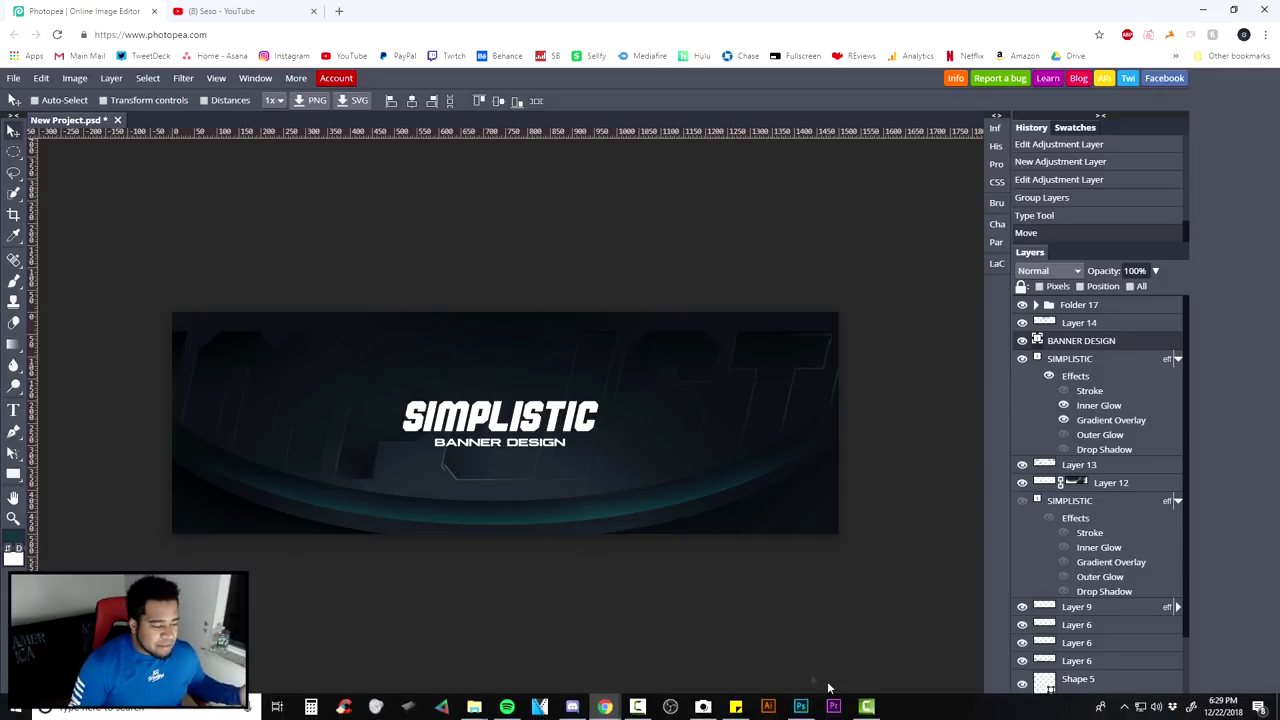
# Step: Bring the Photopea SIMPLISTIC banner back from Photoshop and make the browser full screen
pyautogui.click(800, 710)
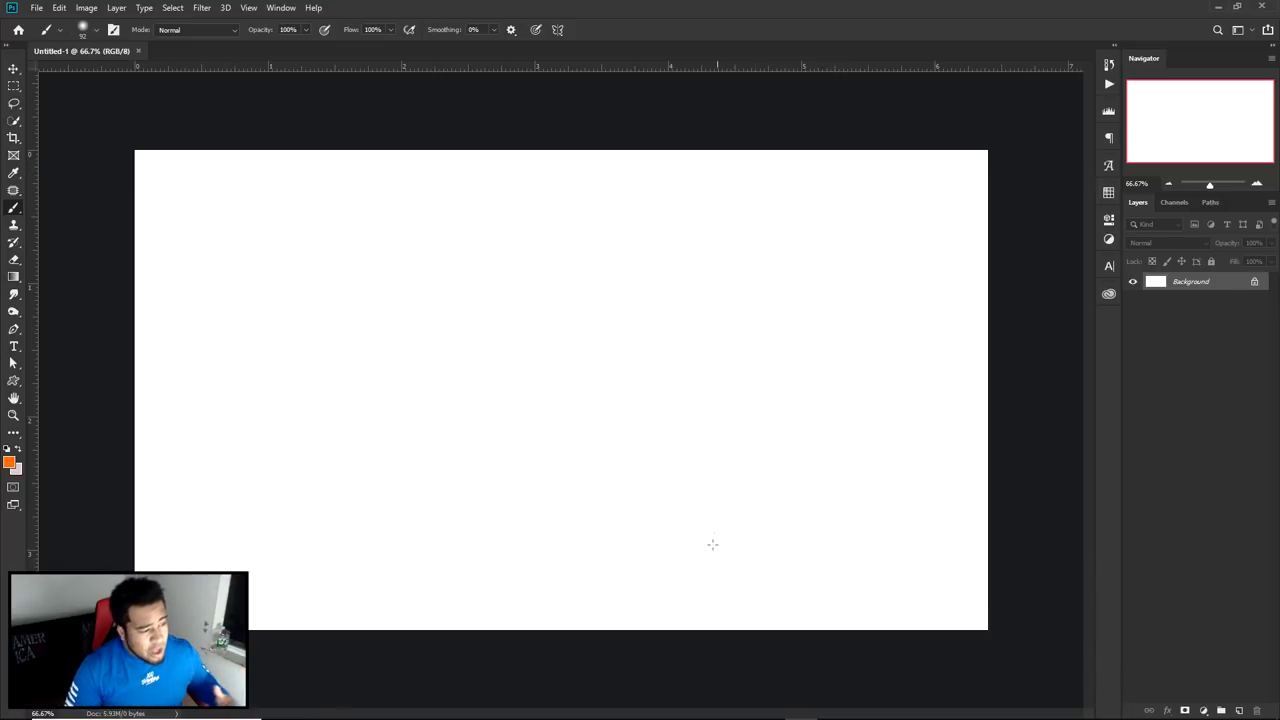
pyautogui.moveTo(605, 707)
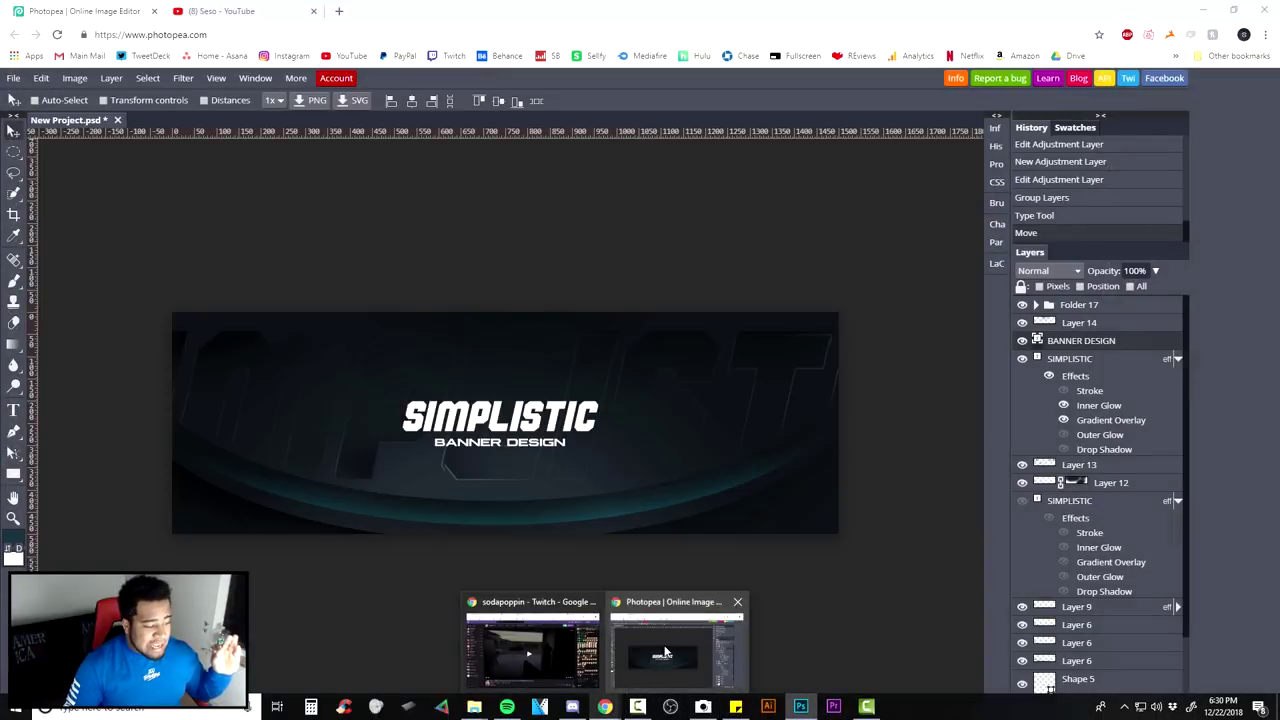
pyautogui.click(665, 652)
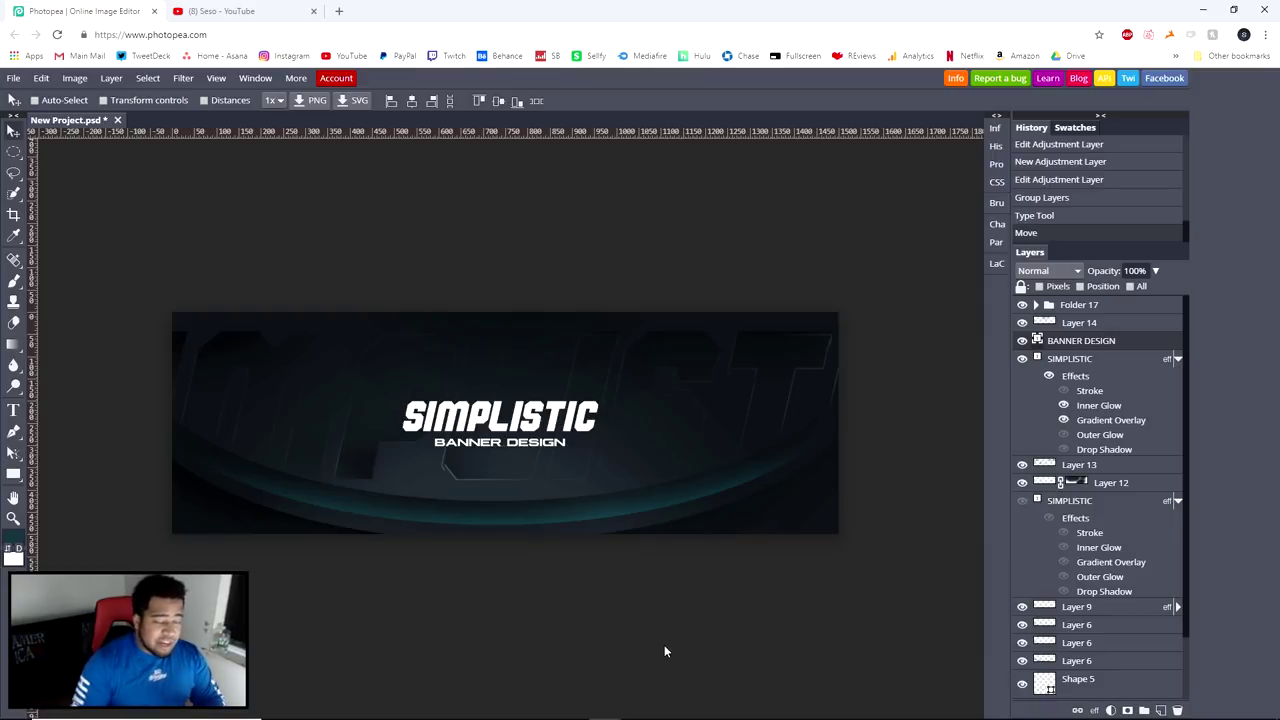
pyautogui.scroll(-1, 1067, 342)
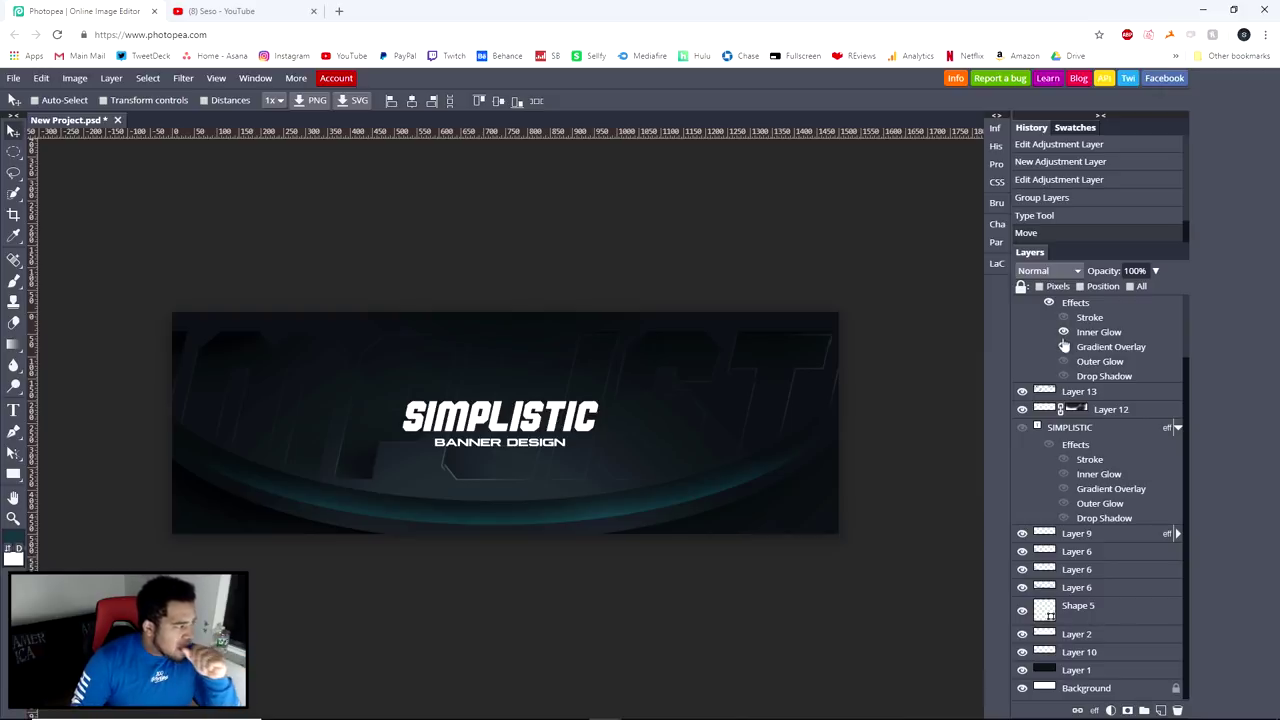
pyautogui.press('F11')
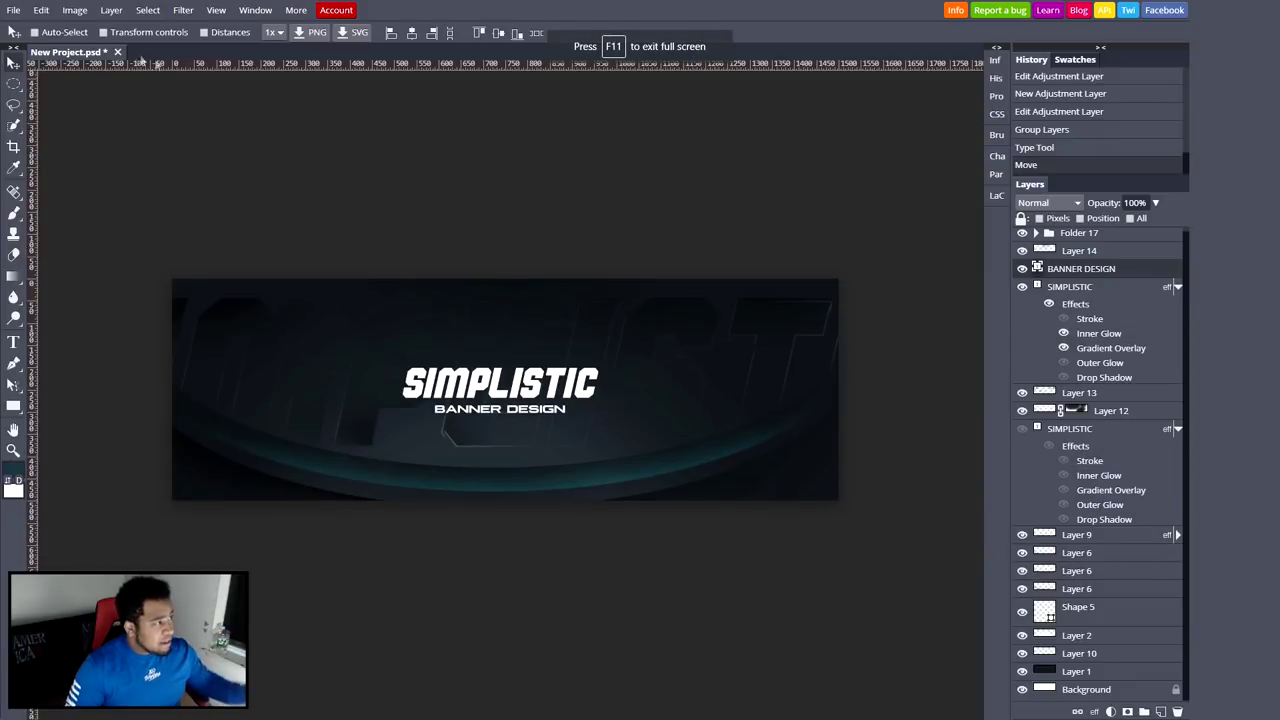
pyautogui.click(20, 10)
pyautogui.click(38, 50)
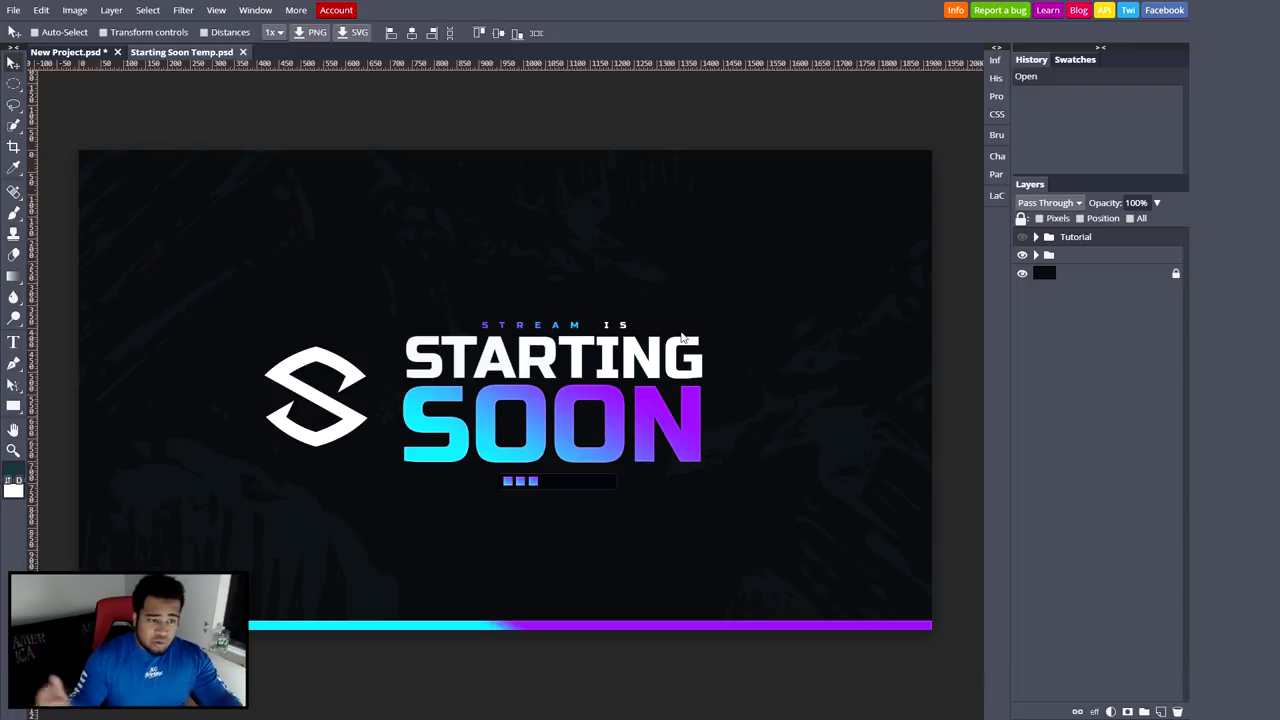
pyautogui.click(1036, 255)
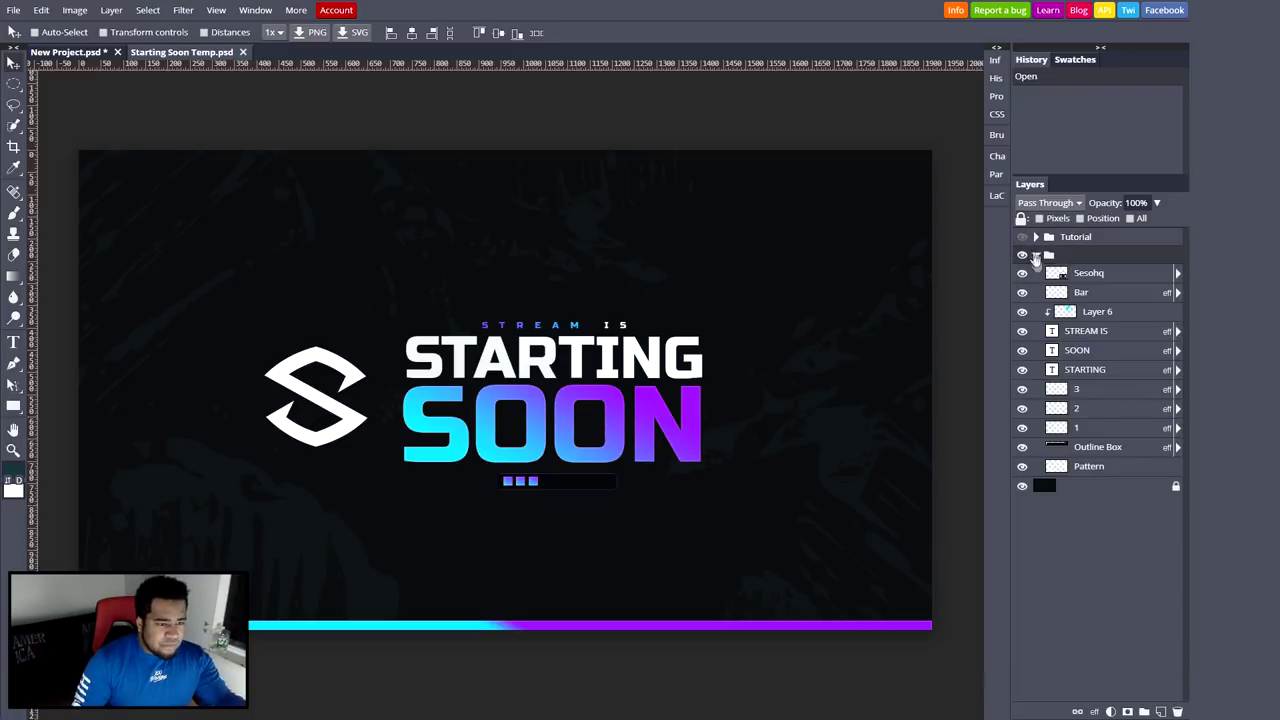
pyautogui.click(1022, 273)
pyautogui.click(1022, 273)
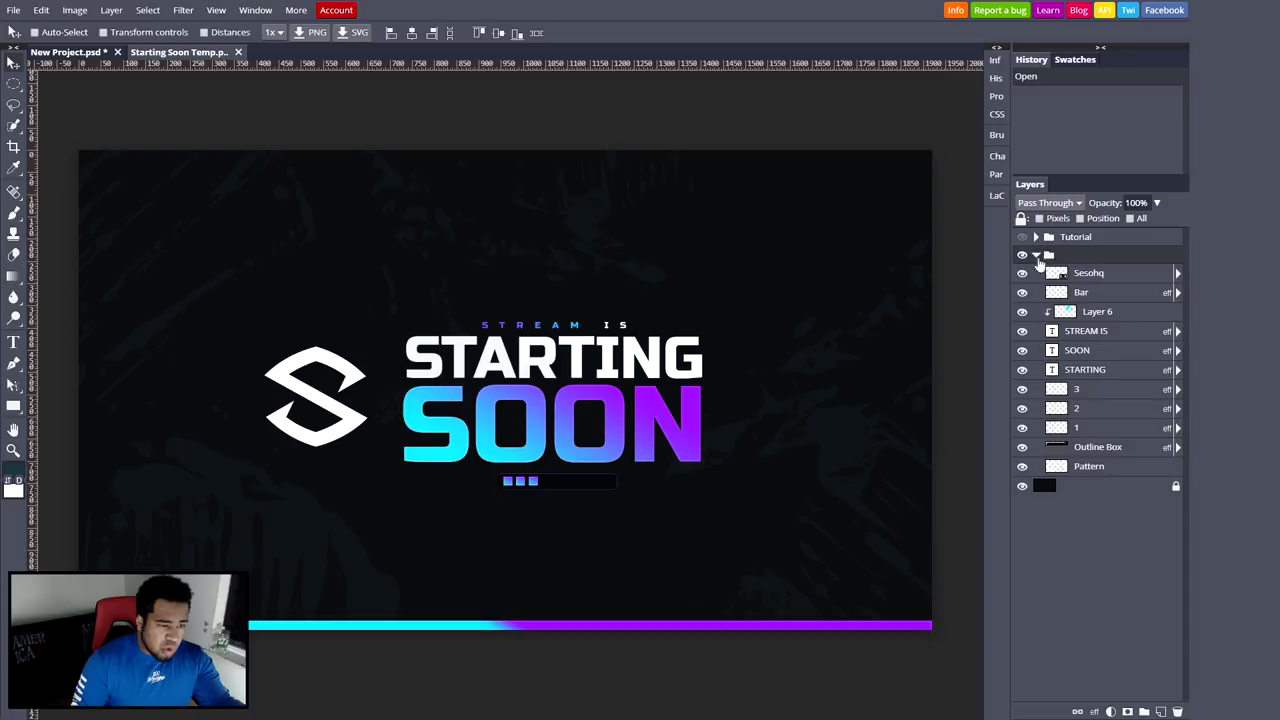
pyautogui.click(1036, 255)
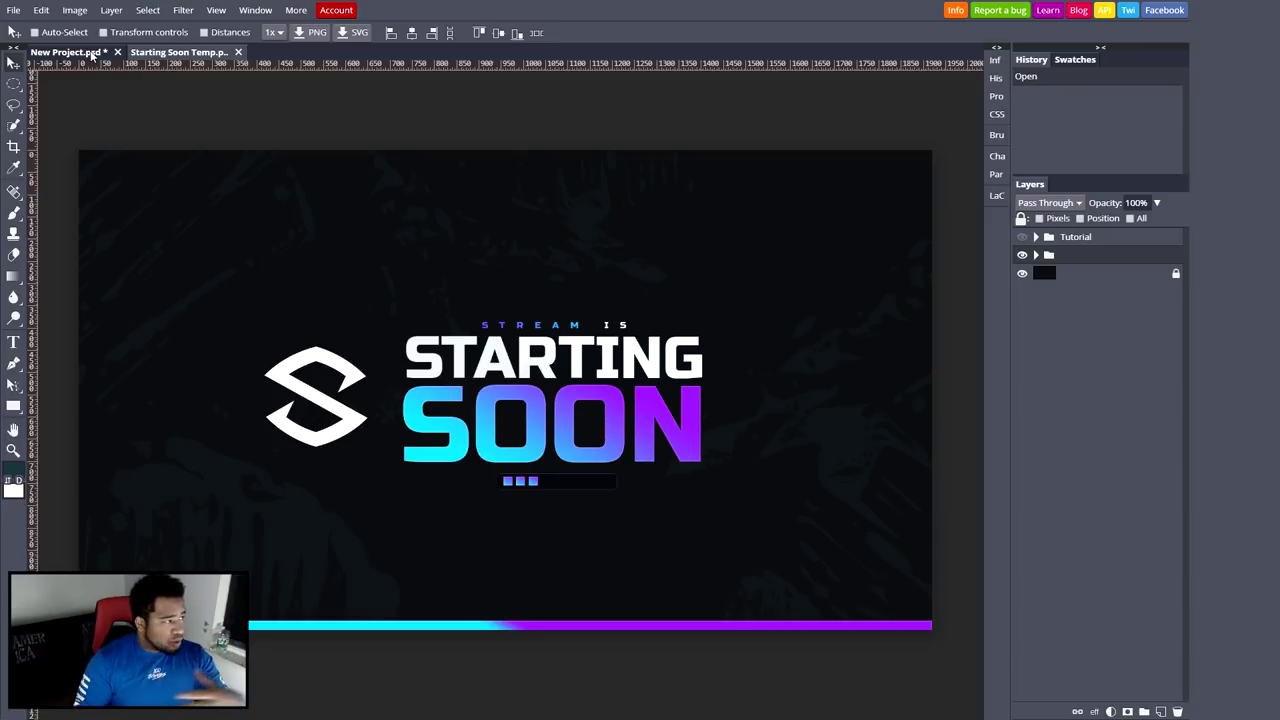
pyautogui.click(238, 52)
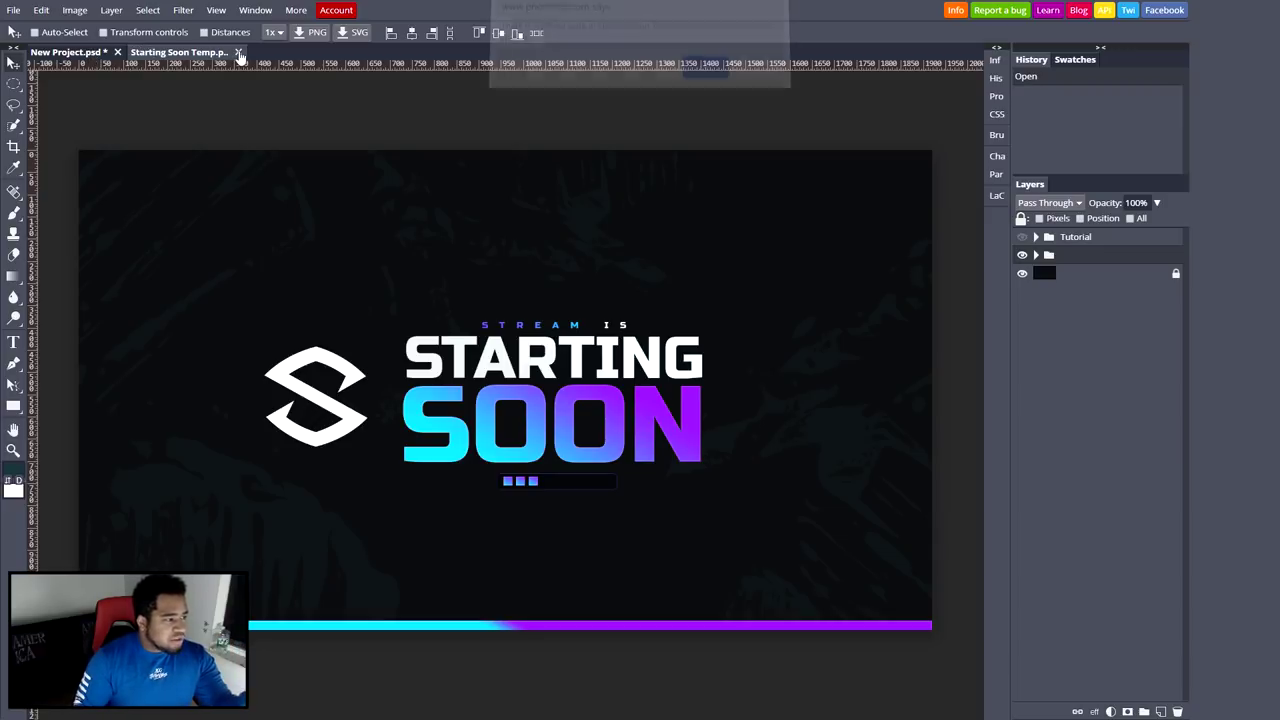
pyautogui.click(703, 78)
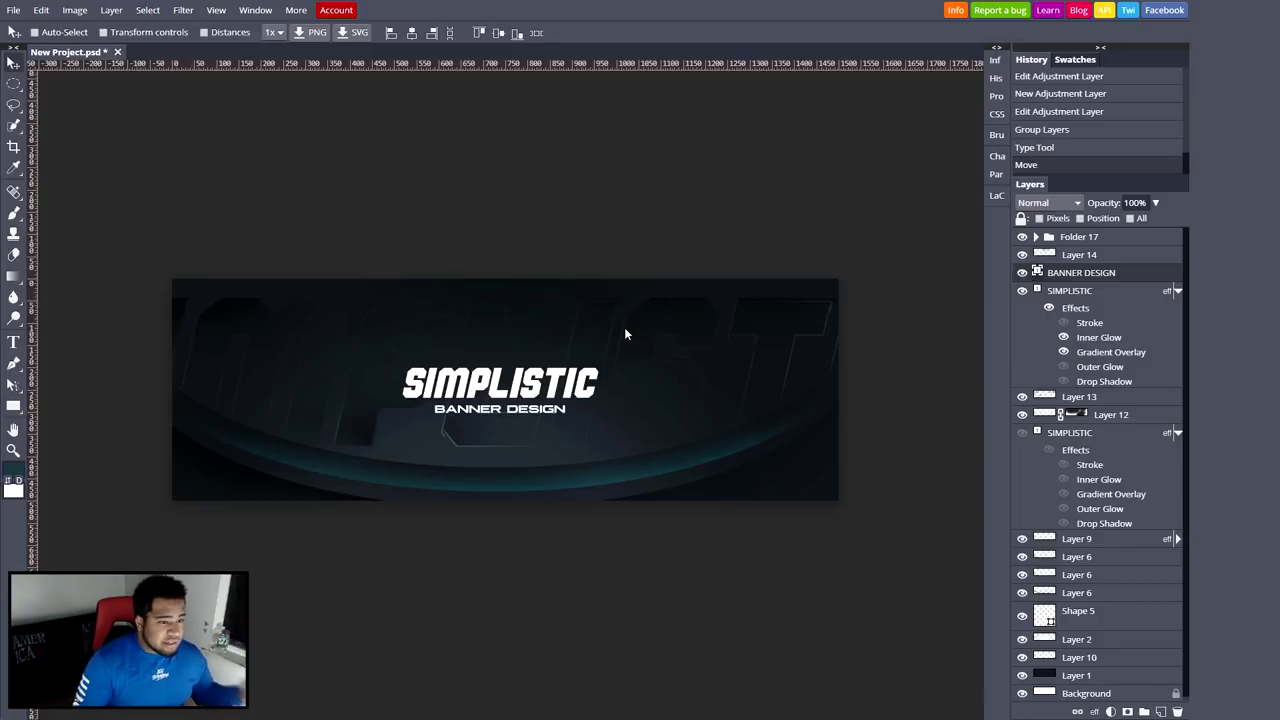
# Step: Hide and reshow the BANNER DESIGN layer, then zoom in and back out
pyautogui.click(1022, 273)
pyautogui.click(1022, 273)
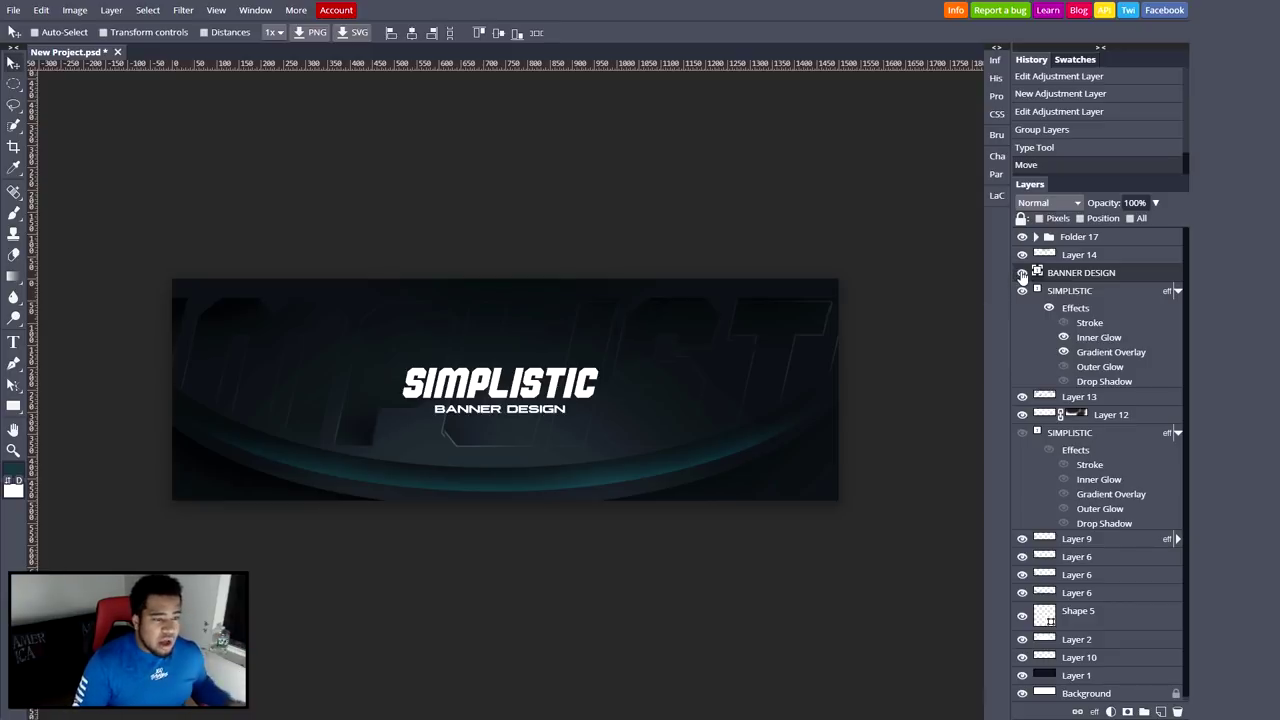
pyautogui.scroll(1, 485, 384)
pyautogui.scroll(-1, 485, 384)
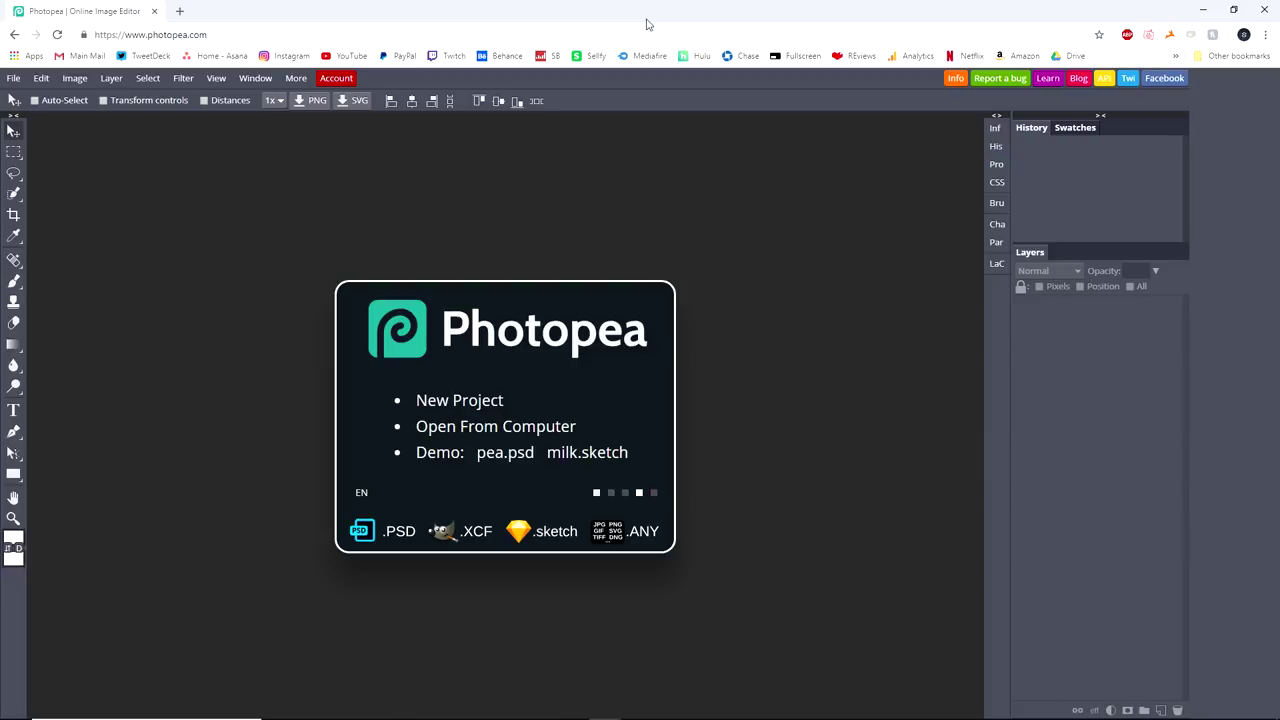
# Step: Open and close a new Chrome tab, then return Photopea to full screen
pyautogui.hotkey('ctrl', 't')
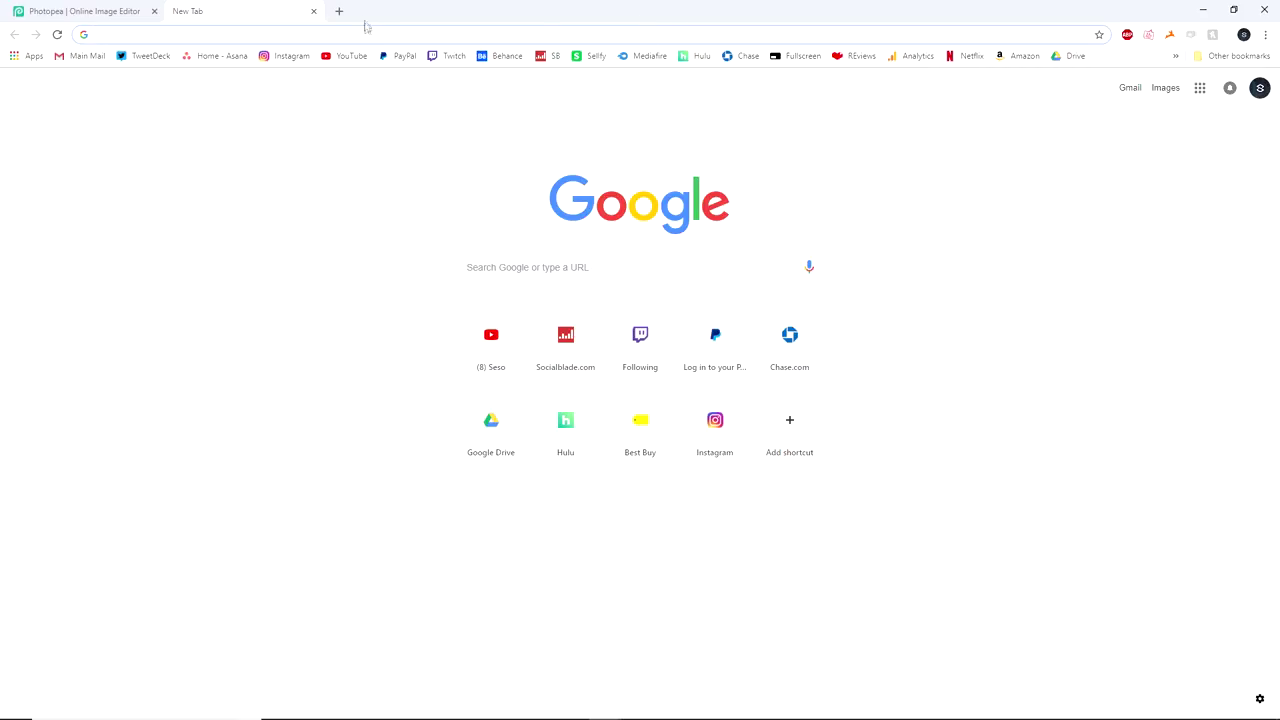
pyautogui.middleClick(270, 11)
pyautogui.press('F11')
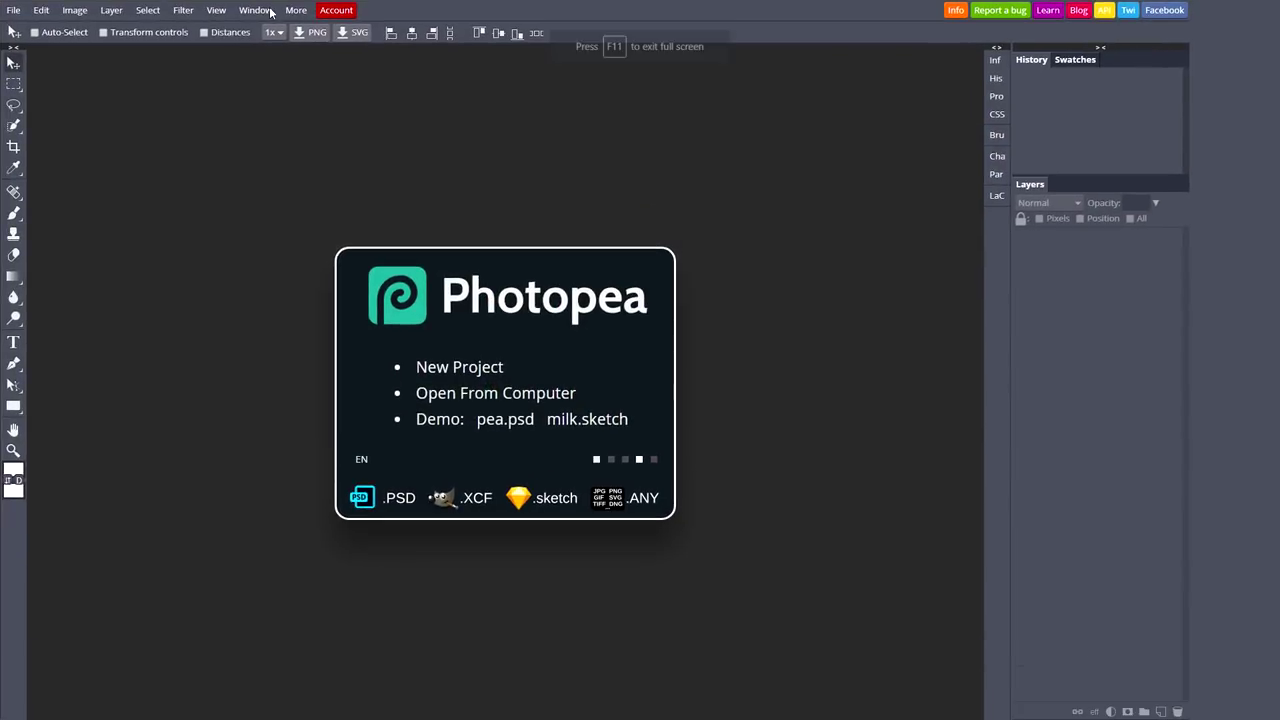
# Step: Create a 1500 × 500 px document from the Social Twitter Header preset
pyautogui.click(436, 370)
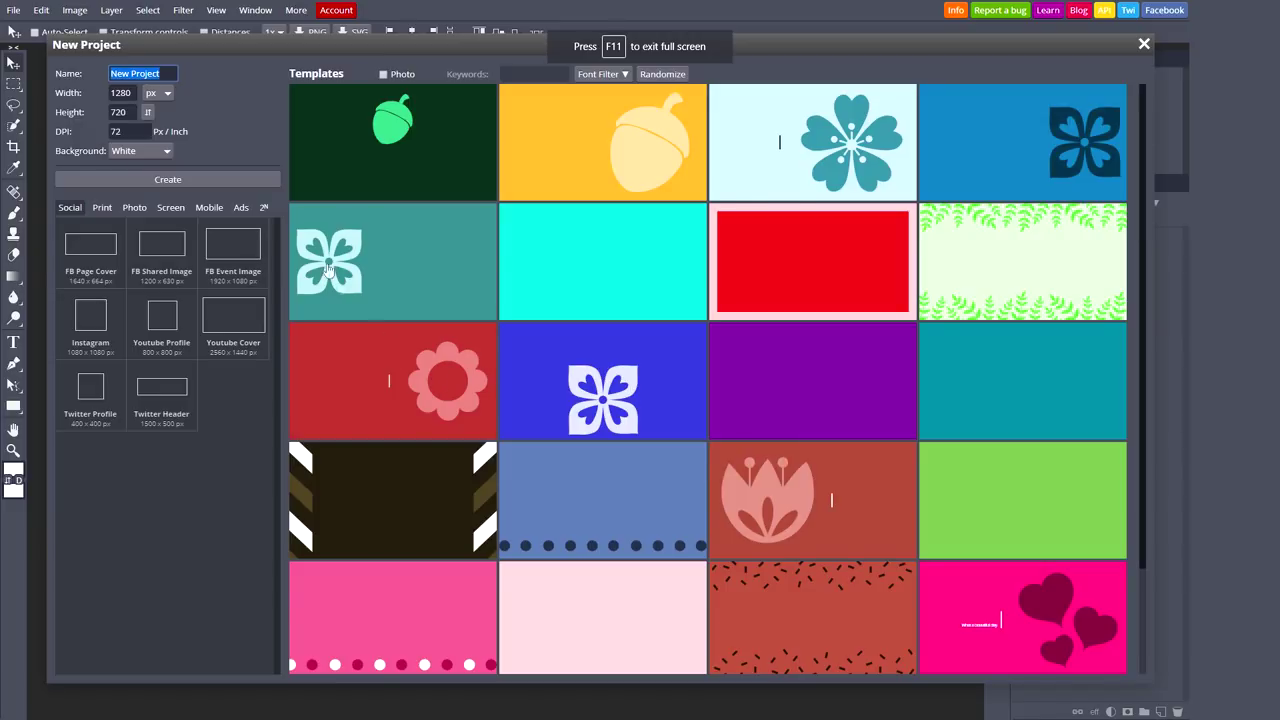
pyautogui.moveTo(1138, 111); pyautogui.dragTo(1137, 187)
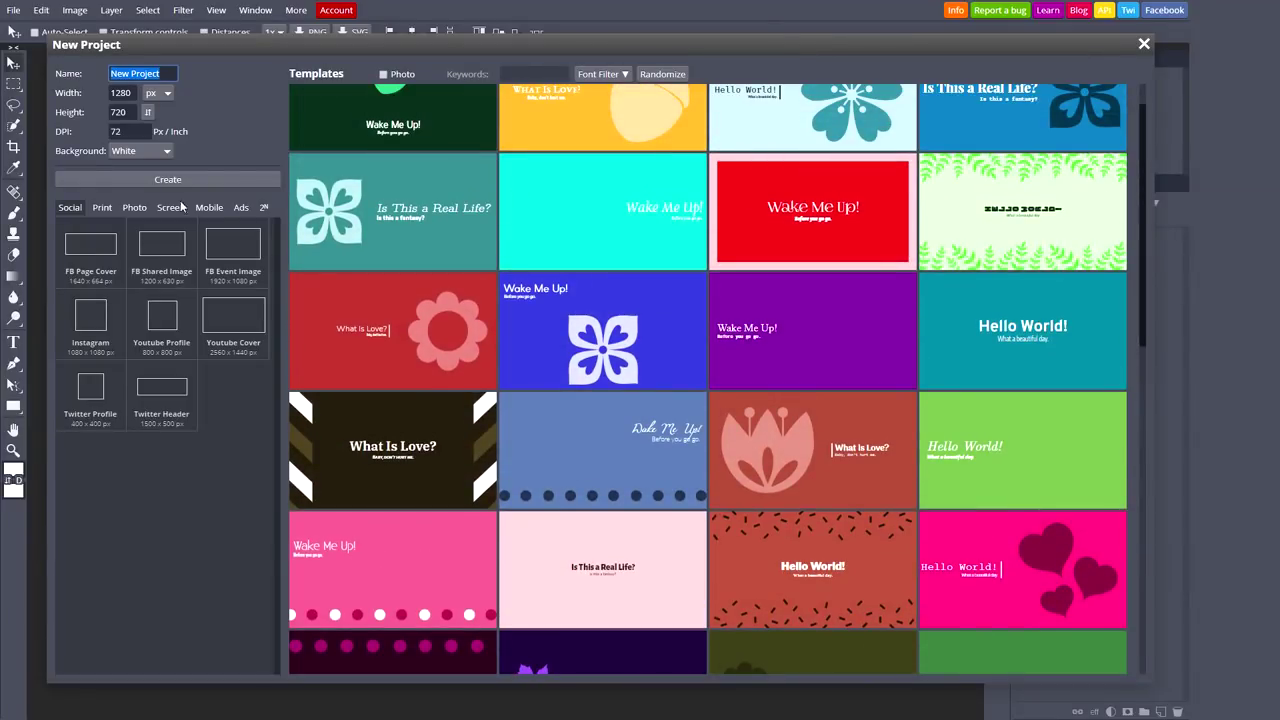
pyautogui.click(70, 208)
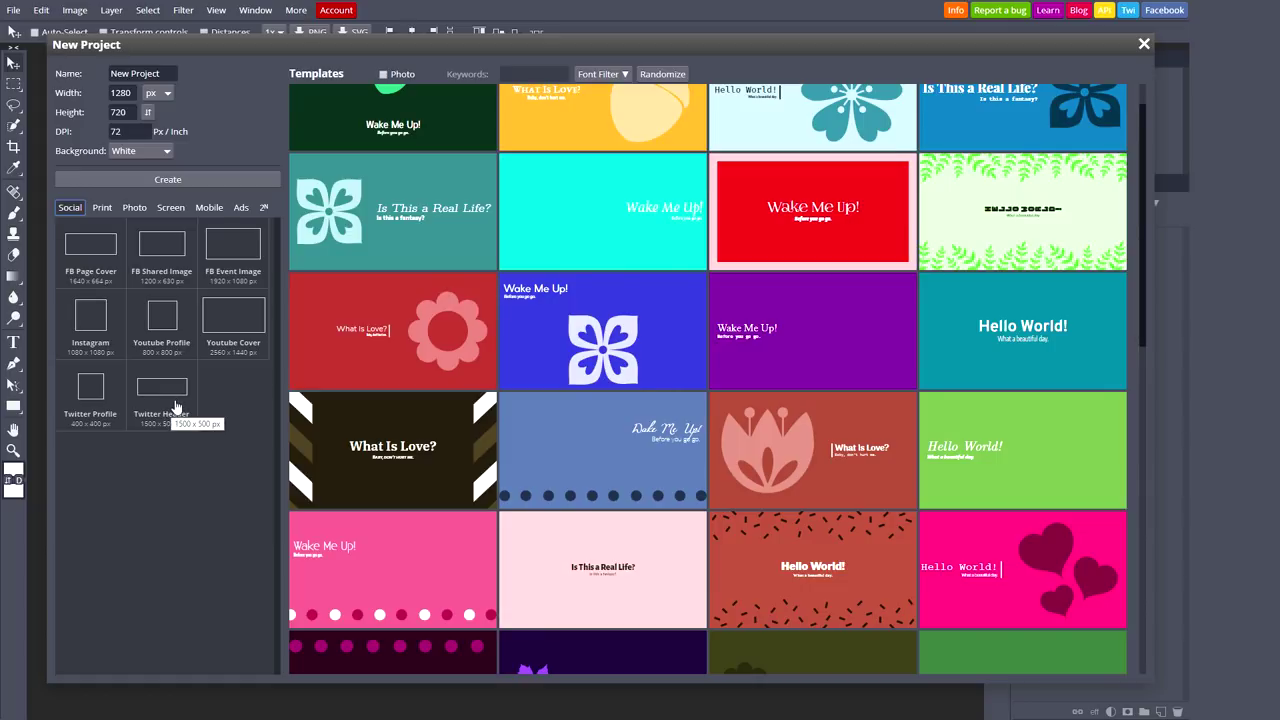
pyautogui.click(174, 404)
pyautogui.click(164, 181)
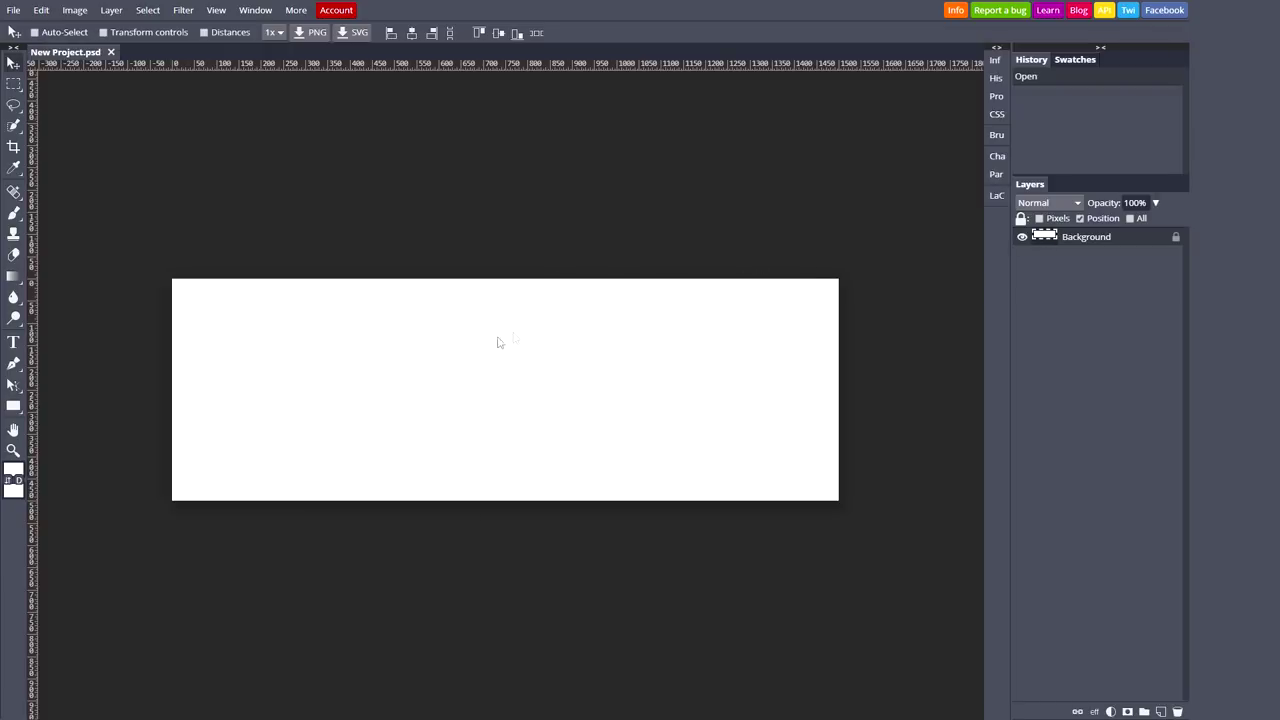
# Step: Add a new layer and set the brush foreground colour to red
pyautogui.click(1160, 711)
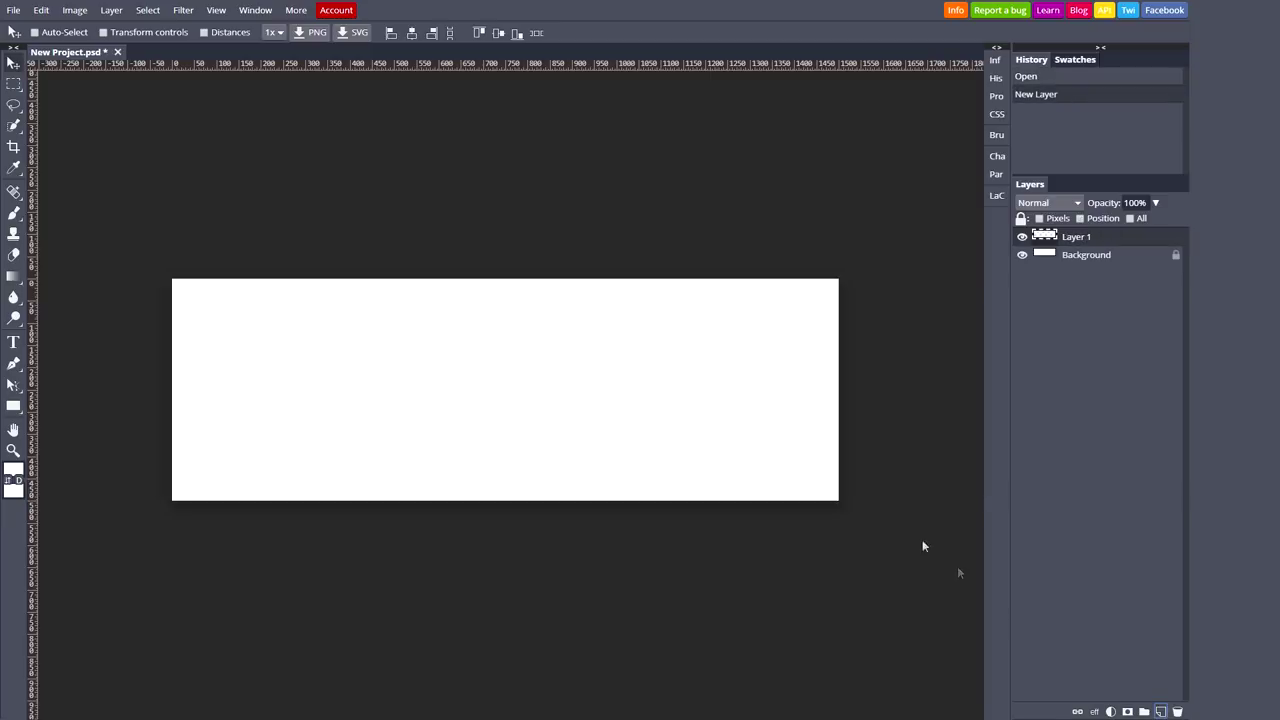
pyautogui.press('b')
pyautogui.click(13, 468)
pyautogui.click(345, 252)
pyautogui.click(363, 287)
# Step: Paint a red zigzag across the header and rotate it level with Free Transform
pyautogui.moveTo(270, 354)
pyautogui.mouseDown()
pyautogui.moveTo(577, 350)
pyautogui.moveTo(521, 401)
pyautogui.moveTo(640, 416)
pyautogui.mouseUp()
pyautogui.hotkey('ctrl', 'alt', 't')
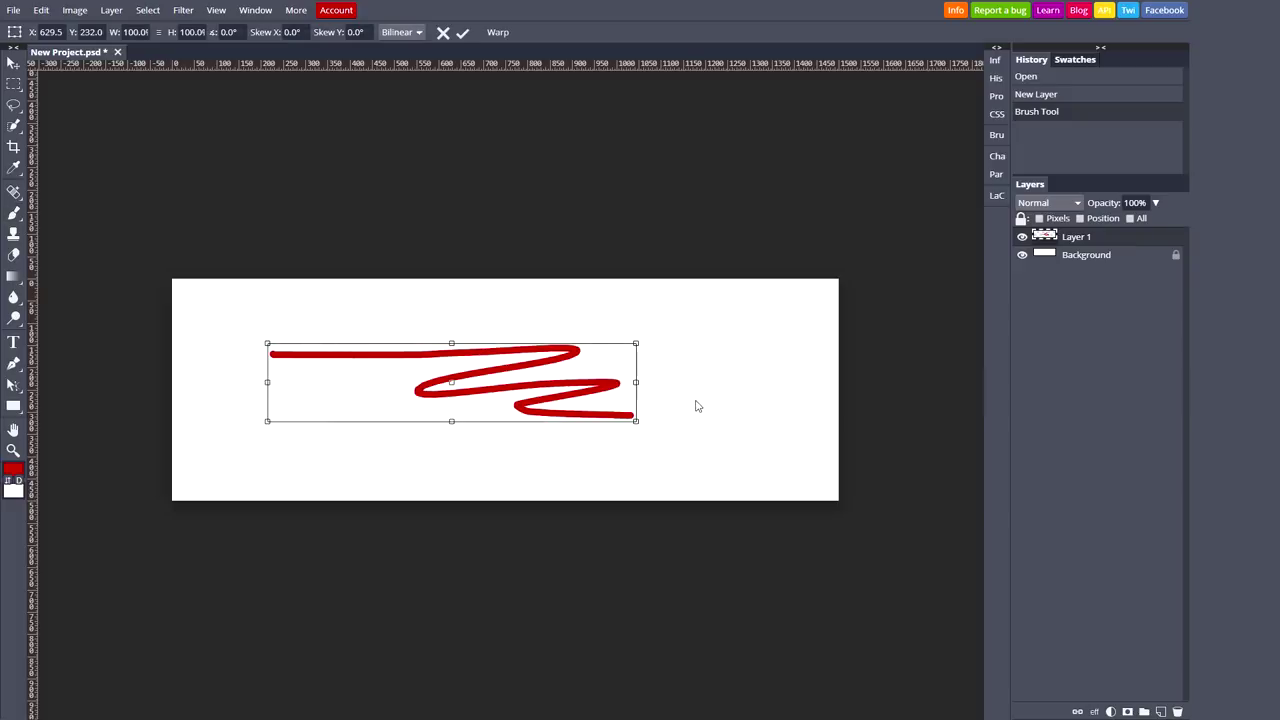
pyautogui.moveTo(631, 416)
pyautogui.mouseDown()
pyautogui.moveTo(331, 423)
pyautogui.moveTo(380, 370)
pyautogui.moveTo(409, 389)
pyautogui.mouseUp()
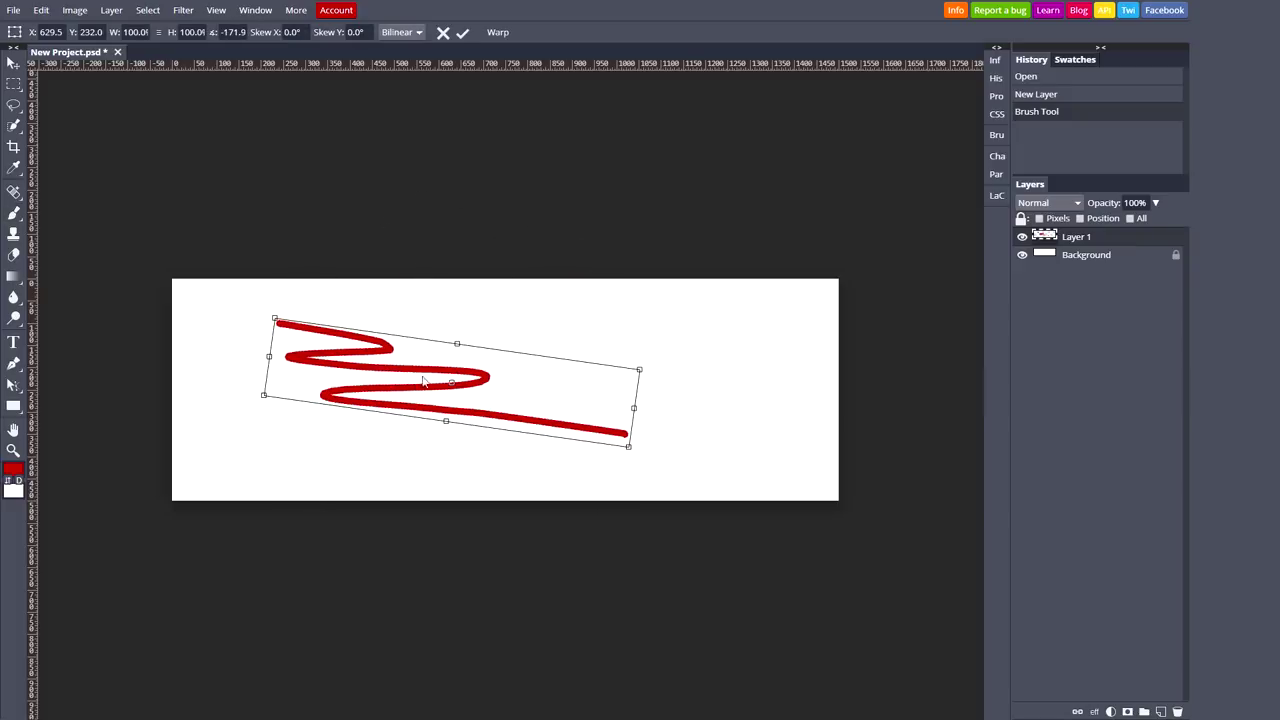
pyautogui.moveTo(652, 365); pyautogui.dragTo(651, 343)
pyautogui.press('Return')
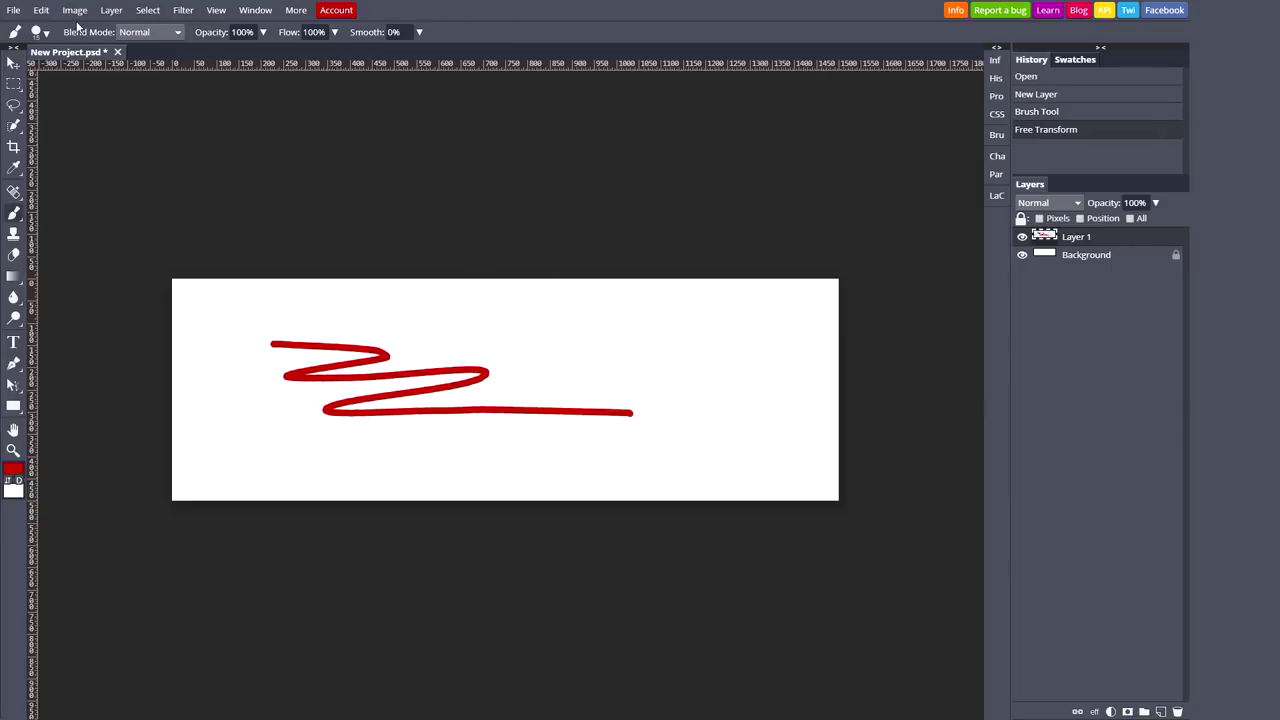
# Step: Mirror the red stroke horizontally via Image > Transform
pyautogui.press('v')
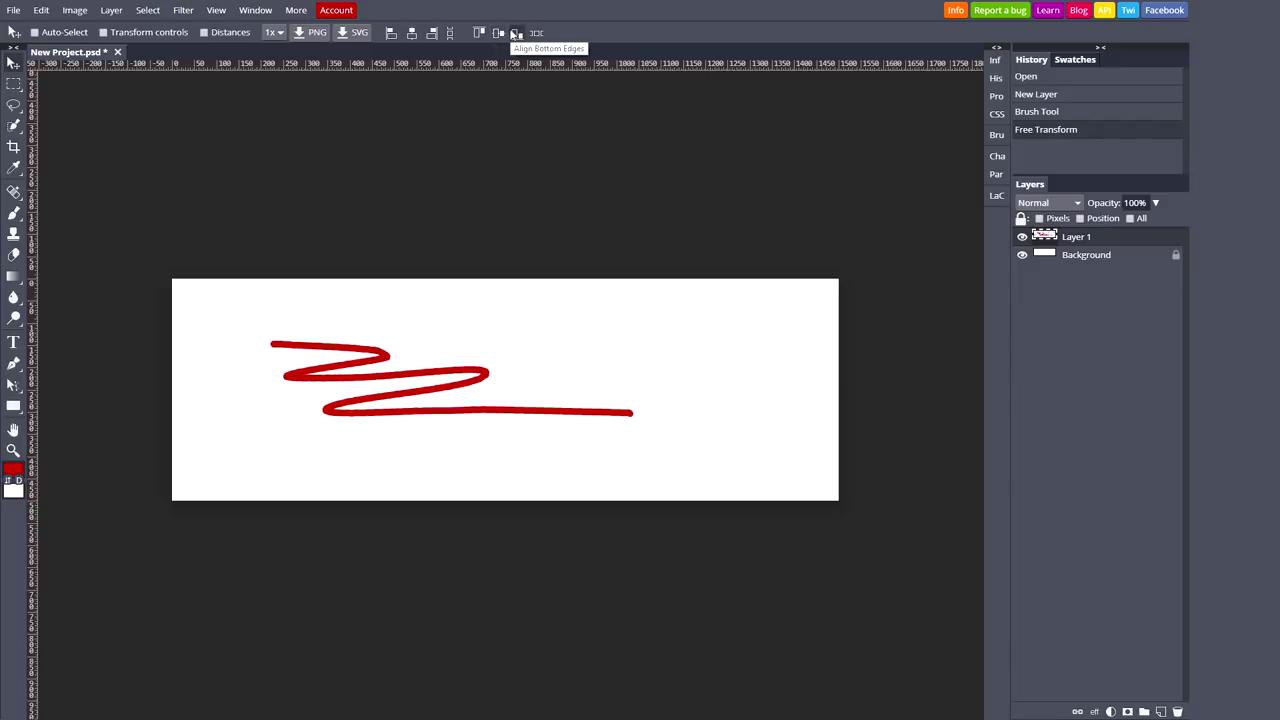
pyautogui.click(72, 10)
pyautogui.moveTo(110, 34)
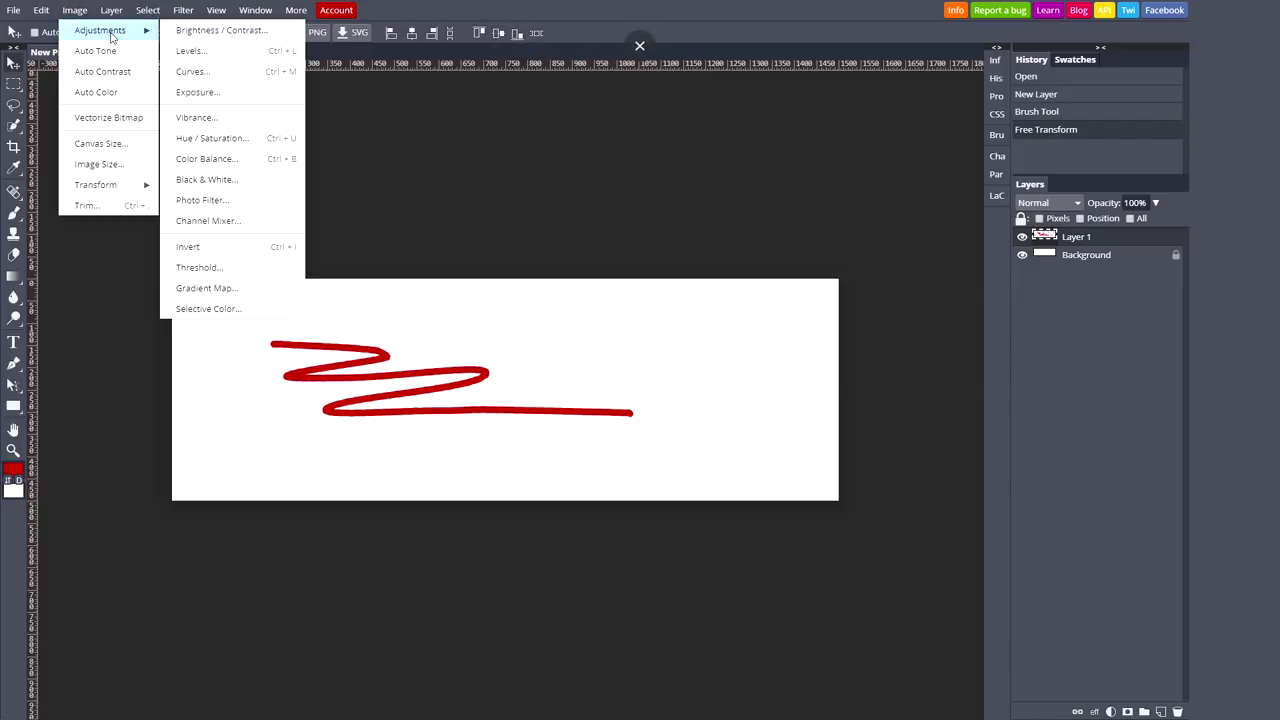
pyautogui.moveTo(100, 184)
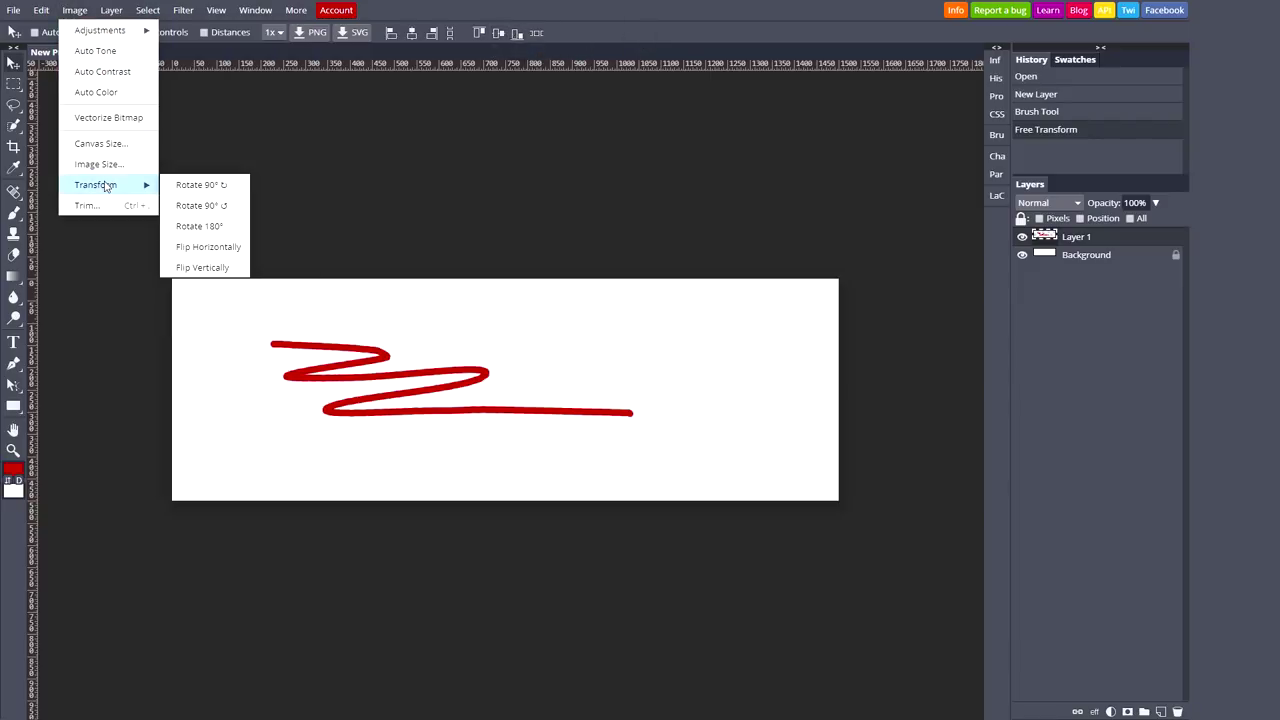
pyautogui.click(190, 248)
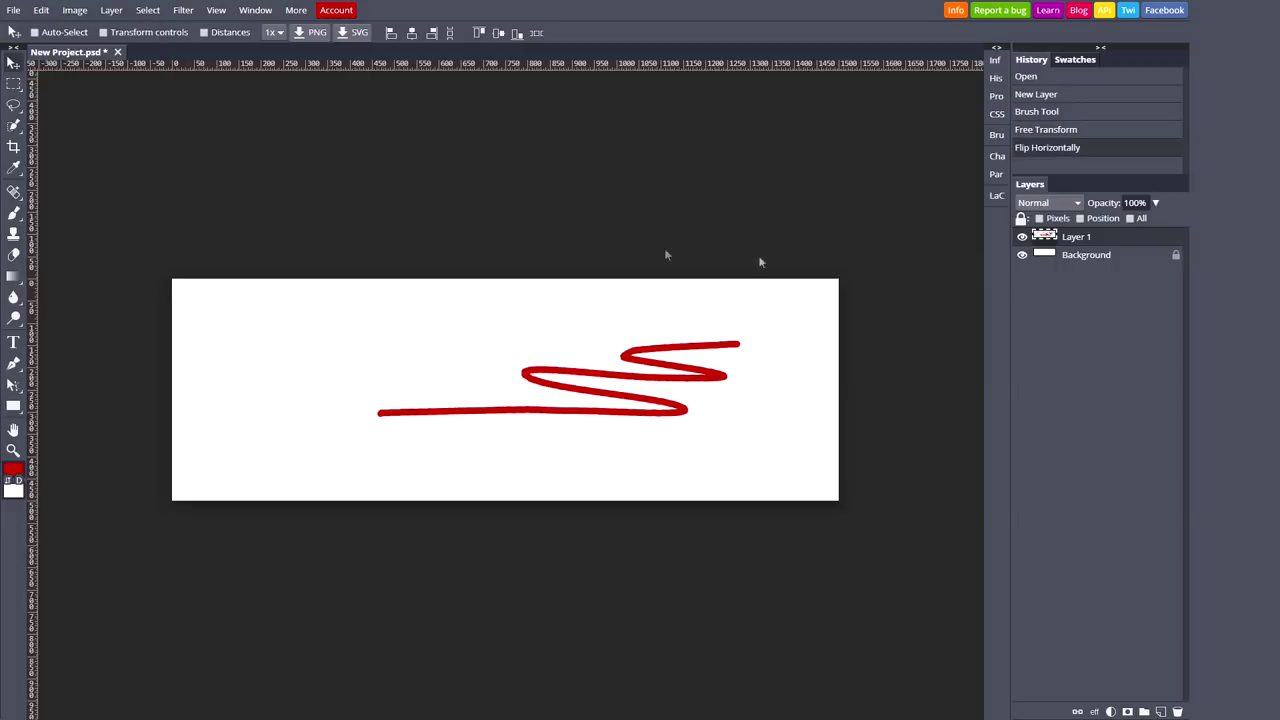
# Step: Paint a small red zigzag in the Background's bottom-left corner and nudge Layer 1 up-left
pyautogui.click(1110, 258)
pyautogui.press('b')
pyautogui.moveTo(191, 451)
pyautogui.mouseDown()
pyautogui.moveTo(212, 491)
pyautogui.moveTo(265, 481)
pyautogui.mouseUp()
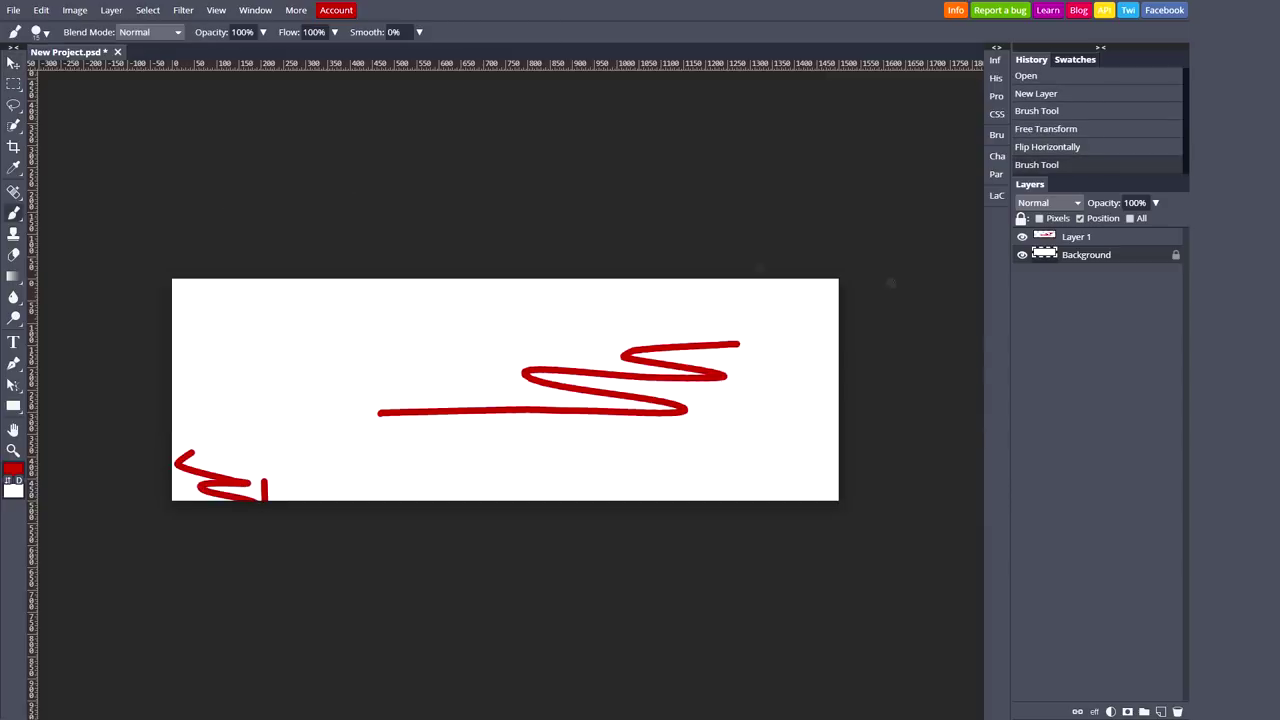
pyautogui.click(1084, 238)
pyautogui.press('v')
pyautogui.moveTo(680, 403)
pyautogui.mouseDown()
pyautogui.moveTo(623, 366)
pyautogui.moveTo(627, 385)
pyautogui.mouseUp()
# Step: Flip the whole canvas horizontally so the small squiggle sits bottom right
pyautogui.click(75, 10)
pyautogui.moveTo(100, 184)
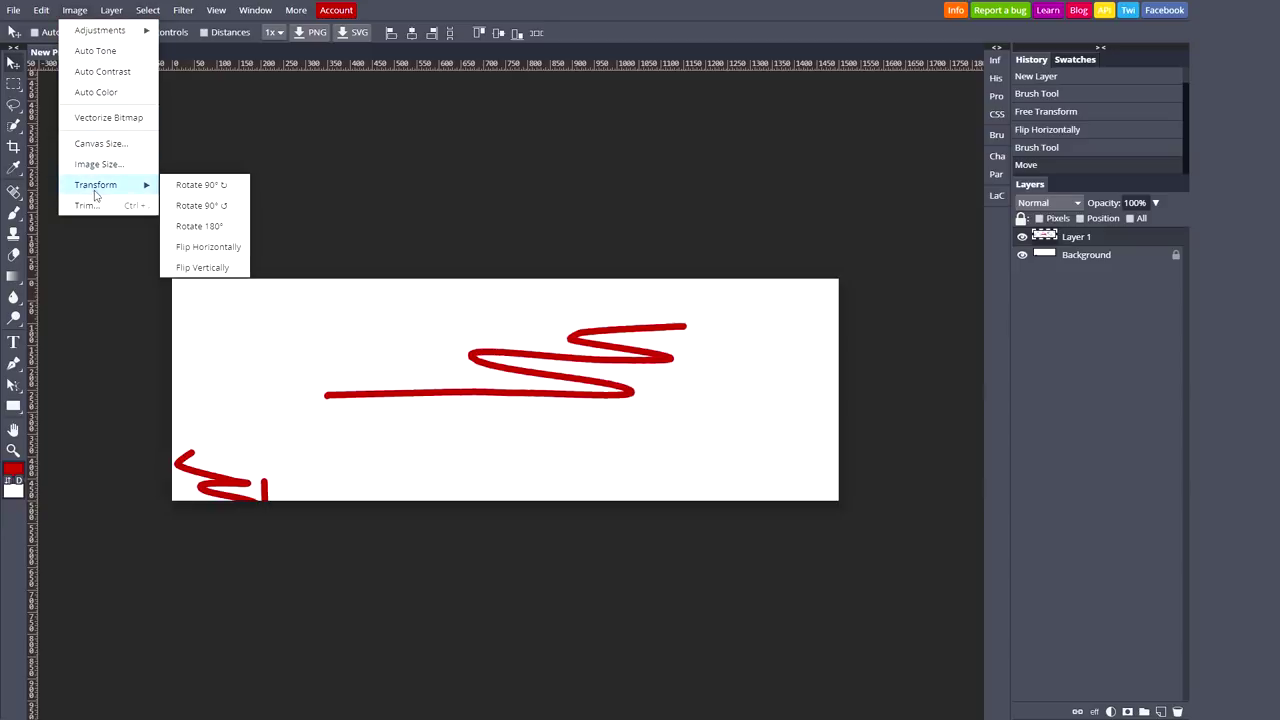
pyautogui.click(200, 247)
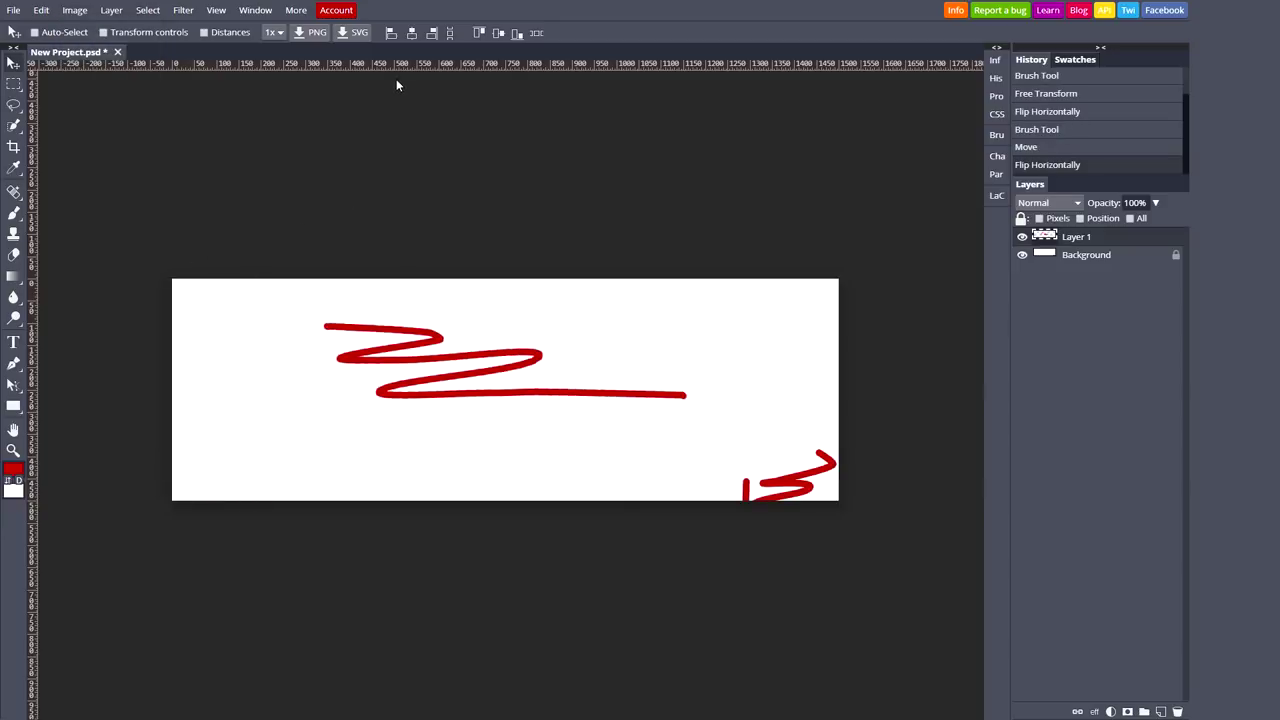
pyautogui.click(290, 10)
pyautogui.click(289, 10)
# Step: Experiment with mirroring the red zigzag by stretching it across itself in Free Transform
pyautogui.hotkey('ctrl', 't')
pyautogui.moveTo(687, 361); pyautogui.dragTo(406, 360)
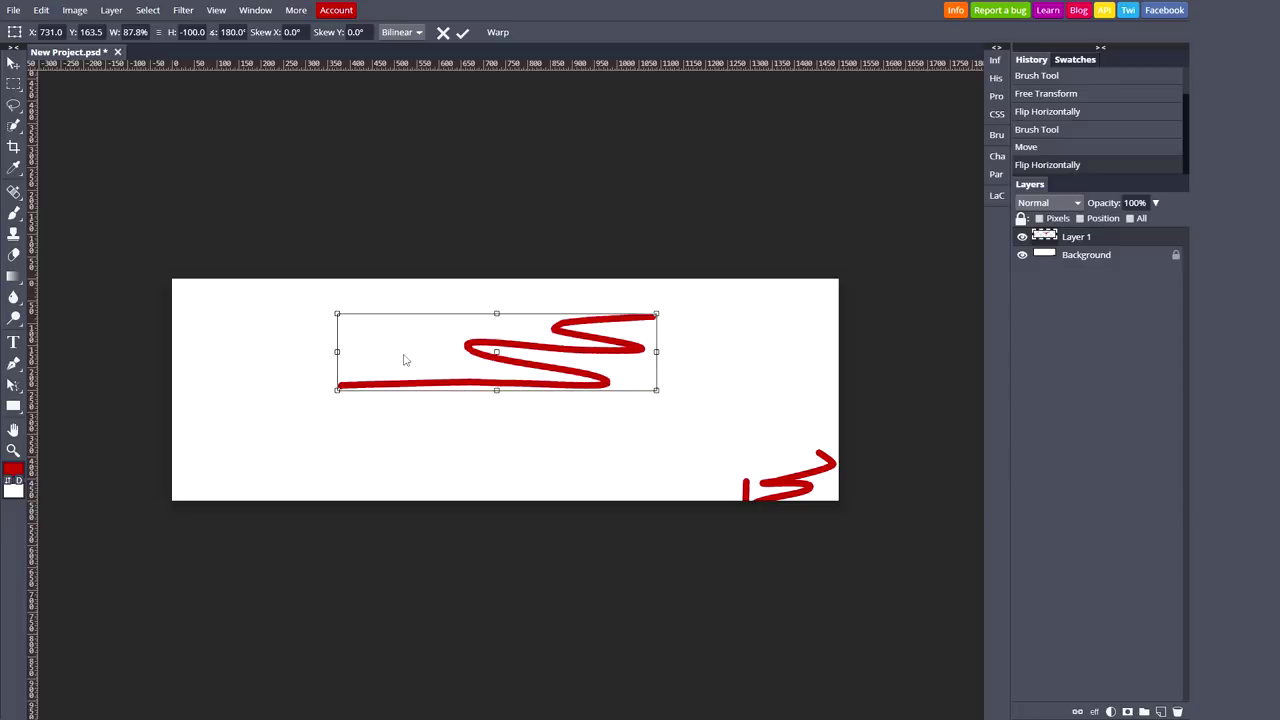
pyautogui.press('Escape')
pyautogui.hotkey('ctrl', 't')
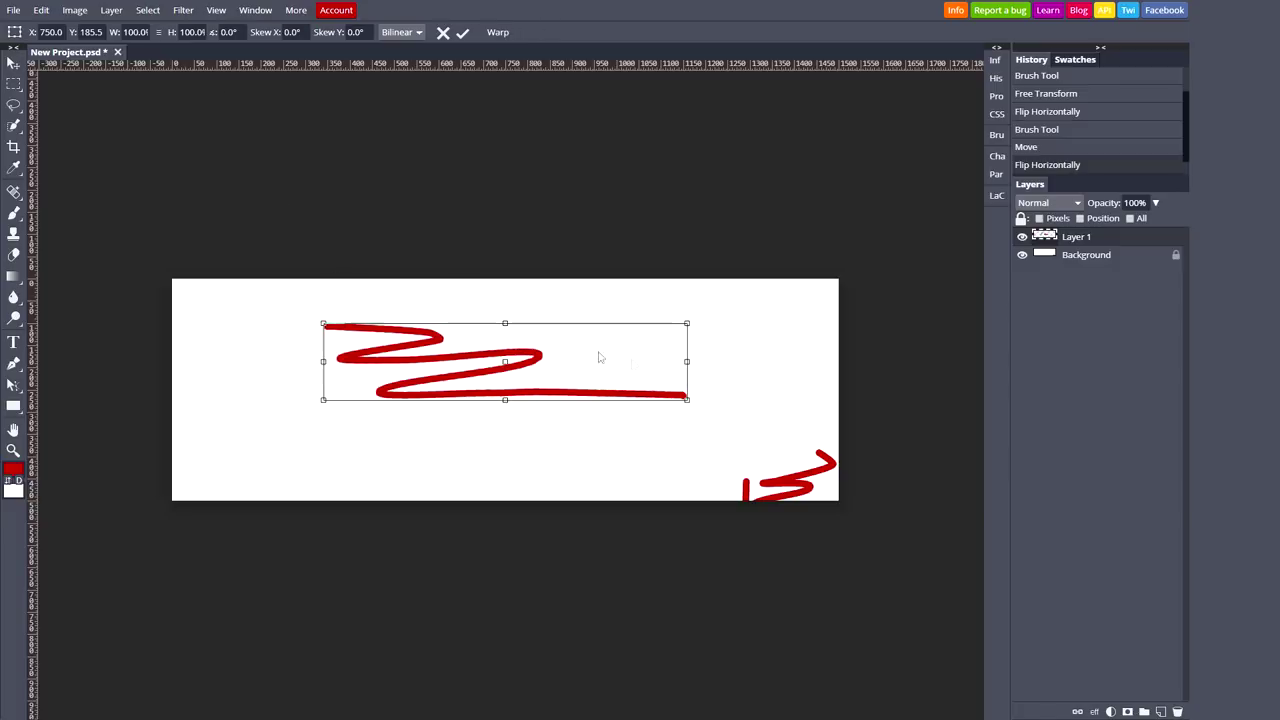
pyautogui.moveTo(691, 362)
pyautogui.mouseDown()
pyautogui.moveTo(722, 362)
pyautogui.moveTo(682, 361)
pyautogui.mouseUp()
pyautogui.press('Escape')
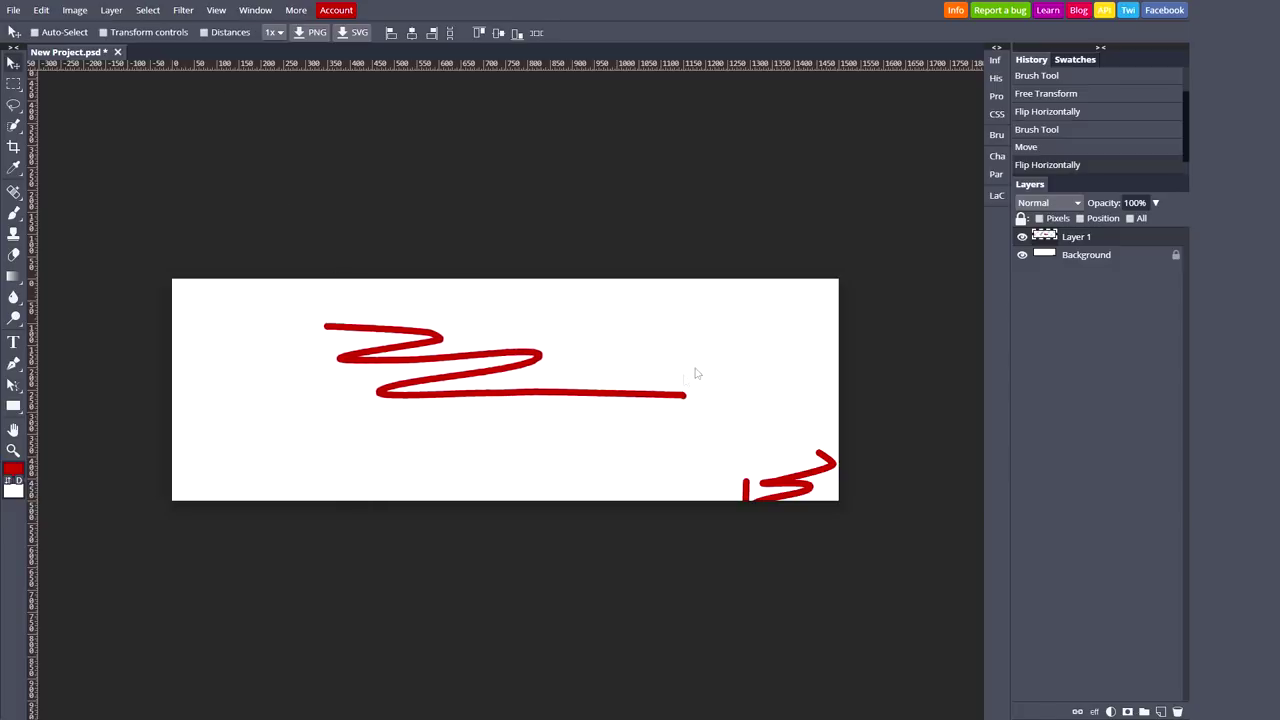
pyautogui.hotkey('ctrl', 't')
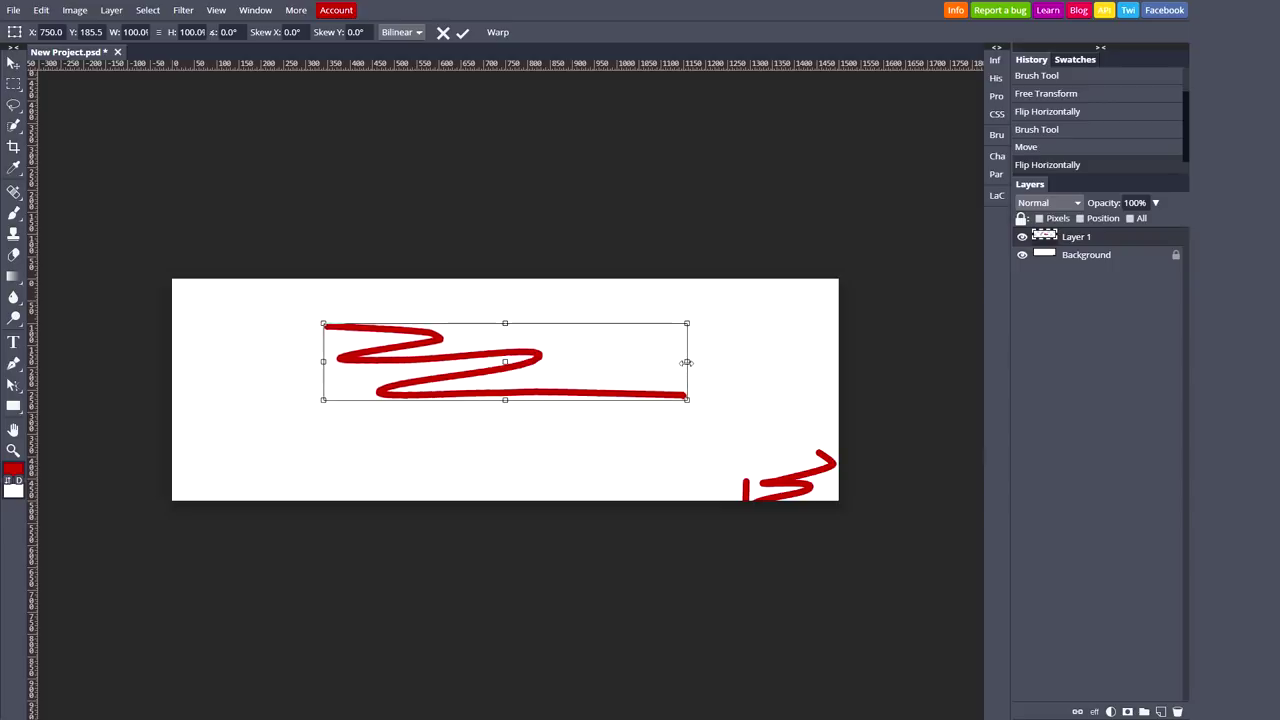
pyautogui.moveTo(724, 360); pyautogui.dragTo(686, 328)
pyautogui.press('Return')
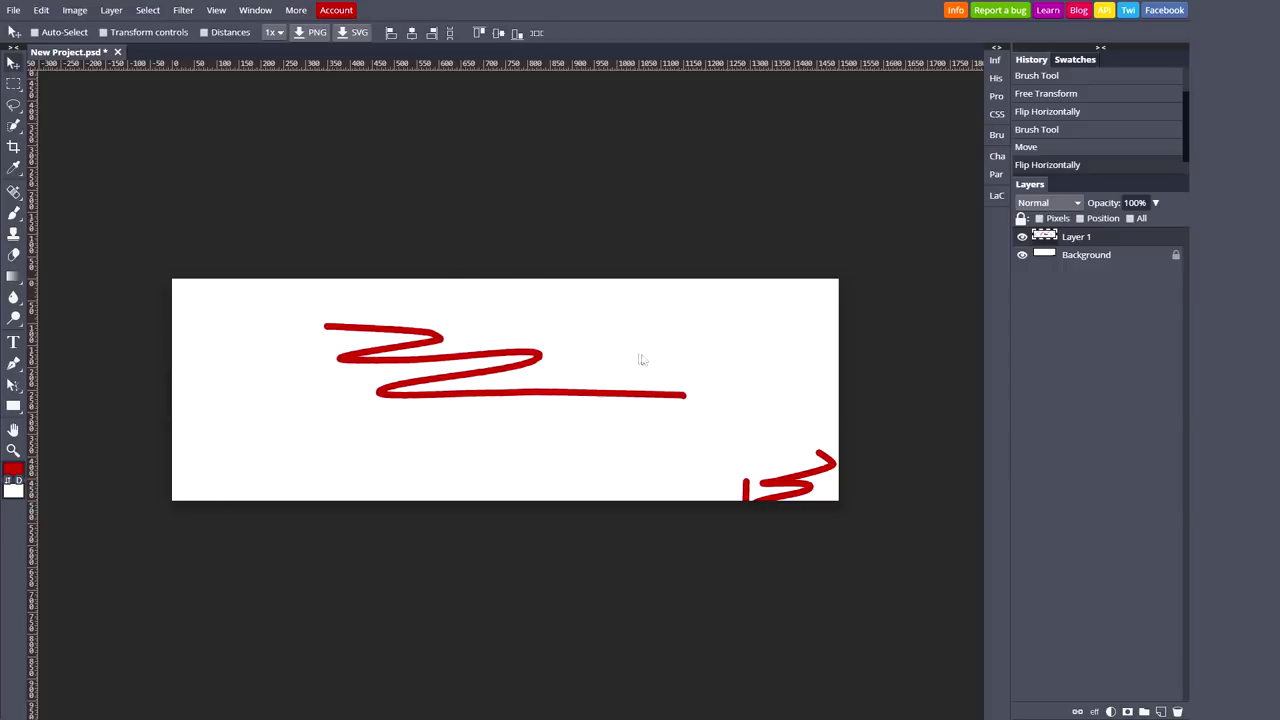
# Step: Try a negative transform width, cancel it, and delete the zigzag Layer 1
pyautogui.hotkey('ctrl', 't')
pyautogui.click(136, 32)
pyautogui.click(125, 32)
pyautogui.write('-')
pyautogui.press('Return')
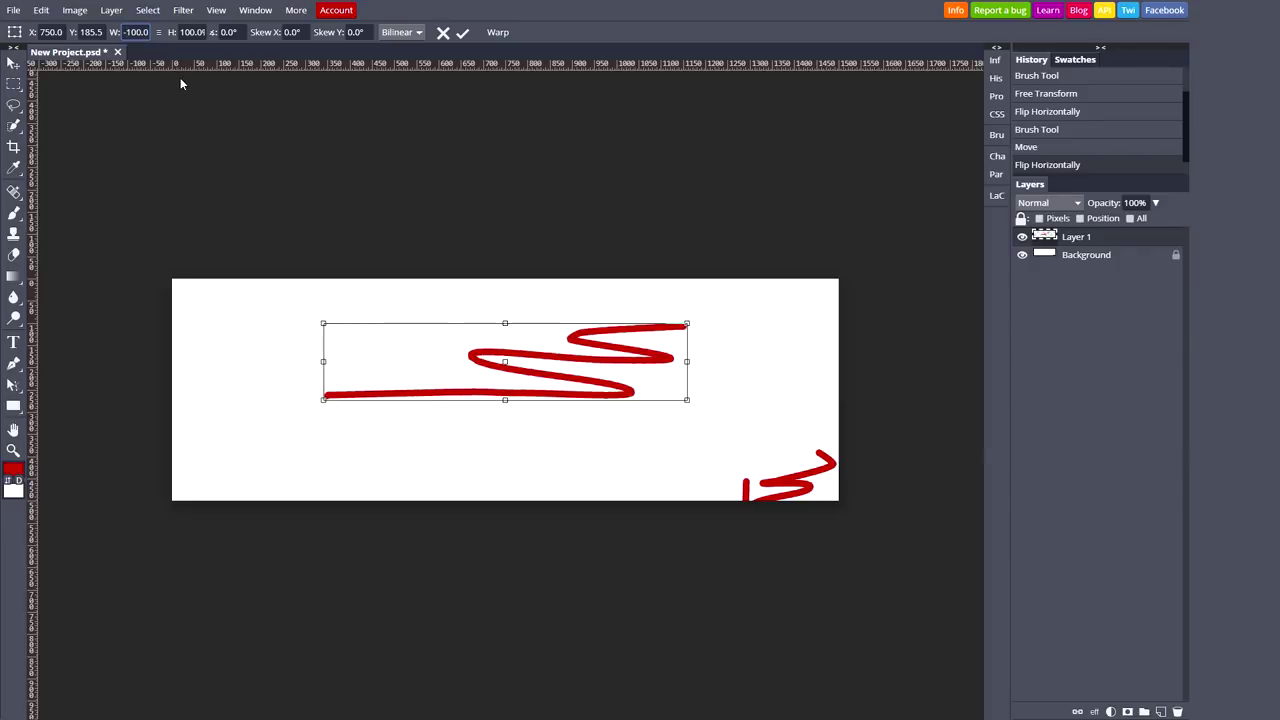
pyautogui.click(443, 32)
pyautogui.press('Delete')
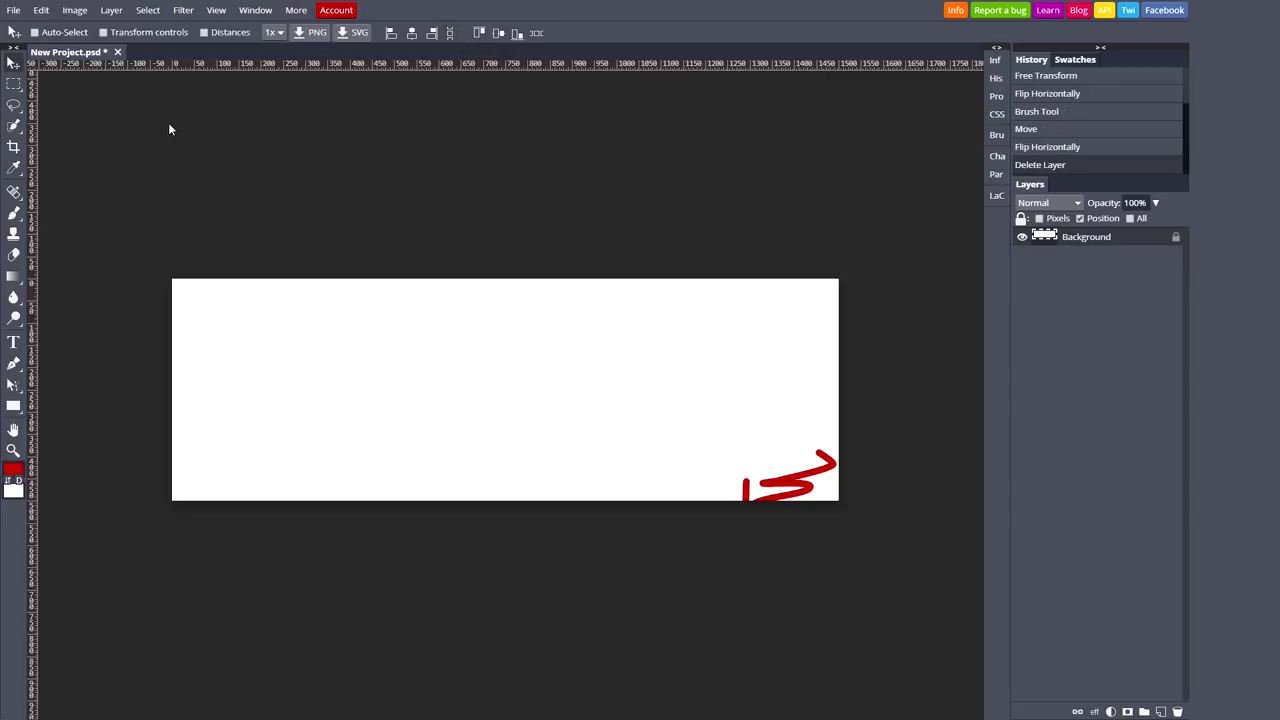
# Step: Fill the whole Background with dark navy hex 0b121f, covering the corner squiggle
pyautogui.press('Delete')
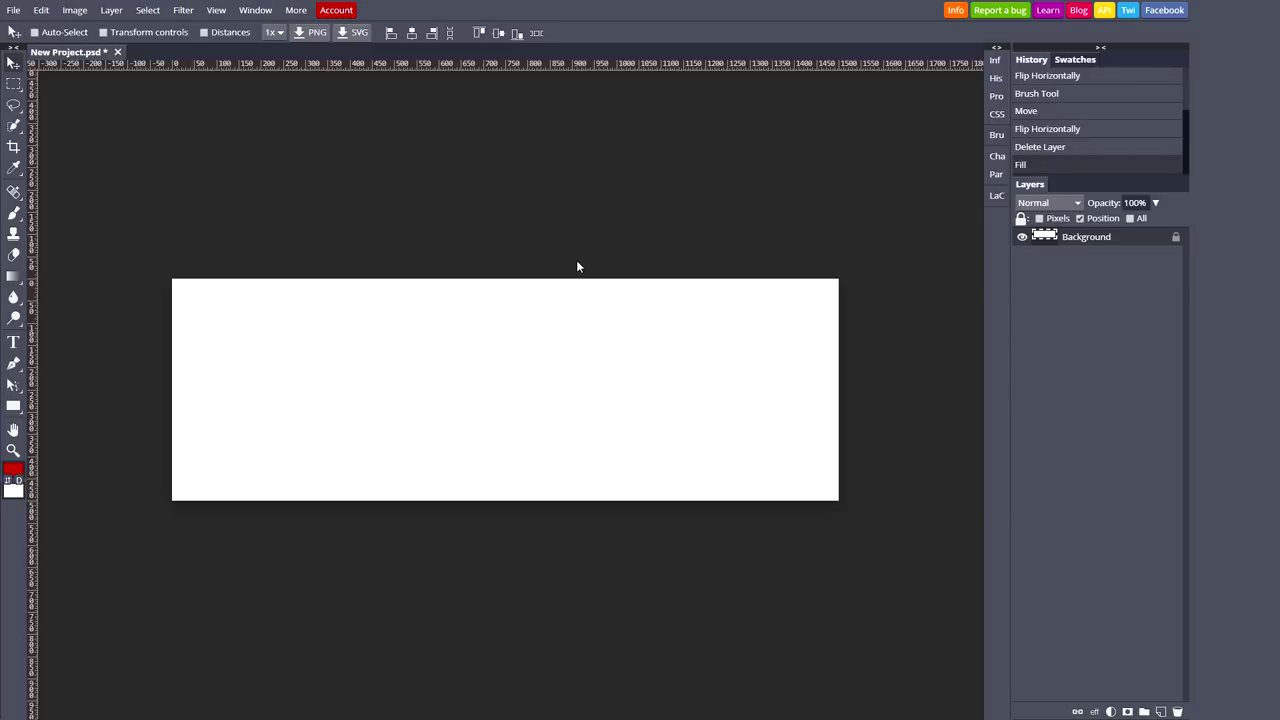
pyautogui.click(13, 467)
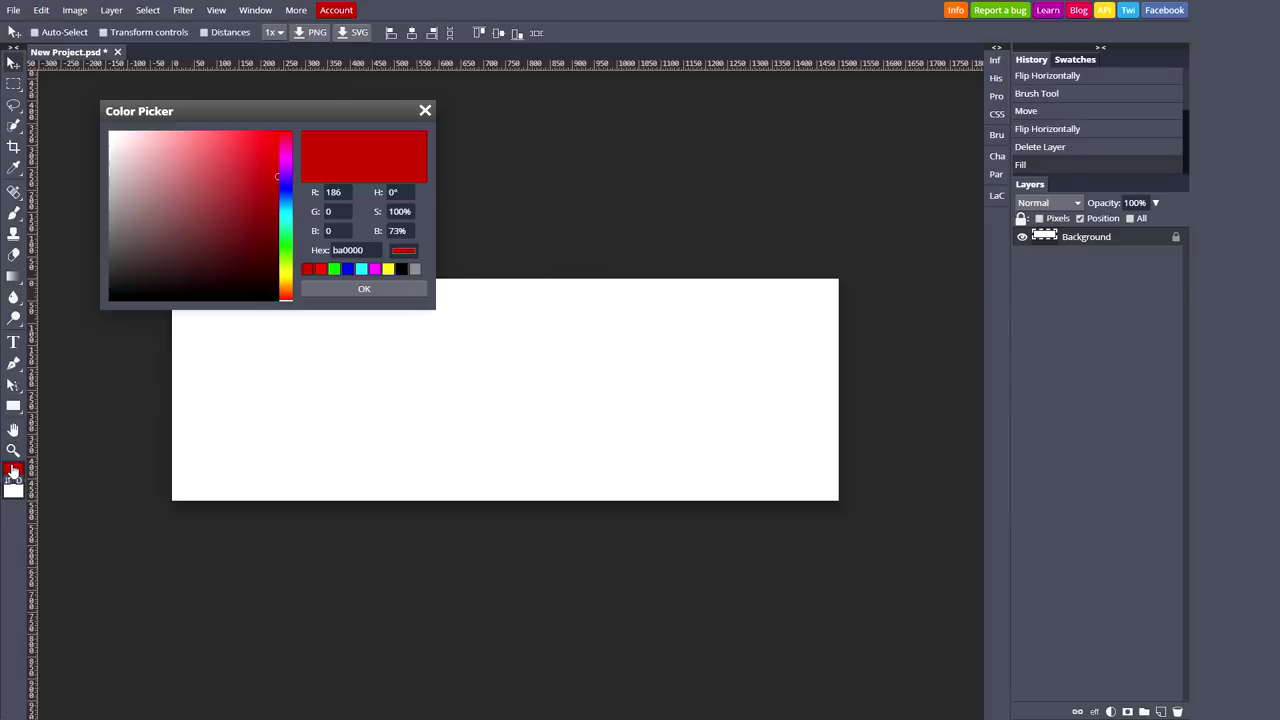
pyautogui.click(285, 197)
pyautogui.moveTo(266, 231)
pyautogui.mouseDown()
pyautogui.moveTo(240, 271)
pyautogui.moveTo(200, 283)
pyautogui.moveTo(220, 278)
pyautogui.mouseUp()
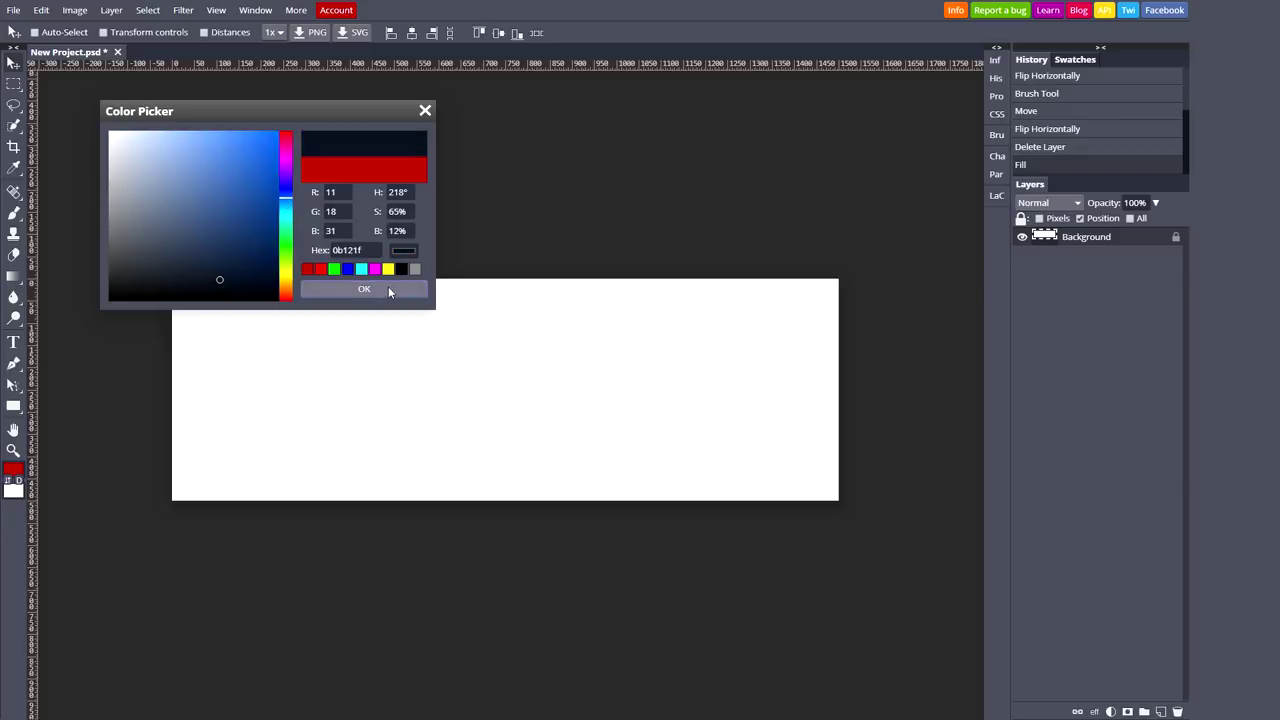
pyautogui.click(390, 289)
pyautogui.click(390, 291)
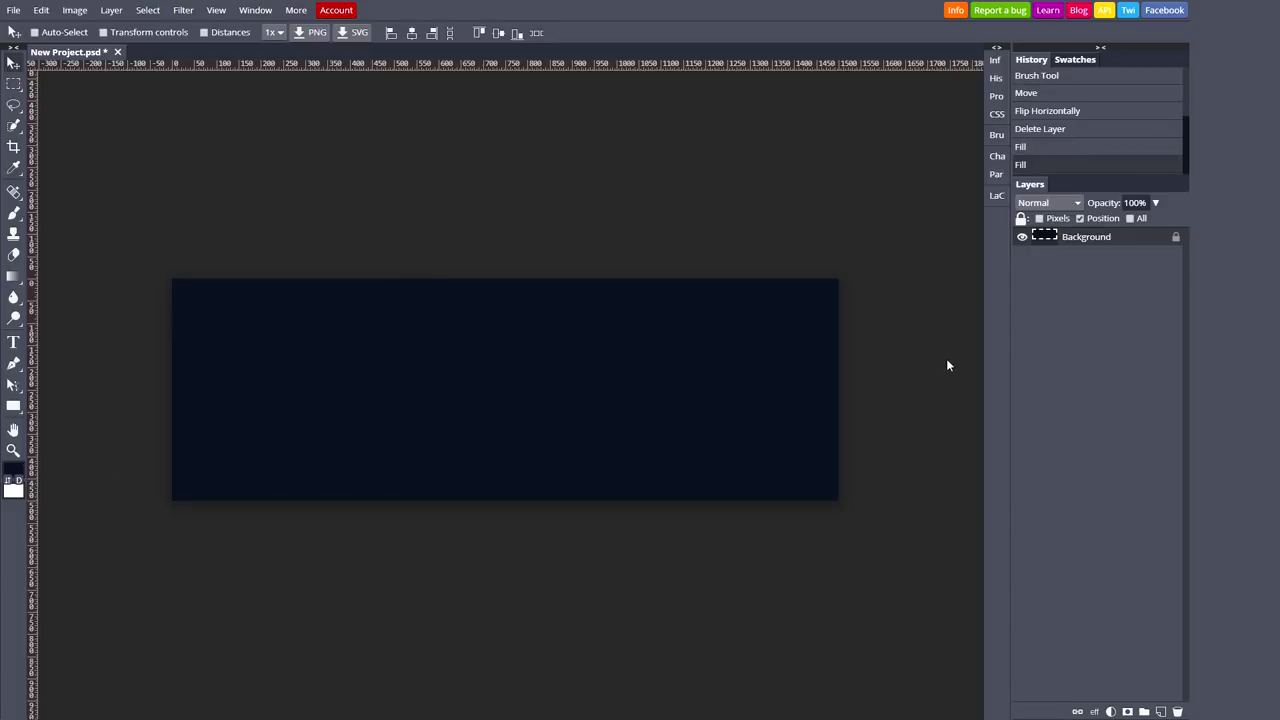
# Step: Apply a Hue/Saturation adjustment with Hue -7 to the navy Background
pyautogui.hotkey('ctrl', 'u')
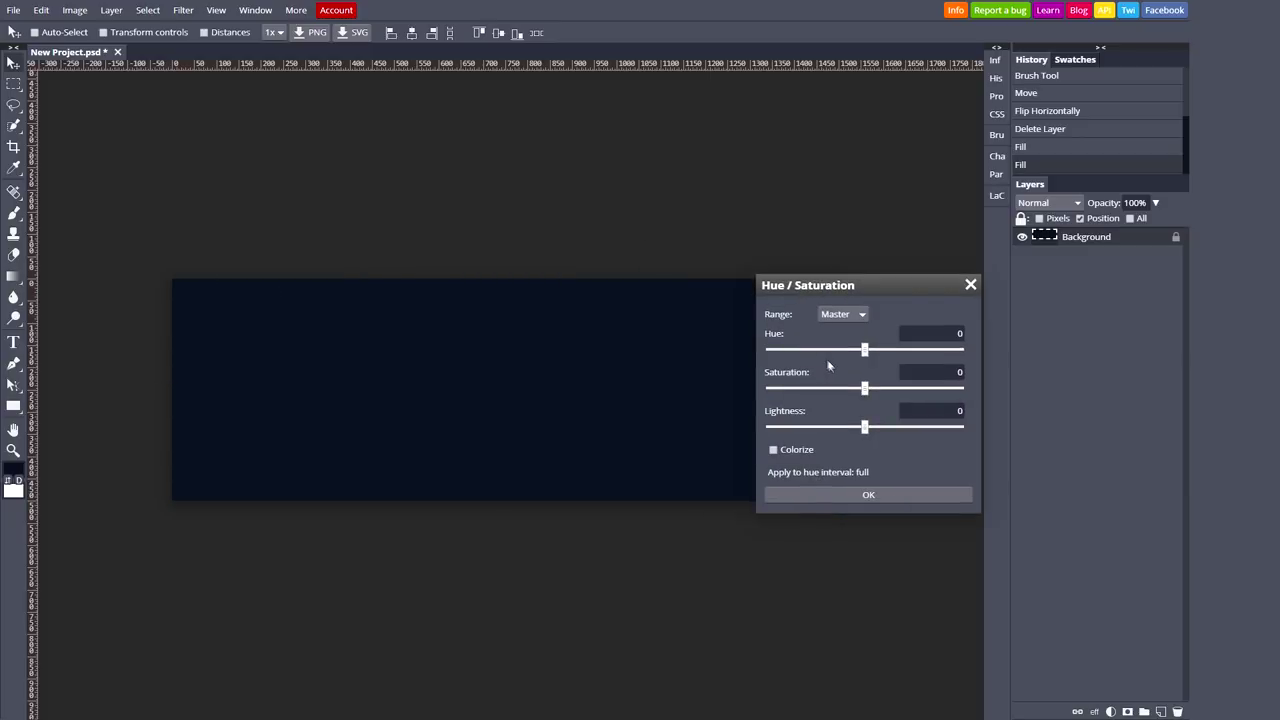
pyautogui.moveTo(865, 352); pyautogui.dragTo(861, 353)
pyautogui.click(870, 494)
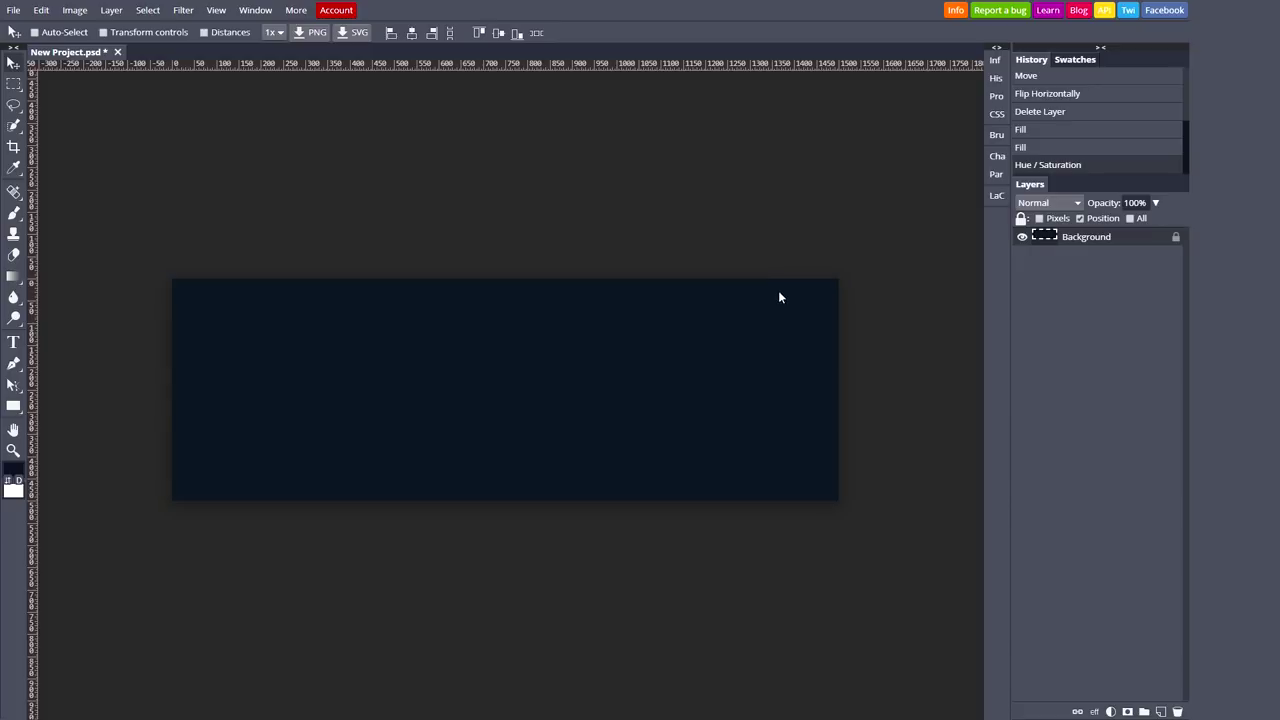
# Step: Add a new layer and set the foreground colour to white
pyautogui.click(1160, 711)
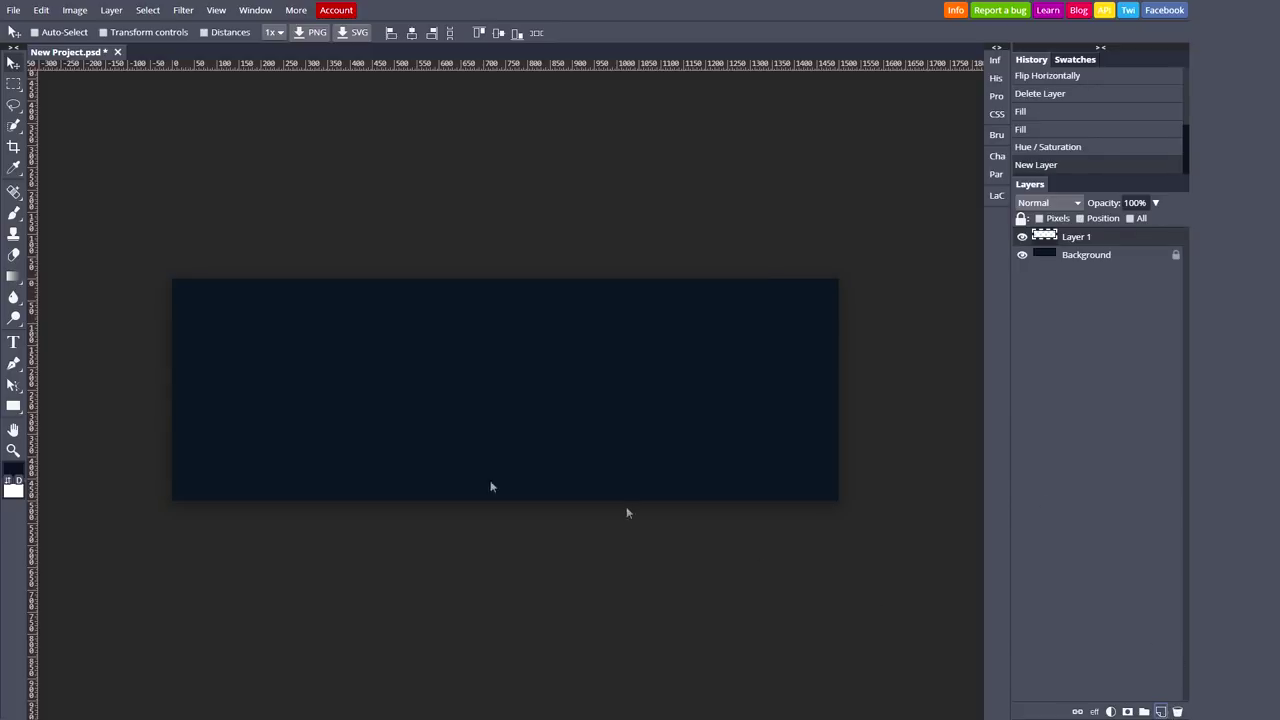
pyautogui.click(13, 472)
pyautogui.moveTo(177, 180); pyautogui.dragTo(96, 132)
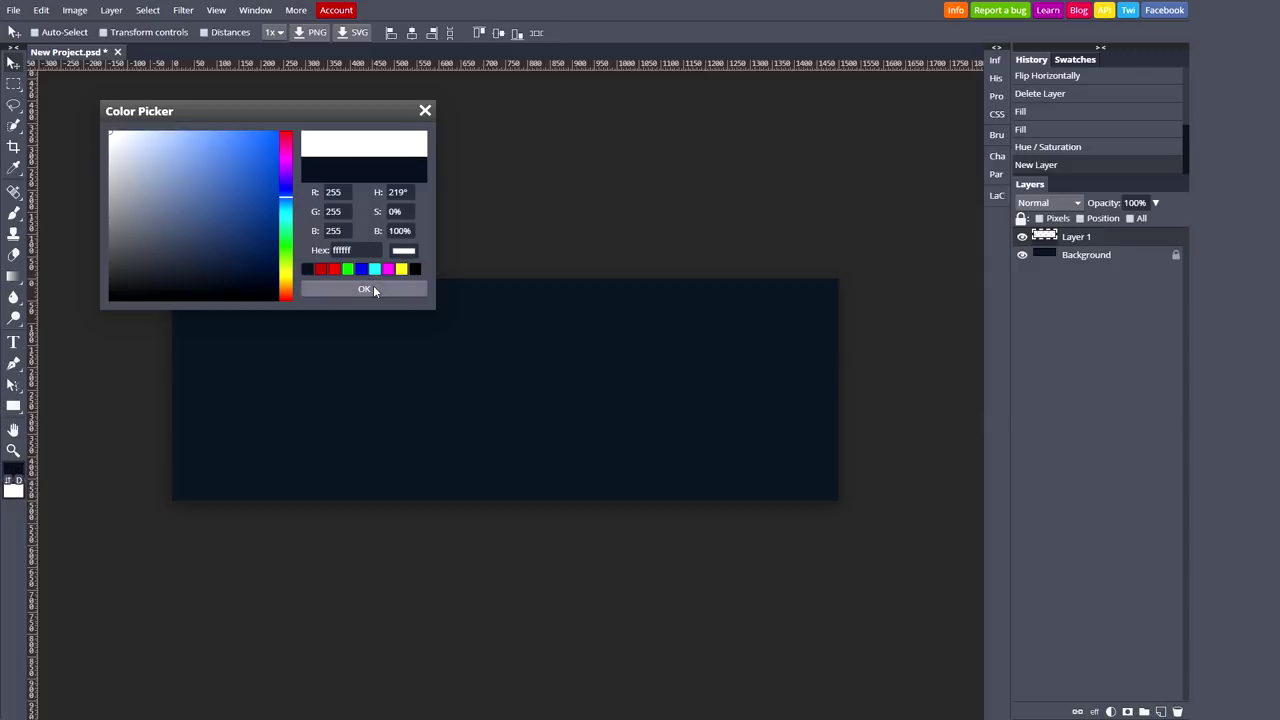
pyautogui.click(364, 289)
# Step: Test a 1000 px soft white brush dab at canvas centre, then undo it
pyautogui.click(13, 213)
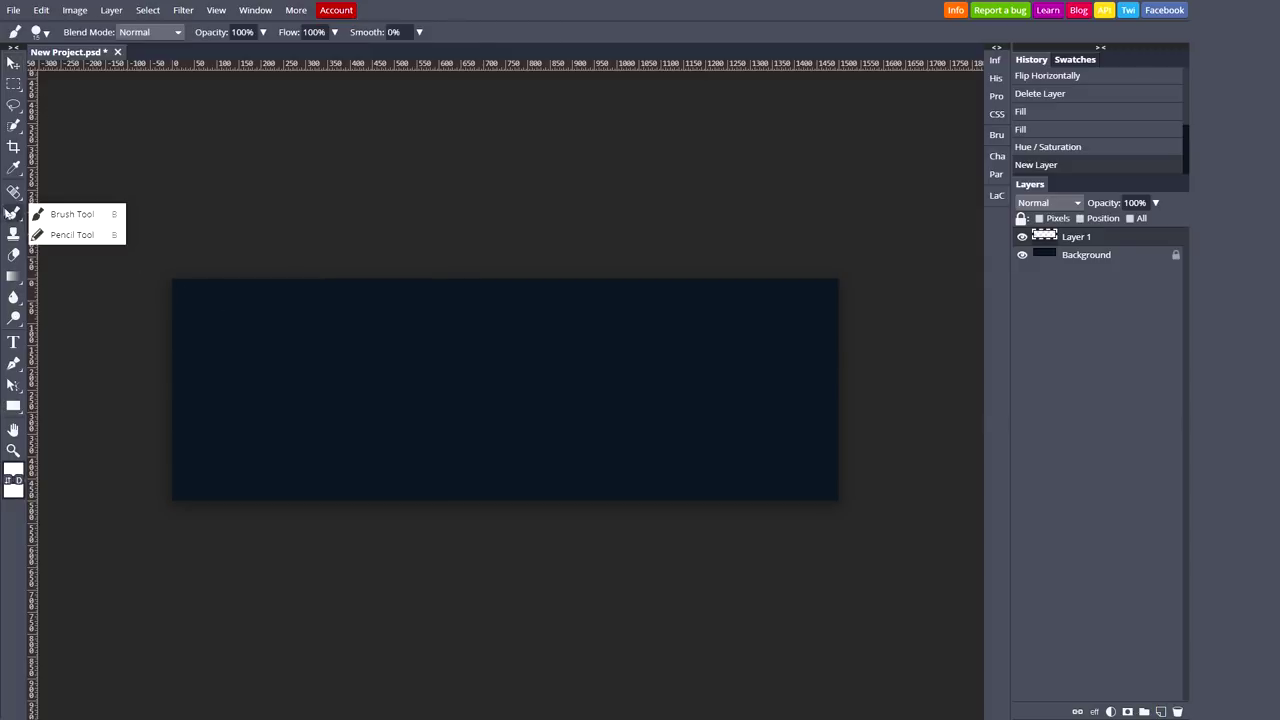
pyautogui.click(72, 214)
pyautogui.click(40, 32)
pyautogui.moveTo(70, 74); pyautogui.dragTo(188, 72)
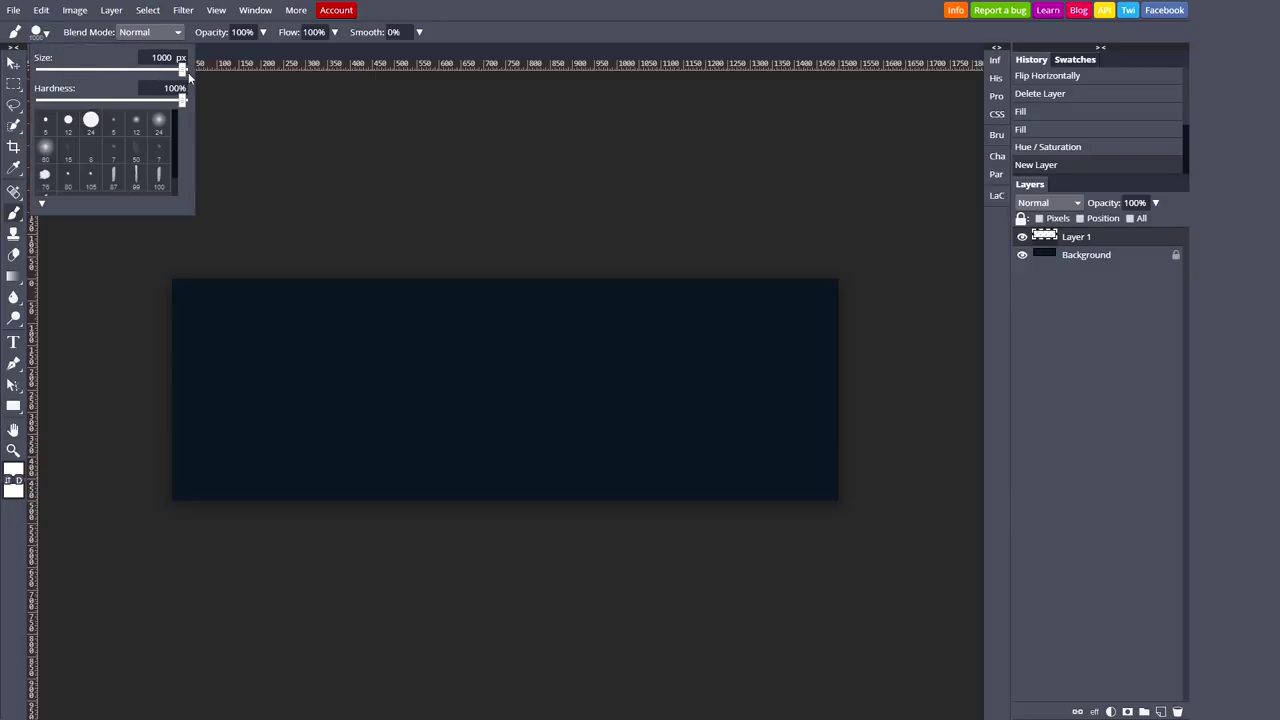
pyautogui.click(44, 35)
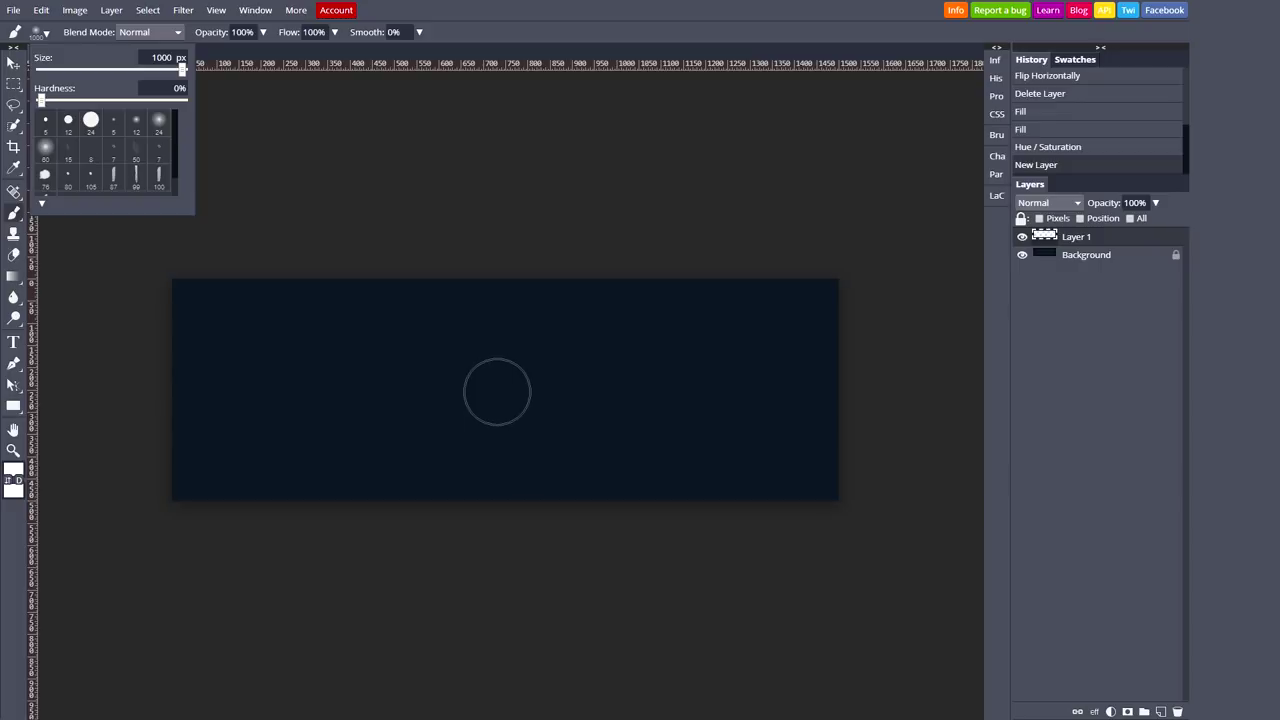
pyautogui.click(500, 393)
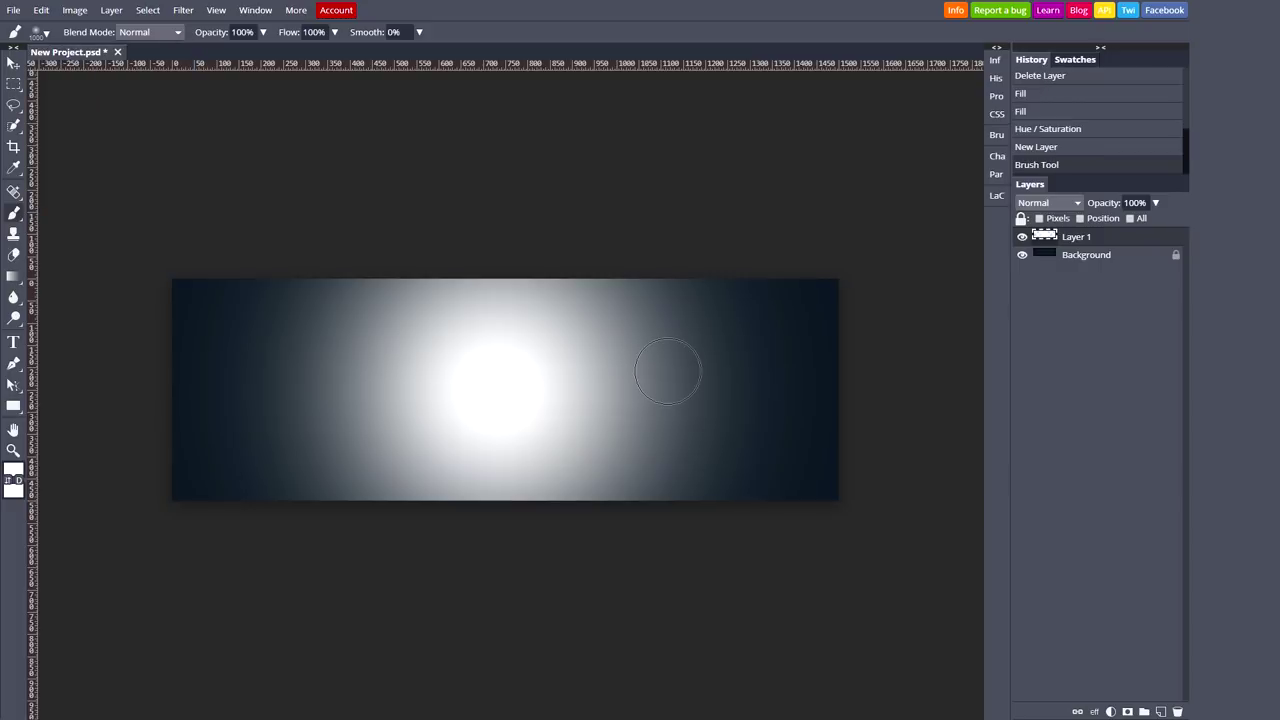
pyautogui.hotkey('ctrl', 'z')
# Step: Set the brush to 877 px, 0% hardness, and compare the bottom-centre white glow with undo/redo
pyautogui.click(45, 33)
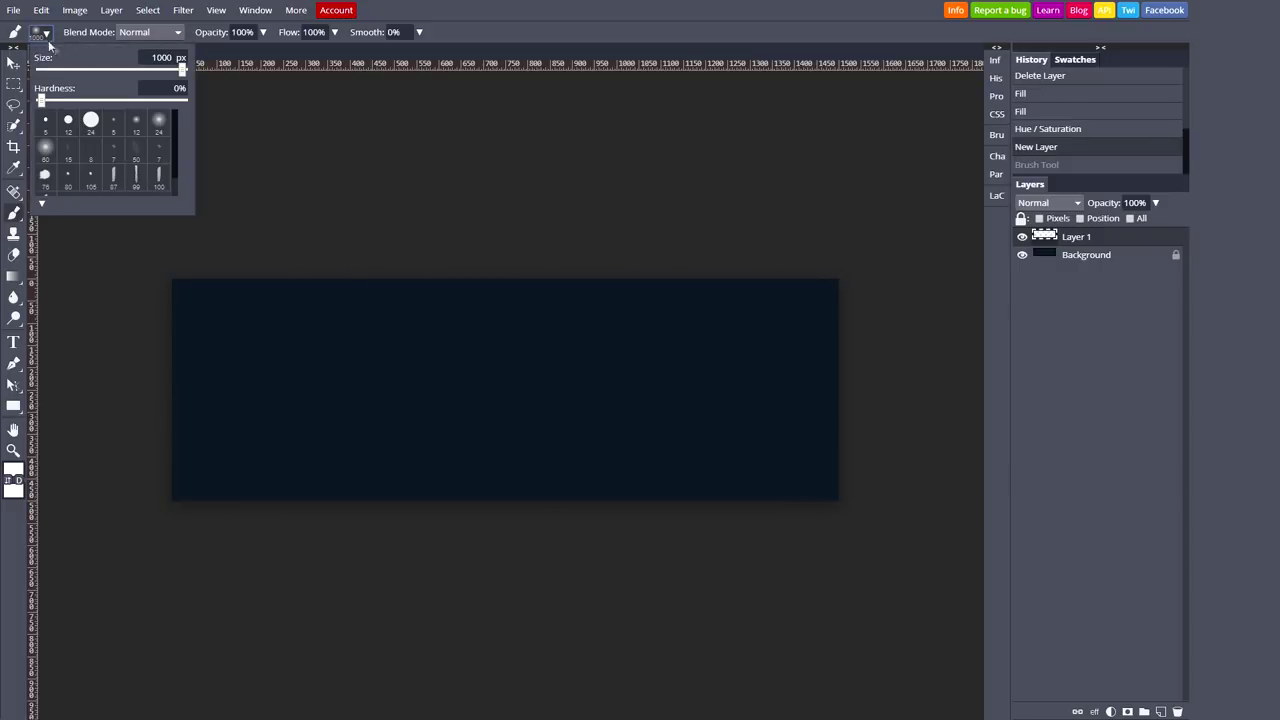
pyautogui.click(175, 72)
pyautogui.moveTo(175, 72); pyautogui.dragTo(177, 72)
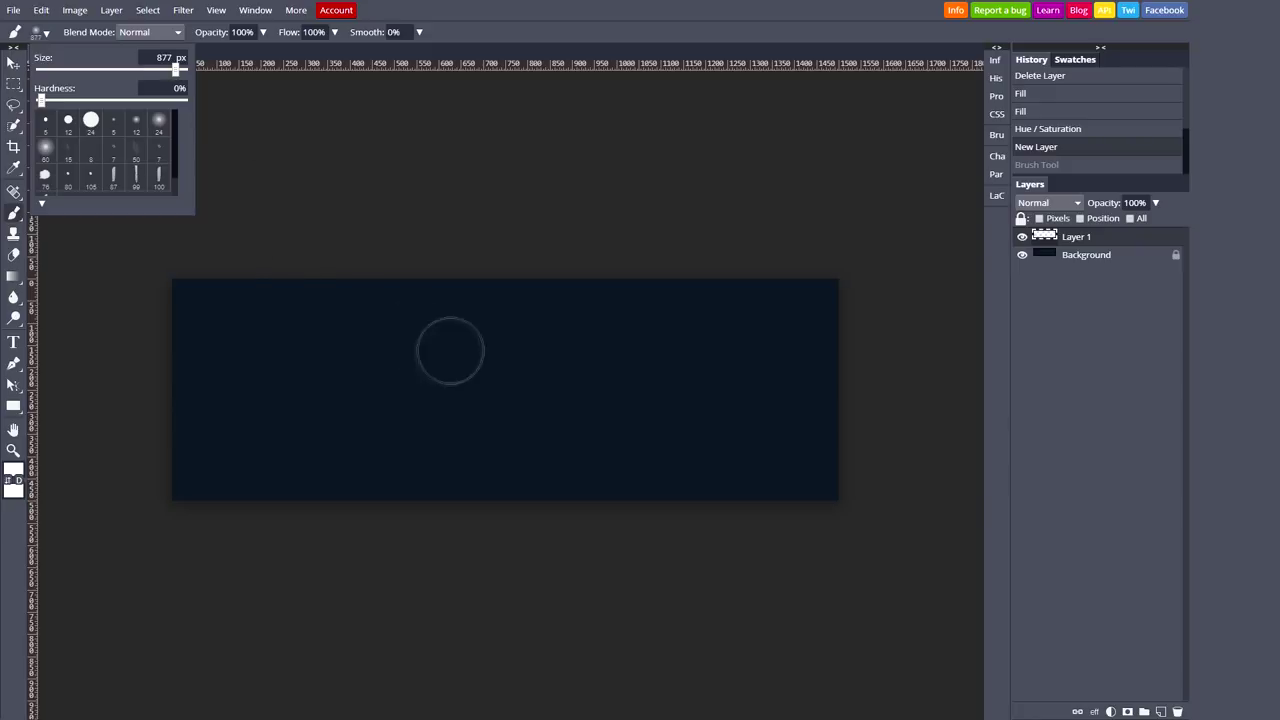
pyautogui.click(165, 88)
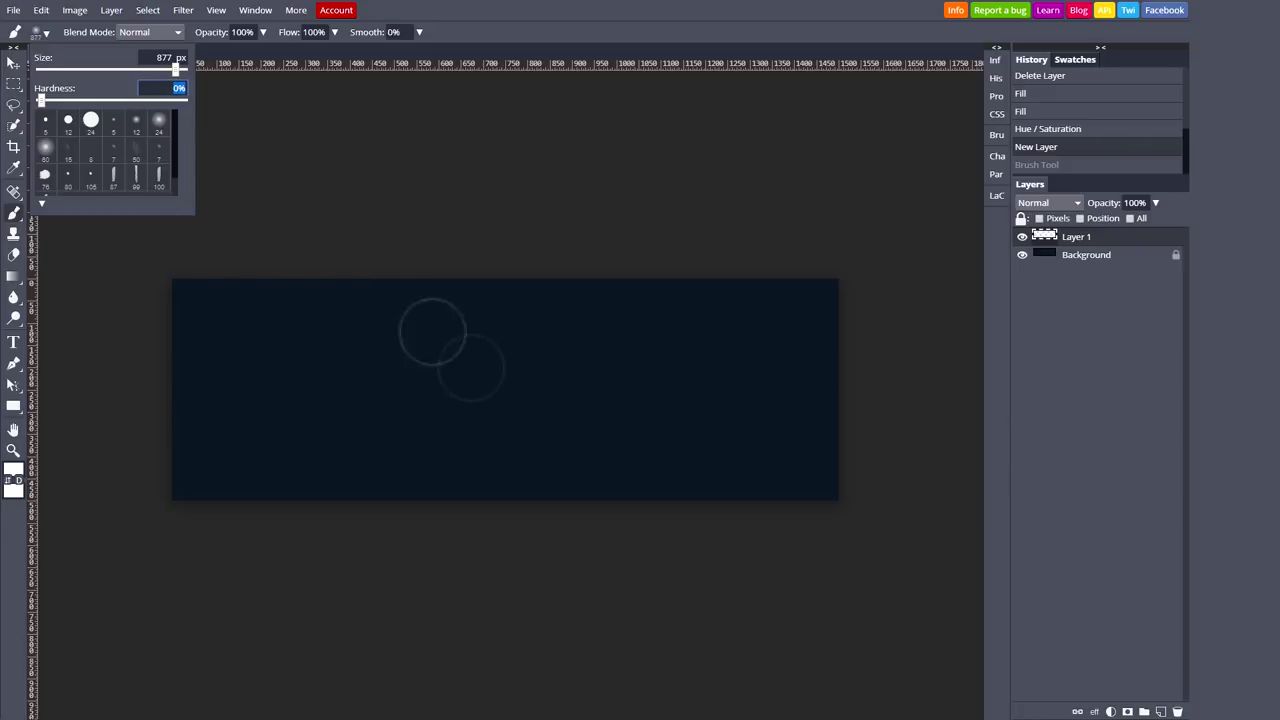
pyautogui.click(50, 460)
pyautogui.hotkey('ctrl', 'shift', 'z')
pyautogui.hotkey('ctrl', 'z')
pyautogui.hotkey('ctrl', 'shift', 'z')
pyautogui.hotkey('ctrl', 'z')
pyautogui.hotkey('ctrl', 'shift', 'z')
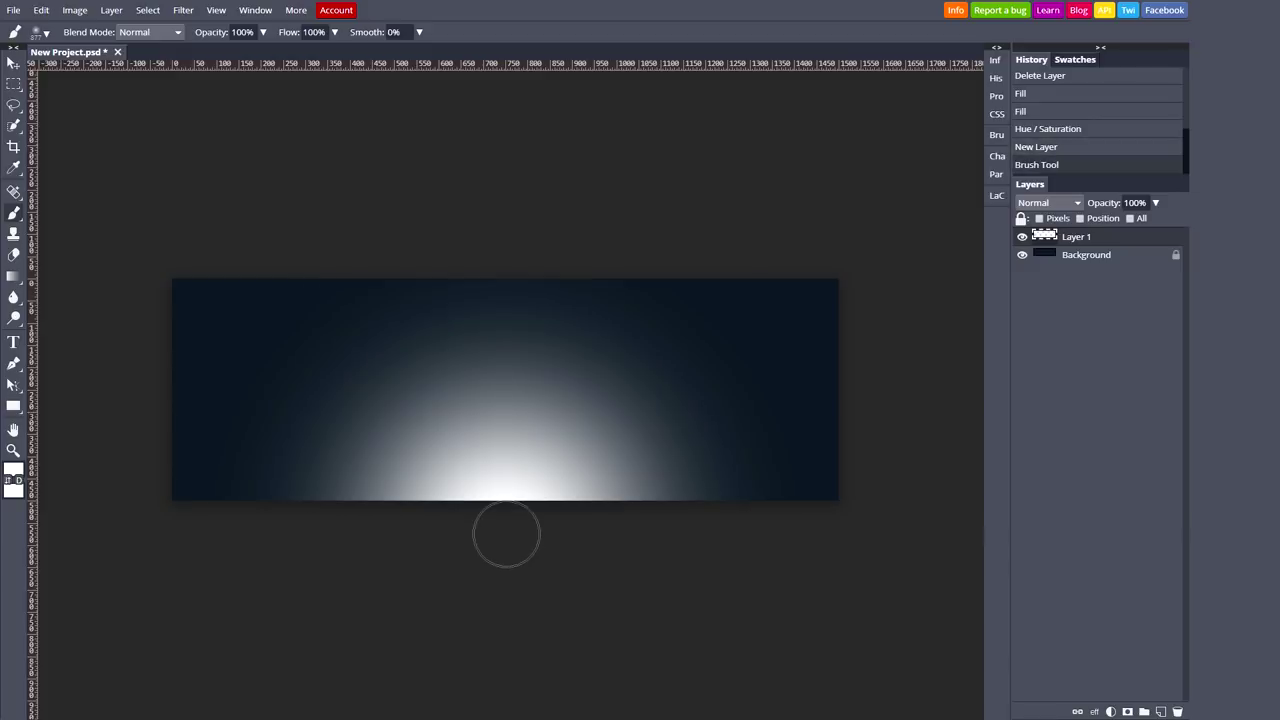
pyautogui.click(1047, 203)
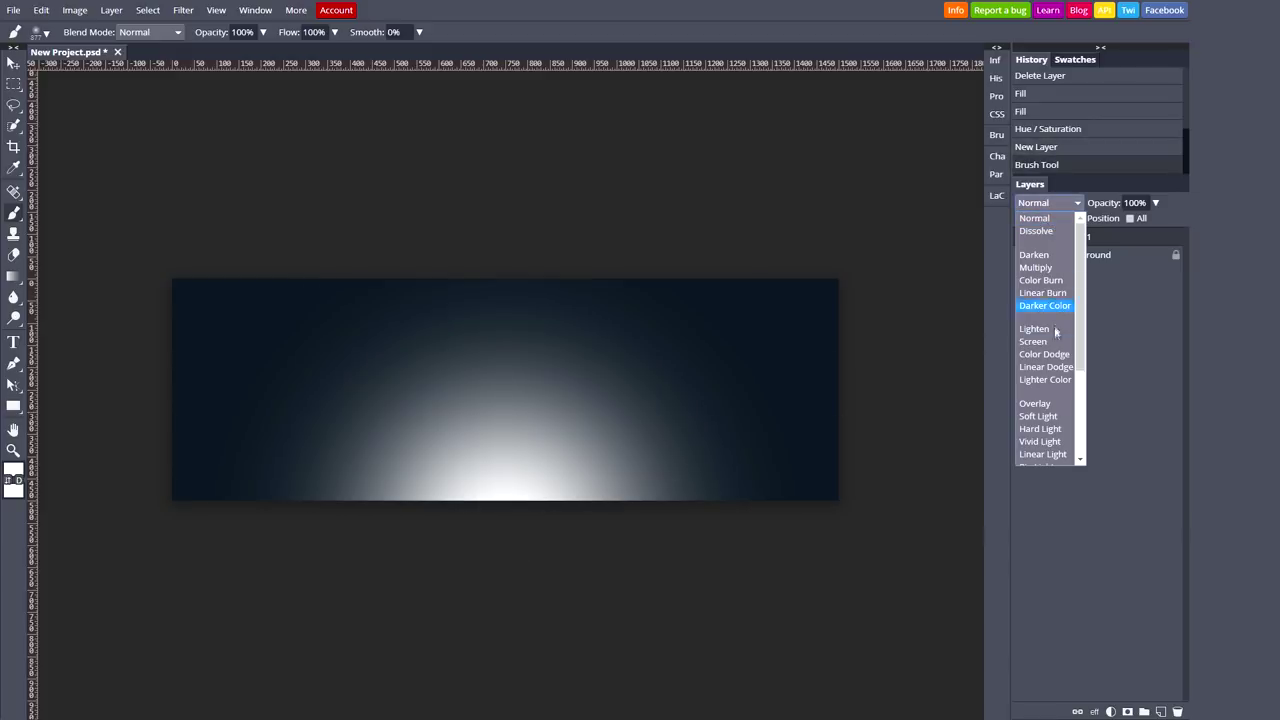
# Step: Switch Layer 1 to Overlay blending and add soft dabs along the bottom edge, undoing the last
pyautogui.click(1035, 403)
pyautogui.click(648, 566)
pyautogui.click(705, 565)
pyautogui.click(700, 510)
pyautogui.hotkey('ctrl', 'z')
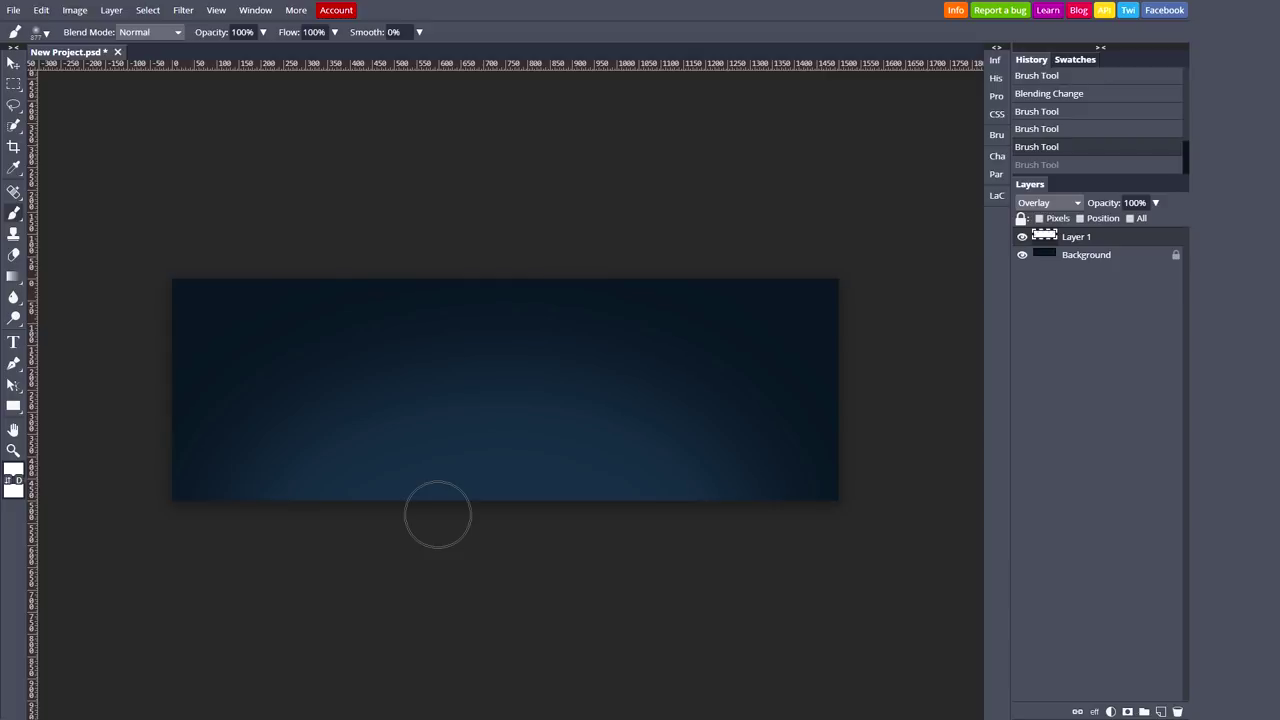
pyautogui.rightClick(14, 214)
pyautogui.click(42, 32)
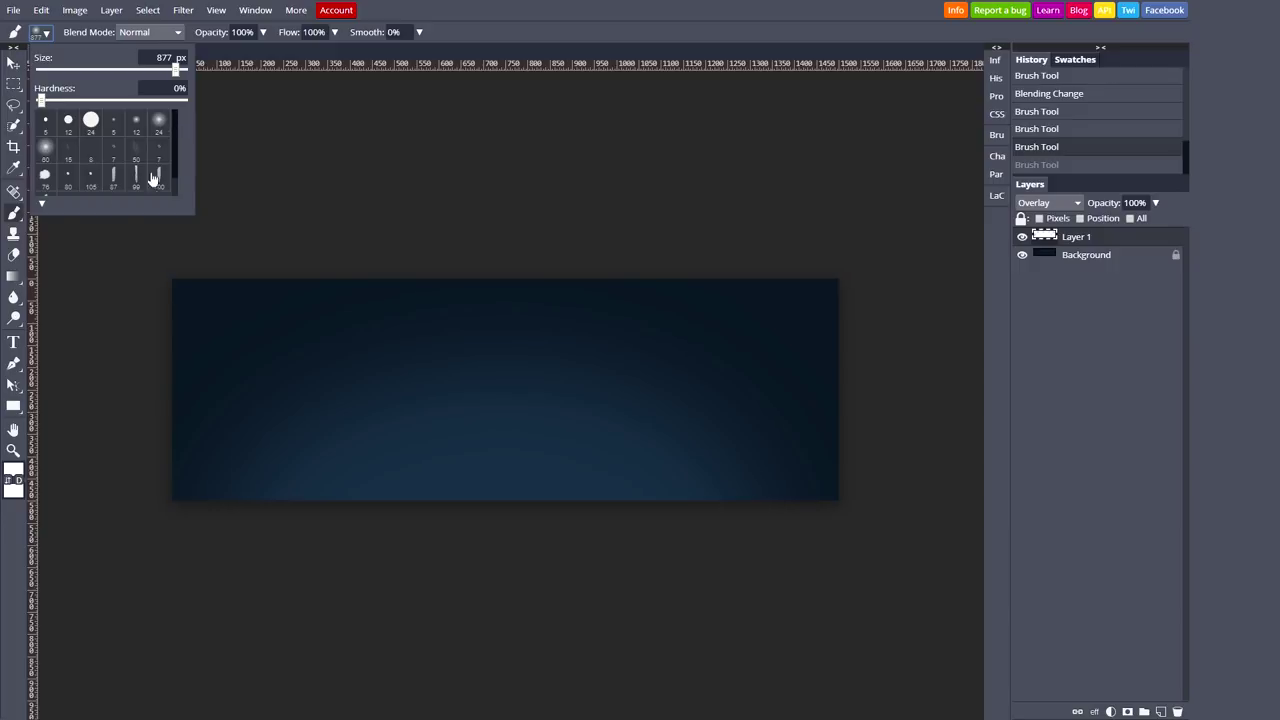
# Step: Load the Align Update ABR brush file and browse its new tips in the brush presets
pyautogui.click(43, 205)
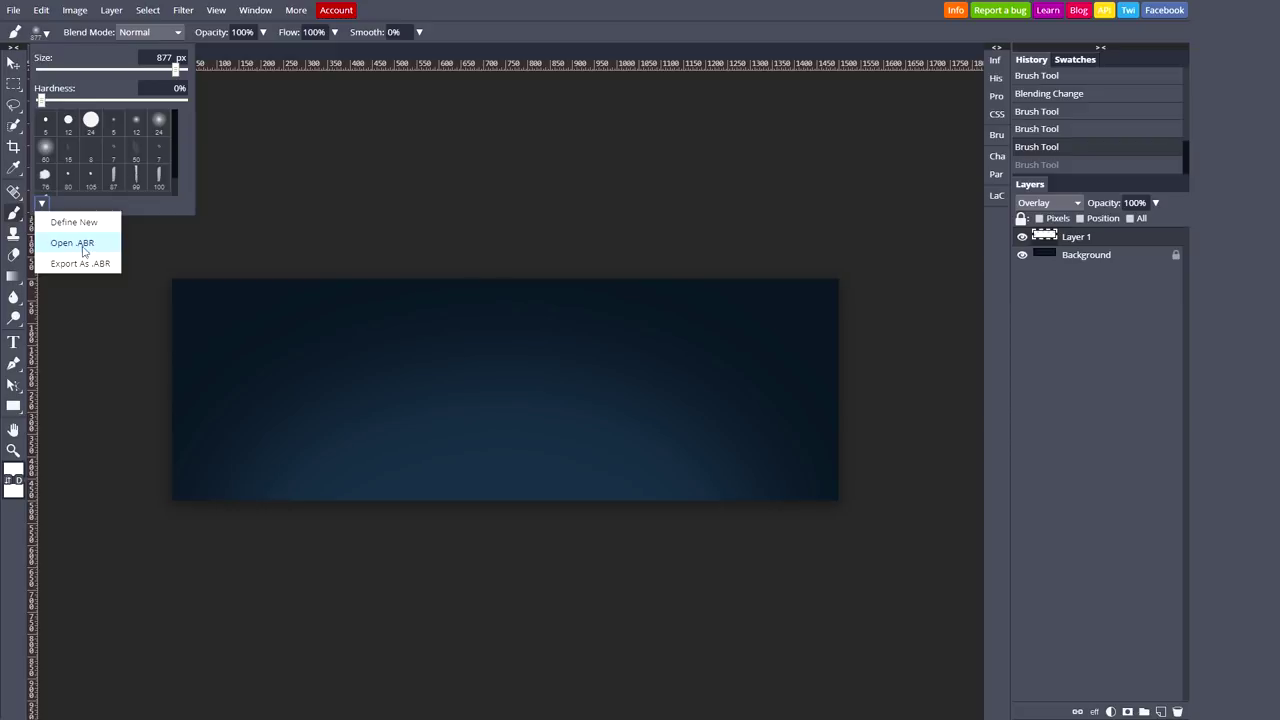
pyautogui.click(102, 248)
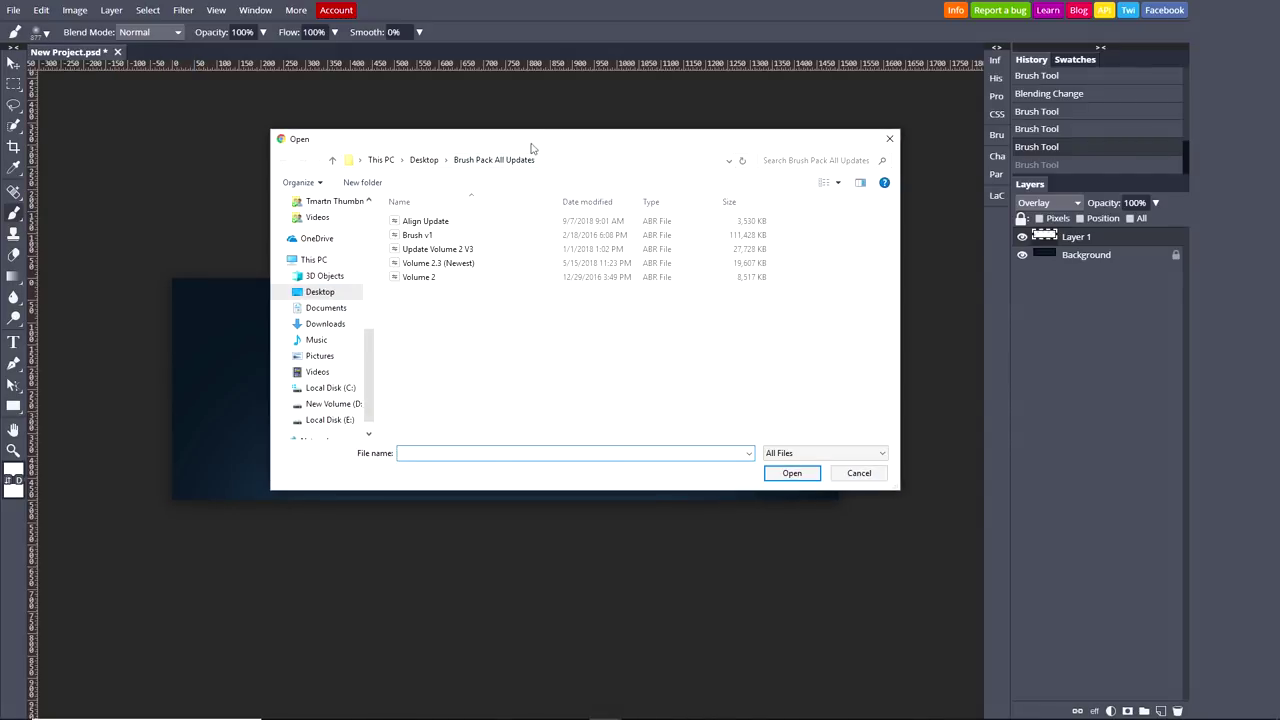
pyautogui.click(449, 224)
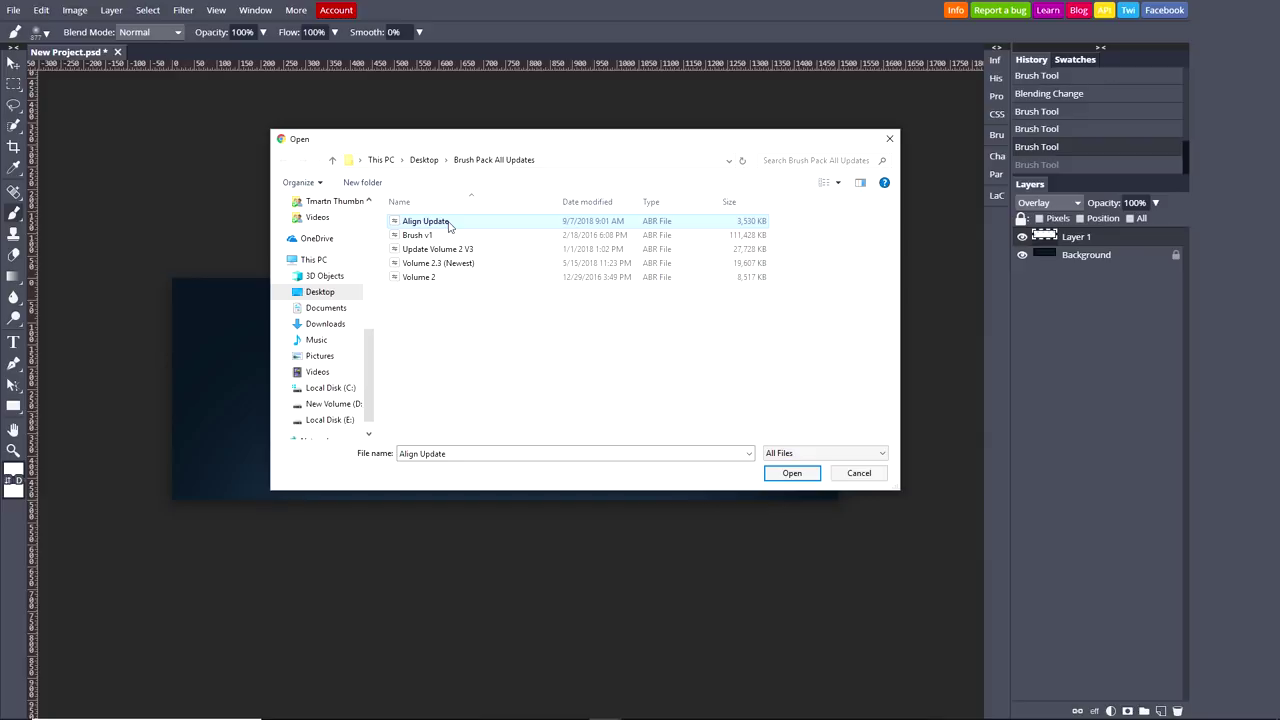
pyautogui.click(800, 476)
pyautogui.click(814, 474)
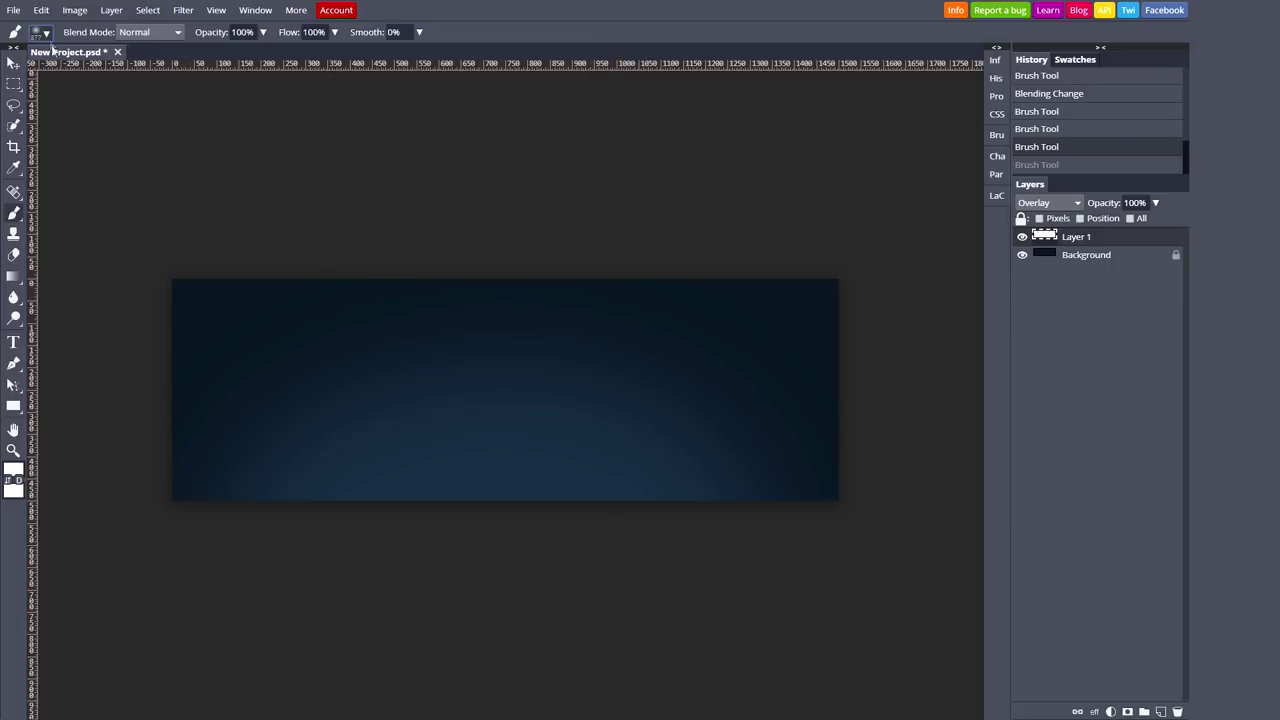
pyautogui.click(45, 32)
pyautogui.moveTo(174, 122); pyautogui.dragTo(171, 188)
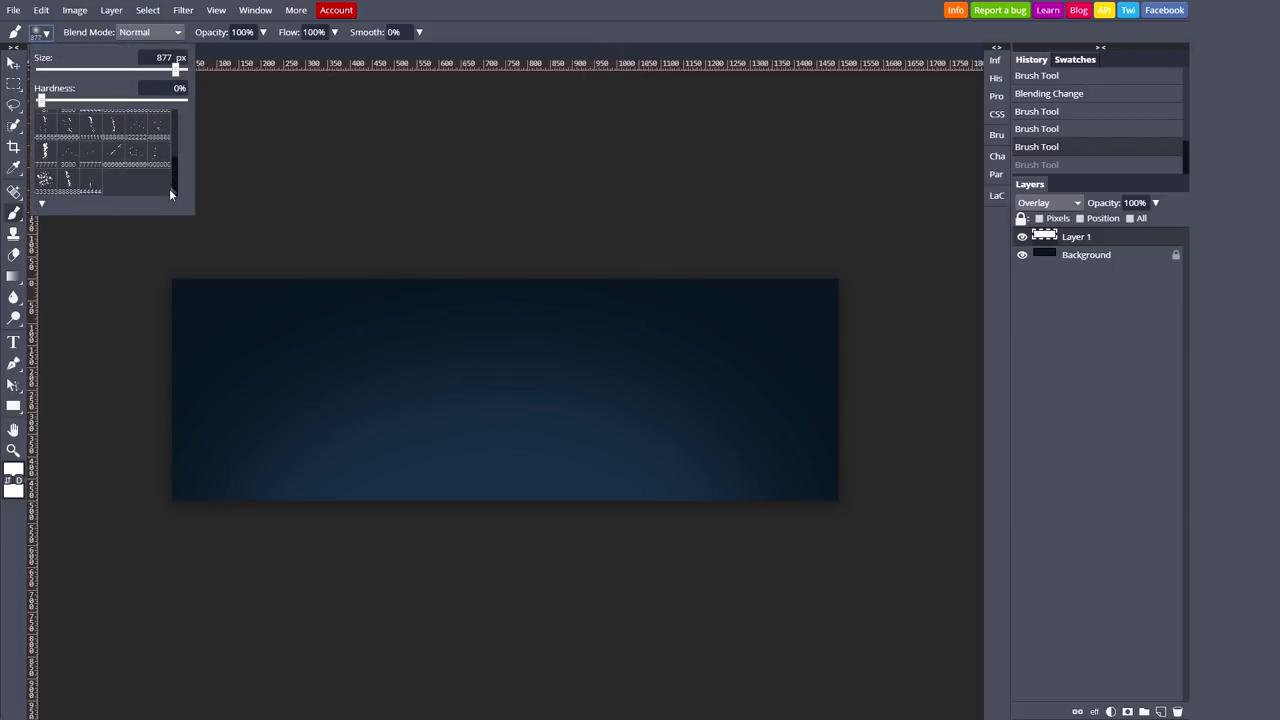
# Step: Paint white 3000 px splatters on a new trial layer, then delete that layer
pyautogui.click(67, 155)
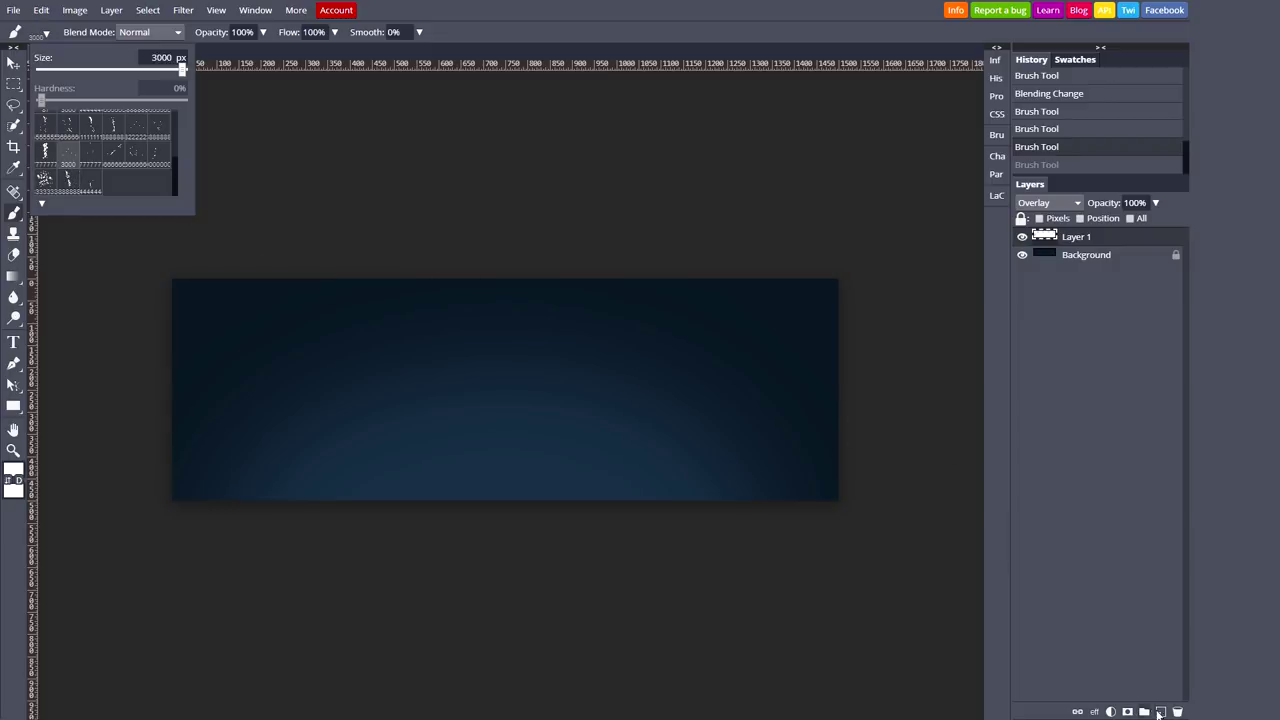
pyautogui.click(1158, 711)
pyautogui.click(755, 405)
pyautogui.click(560, 415)
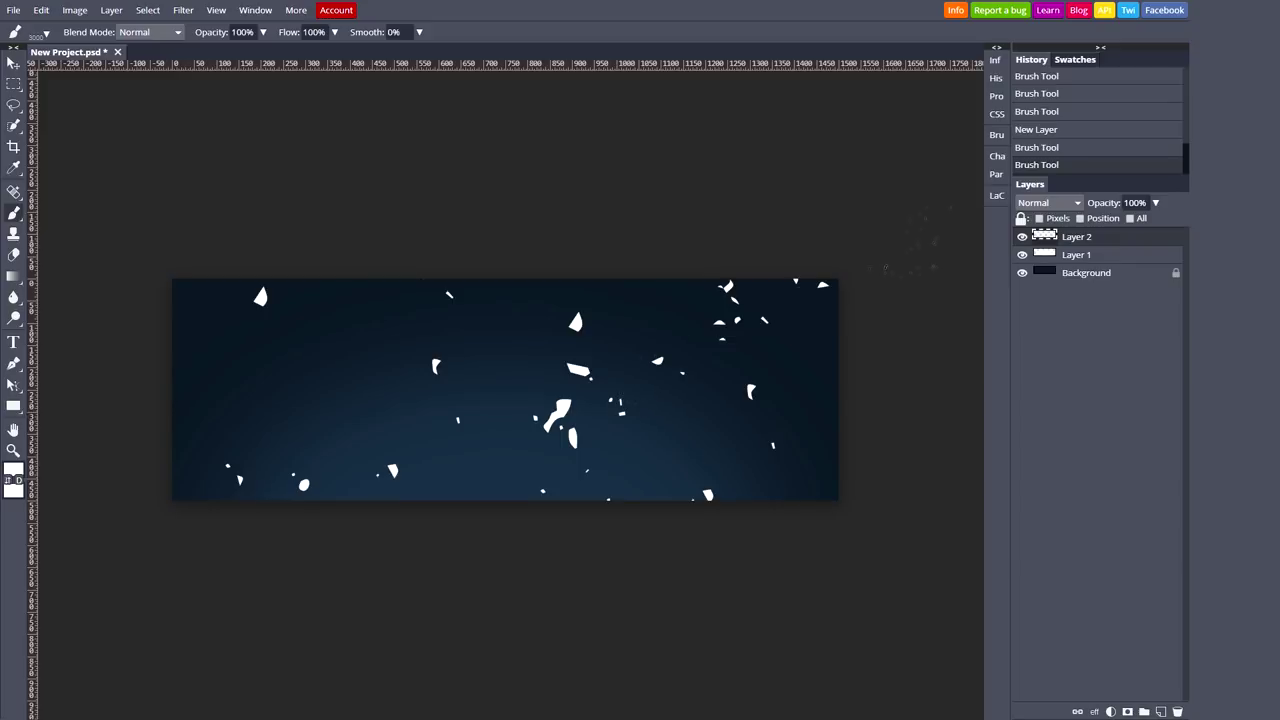
pyautogui.press('v')
pyautogui.press('Delete')
# Step: Toggle the brush settings panel and bring up the Character panel
pyautogui.click(997, 137)
pyautogui.click(997, 137)
pyautogui.click(997, 137)
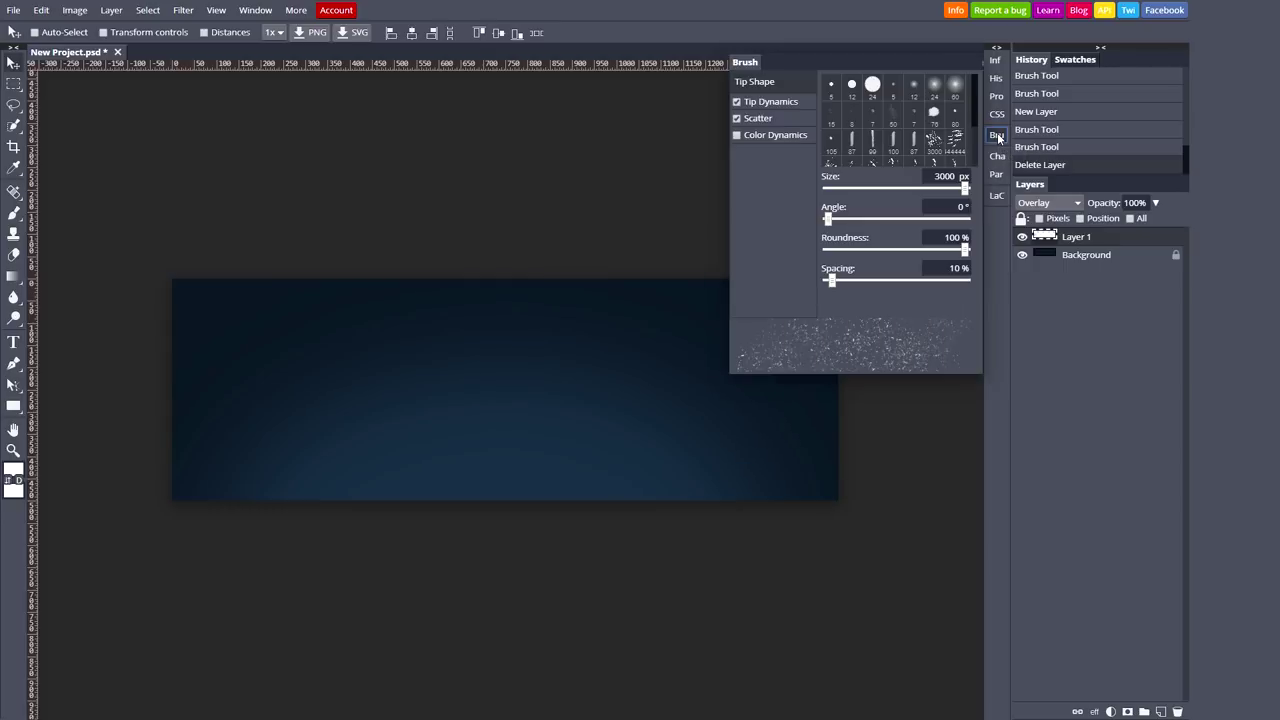
pyautogui.click(997, 137)
pyautogui.click(998, 158)
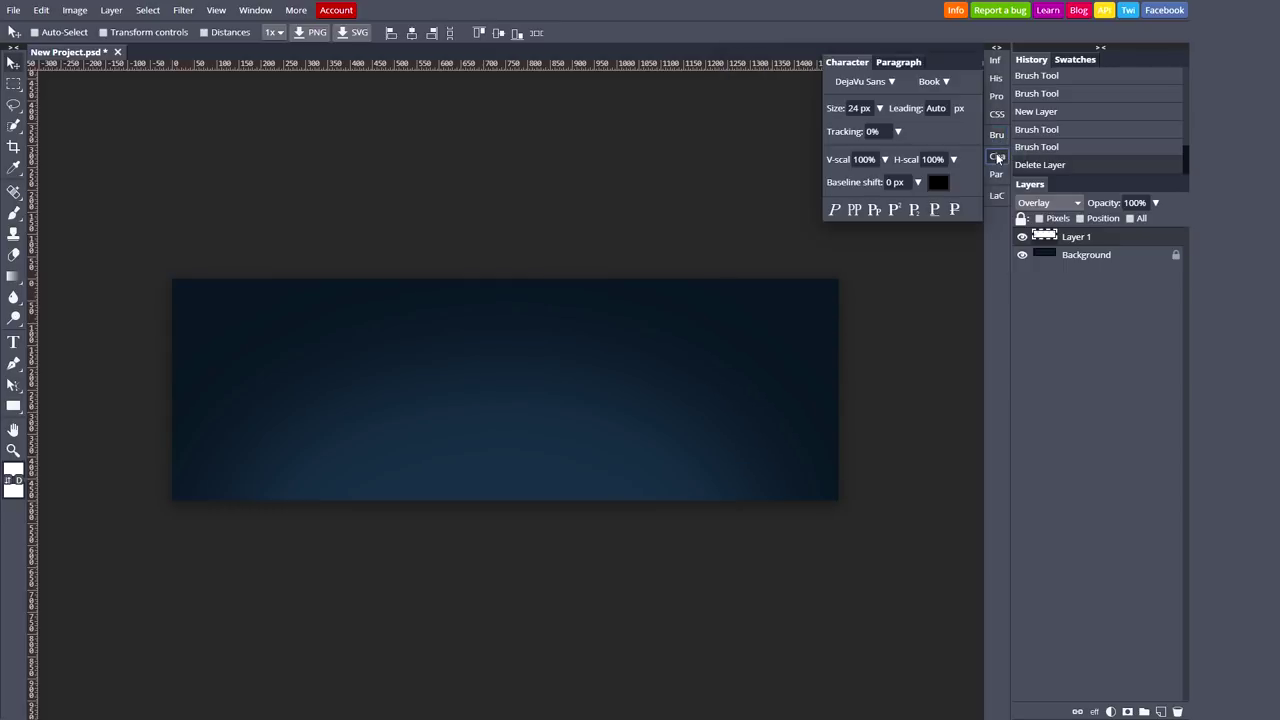
# Step: Load the Plateia Bold font file and apply it after searching 'plat'
pyautogui.click(865, 87)
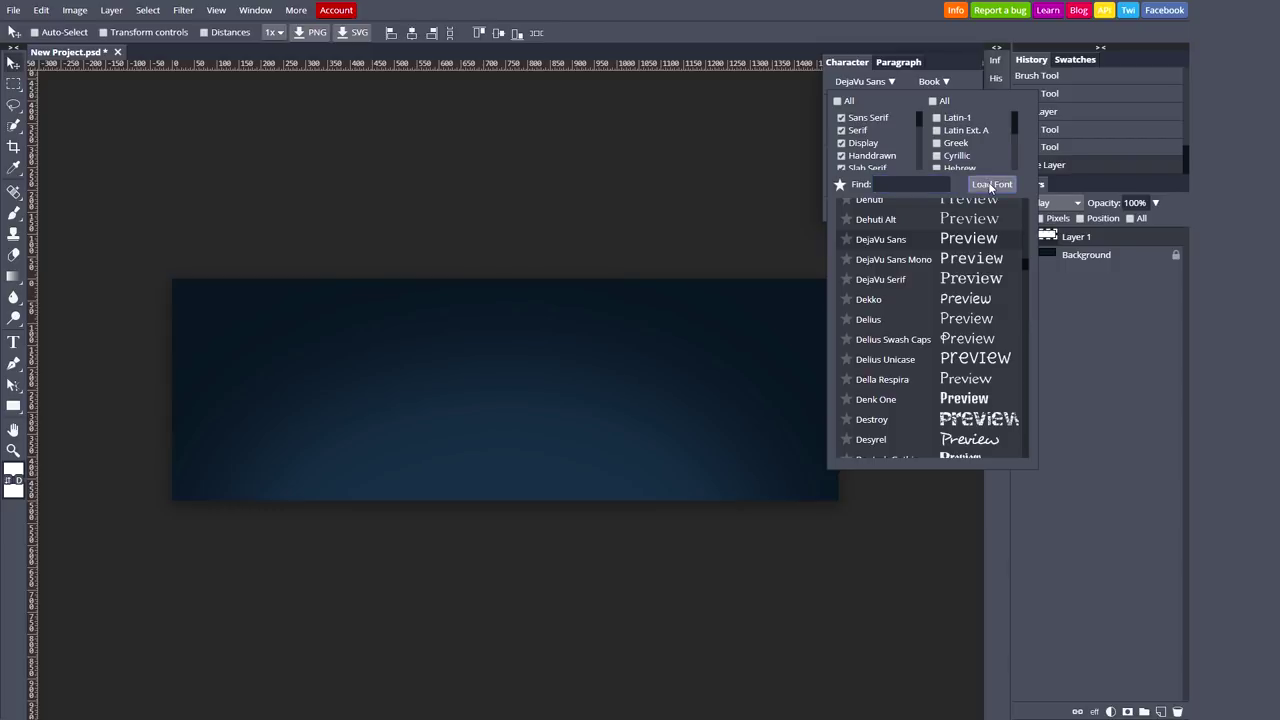
pyautogui.click(993, 186)
pyautogui.press('Escape')
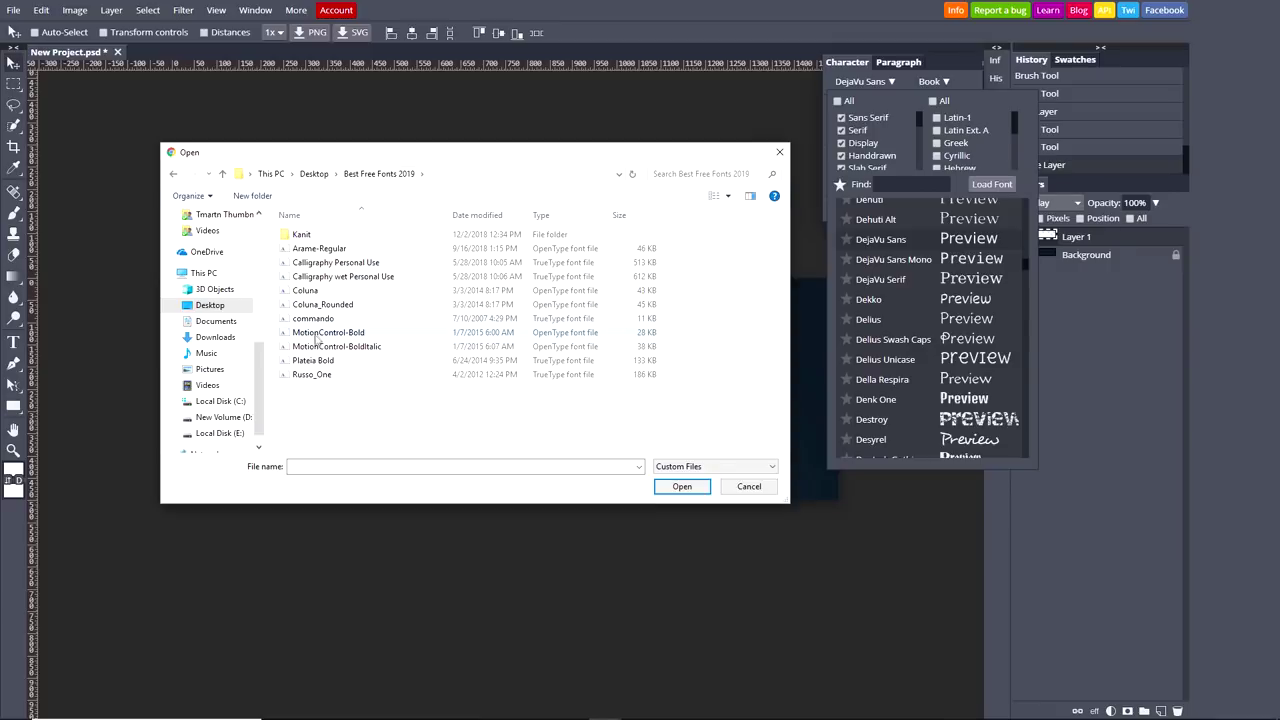
pyautogui.click(313, 360)
pyautogui.click(682, 486)
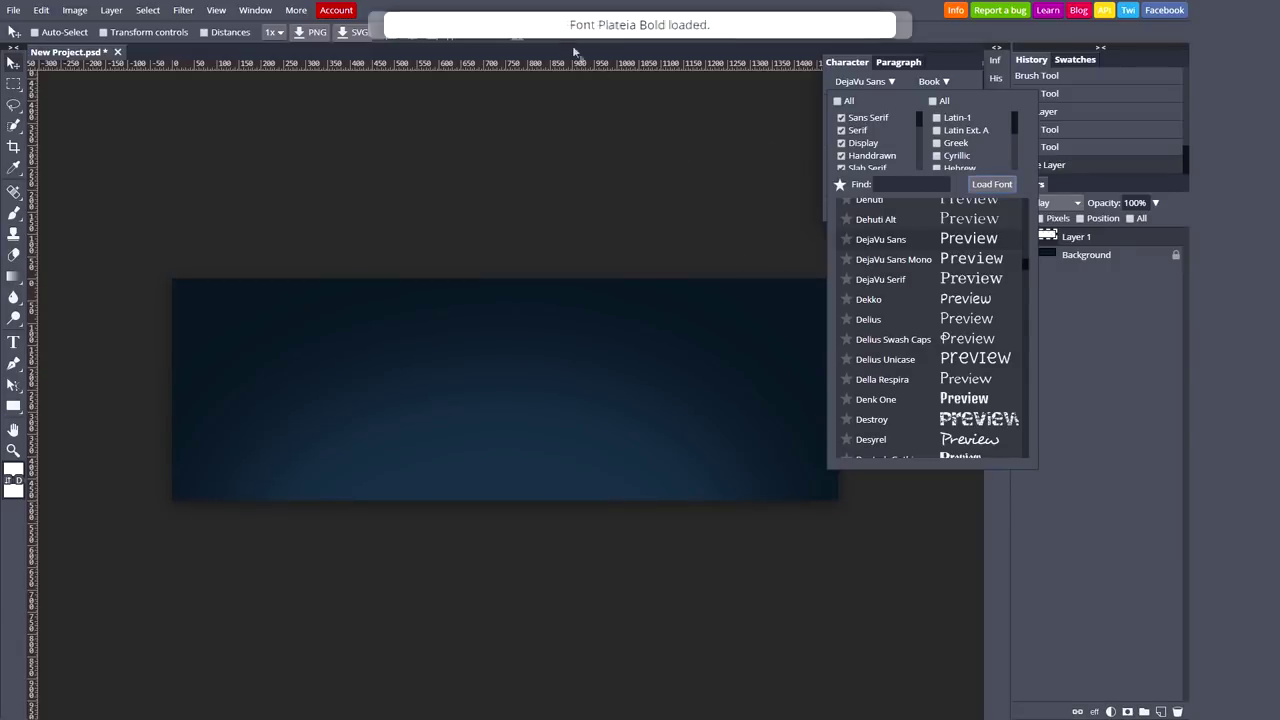
pyautogui.click(910, 183)
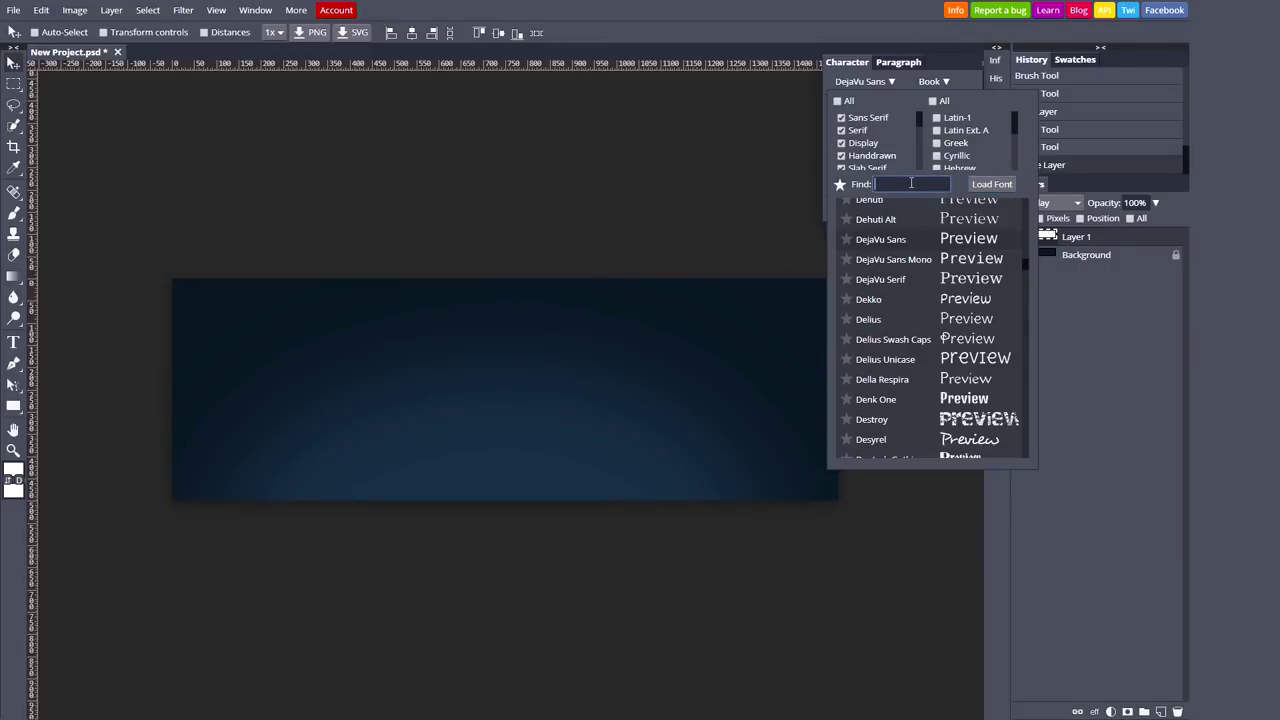
pyautogui.write('plat')
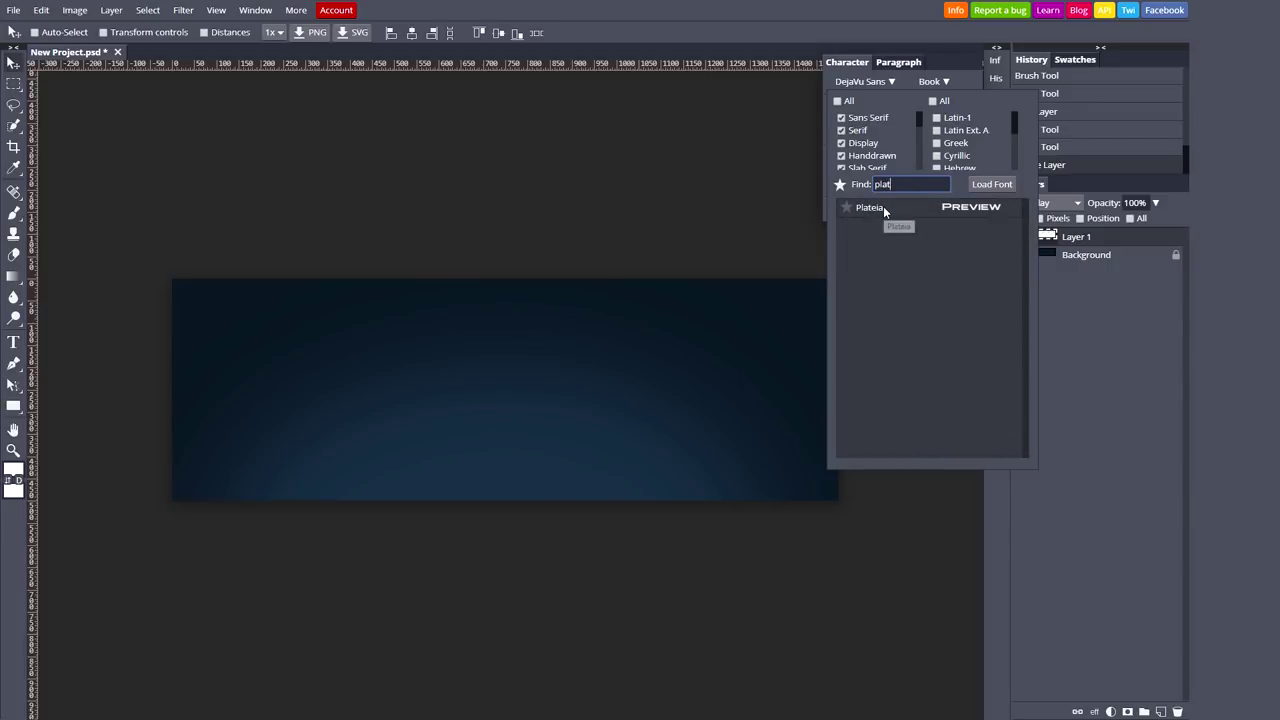
pyautogui.click(869, 207)
# Step: Load the Arame-Regular font file and make Arame the current font via search
pyautogui.click(868, 87)
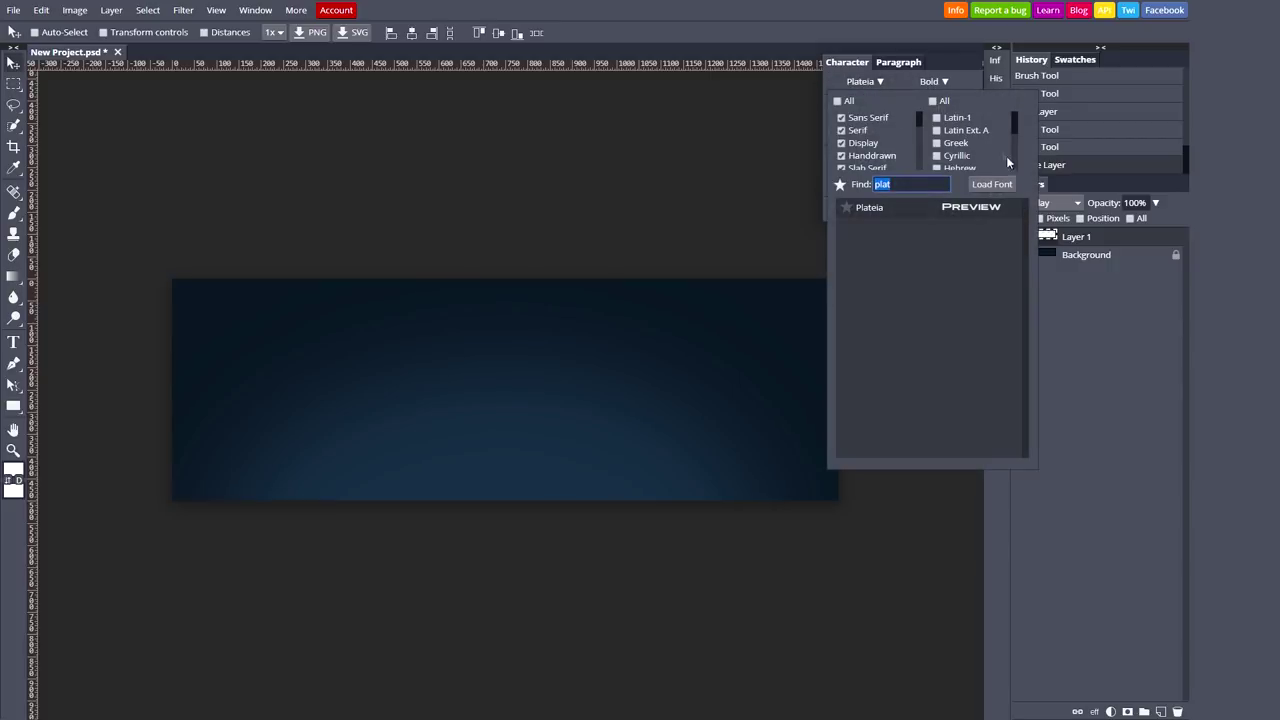
pyautogui.click(991, 184)
pyautogui.click(326, 249)
pyautogui.click(682, 486)
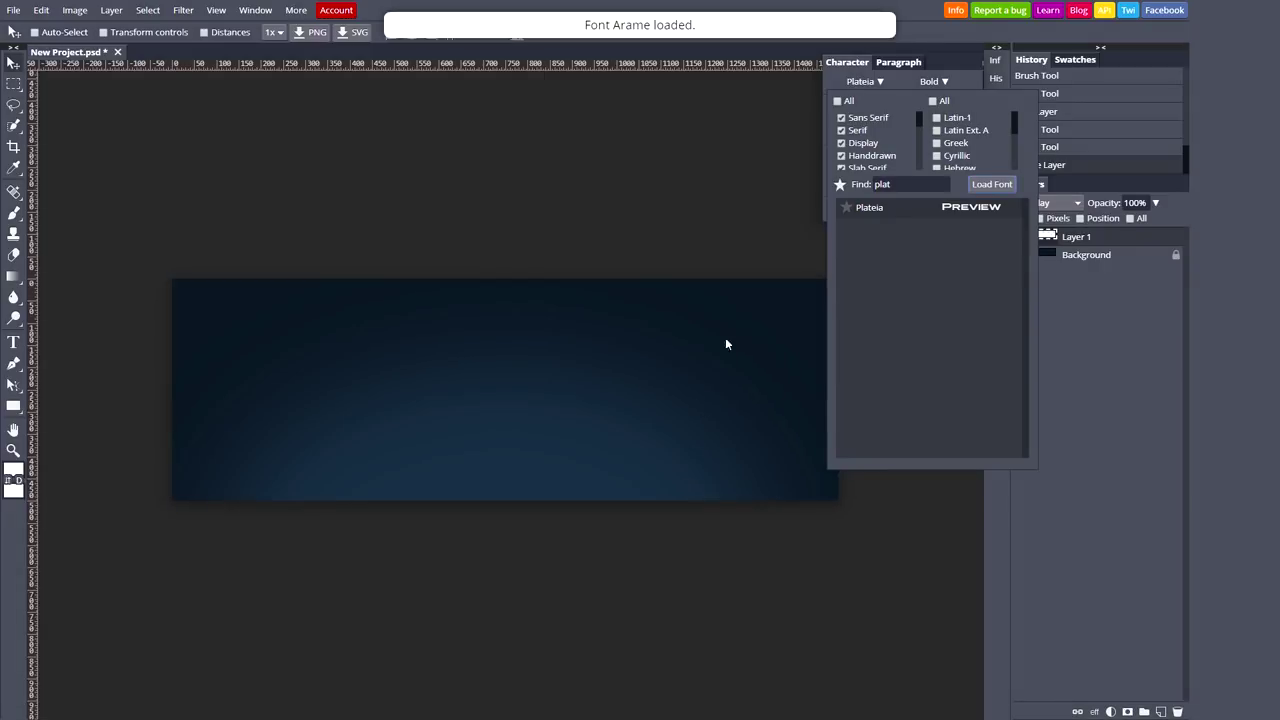
pyautogui.doubleClick(913, 186)
pyautogui.write('arm')
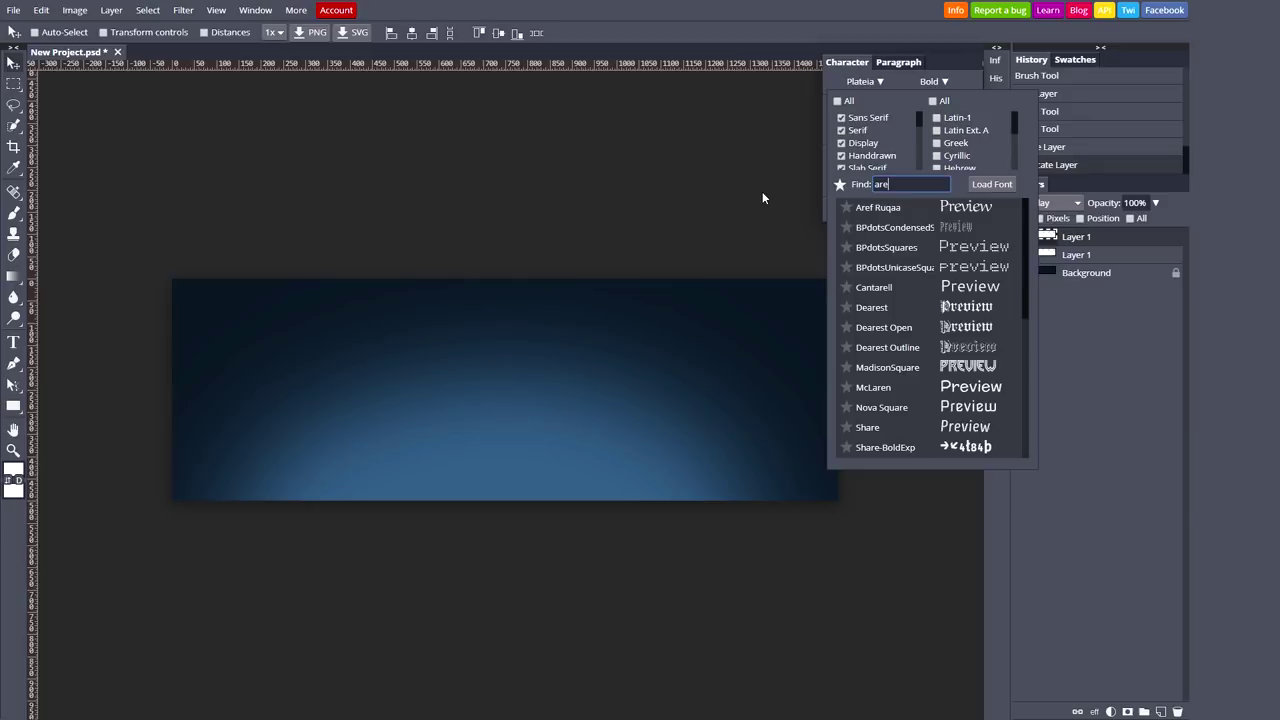
pyautogui.press('BackSpace')
pyautogui.press('BackSpace')
pyautogui.write('rame')
pyautogui.click(869, 207)
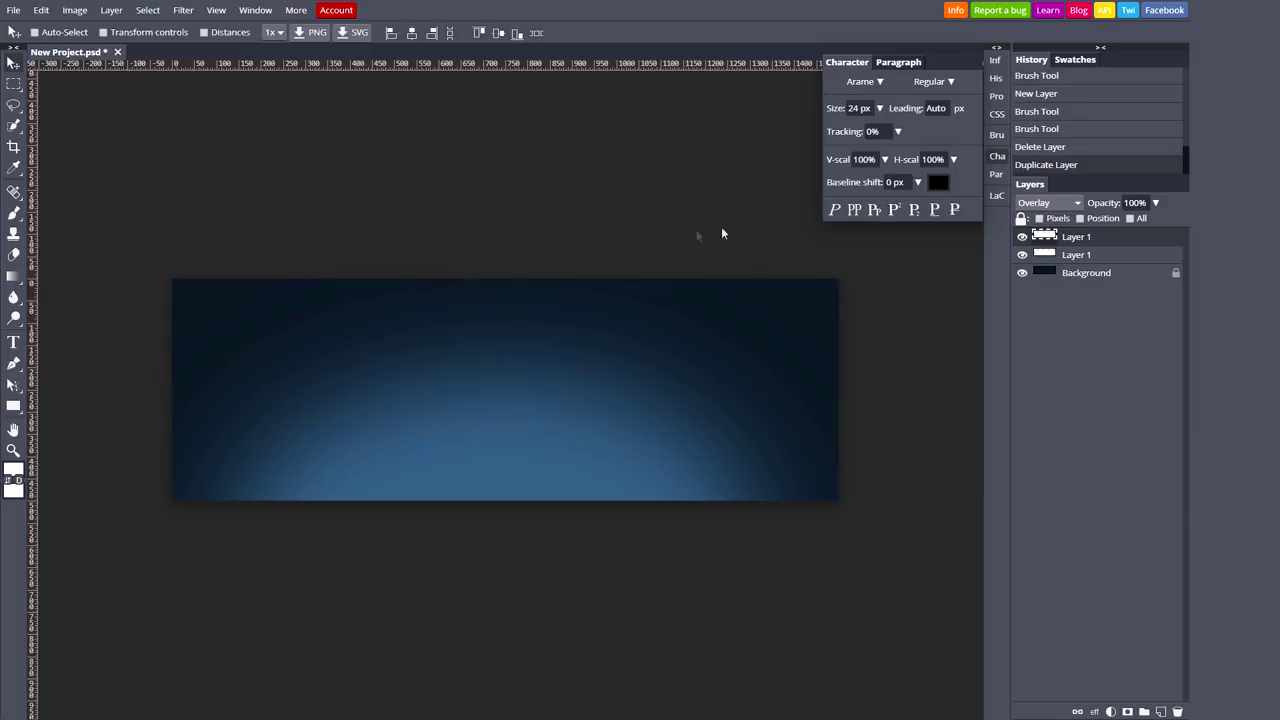
# Step: Delete the accidentally duplicated Layer 1 copy
pyautogui.rightClick(13, 82)
pyautogui.moveTo(1105, 242); pyautogui.dragTo(1180, 712)
pyautogui.click(1180, 712)
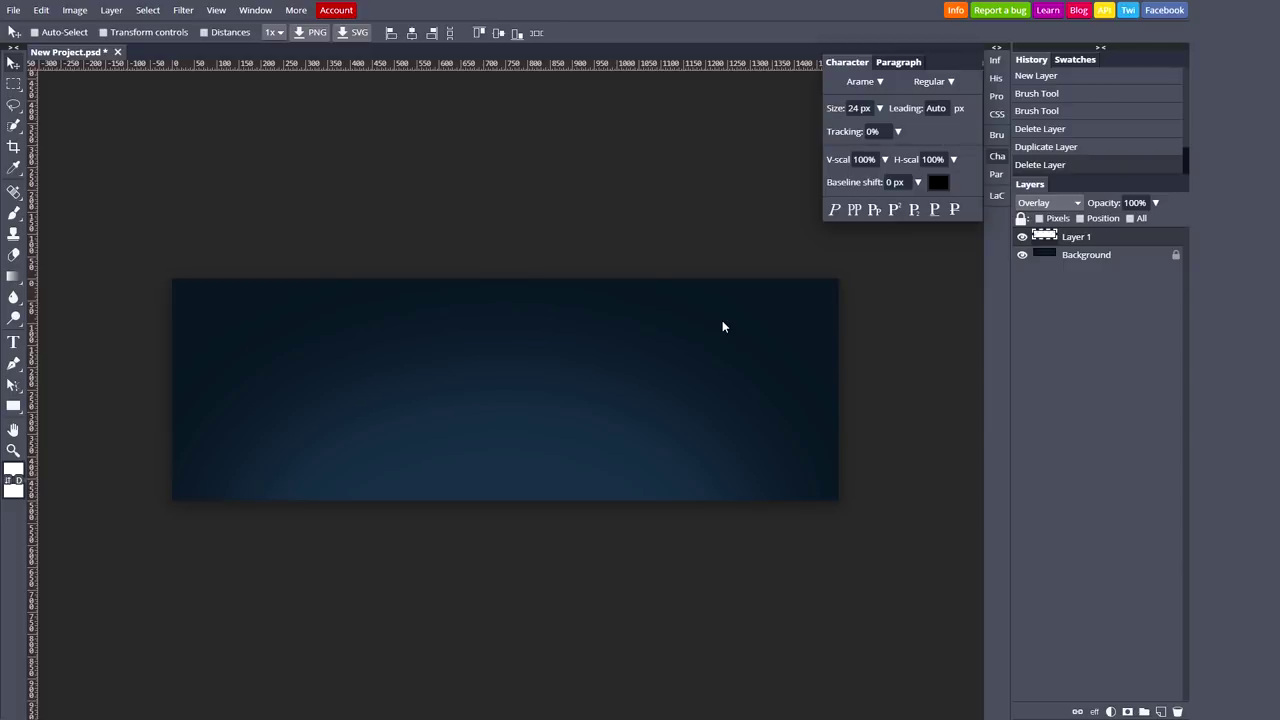
# Step: Type the SIMPLISTIC title at the banner centre in Plateia Bold at 68 px
pyautogui.click(13, 342)
pyautogui.click(503, 393)
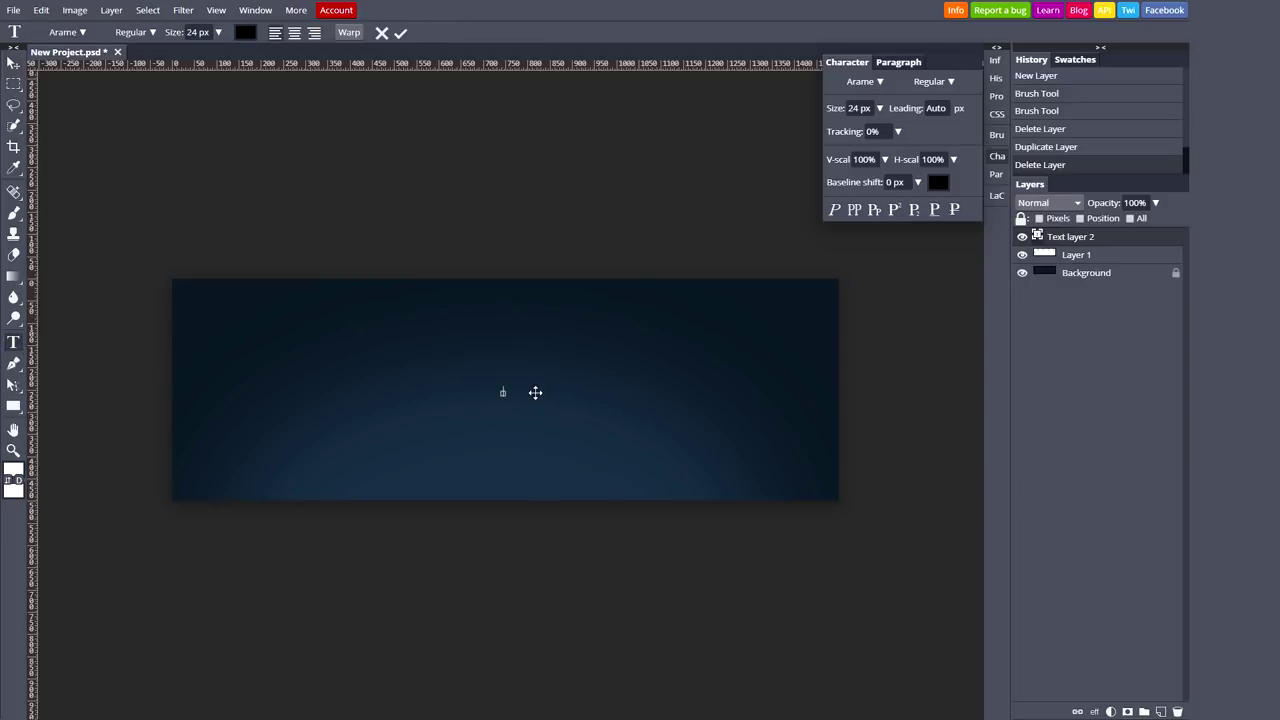
pyautogui.hotkey('ctrl', 'a')
pyautogui.write('text')
pyautogui.write('I')
pyautogui.hotkey('ctrl', 'a')
pyautogui.click(884, 83)
pyautogui.write('PLAT')
pyautogui.click(900, 207)
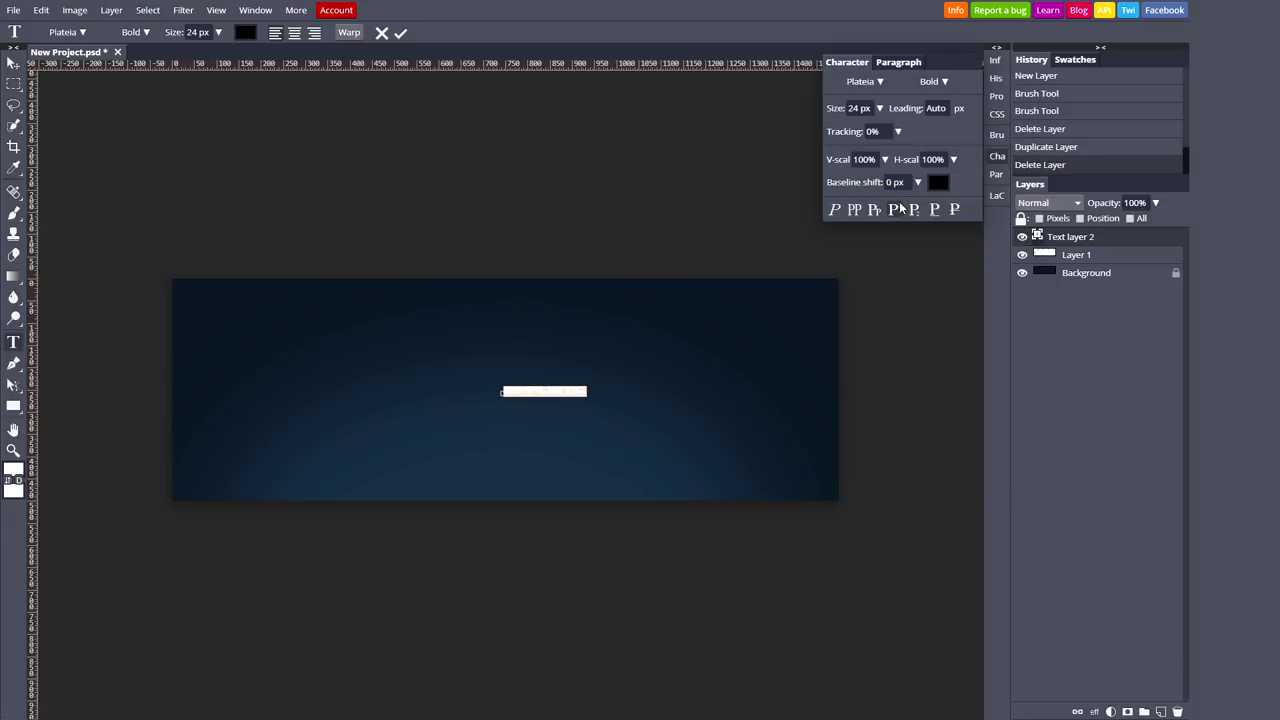
pyautogui.click(879, 108)
pyautogui.moveTo(849, 128); pyautogui.dragTo(856, 128)
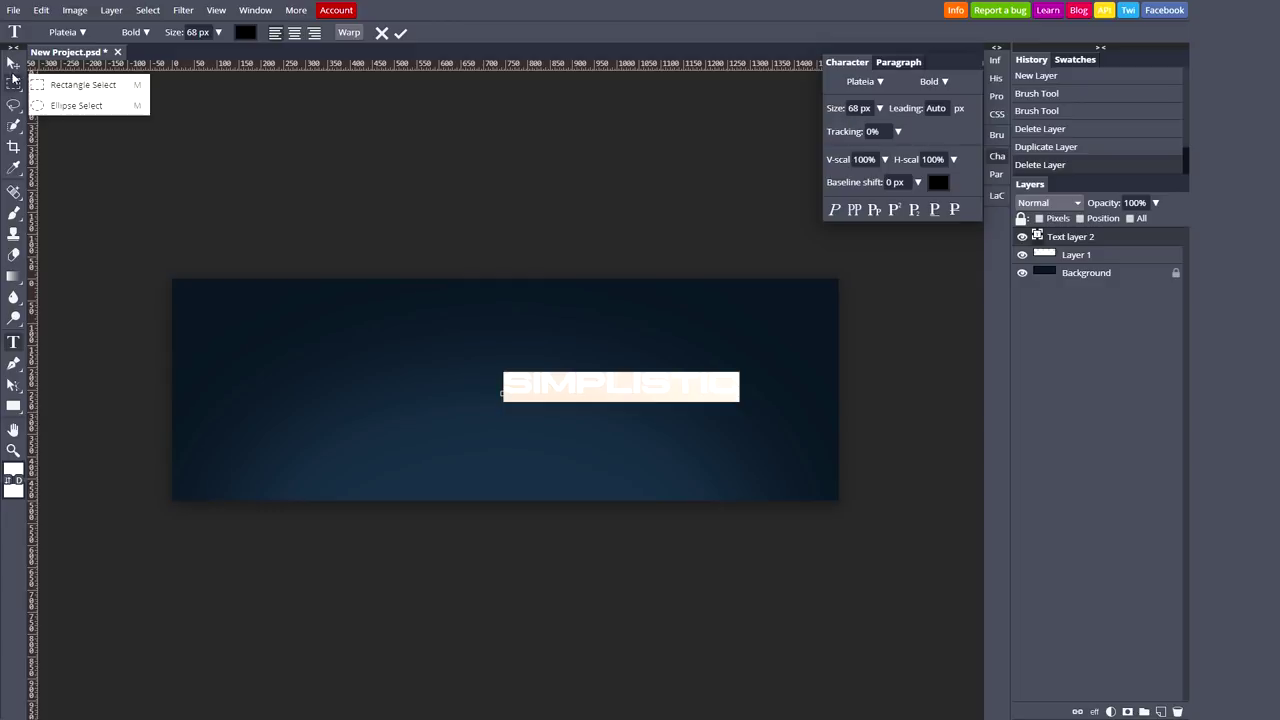
pyautogui.click(13, 62)
# Step: Centre the SIMPLISTIC title on the banner and recolour it white #ffffff
pyautogui.moveTo(587, 387); pyautogui.dragTo(539, 394)
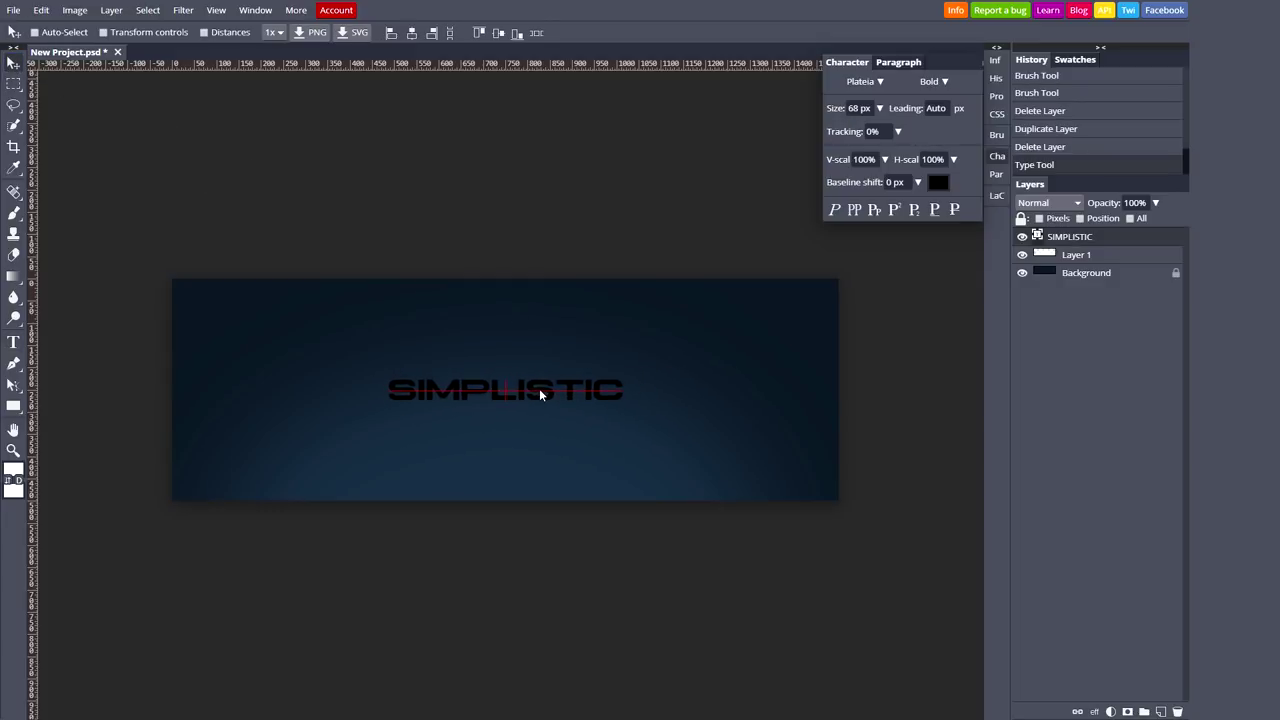
pyautogui.moveTo(540, 394); pyautogui.dragTo(540, 391)
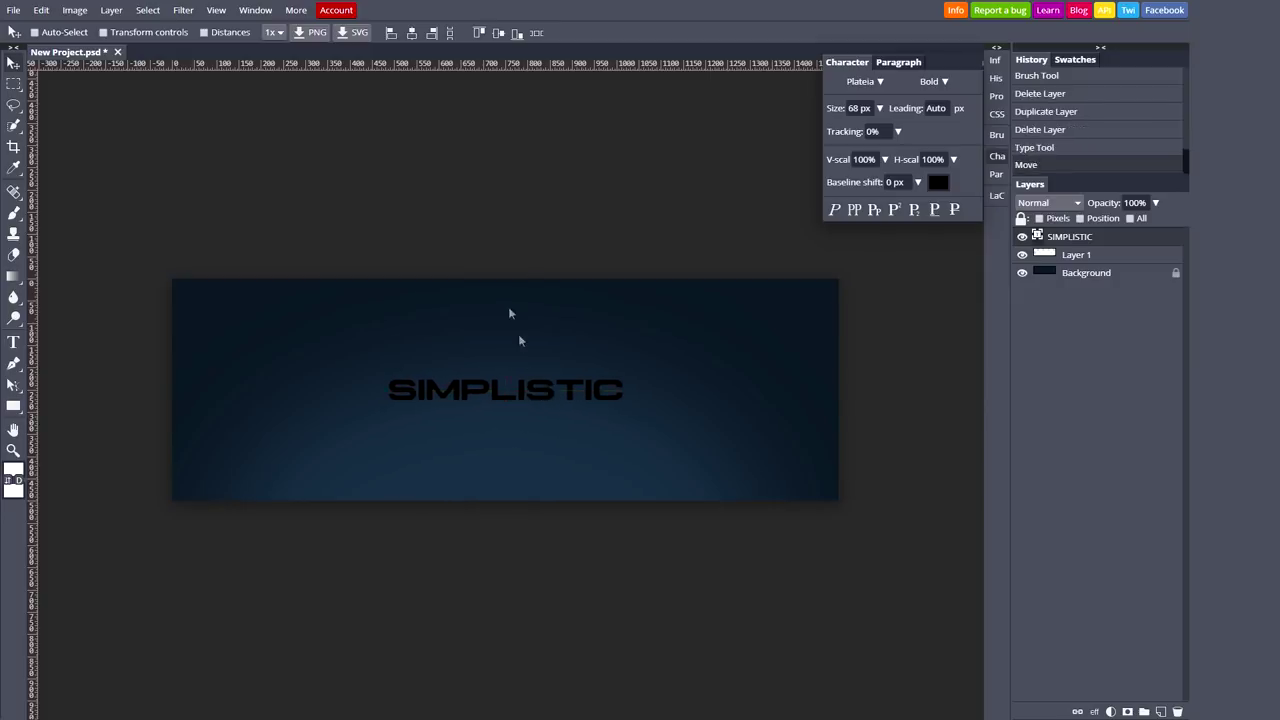
pyautogui.click(938, 182)
pyautogui.moveTo(224, 186); pyautogui.dragTo(110, 131)
pyautogui.click(364, 289)
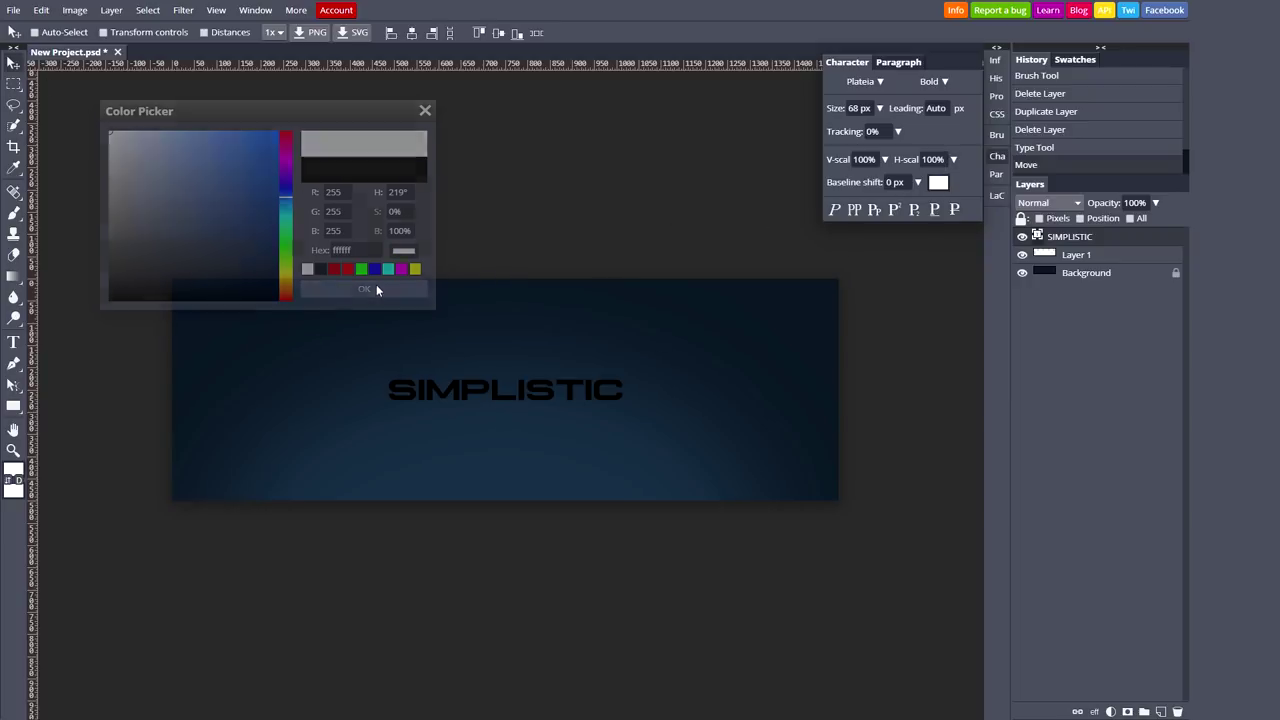
pyautogui.doubleClick(518, 388)
pyautogui.hotkey('ctrl', 'a')
pyautogui.click(938, 182)
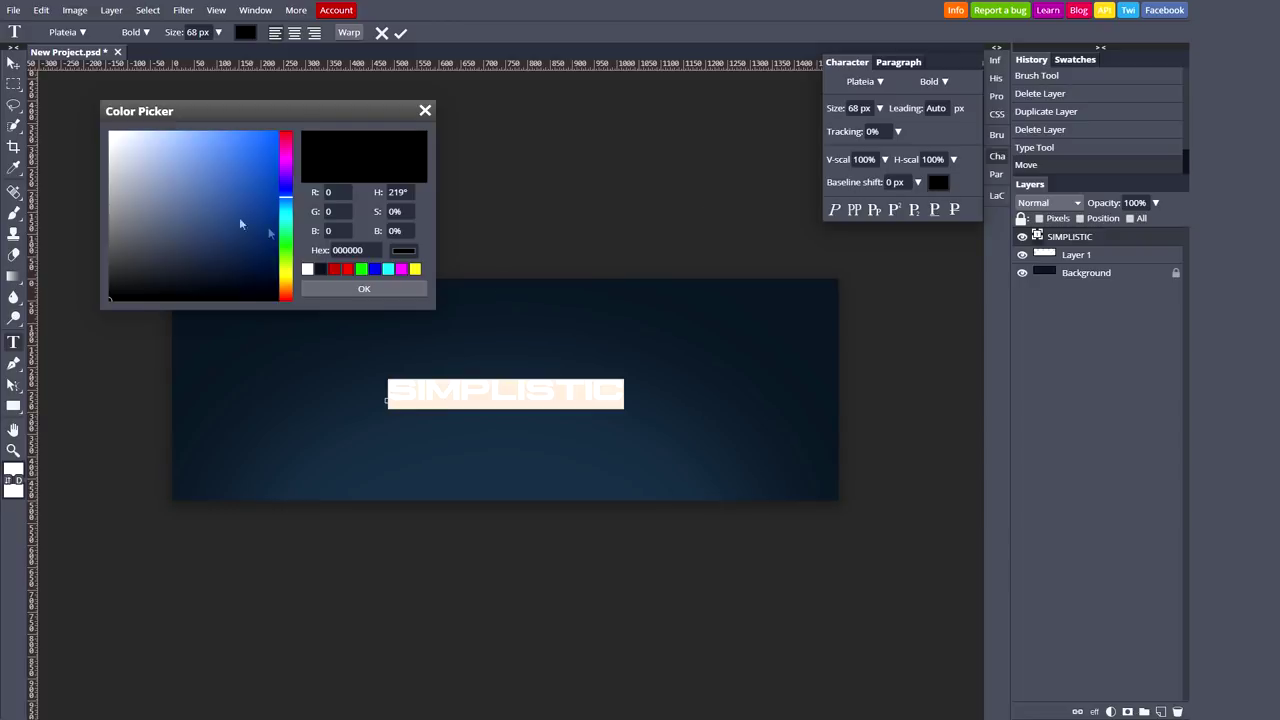
pyautogui.moveTo(239, 224); pyautogui.dragTo(57, 120)
pyautogui.click(364, 289)
pyautogui.click(13, 62)
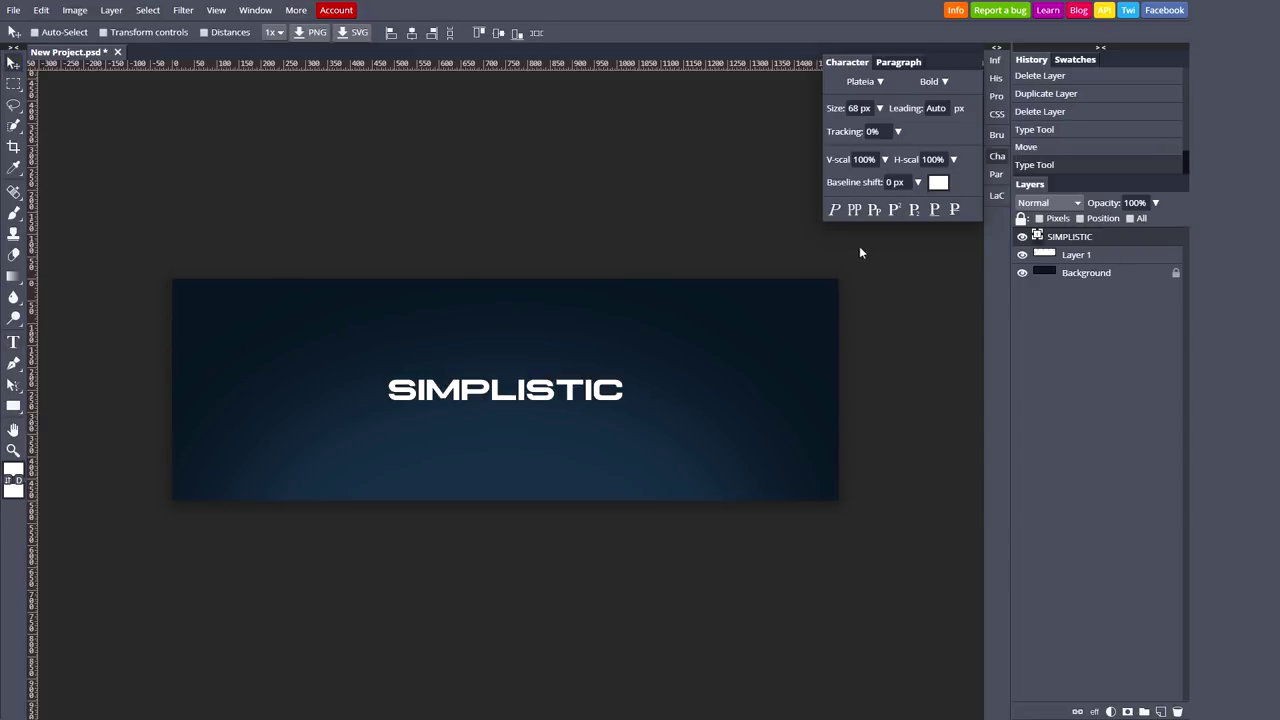
# Step: Place a duplicate SIMPLISTIC layer just below the original title, restoring it with redo
pyautogui.moveTo(613, 341); pyautogui.dragTo(610, 362)
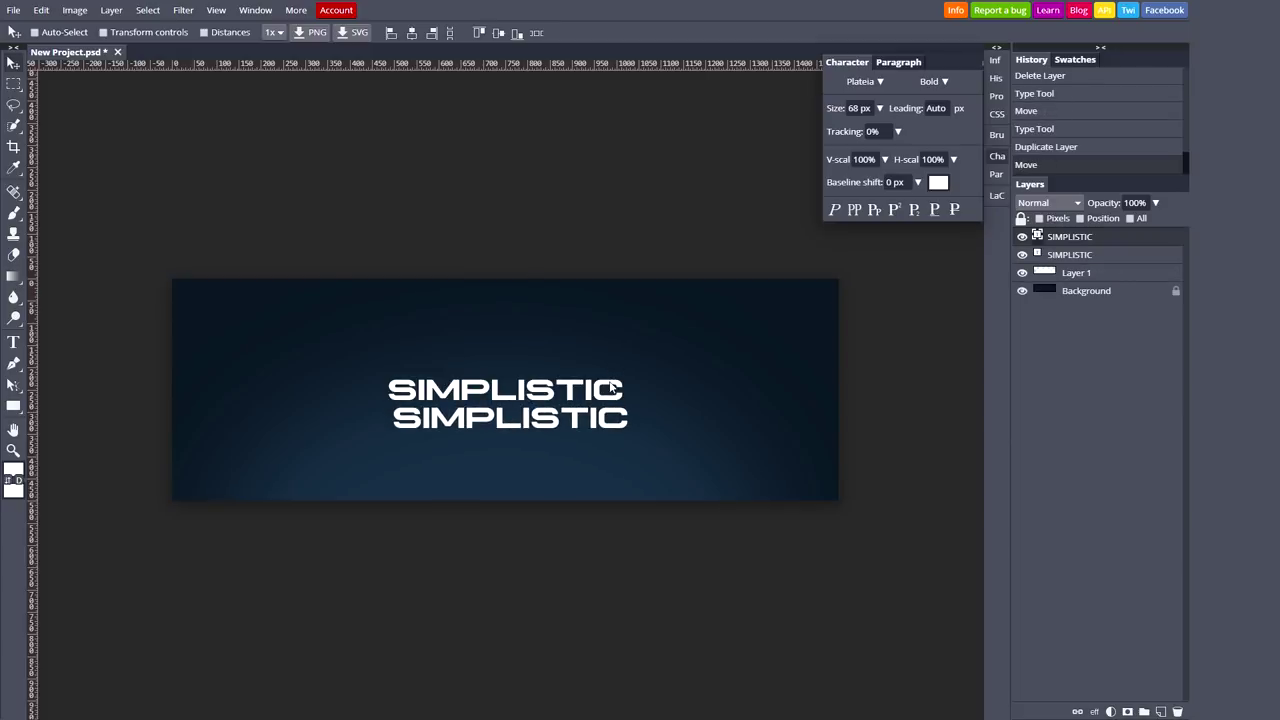
pyautogui.hotkey('ctrl', 'z')
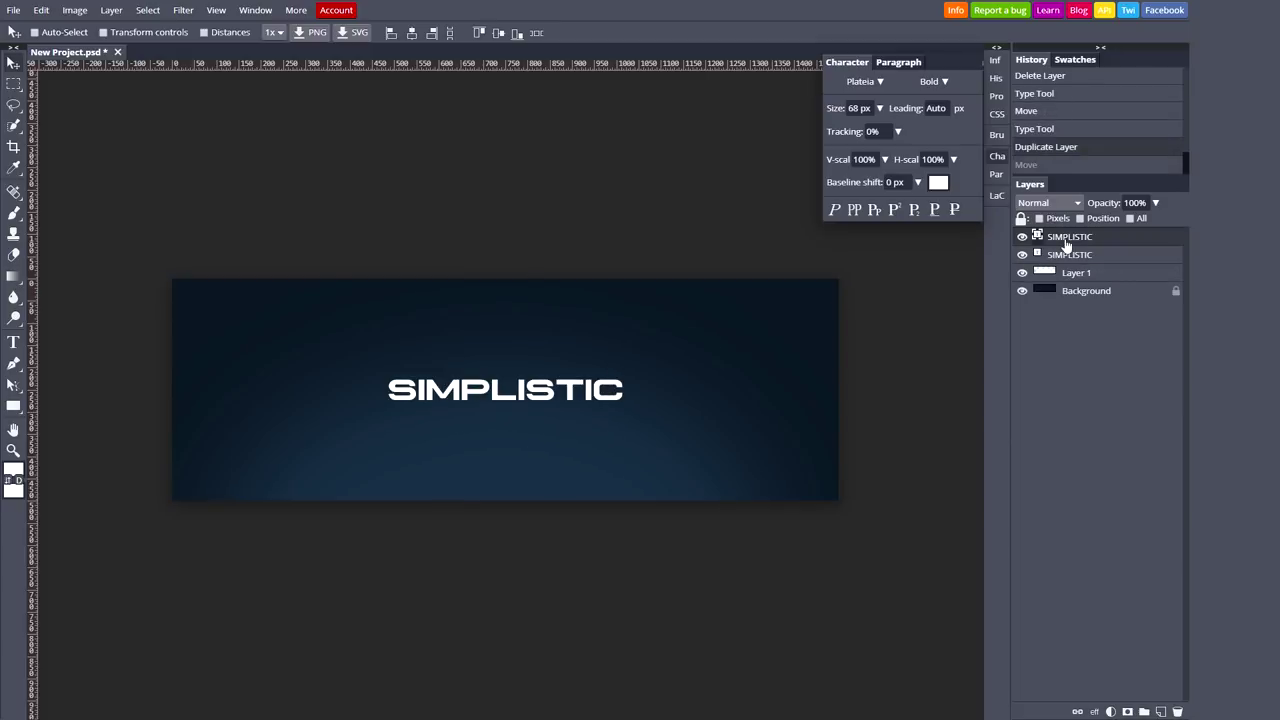
pyautogui.moveTo(621, 386)
pyautogui.mouseDown()
pyautogui.moveTo(620, 410)
pyautogui.moveTo(607, 397)
pyautogui.mouseUp()
pyautogui.hotkey('ctrl', 'z')
pyautogui.hotkey('ctrl', 'z')
pyautogui.hotkey('ctrl', 'z')
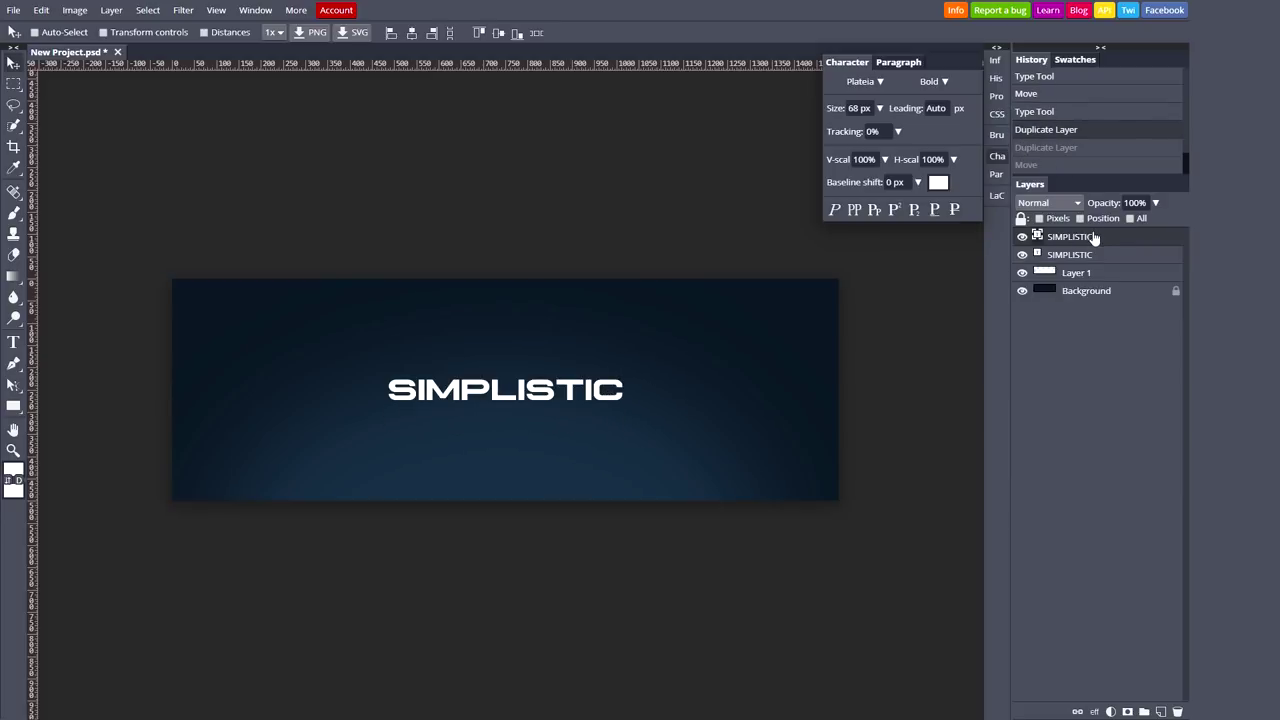
pyautogui.moveTo(1081, 243); pyautogui.dragTo(1162, 712)
pyautogui.moveTo(577, 380); pyautogui.dragTo(577, 424)
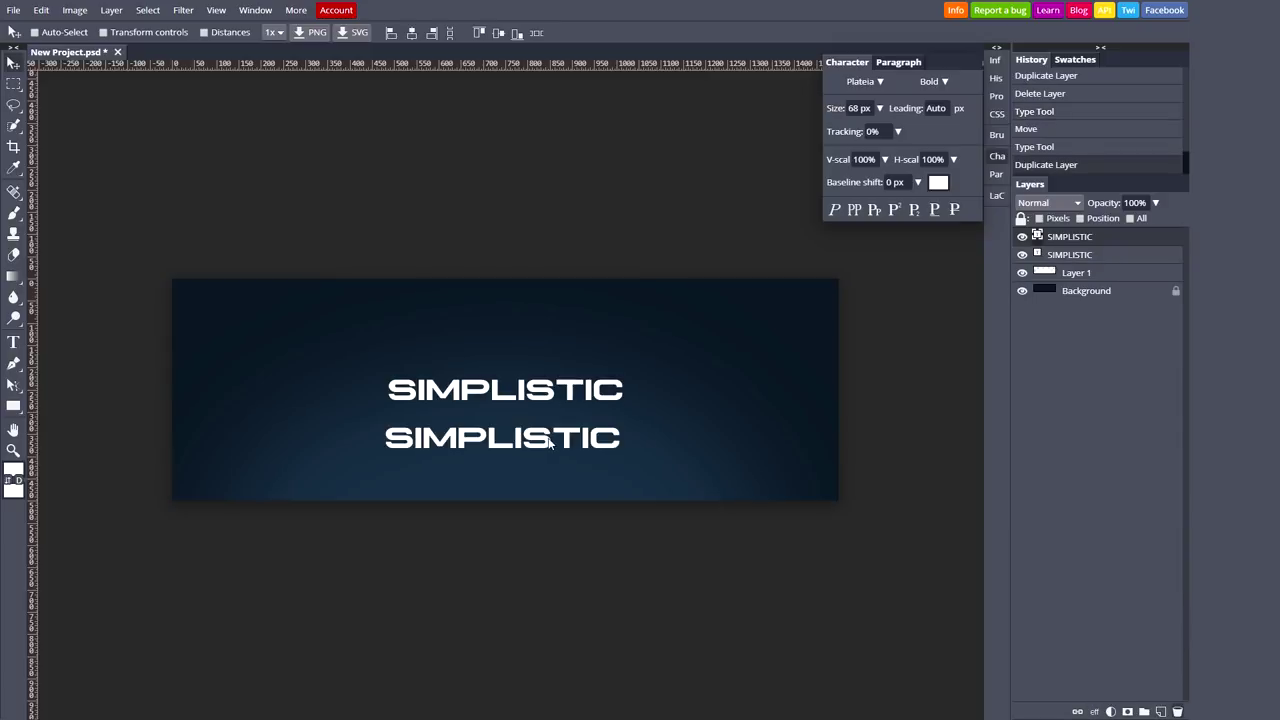
pyautogui.hotkey('ctrl', 'z')
pyautogui.hotkey('ctrl', 'z')
pyautogui.hotkey('ctrl', 'shift', 'z')
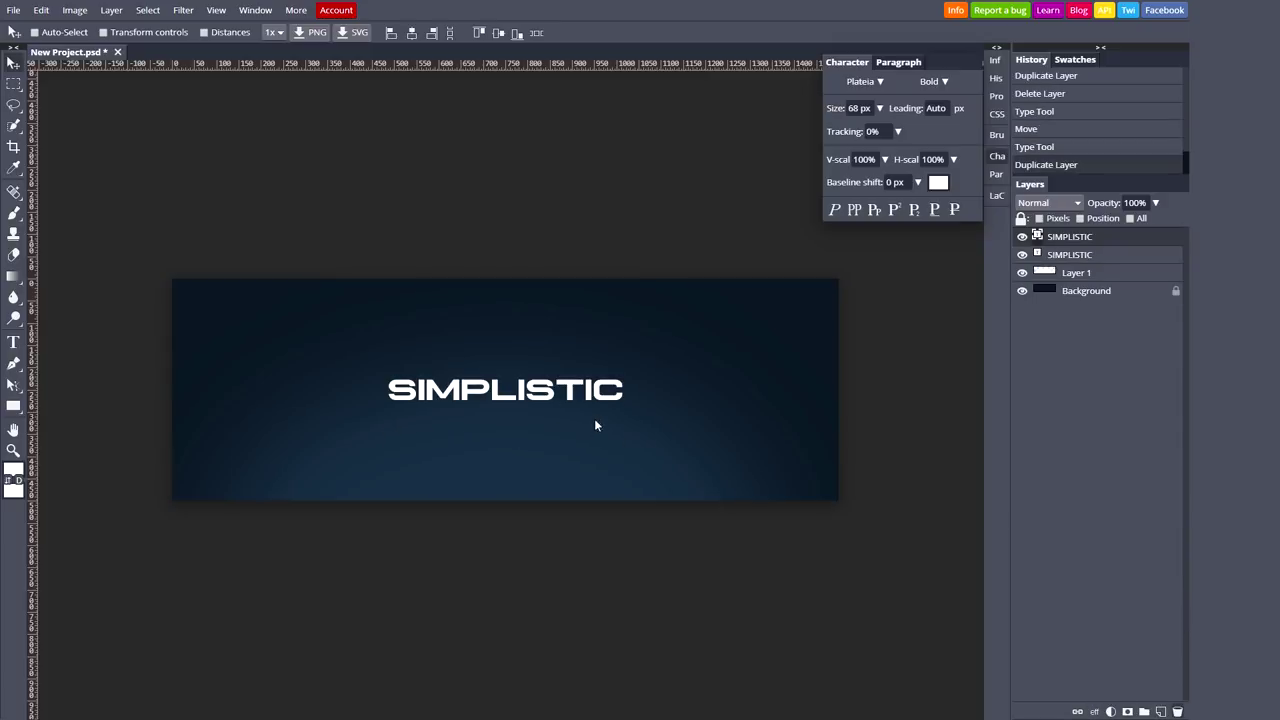
pyautogui.hotkey('ctrl', 'shift', 'z')
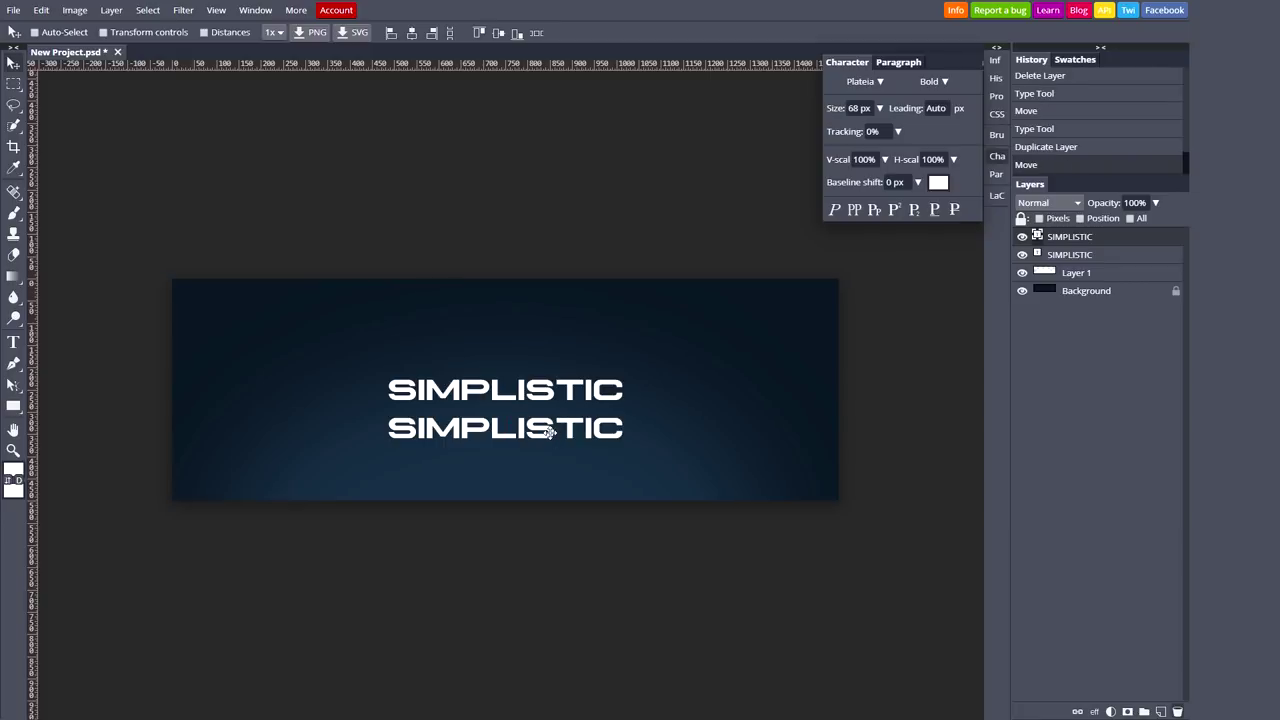
pyautogui.press('t')
pyautogui.click(555, 430)
# Step: Replace the second line's text with FREE PHOTOSHOP ALT
pyautogui.doubleClick(555, 430)
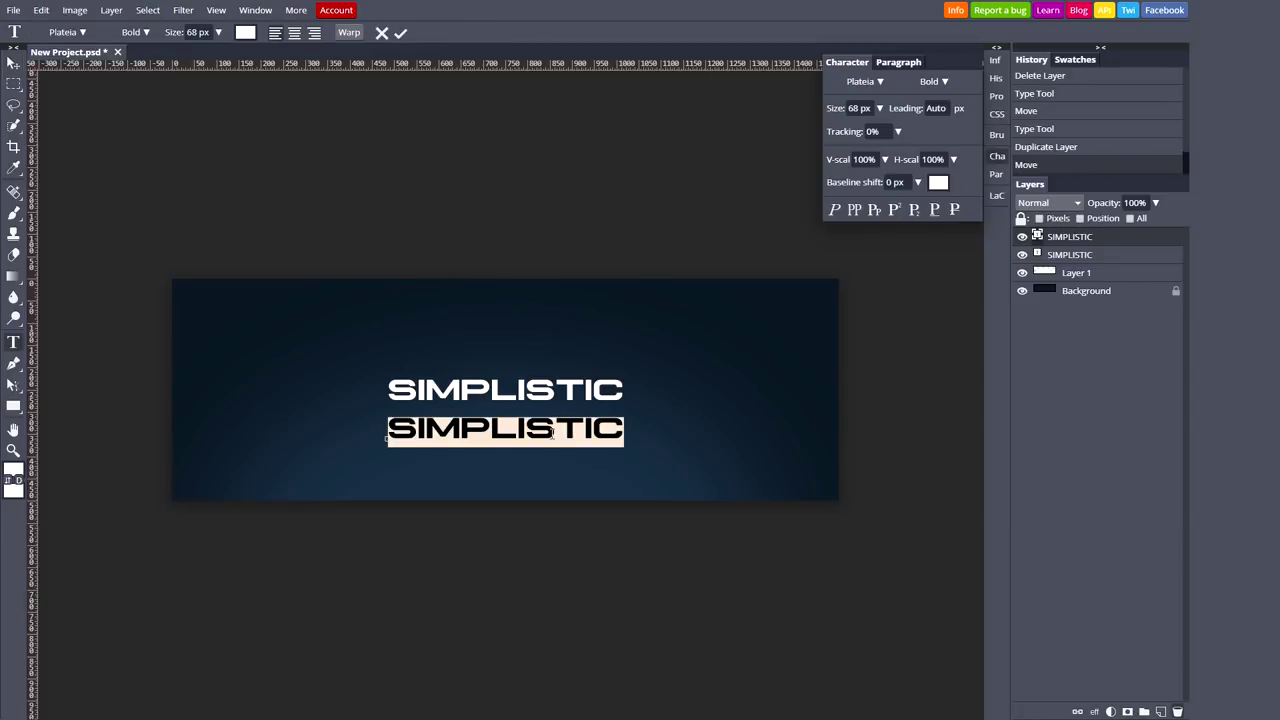
pyautogui.write('F')
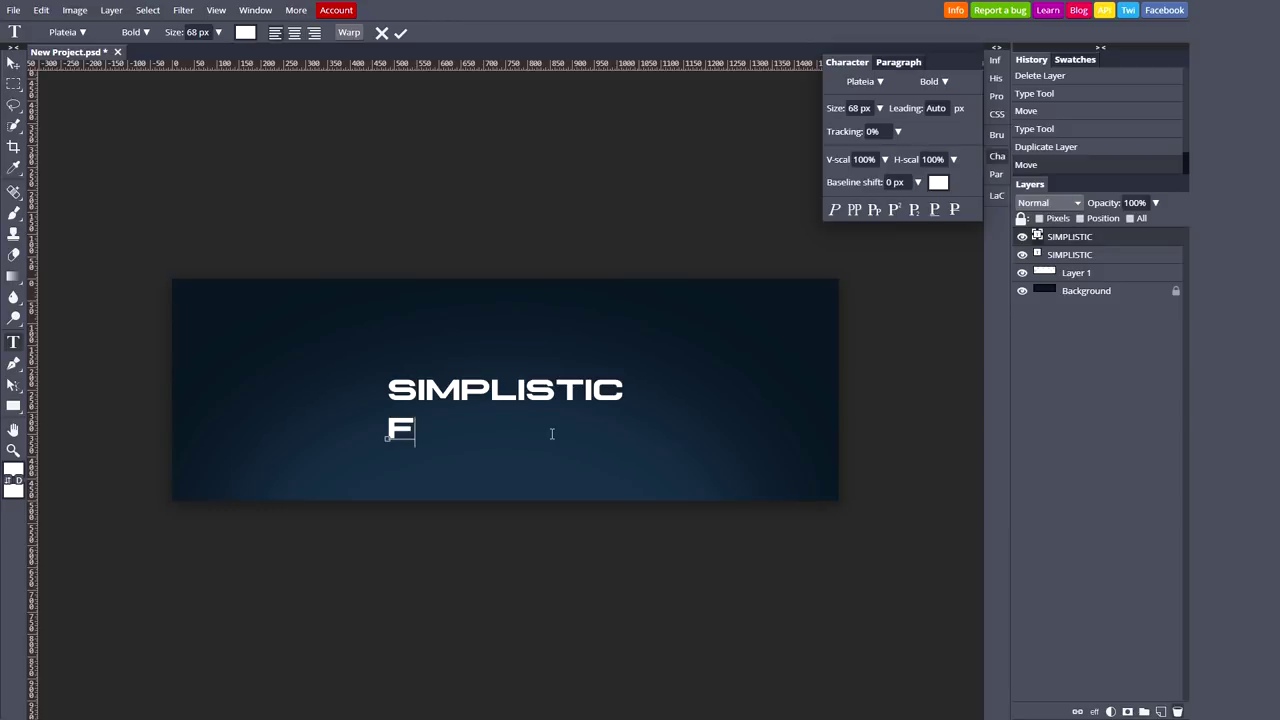
pyautogui.write('REE PHOTOSHOP ALT')
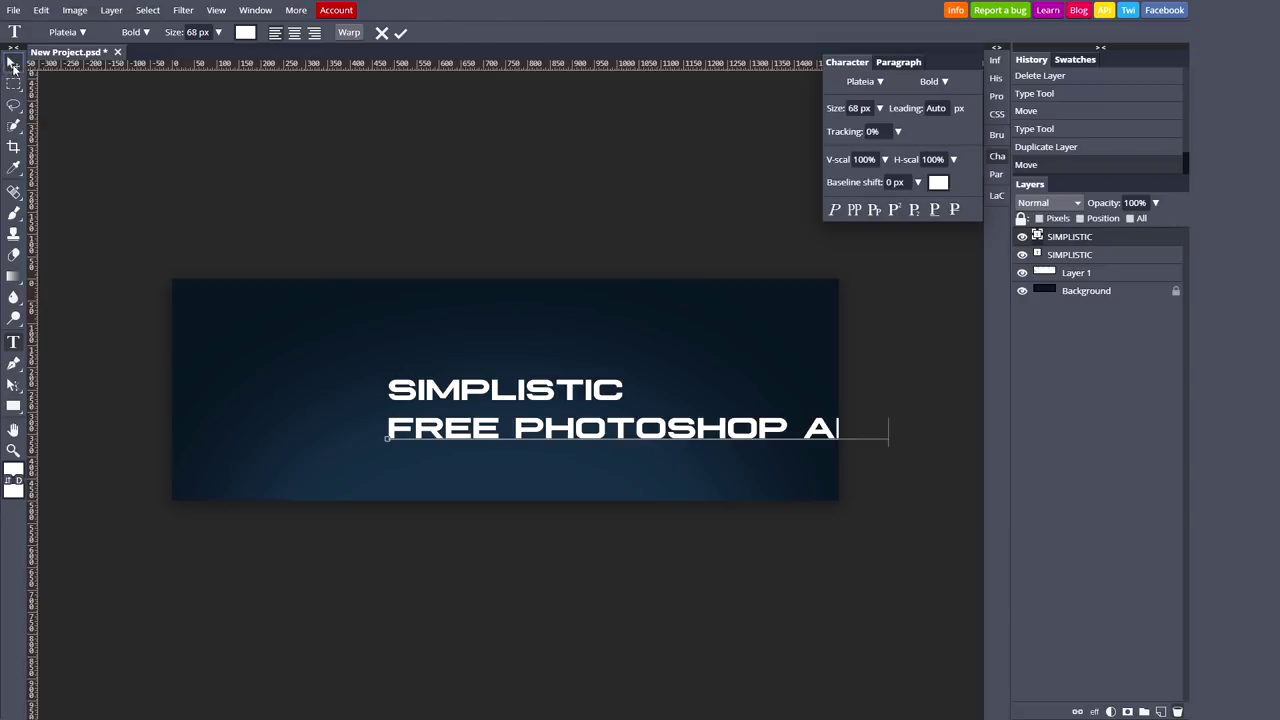
pyautogui.click(13, 63)
pyautogui.moveTo(856, 131); pyautogui.dragTo(851, 131)
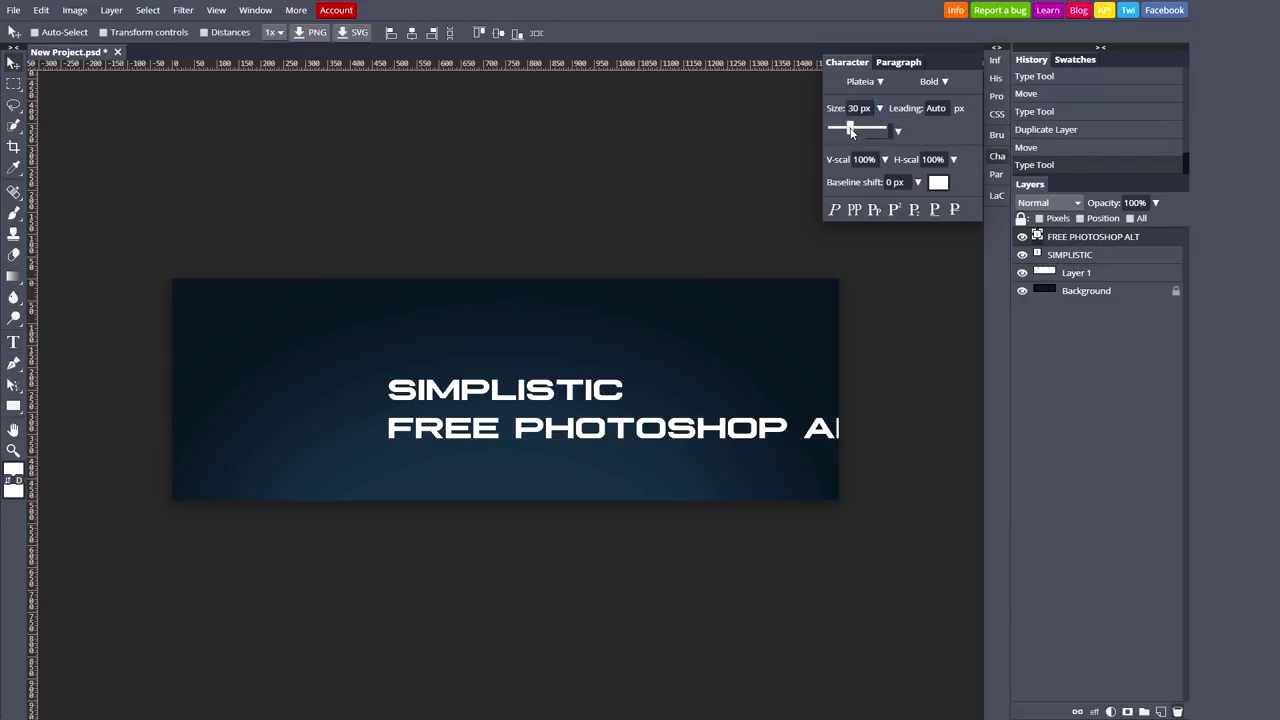
pyautogui.click(705, 432)
# Step: Shrink the subtitle to 24 px and centre it directly under SIMPLISTIC
pyautogui.press('t')
pyautogui.doubleClick(650, 428)
pyautogui.hotkey('ctrl', 'a')
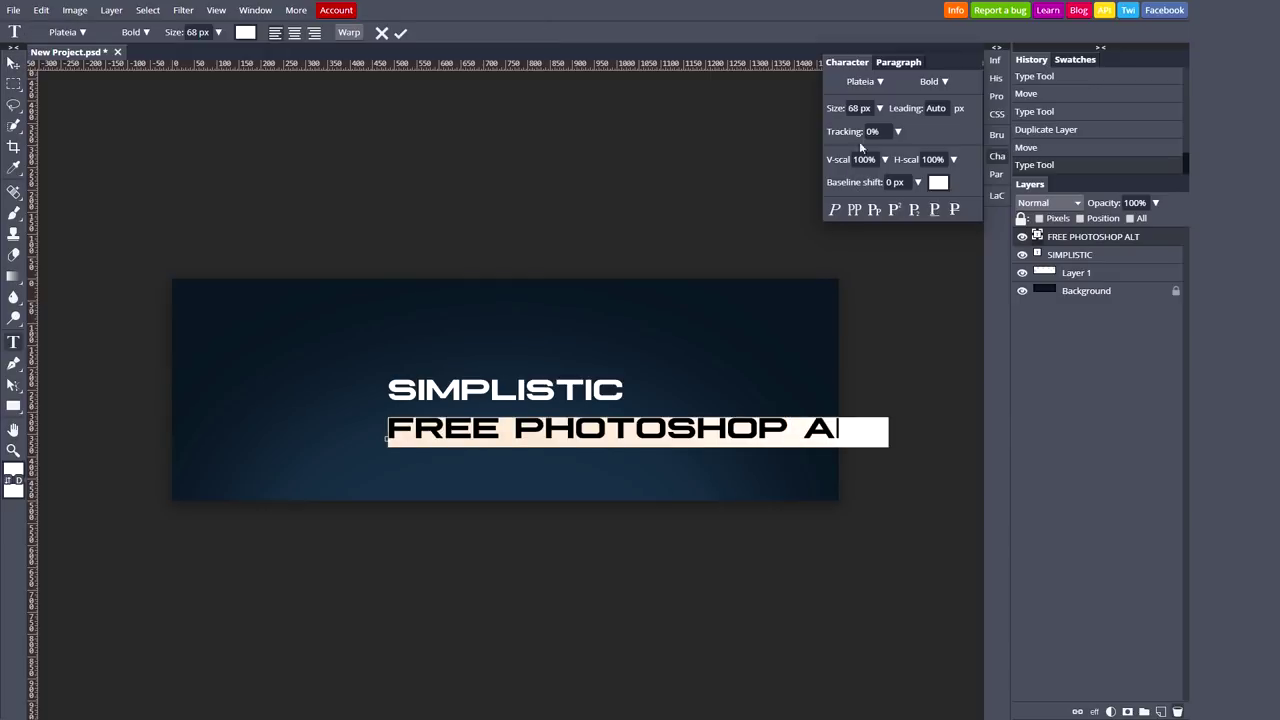
pyautogui.click(878, 108)
pyautogui.moveTo(862, 131); pyautogui.dragTo(848, 131)
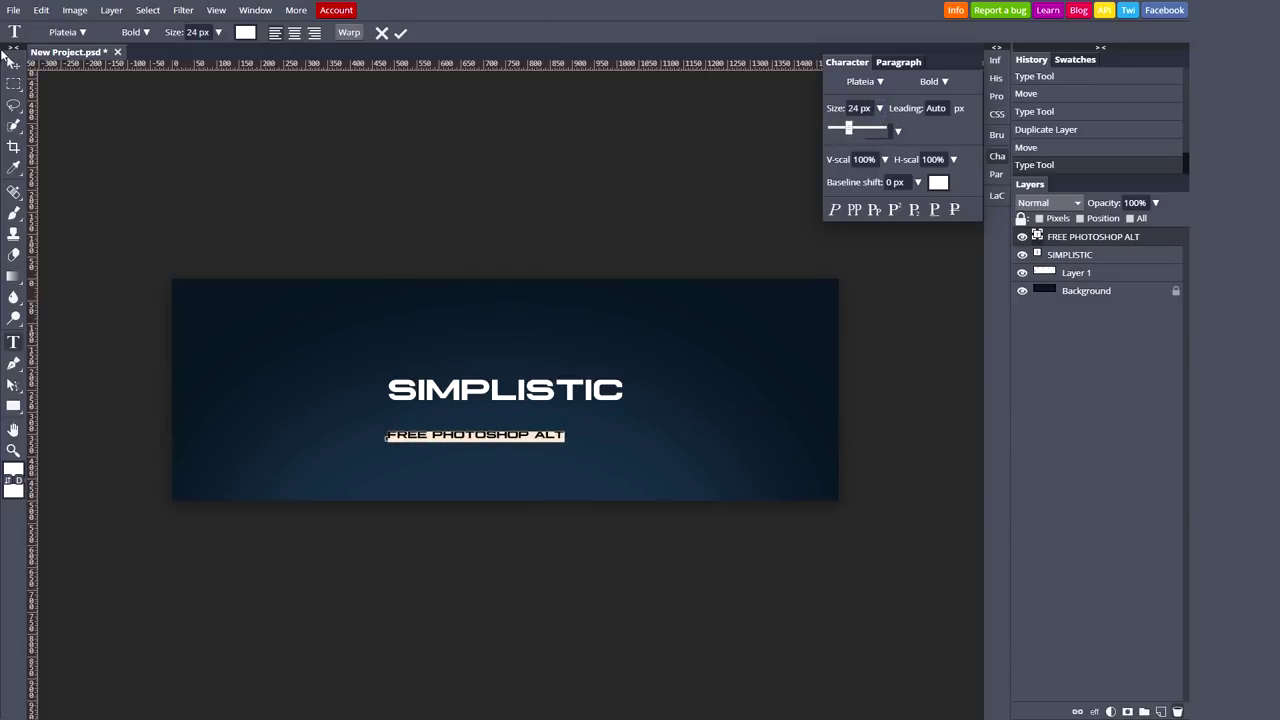
pyautogui.click(12, 60)
pyautogui.moveTo(500, 397); pyautogui.dragTo(522, 382)
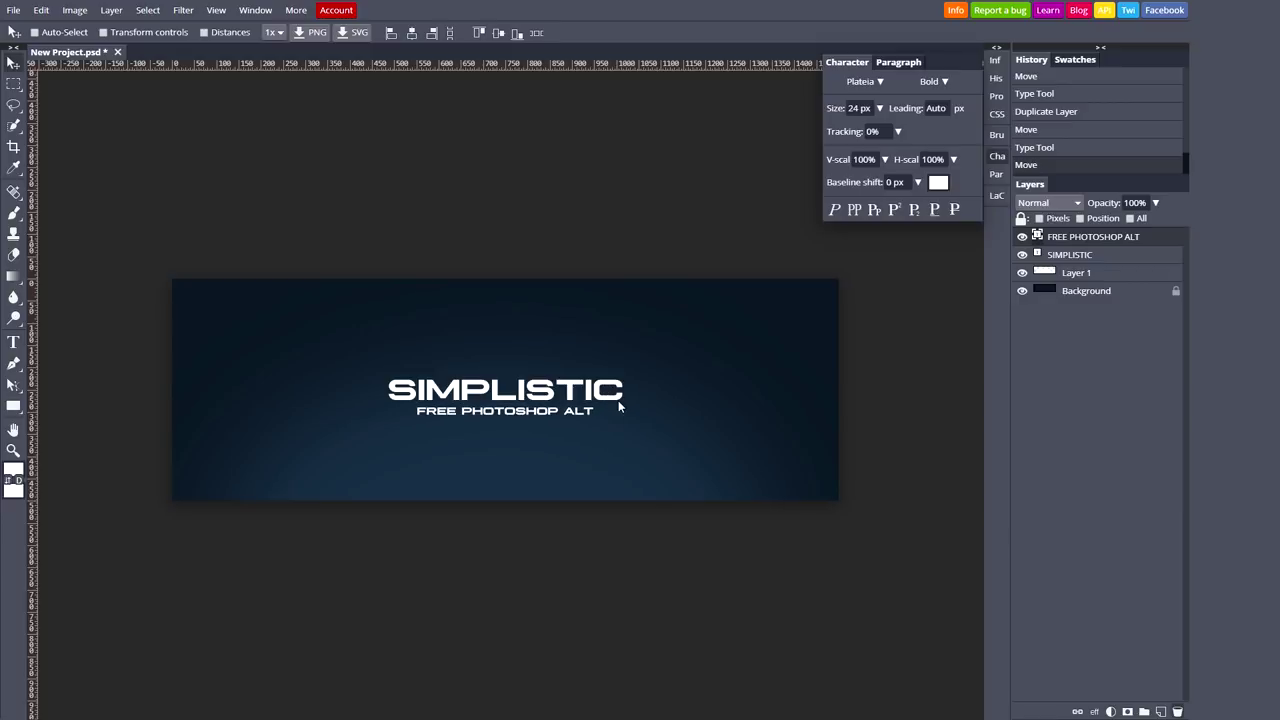
pyautogui.click(1077, 273)
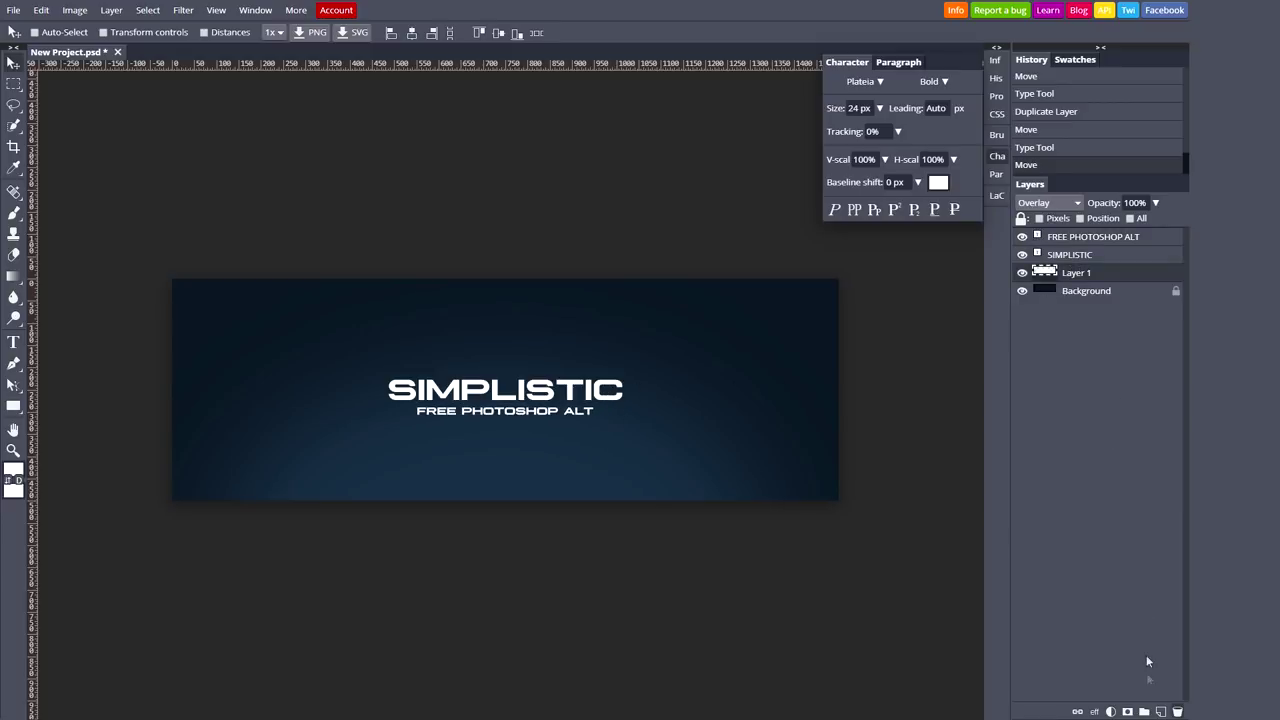
# Step: Add a new empty layer above Layer 1 and try an elliptical selection
pyautogui.click(1160, 711)
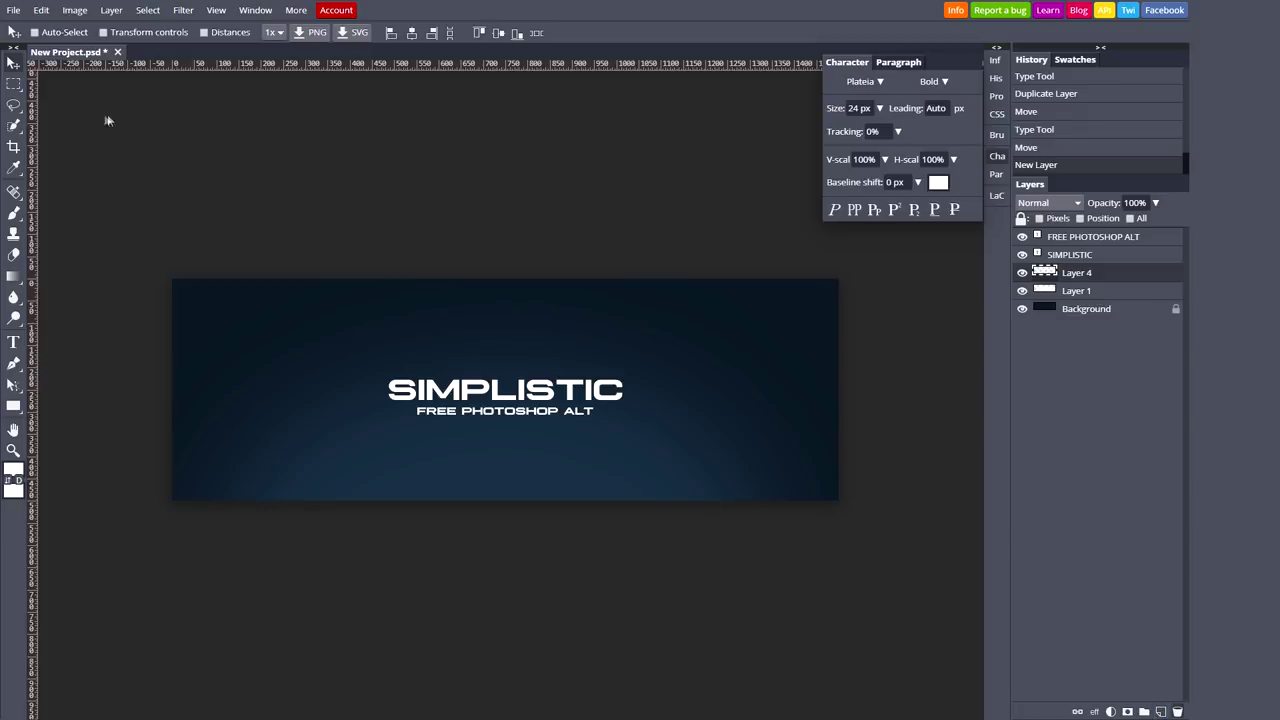
pyautogui.click(13, 84)
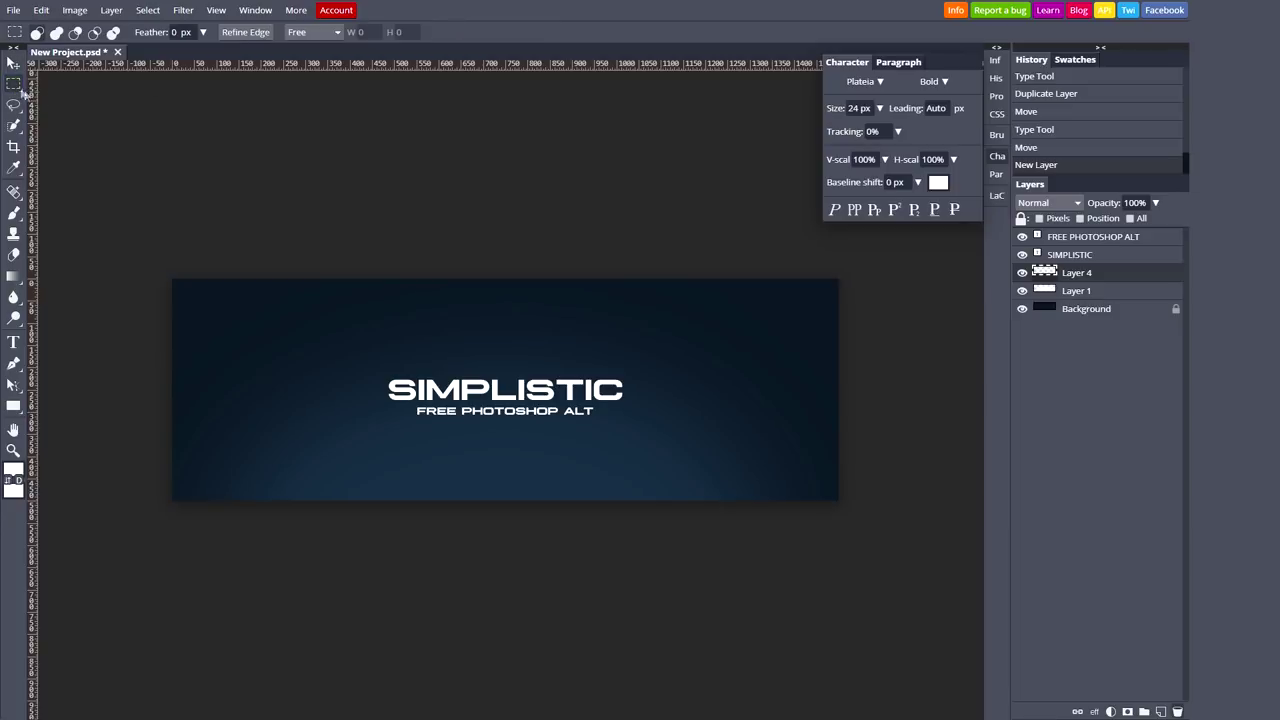
pyautogui.moveTo(13, 84); pyautogui.dragTo(57, 107)
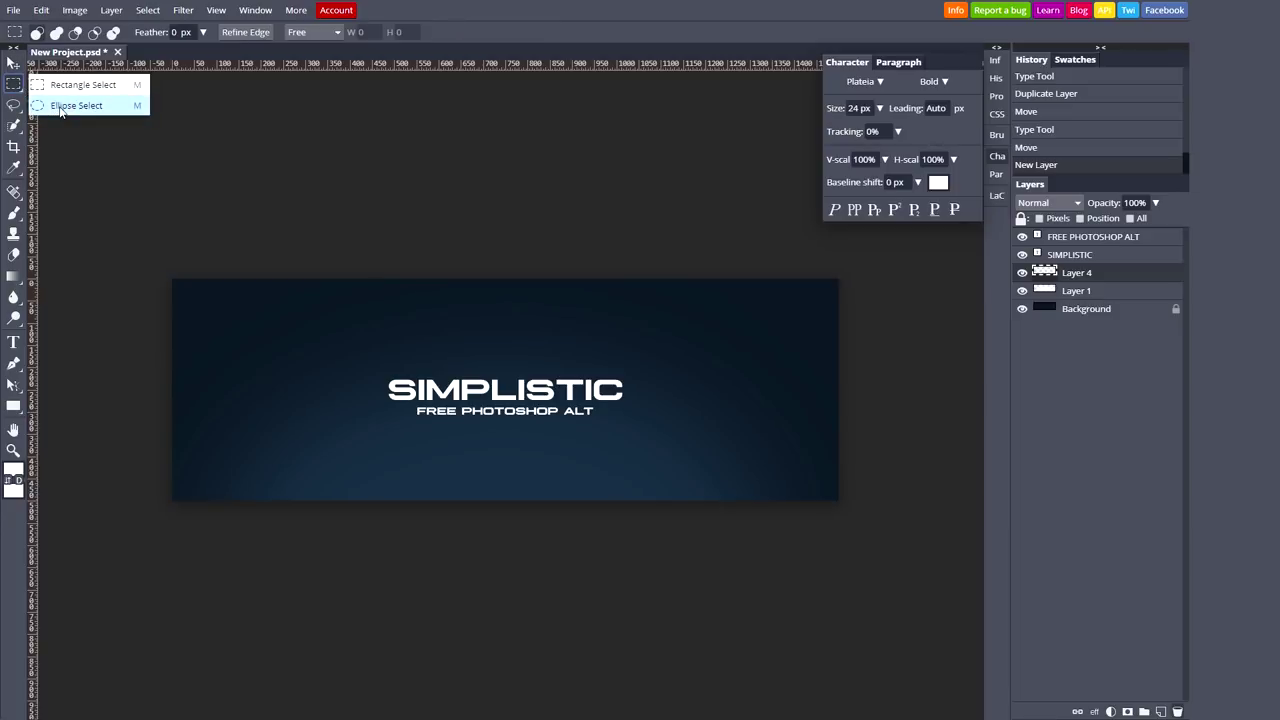
pyautogui.click(60, 110)
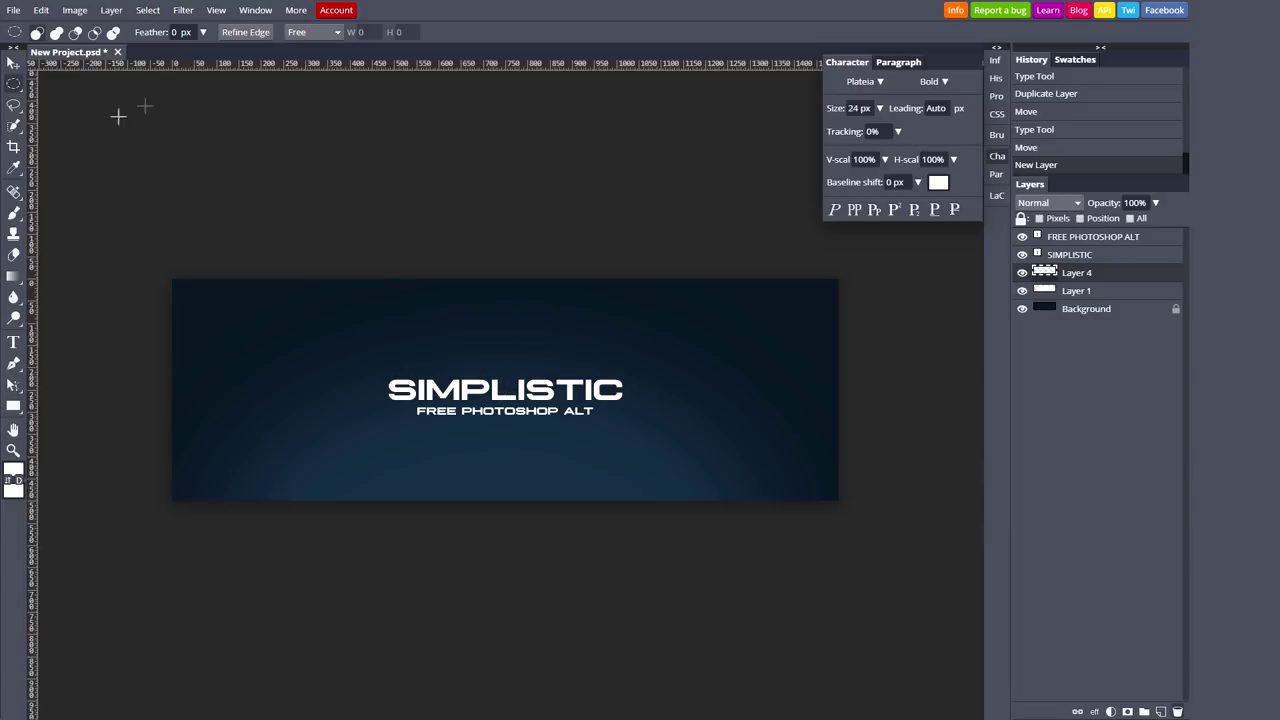
pyautogui.moveTo(32, 146); pyautogui.dragTo(431, 180)
# Step: Drag vertical and horizontal guides crossing at the banner centre, then hide them
pyautogui.click(13, 62)
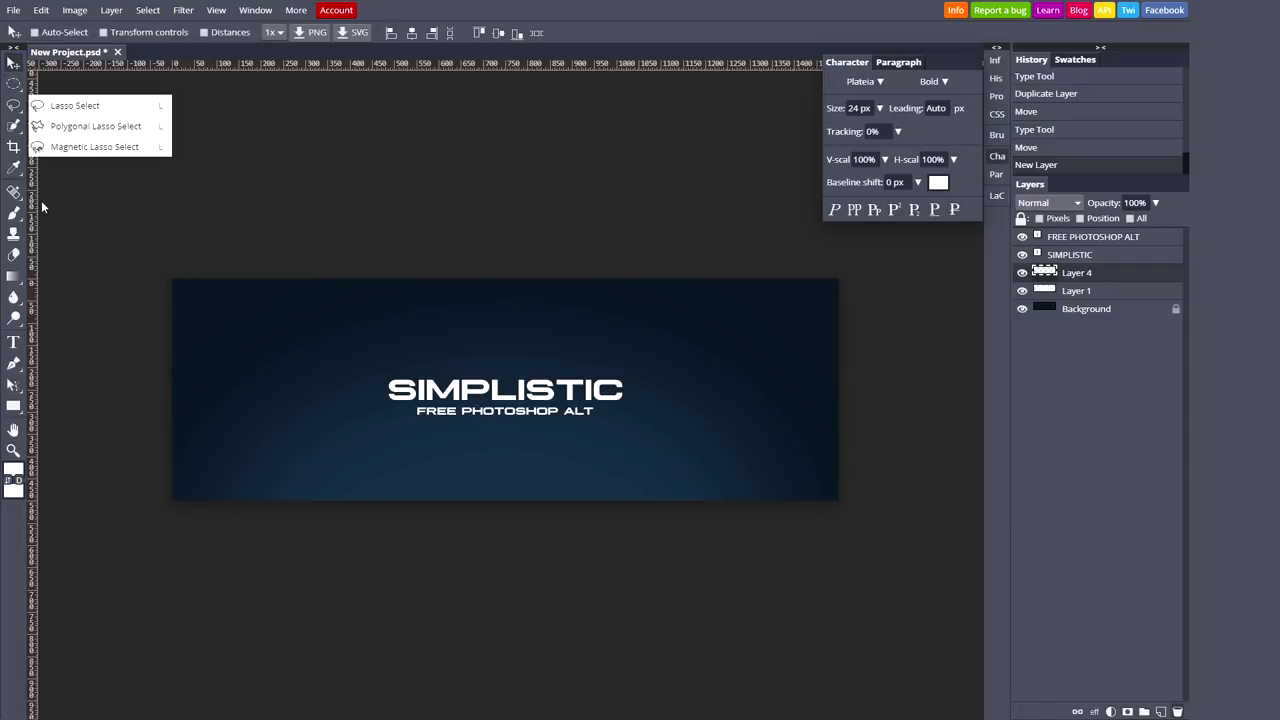
pyautogui.moveTo(71, 216); pyautogui.dragTo(503, 286)
pyautogui.moveTo(507, 65); pyautogui.dragTo(572, 392)
pyautogui.hotkey('ctrl', ';')
pyautogui.hotkey('ctrl', ';')
pyautogui.hotkey('ctrl', ';')
pyautogui.hotkey('ctrl', ';')
pyautogui.hotkey('ctrl', ';')
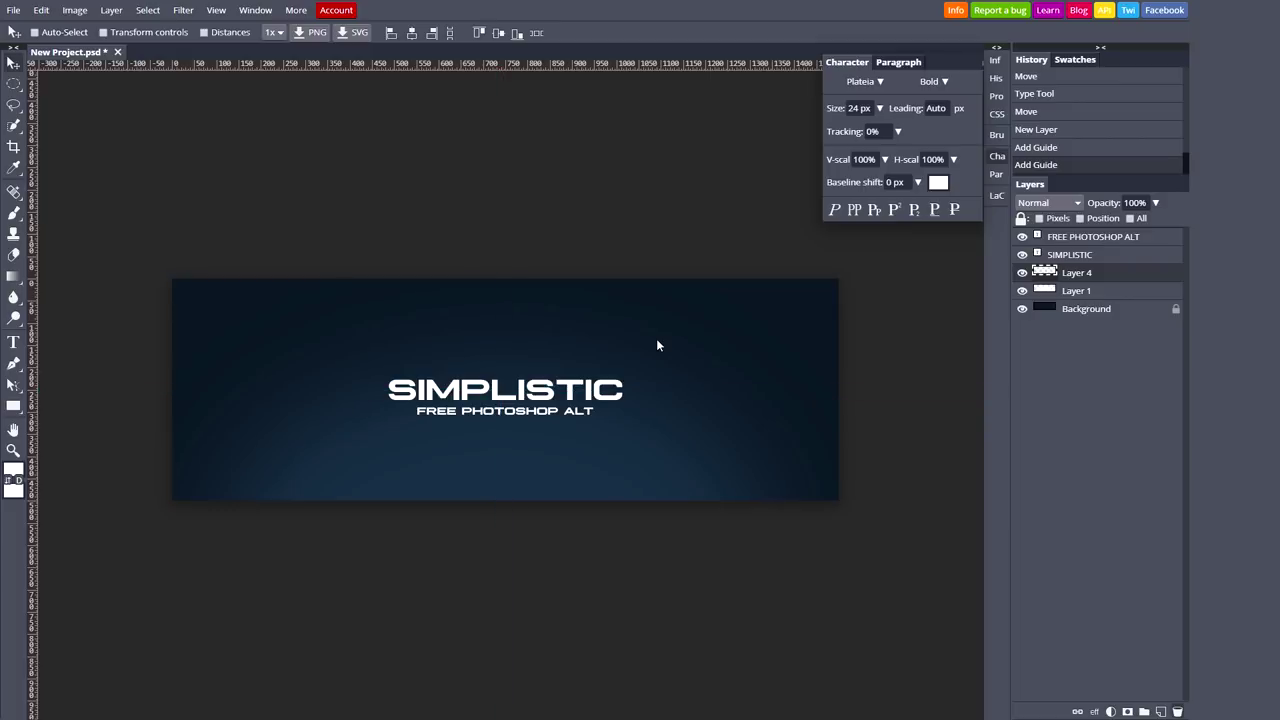
# Step: Draw a trial elliptical selection from the guide crossing, reposition it, then clear it
pyautogui.rightClick(13, 84)
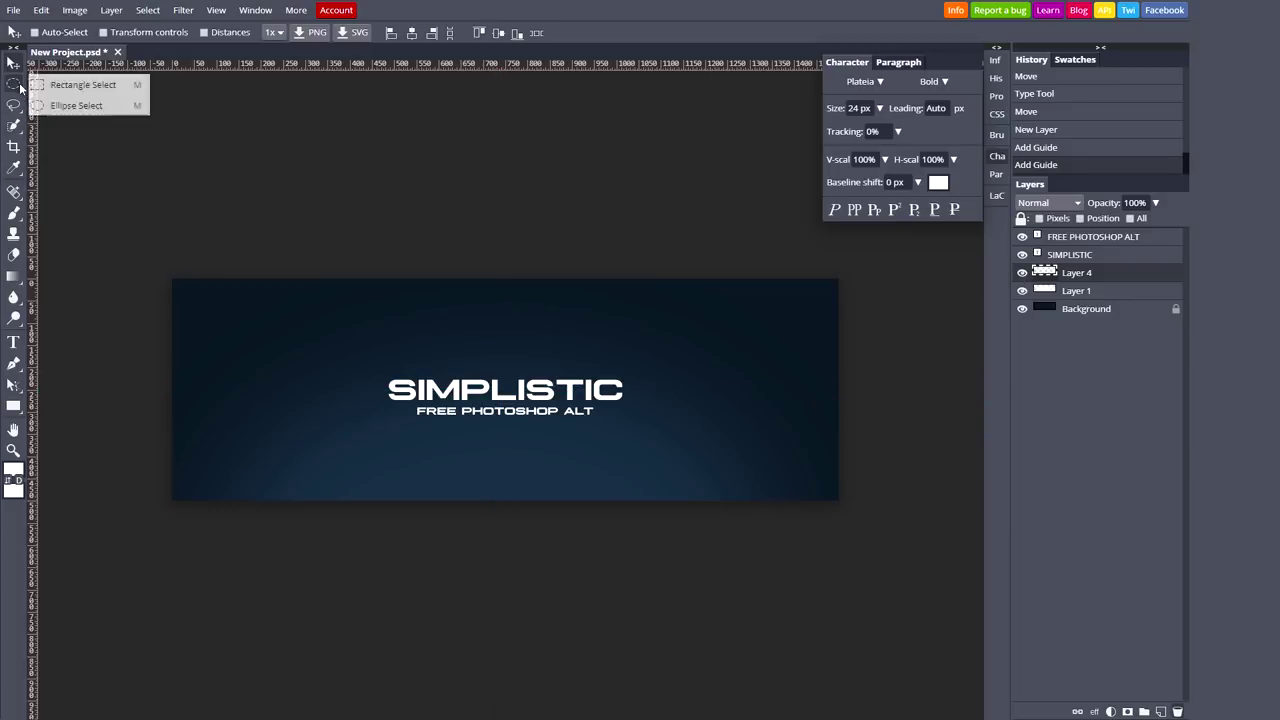
pyautogui.click(58, 94)
pyautogui.hotkey('ctrl', ';')
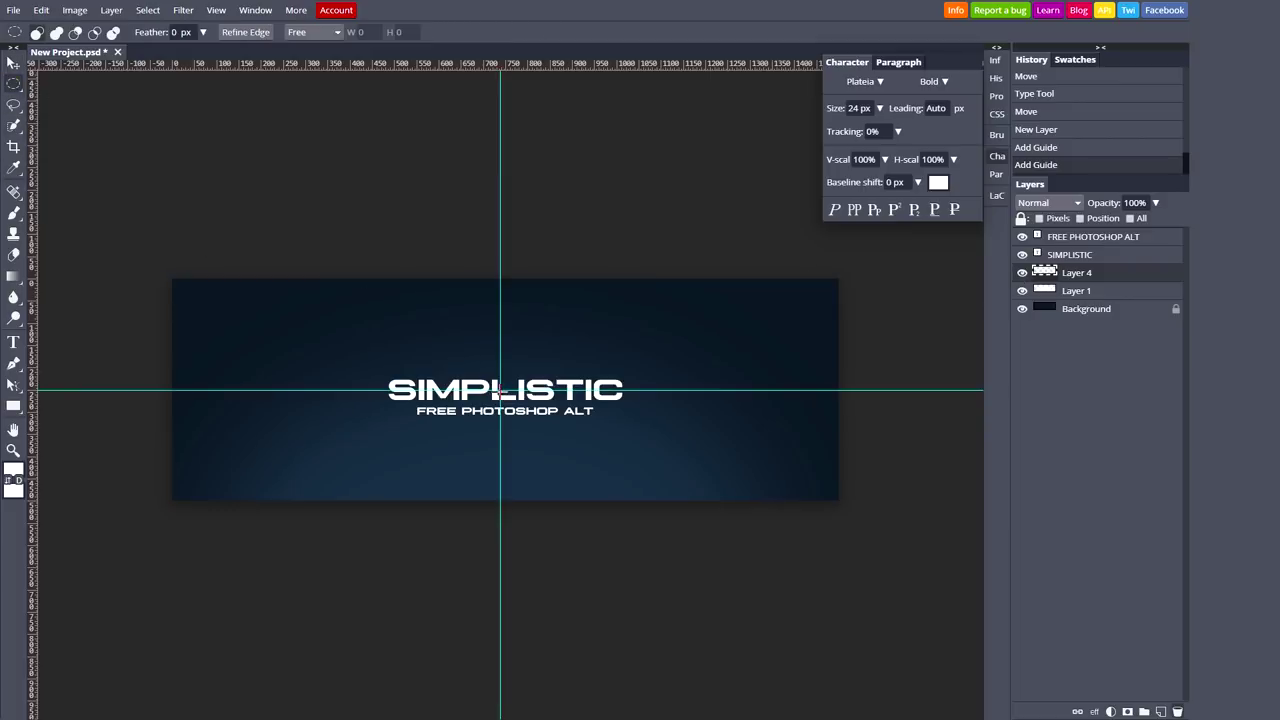
pyautogui.moveTo(500, 390); pyautogui.dragTo(578, 488)
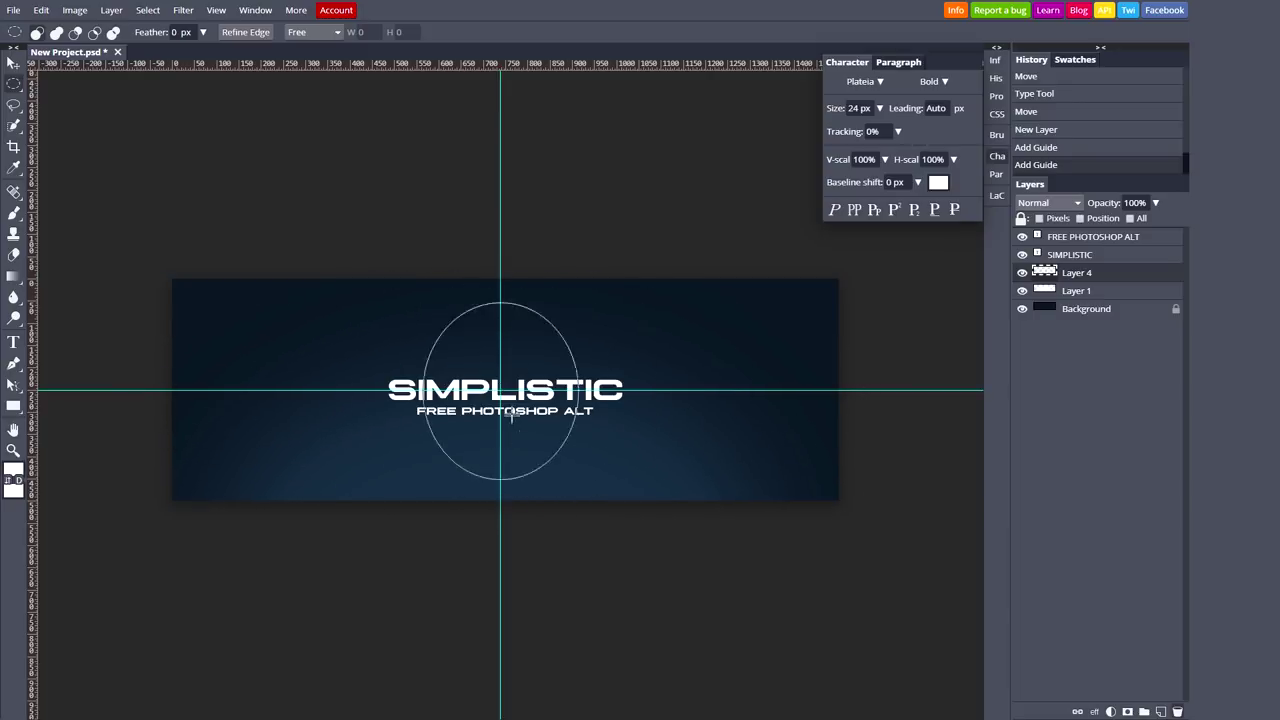
pyautogui.rightClick(13, 84)
pyautogui.moveTo(598, 357); pyautogui.dragTo(842, 541)
pyautogui.moveTo(675, 454); pyautogui.dragTo(673, 390)
pyautogui.moveTo(632, 356); pyautogui.dragTo(624, 324)
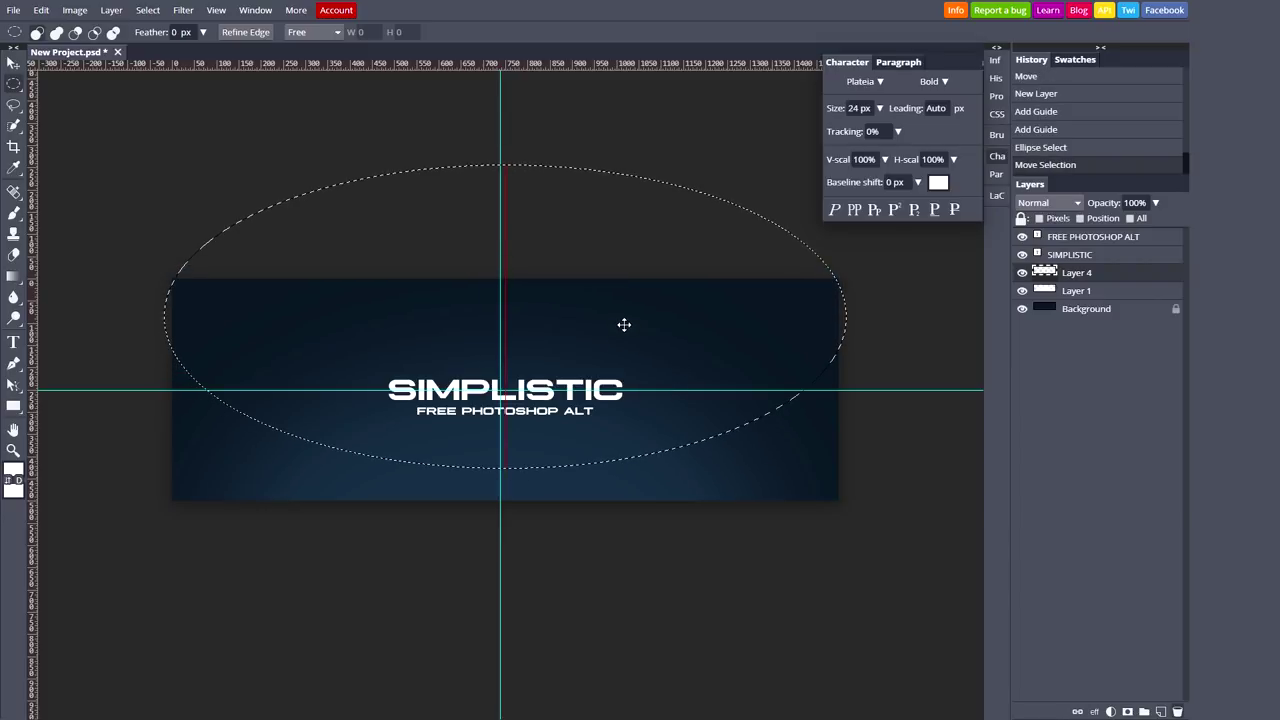
pyautogui.click(623, 326)
# Step: Draw a wide ellipse from the guide crossing, move it above the title, and invert it
pyautogui.rightClick(13, 100)
pyautogui.click(57, 104)
pyautogui.rightClick(13, 82)
pyautogui.click(75, 106)
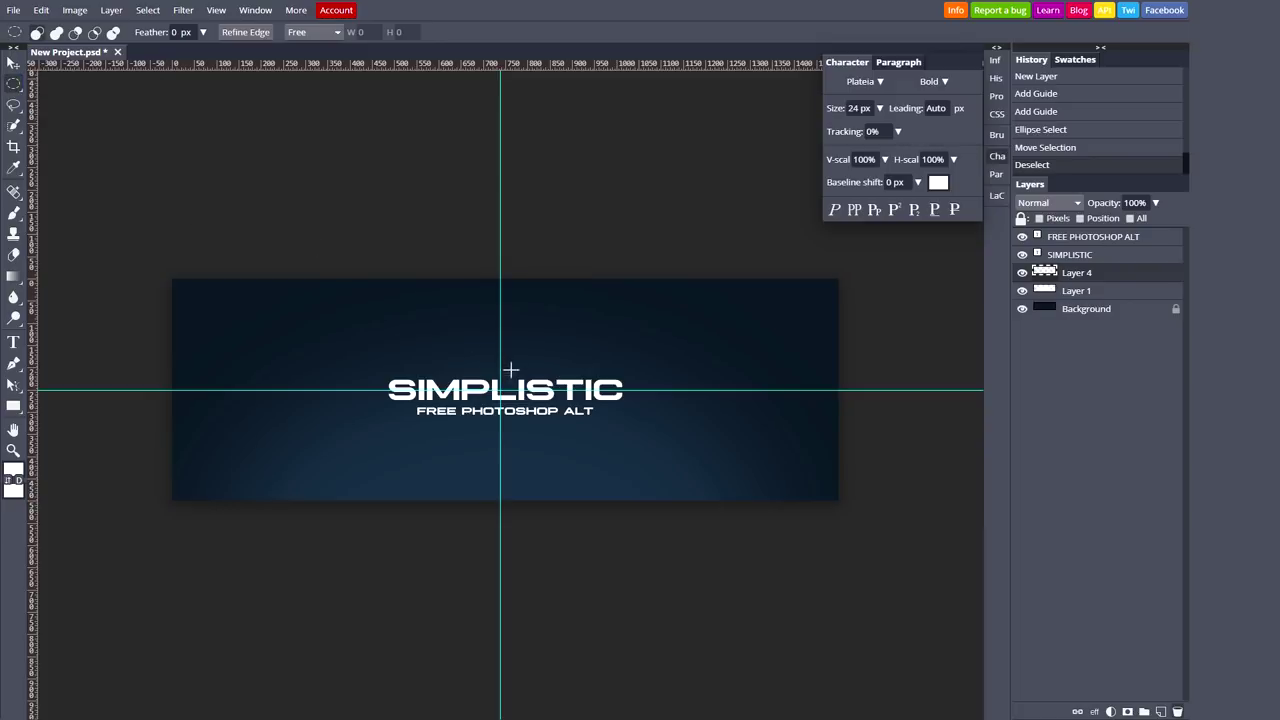
pyautogui.moveTo(500, 390); pyautogui.dragTo(894, 537)
pyautogui.moveTo(691, 423); pyautogui.dragTo(693, 349)
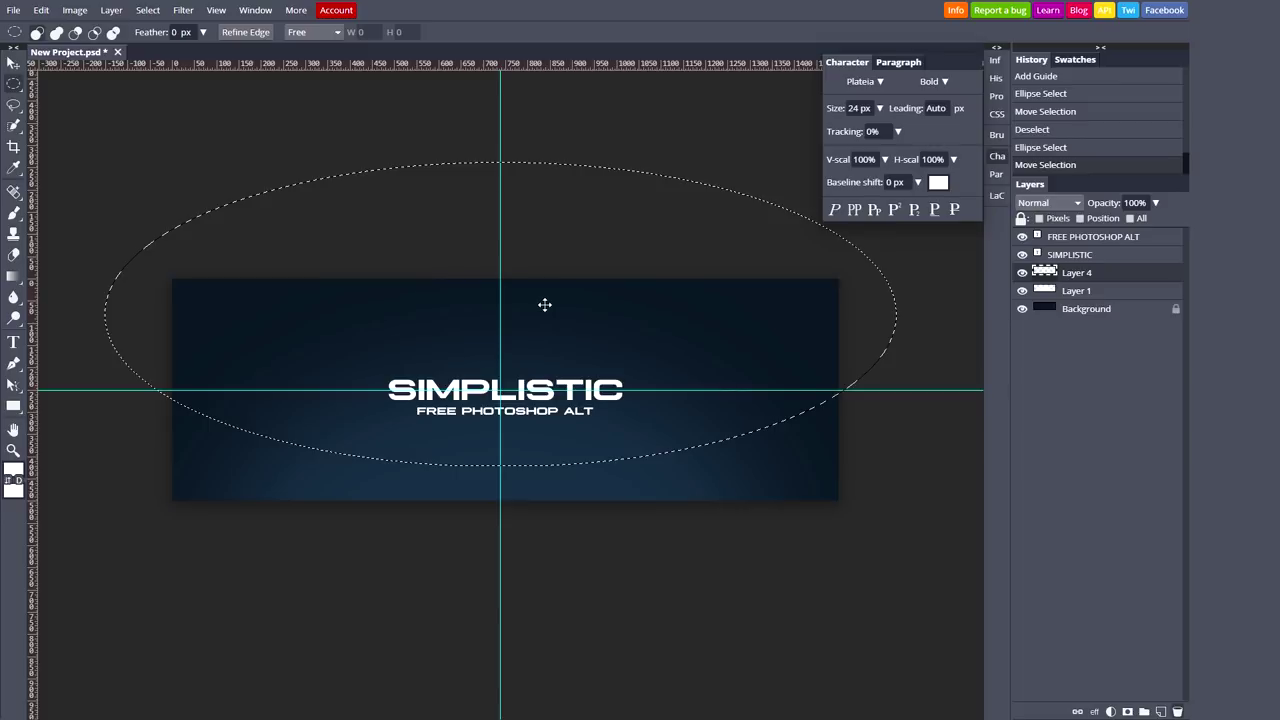
pyautogui.click(82, 12)
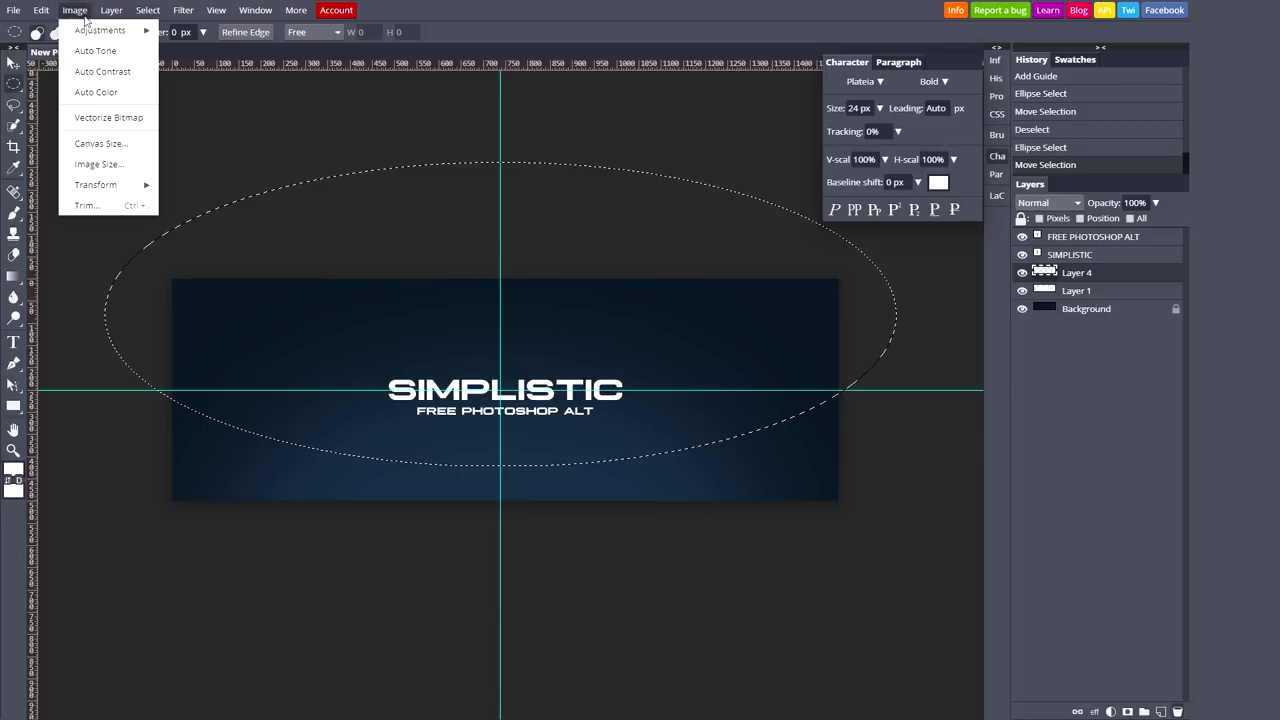
pyautogui.moveTo(121, 15)
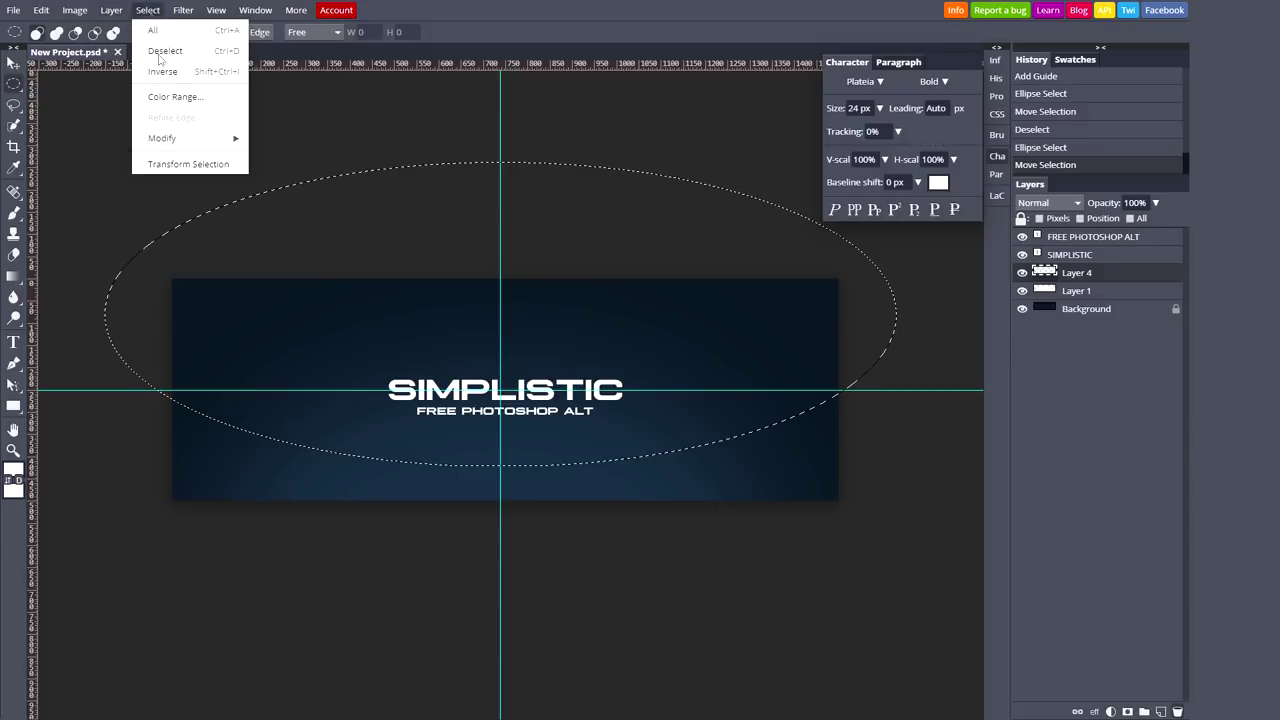
pyautogui.click(162, 72)
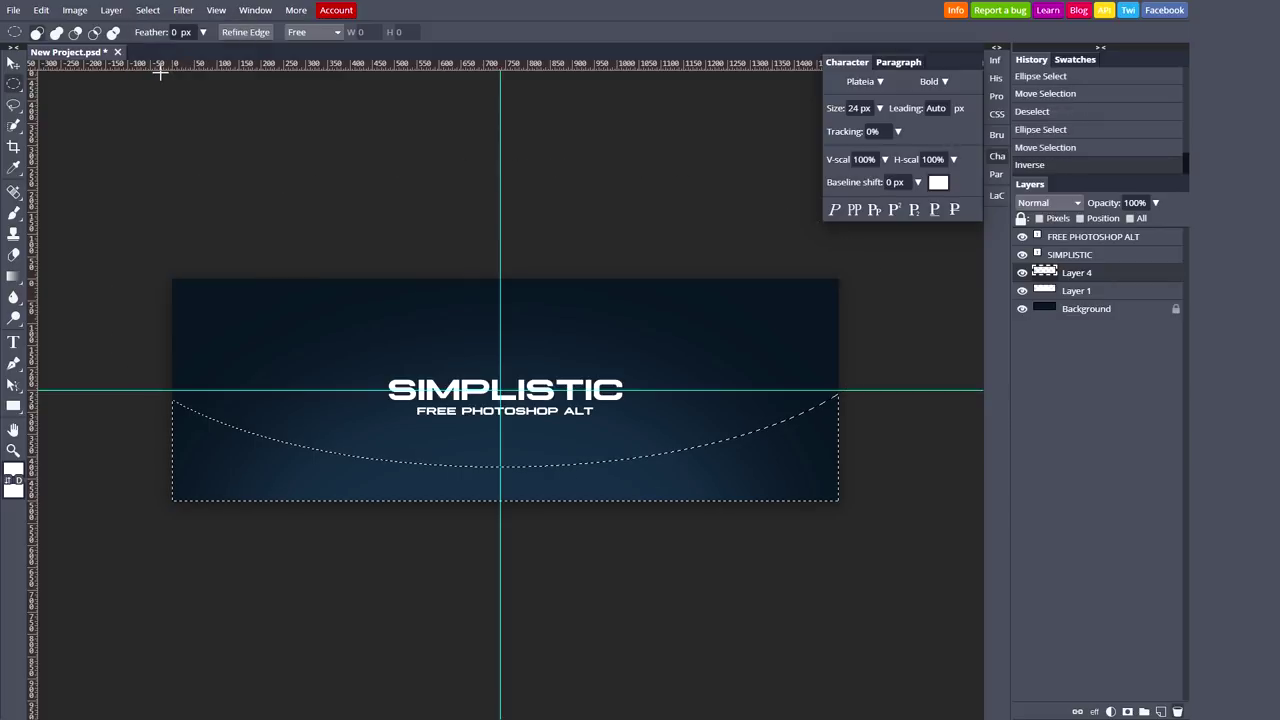
pyautogui.click(147, 11)
pyautogui.click(151, 20)
pyautogui.click(14, 469)
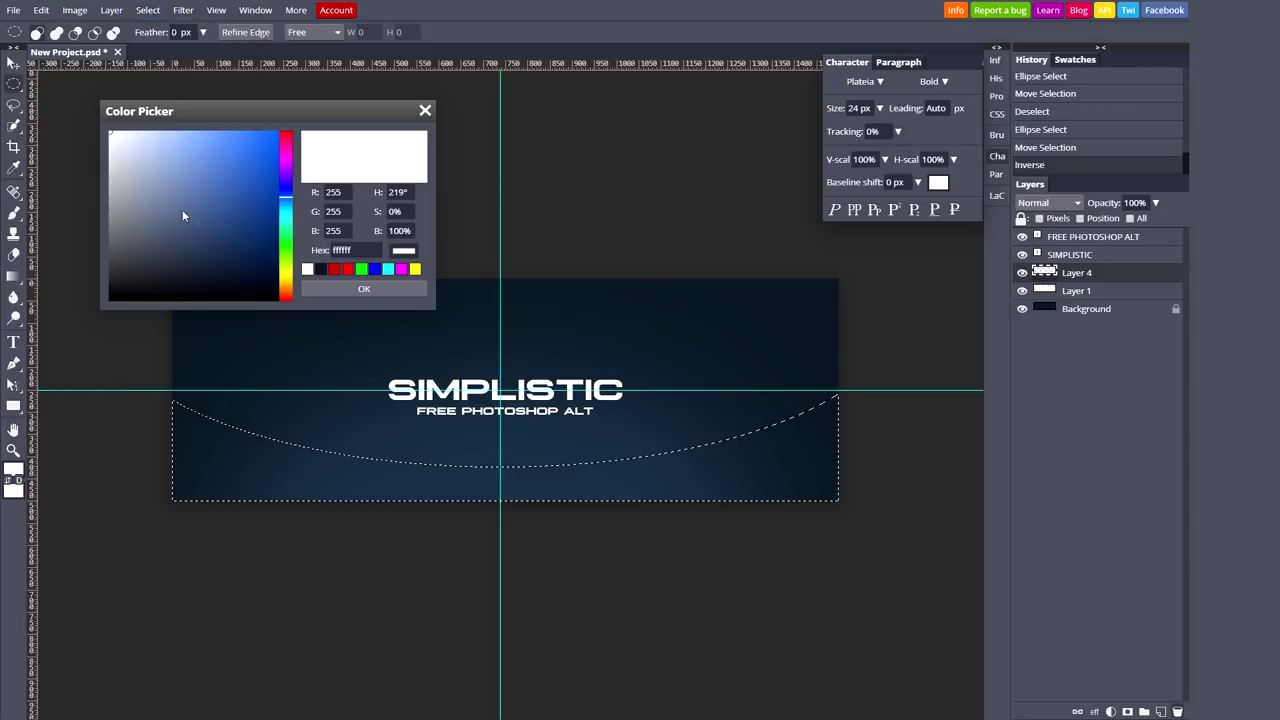
pyautogui.click(178, 278)
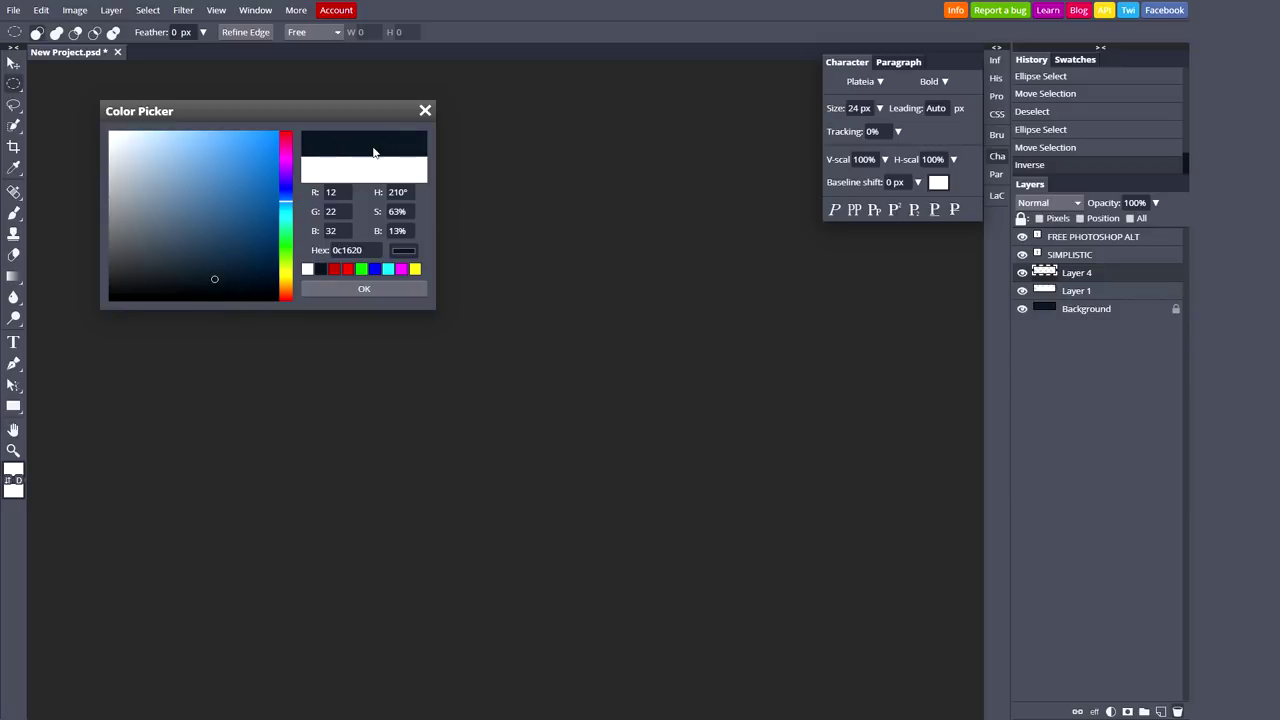
pyautogui.moveTo(210, 281); pyautogui.dragTo(180, 287)
pyautogui.click(364, 289)
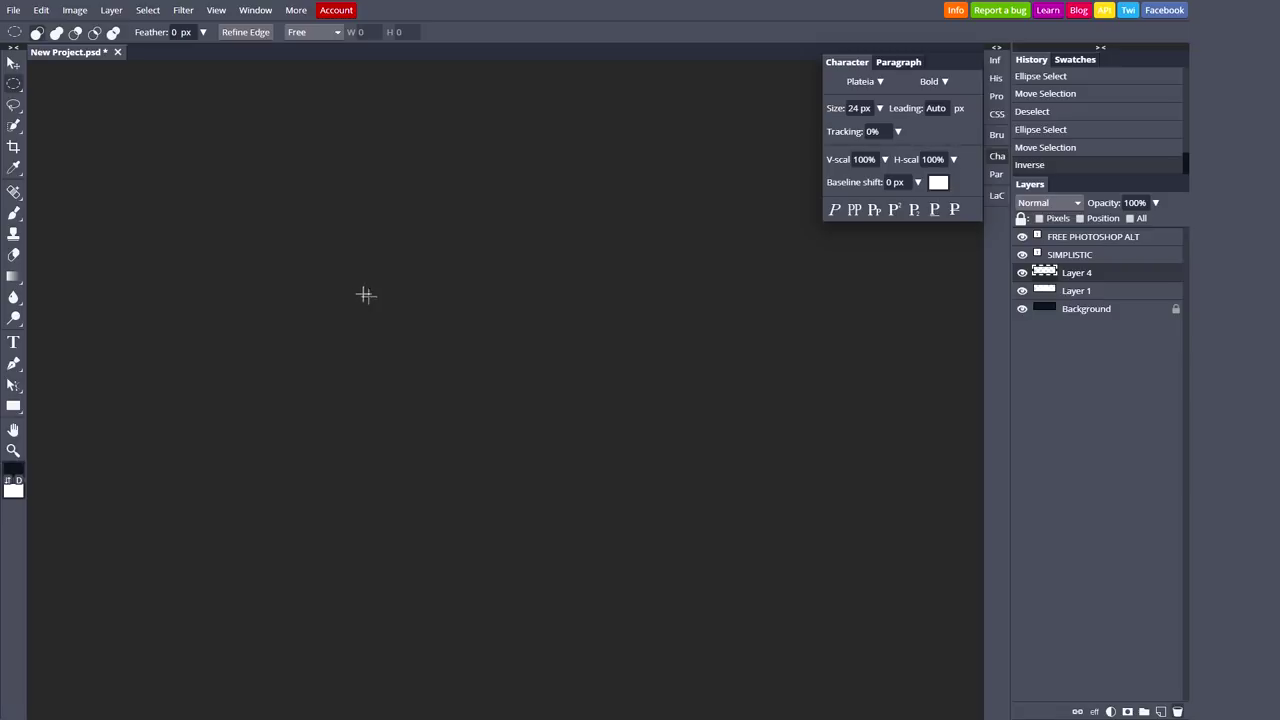
pyautogui.scroll(-2, 364, 275)
pyautogui.scroll(6, 374, 346)
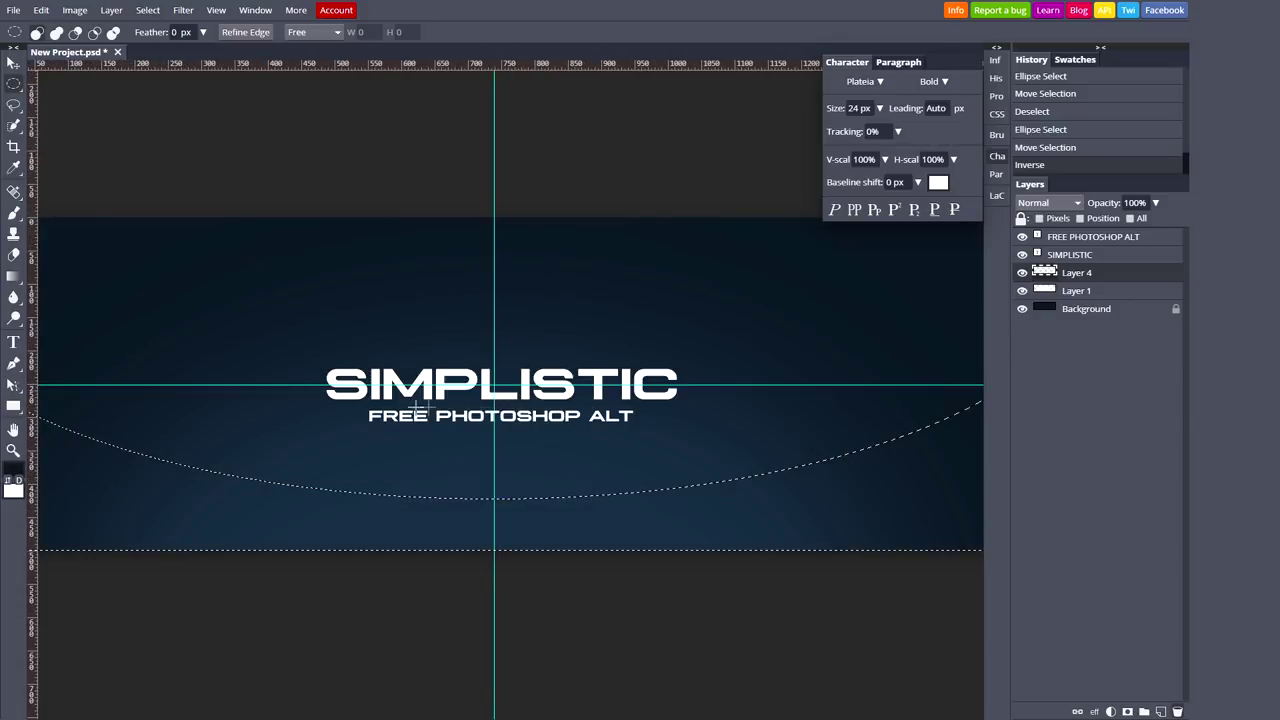
pyautogui.scroll(-3, 410, 410)
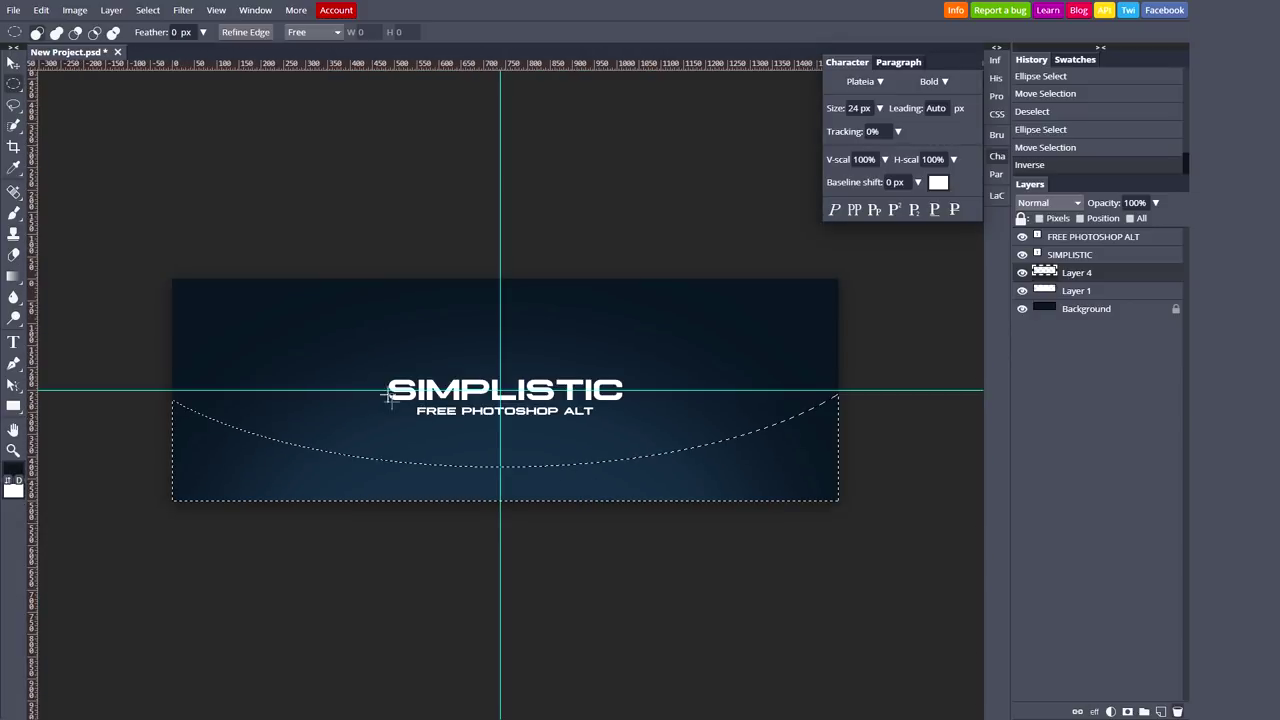
# Step: Choose a round brush, enlarge it to 793 px and paint a first dab on the banner
pyautogui.click(17, 217)
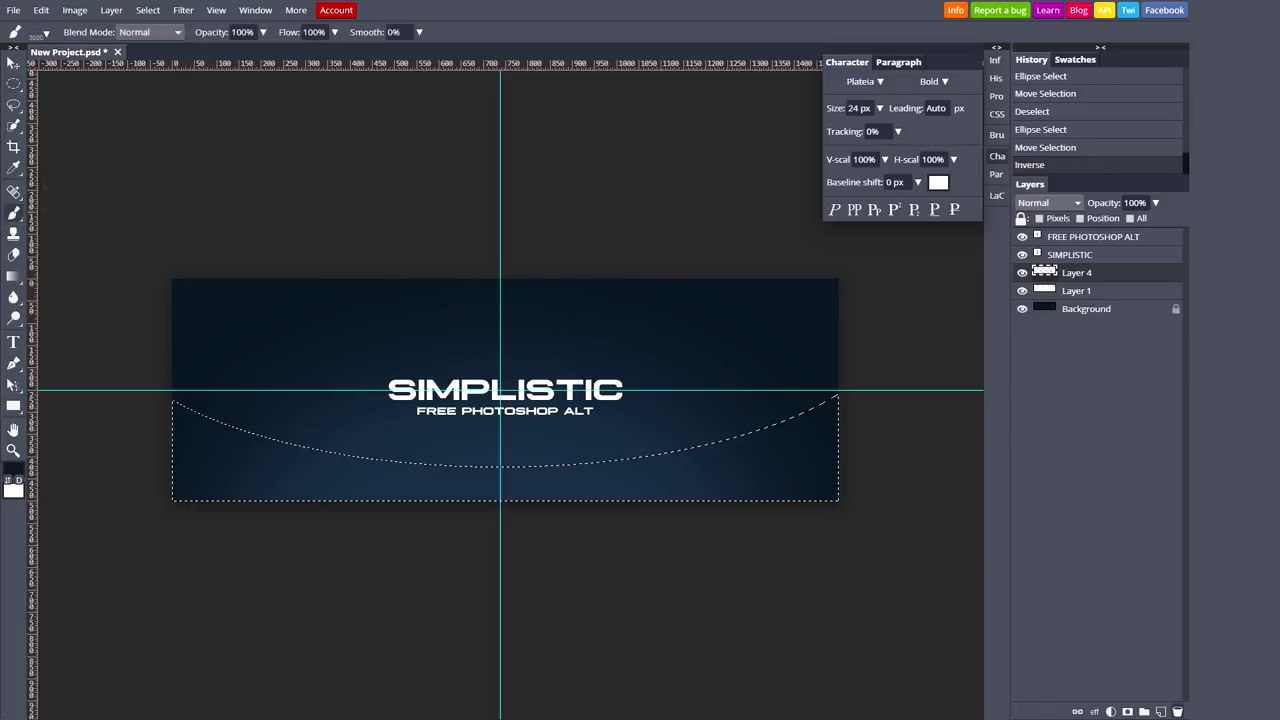
pyautogui.click(44, 33)
pyautogui.click(91, 118)
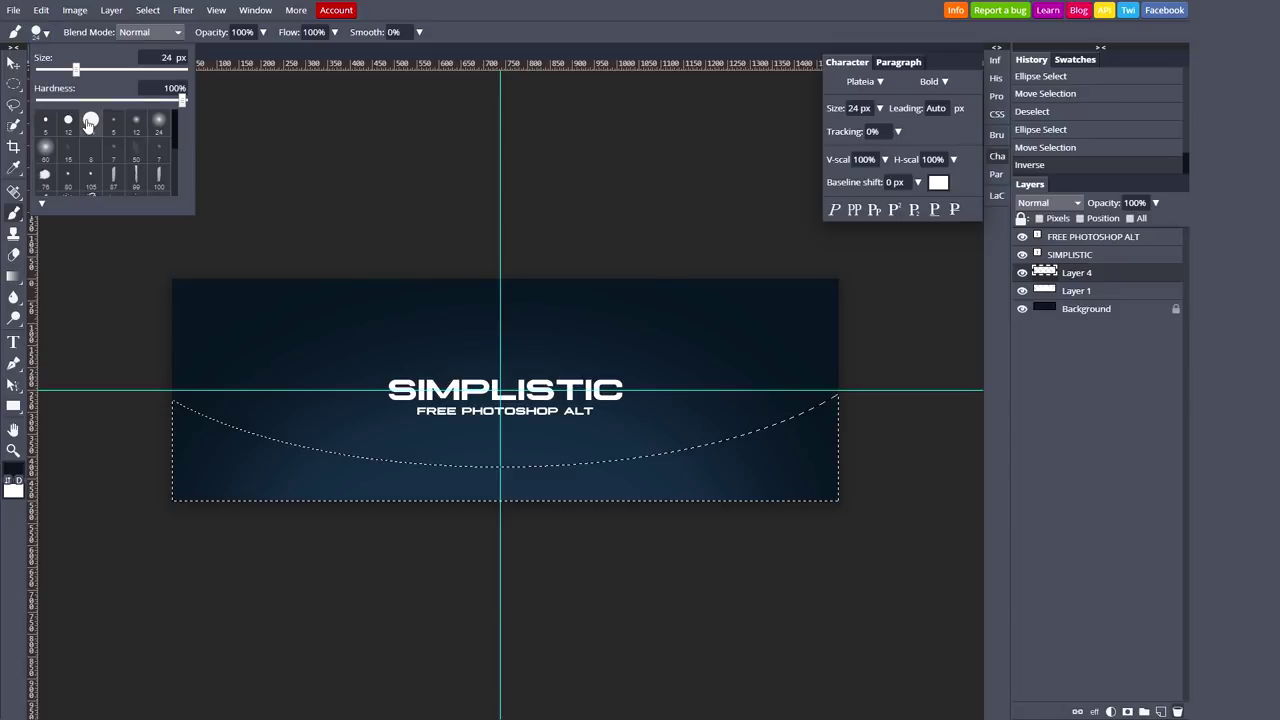
pyautogui.moveTo(76, 68); pyautogui.dragTo(170, 68)
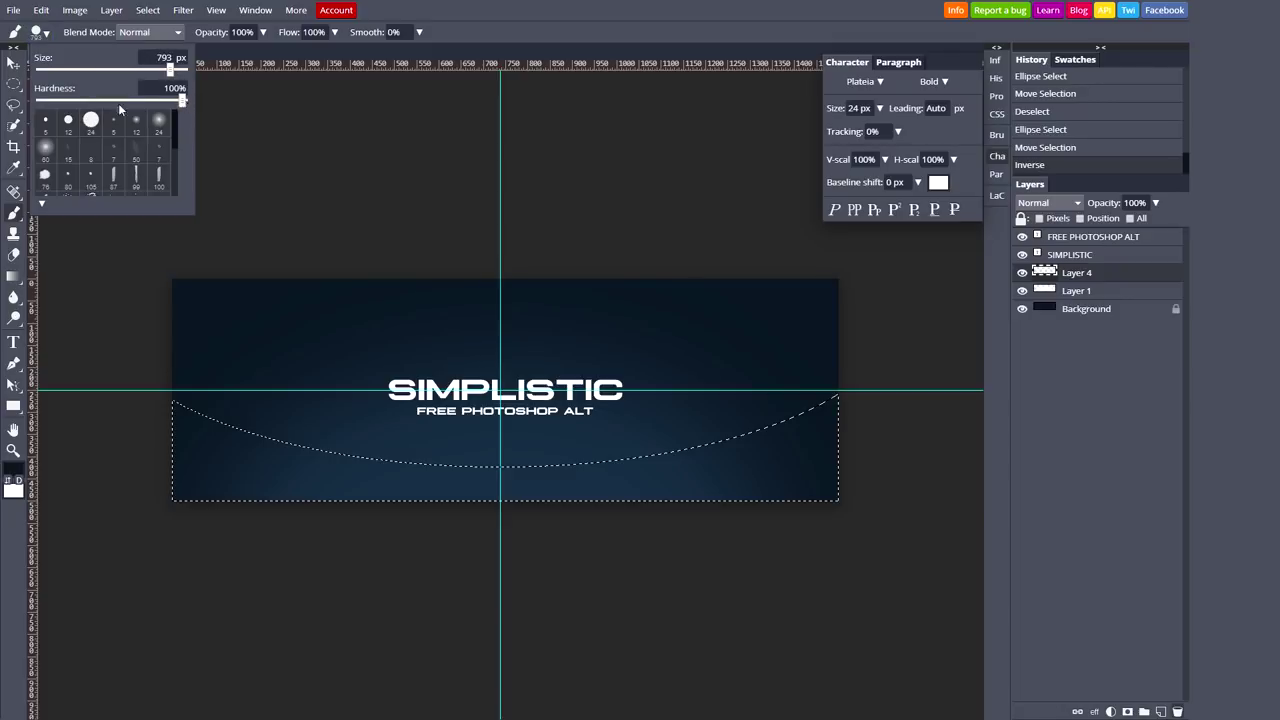
pyautogui.rightClick(13, 104)
pyautogui.click(1098, 274)
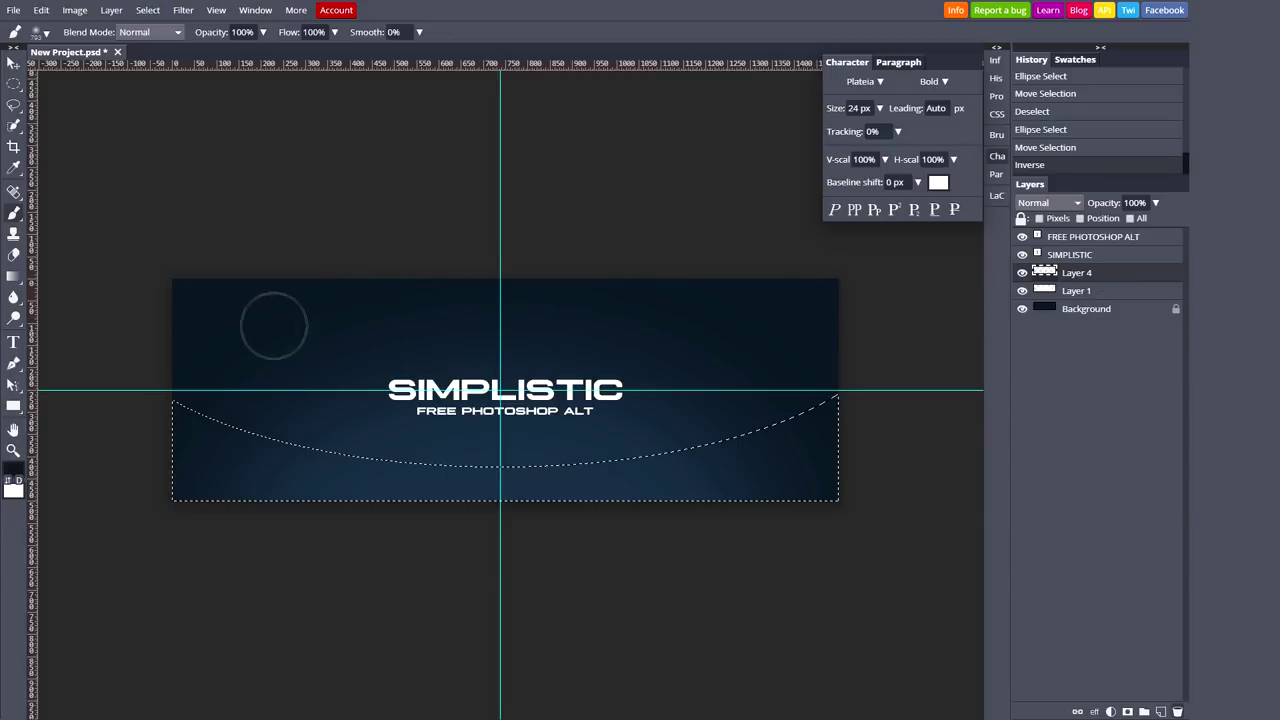
pyautogui.click(368, 357)
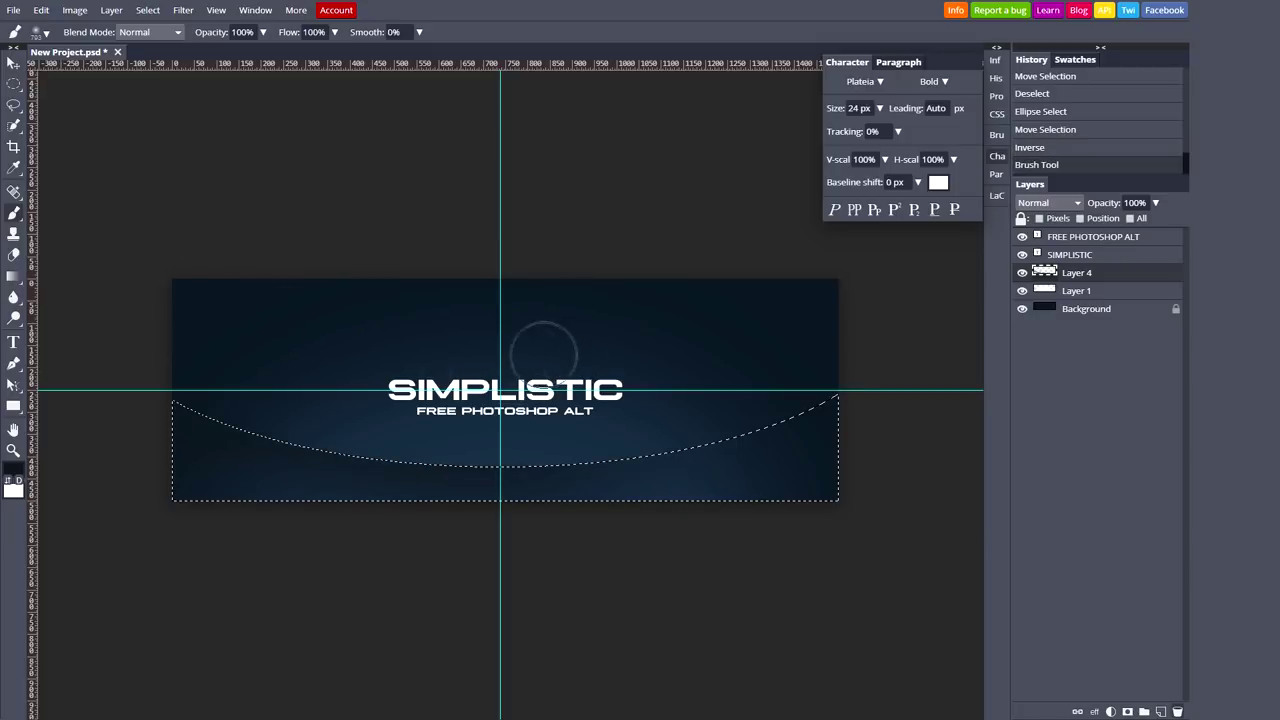
# Step: Shrink the brush to 600 px and dab soft dark paint across the curved selection
pyautogui.click(40, 32)
pyautogui.moveTo(170, 68); pyautogui.dragTo(157, 68)
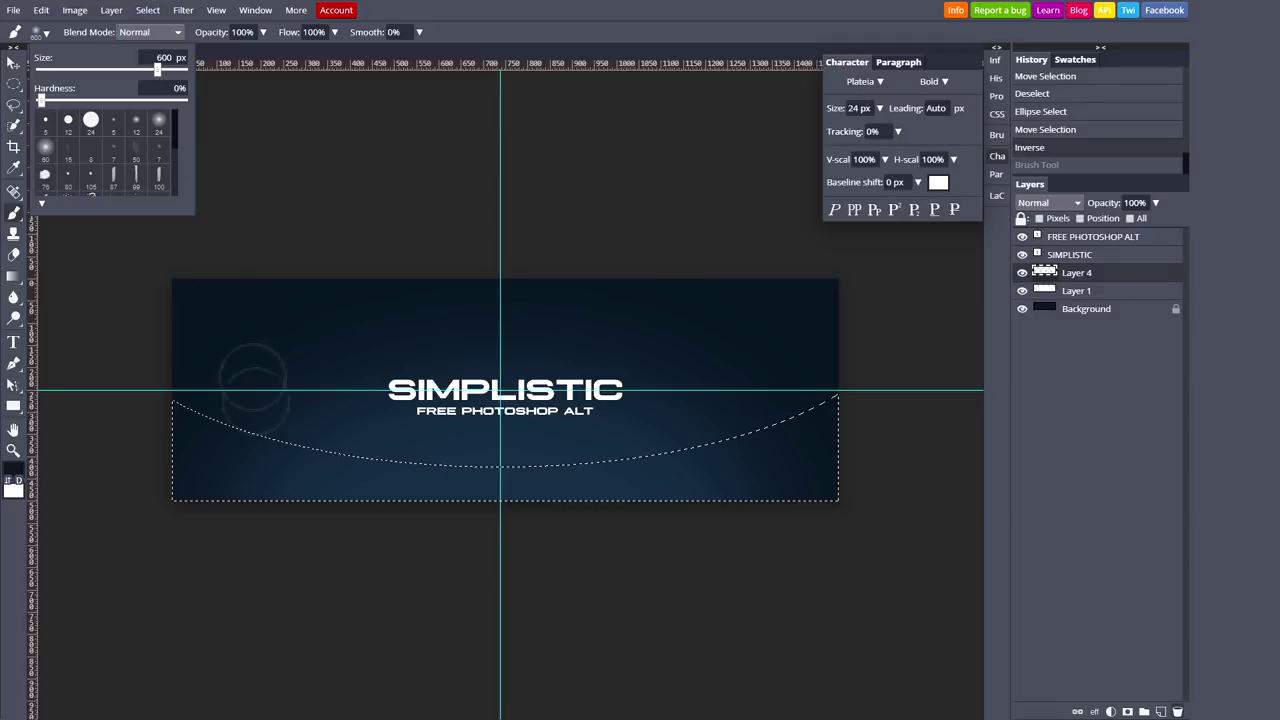
pyautogui.click(187, 400)
pyautogui.moveTo(540, 440)
pyautogui.mouseDown()
pyautogui.moveTo(696, 426)
pyautogui.moveTo(822, 374)
pyautogui.mouseUp()
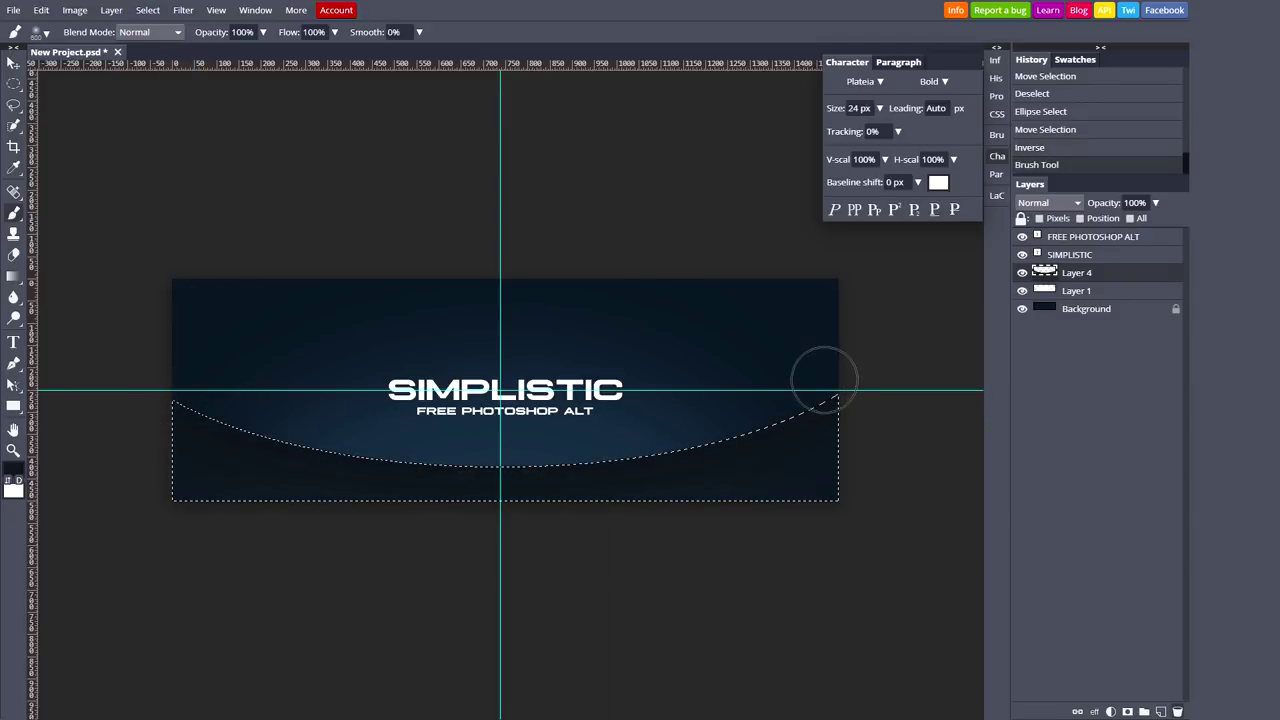
pyautogui.hotkey('ctrl', 'z')
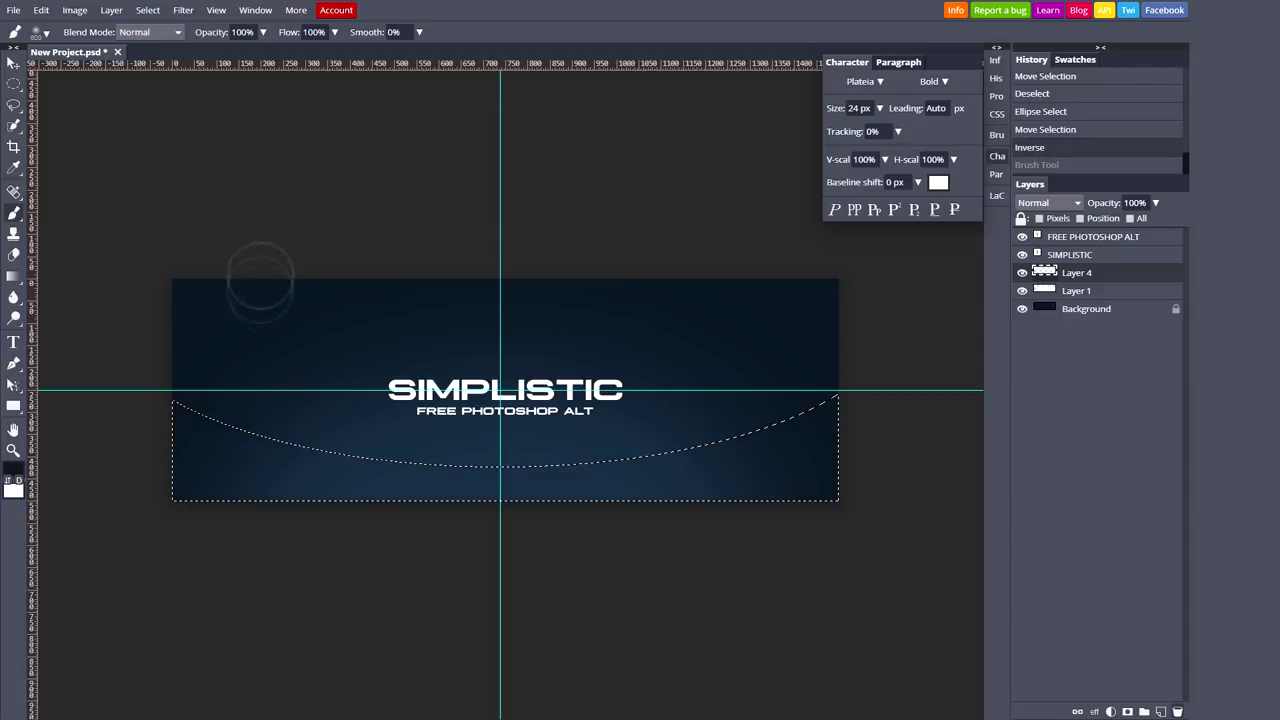
pyautogui.click(295, 318)
pyautogui.click(340, 320)
pyautogui.click(410, 337)
pyautogui.click(468, 303)
pyautogui.click(592, 327)
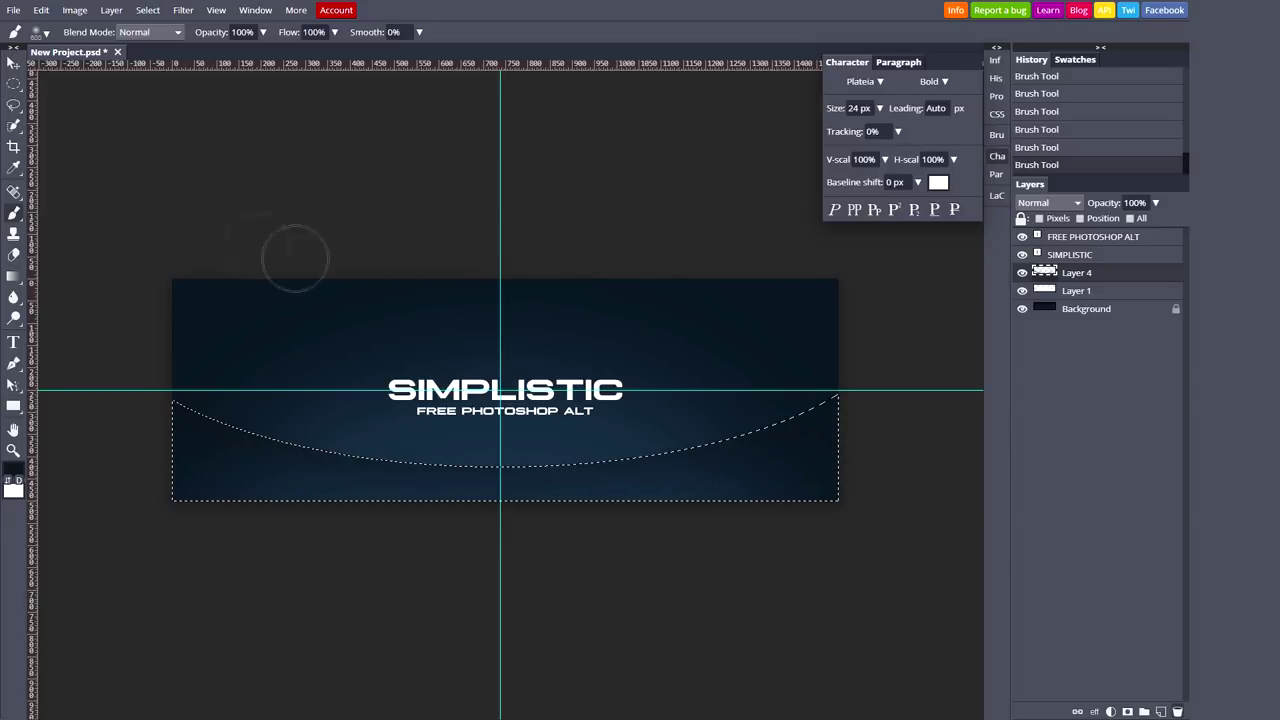
# Step: Deselect, hide the guides, and trial-move the band layer upward before undoing it
pyautogui.hotkey('ctrl', 'd')
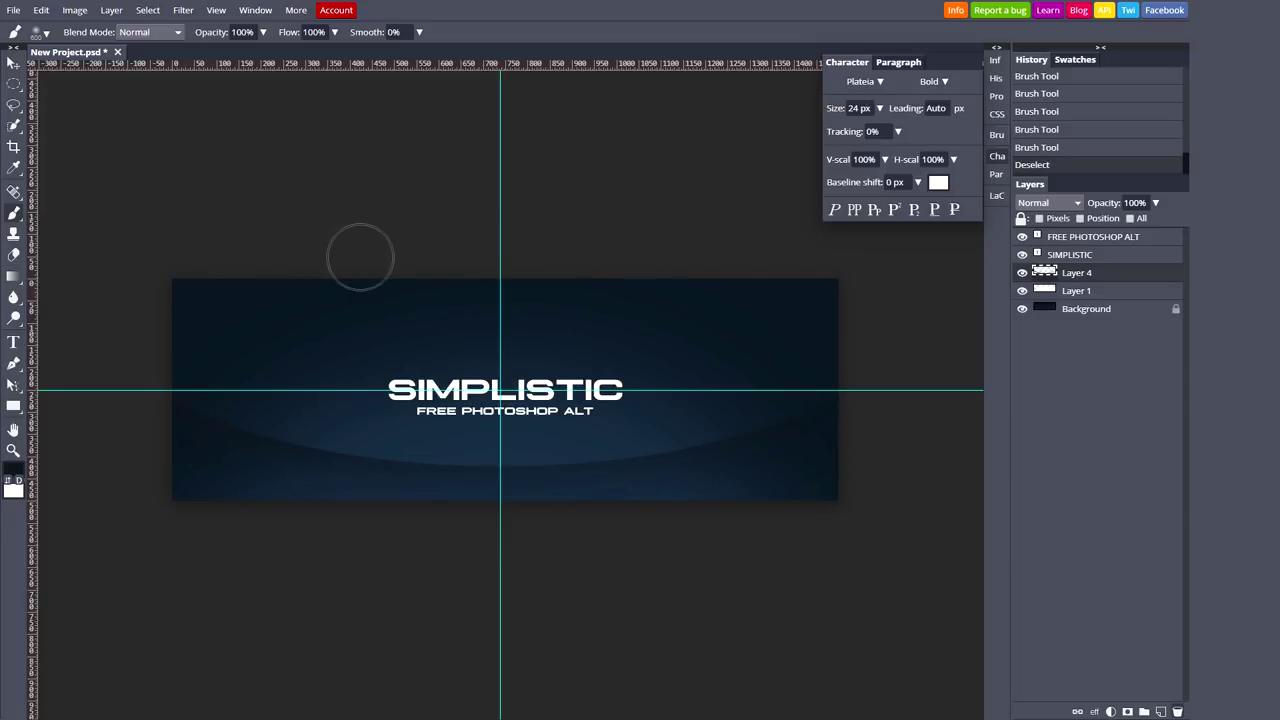
pyautogui.press('v')
pyautogui.hotkey('ctrl', ';')
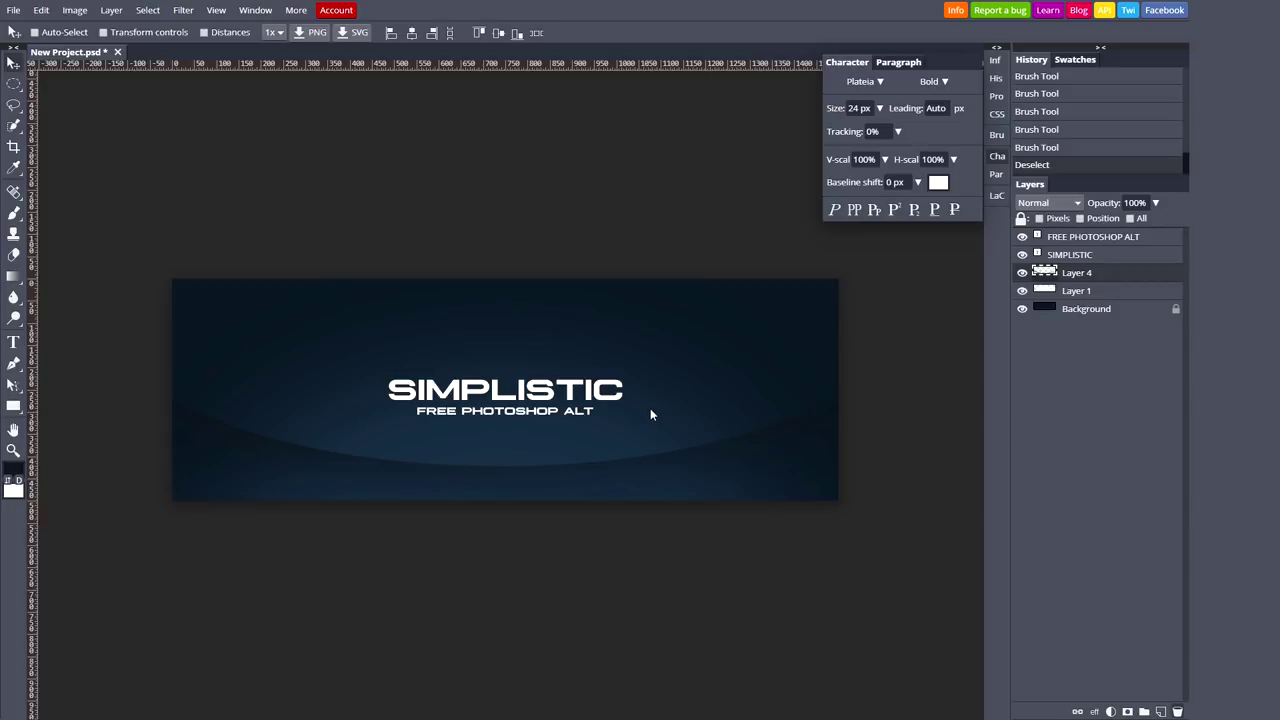
pyautogui.moveTo(650, 408); pyautogui.dragTo(666, 354)
pyautogui.hotkey('ctrl', 'z')
pyautogui.hotkey('ctrl', 'u')
# Step: Lower the band's Hue/Saturation lightness to -77 and nudge it down slightly
pyautogui.moveTo(208, 253); pyautogui.dragTo(138, 256)
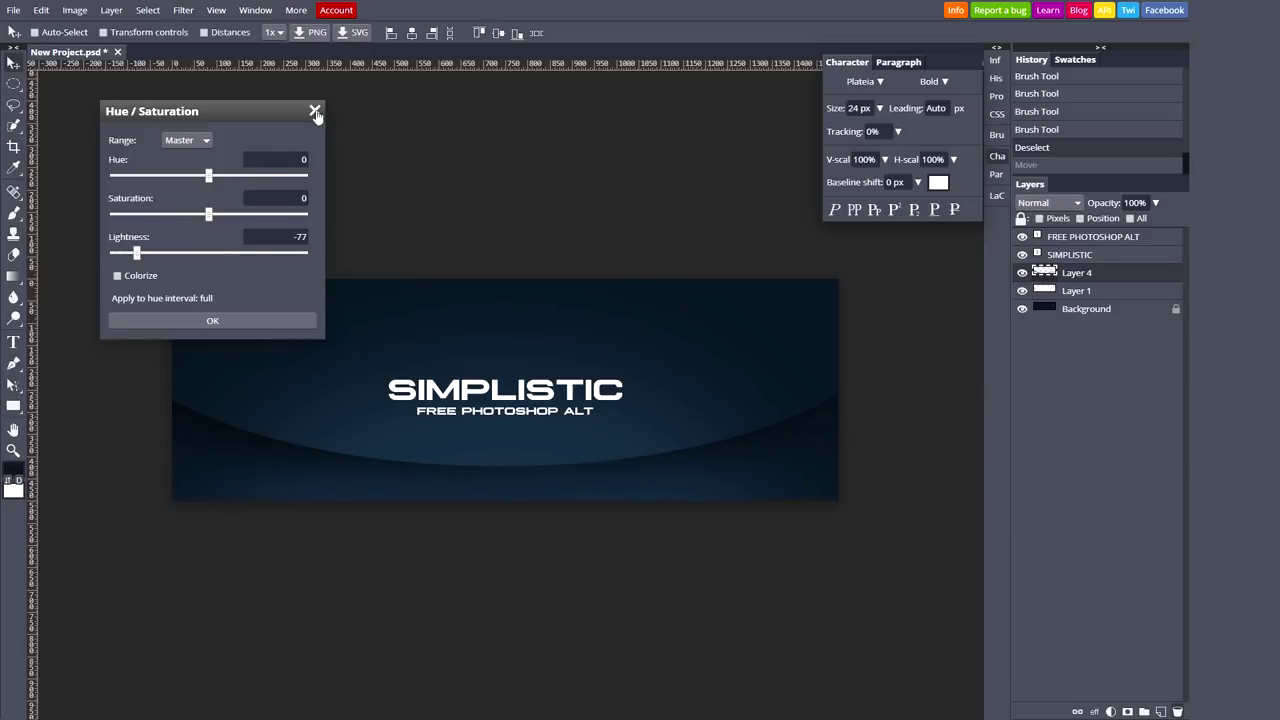
pyautogui.click(224, 319)
pyautogui.moveTo(674, 368)
pyautogui.mouseDown()
pyautogui.moveTo(686, 349)
pyautogui.moveTo(686, 375)
pyautogui.moveTo(684, 360)
pyautogui.mouseUp()
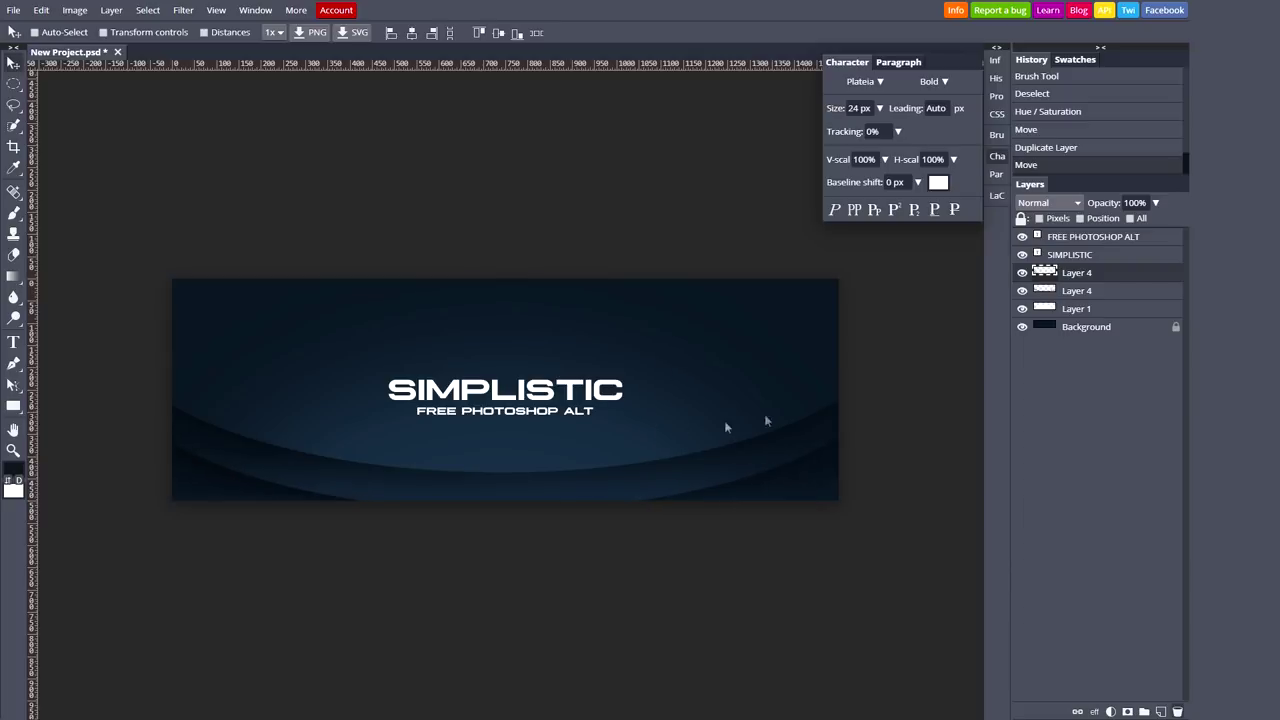
# Step: Select the lower Layer 4 copy and try shifting it, undoing the trial move
pyautogui.click(1075, 290)
pyautogui.moveTo(712, 404)
pyautogui.mouseDown()
pyautogui.moveTo(711, 383)
pyautogui.moveTo(714, 397)
pyautogui.moveTo(740, 398)
pyautogui.moveTo(737, 418)
pyautogui.moveTo(704, 421)
pyautogui.mouseUp()
pyautogui.hotkey('ctrl', 'z')
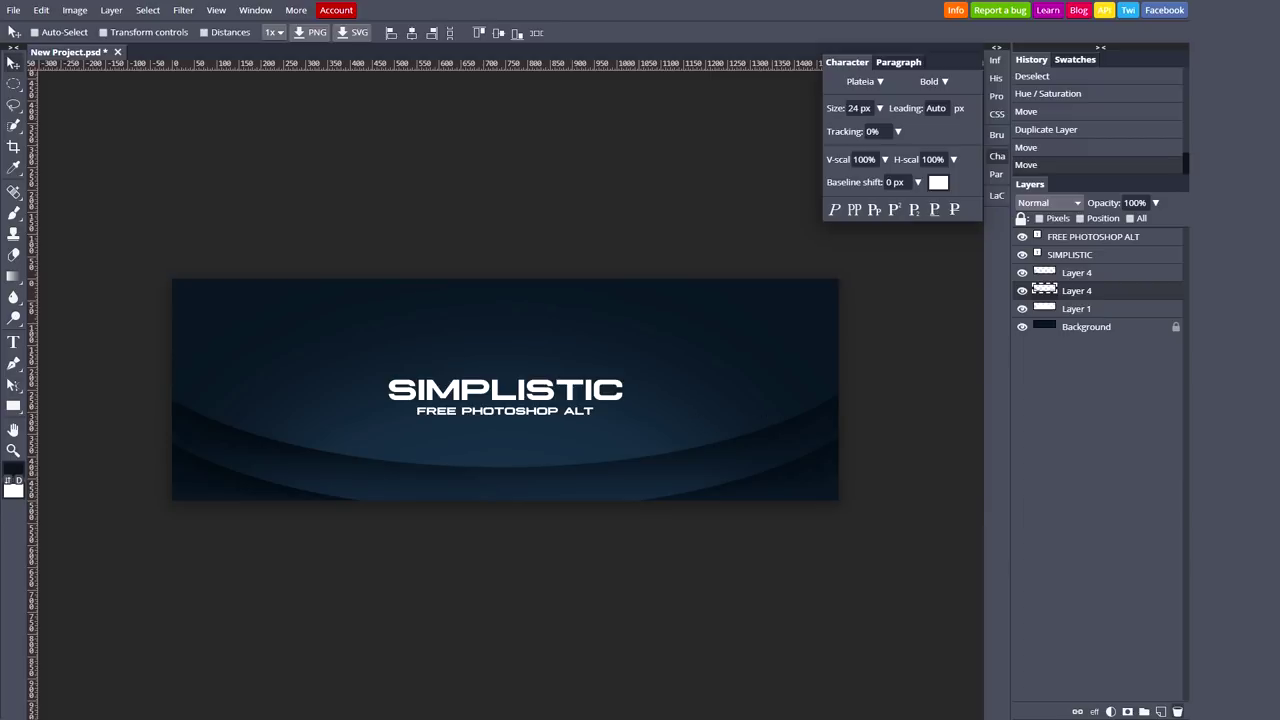
pyautogui.hotkey('alt', 'Tab')
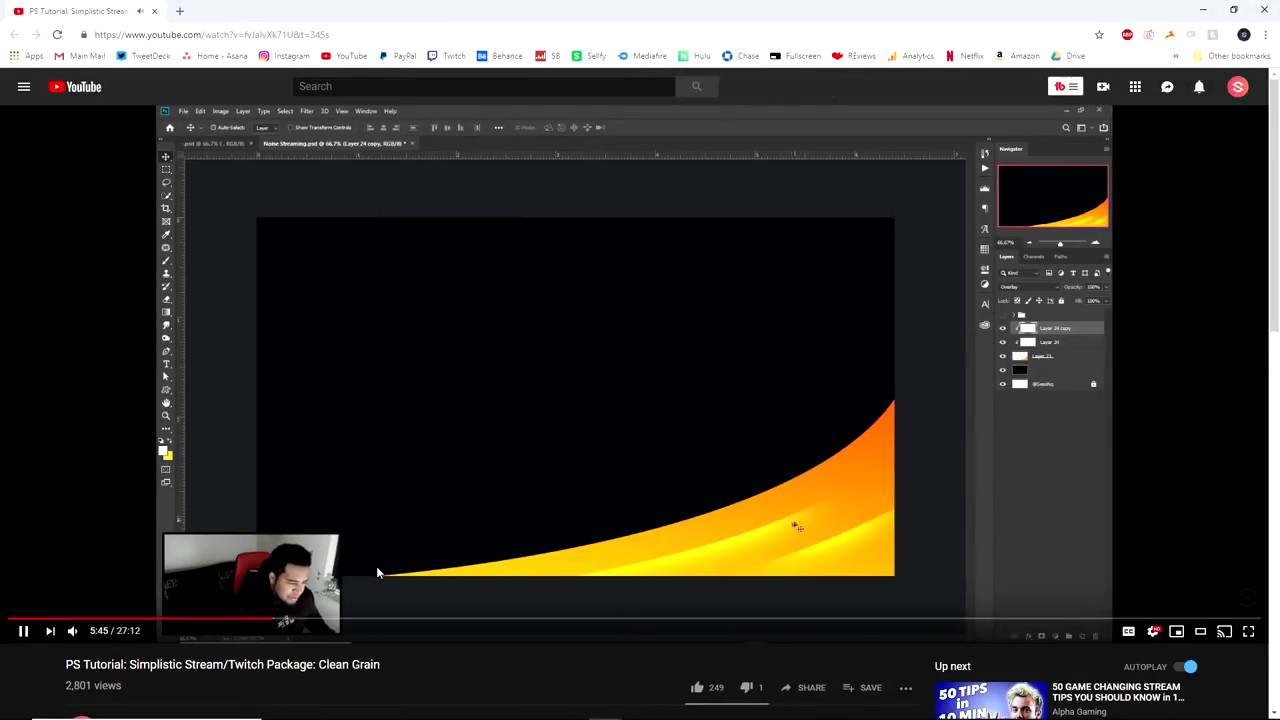
# Step: Pause the tutorial at its orange swoosh and return to the Photopea banner
pyautogui.click(377, 573)
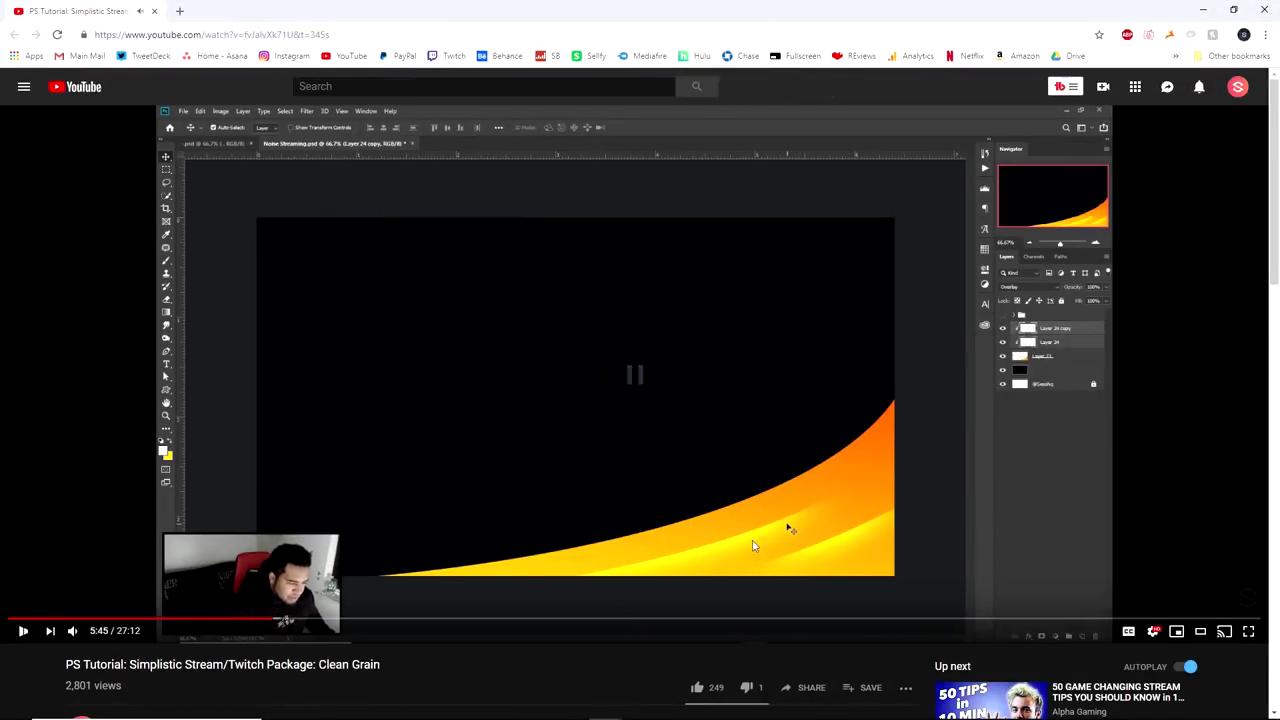
pyautogui.hotkey('alt', 'Tab')
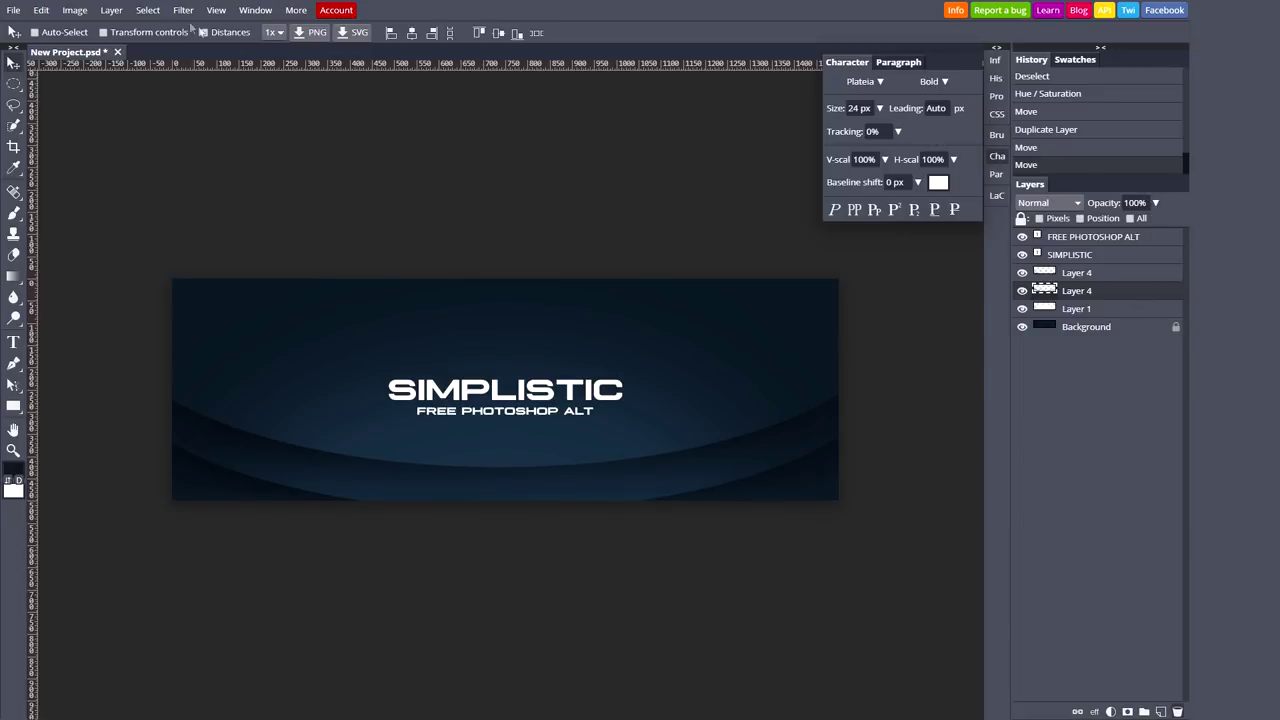
# Step: Drag the lower Layer 4 above the other and add an empty Layer 6
pyautogui.rightClick(14, 84)
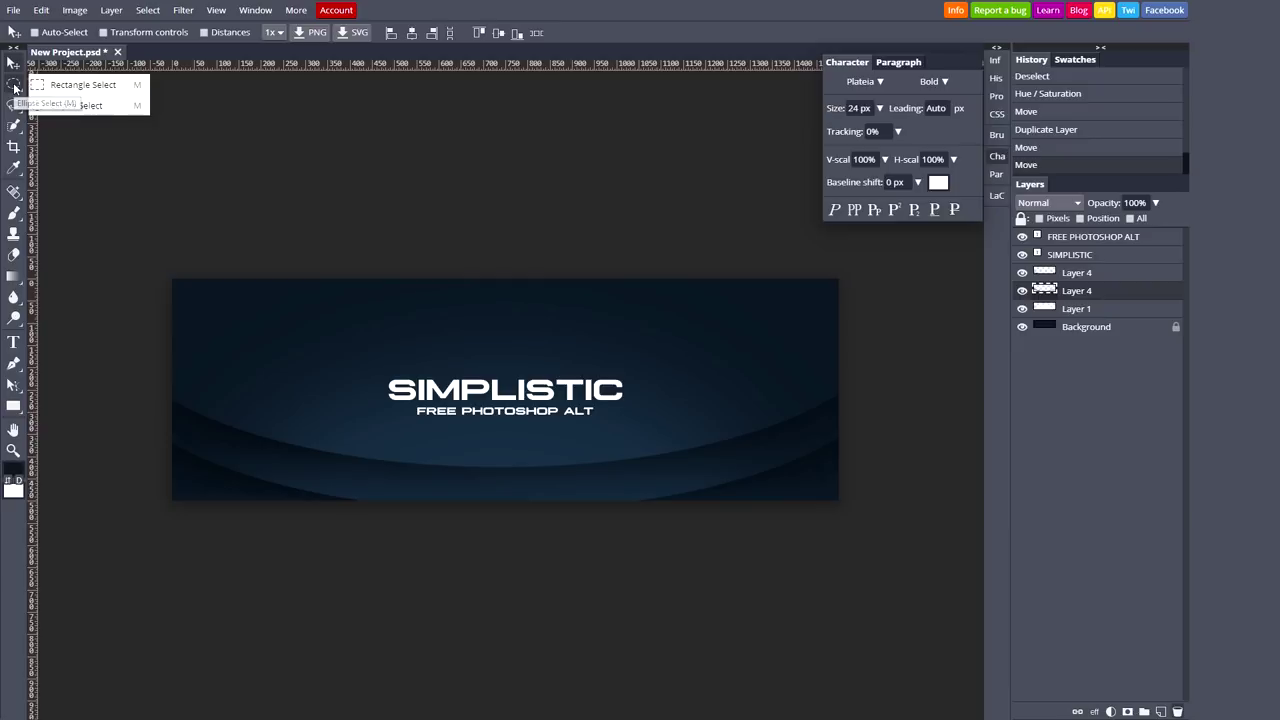
pyautogui.click(148, 10)
pyautogui.moveTo(113, 12)
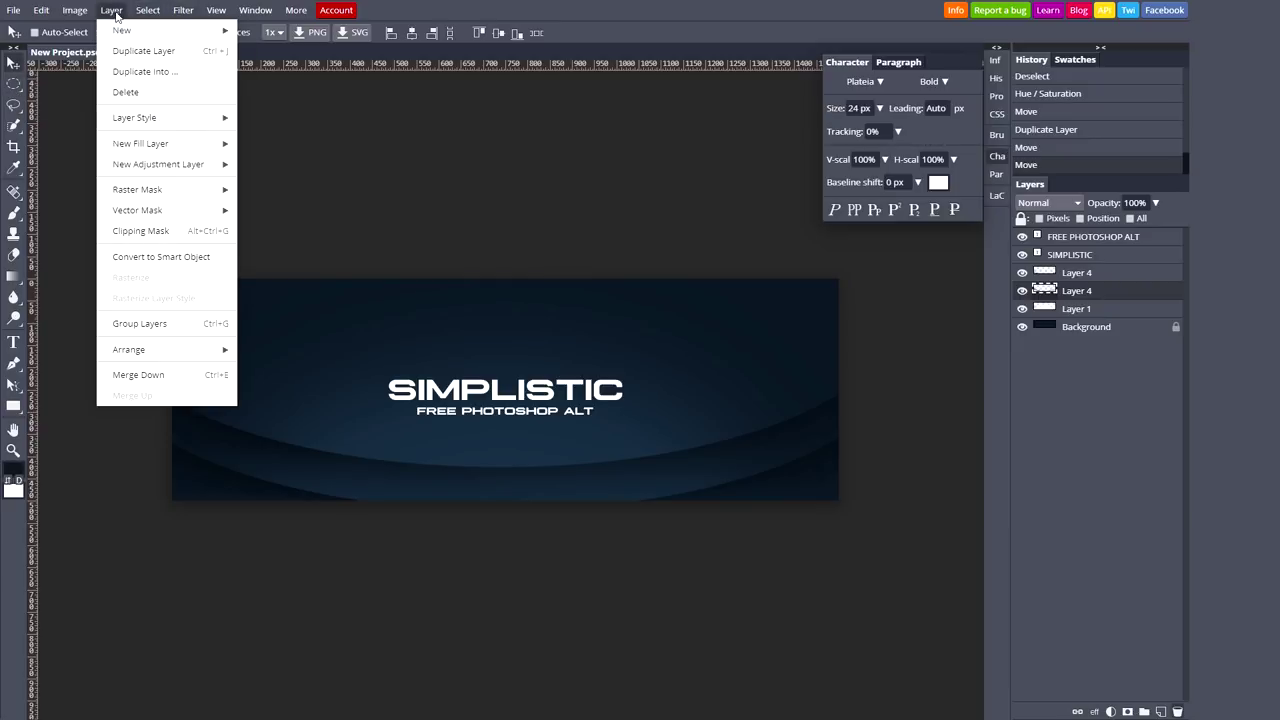
pyautogui.moveTo(138, 145)
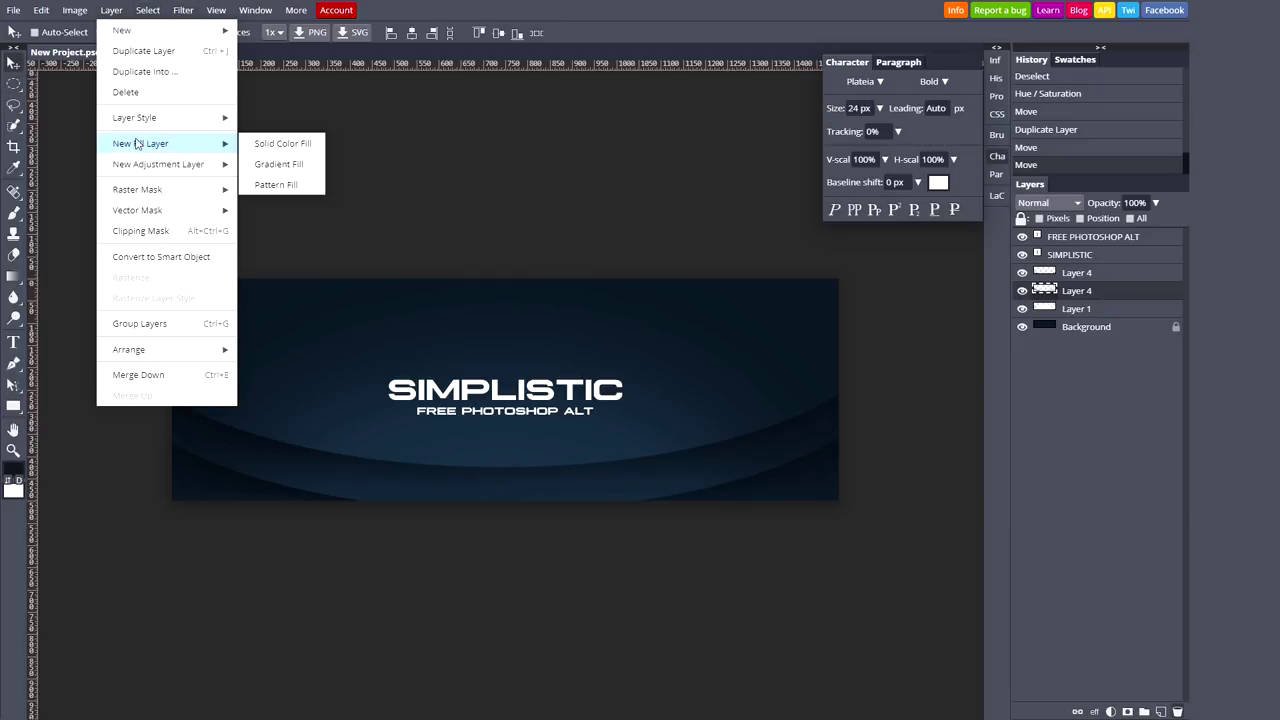
pyautogui.click(275, 185)
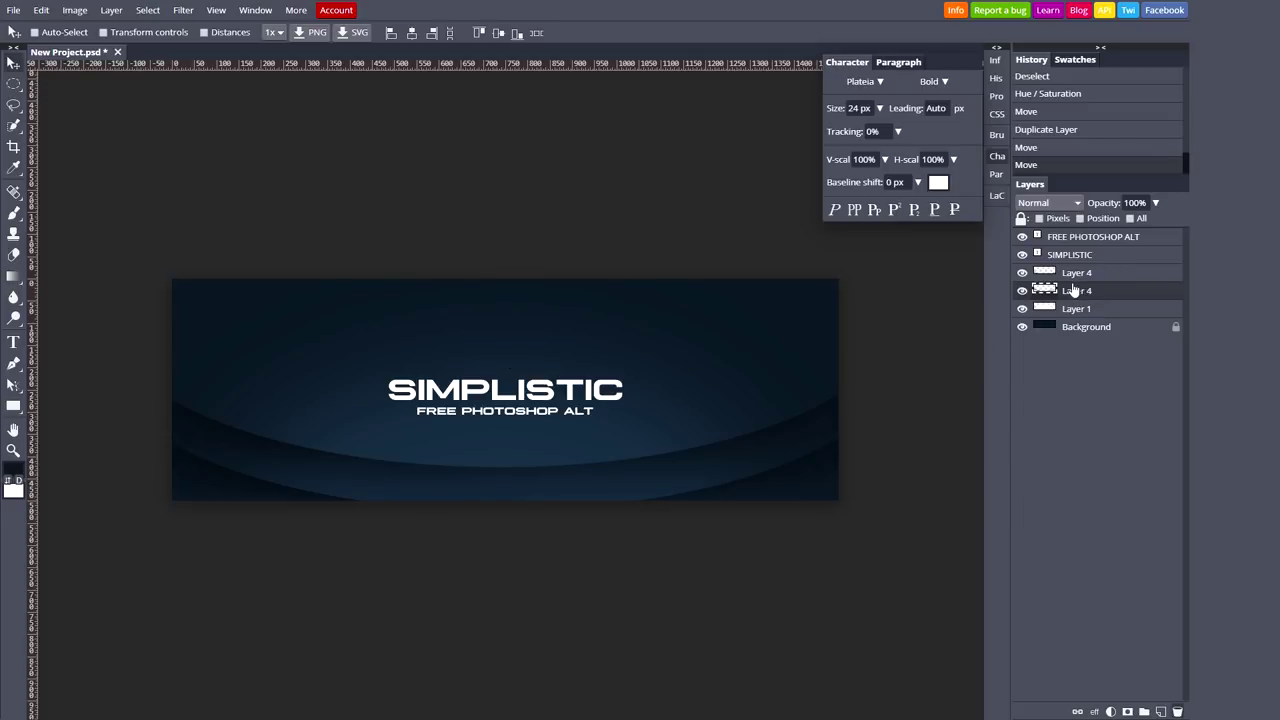
pyautogui.moveTo(1076, 290); pyautogui.dragTo(1090, 272)
pyautogui.click(1160, 712)
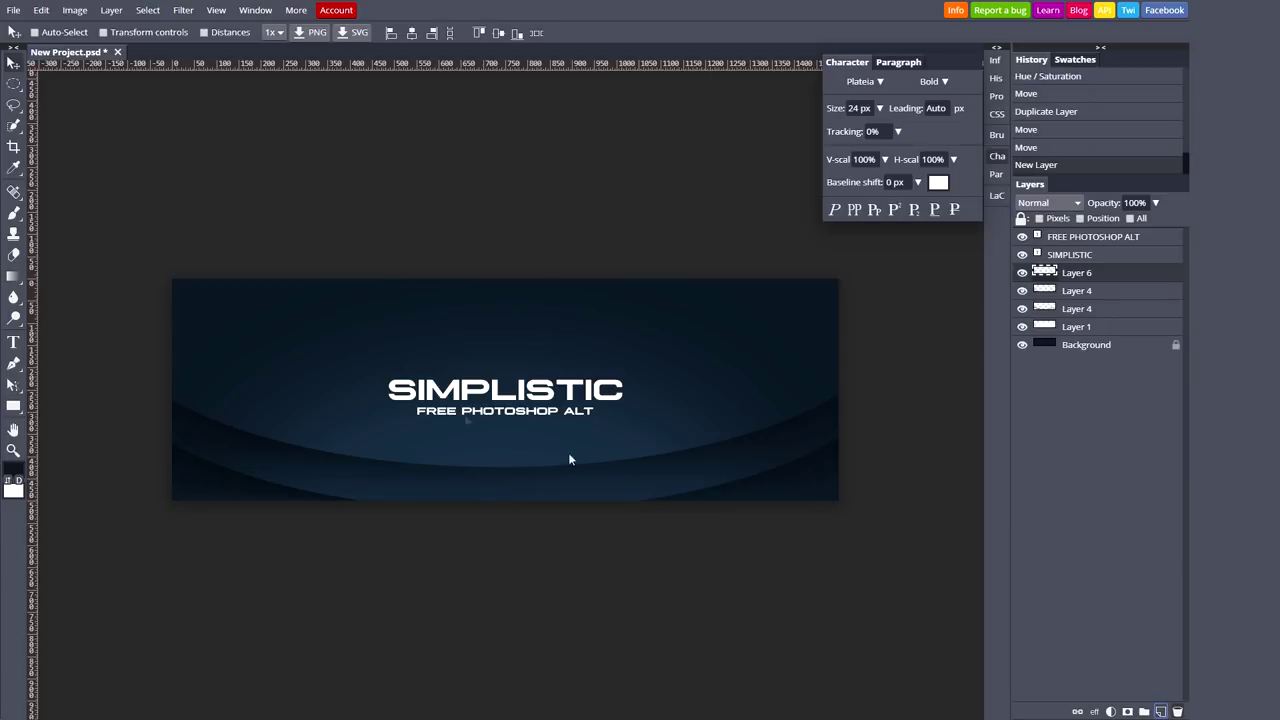
# Step: Set up the Pen tool, checking its stroke options and keeping Shape drawing mode
pyautogui.press('p')
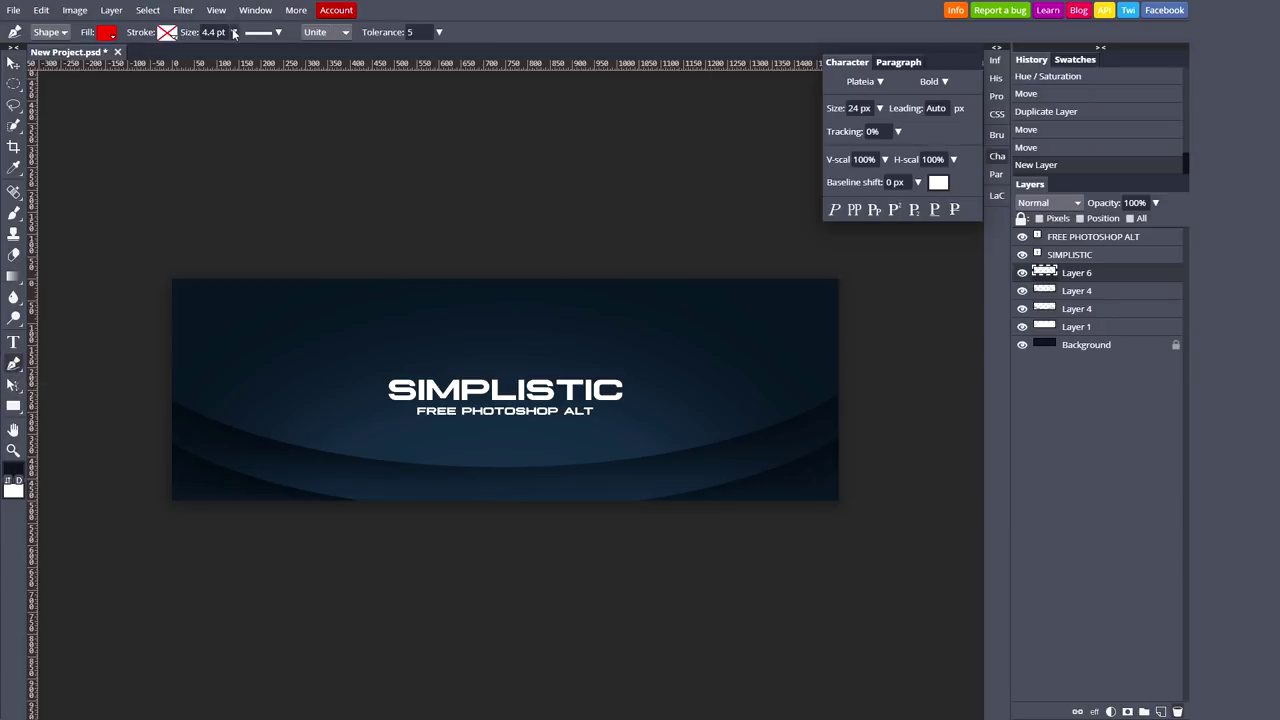
pyautogui.click(278, 34)
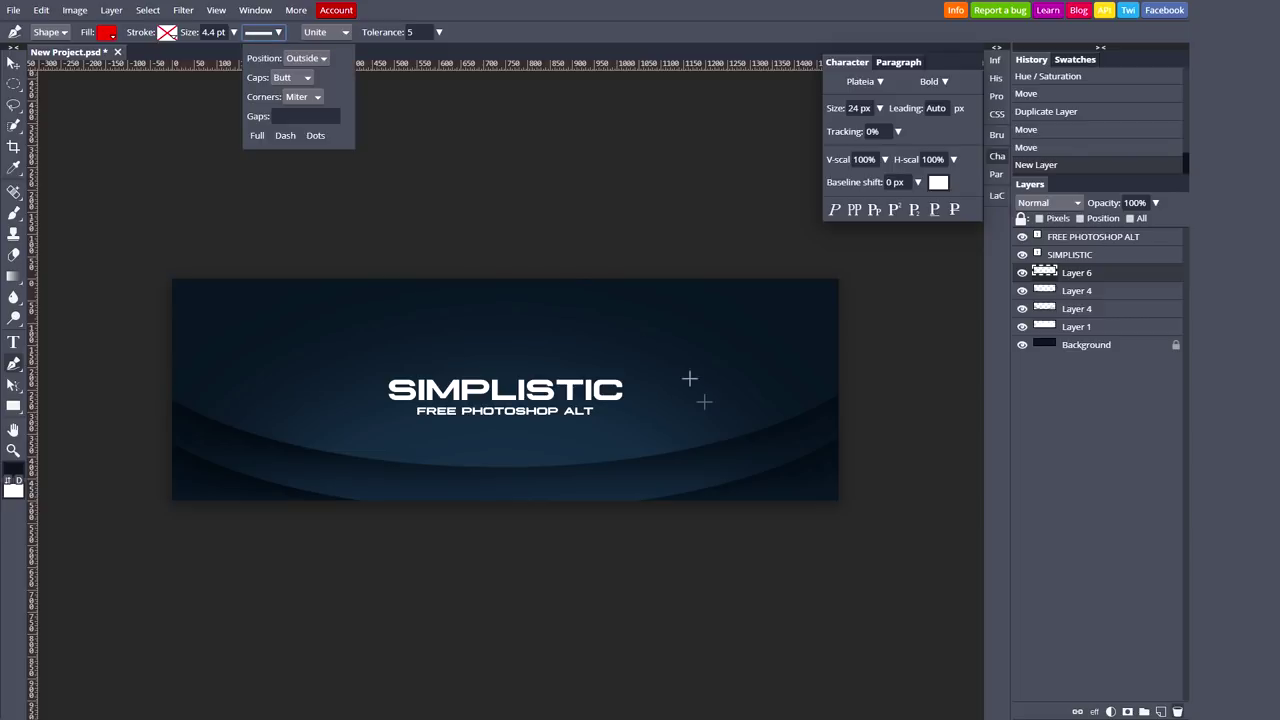
pyautogui.click(281, 35)
pyautogui.click(281, 35)
pyautogui.click(829, 463)
pyautogui.click(854, 458)
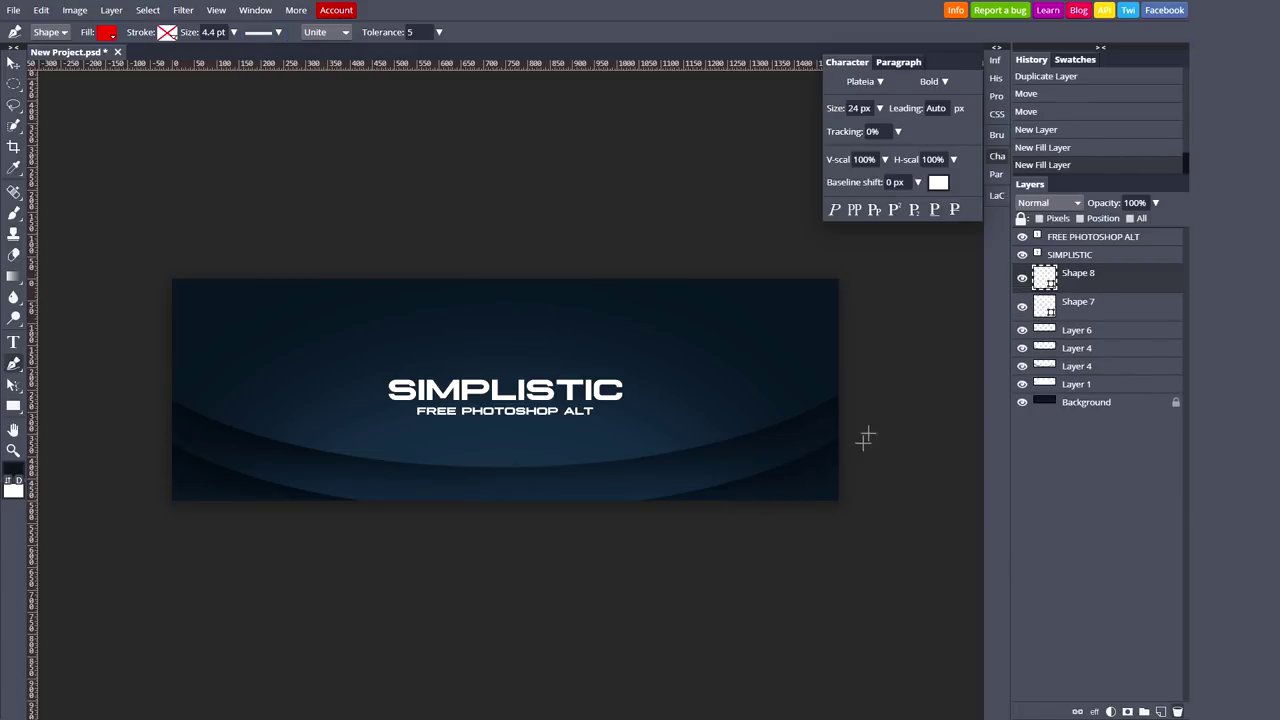
pyautogui.click(52, 34)
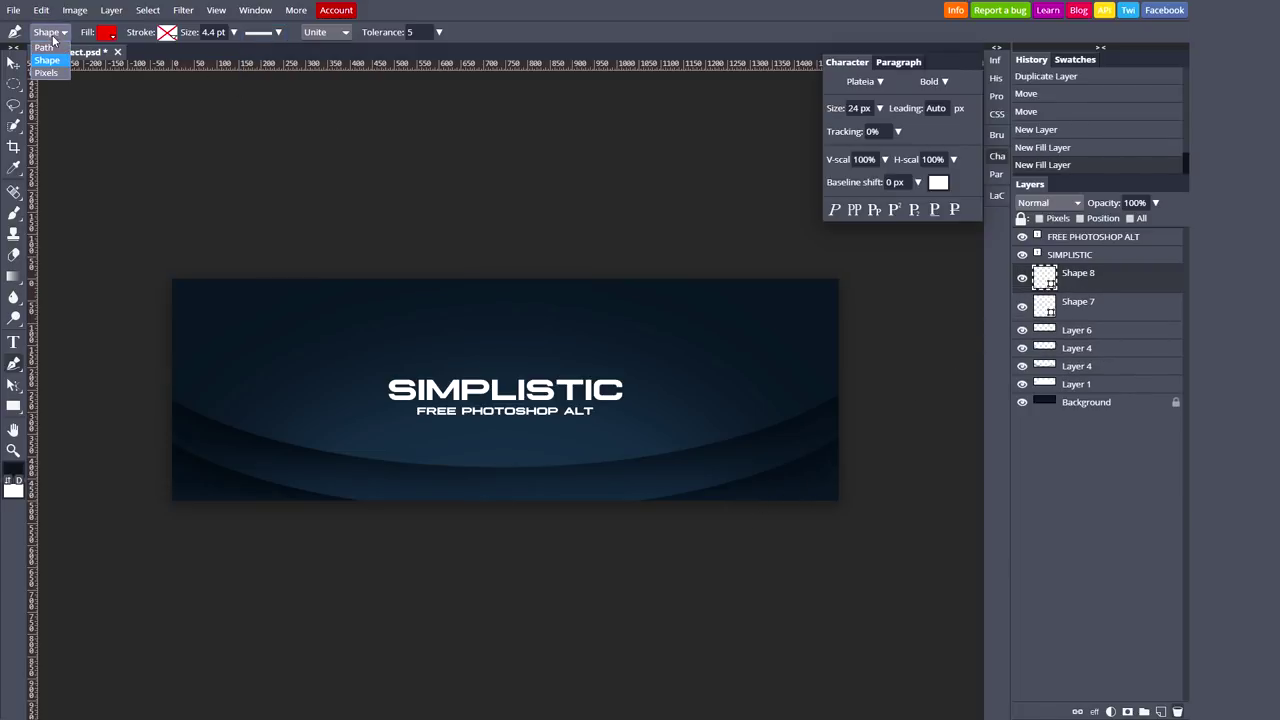
pyautogui.click(48, 61)
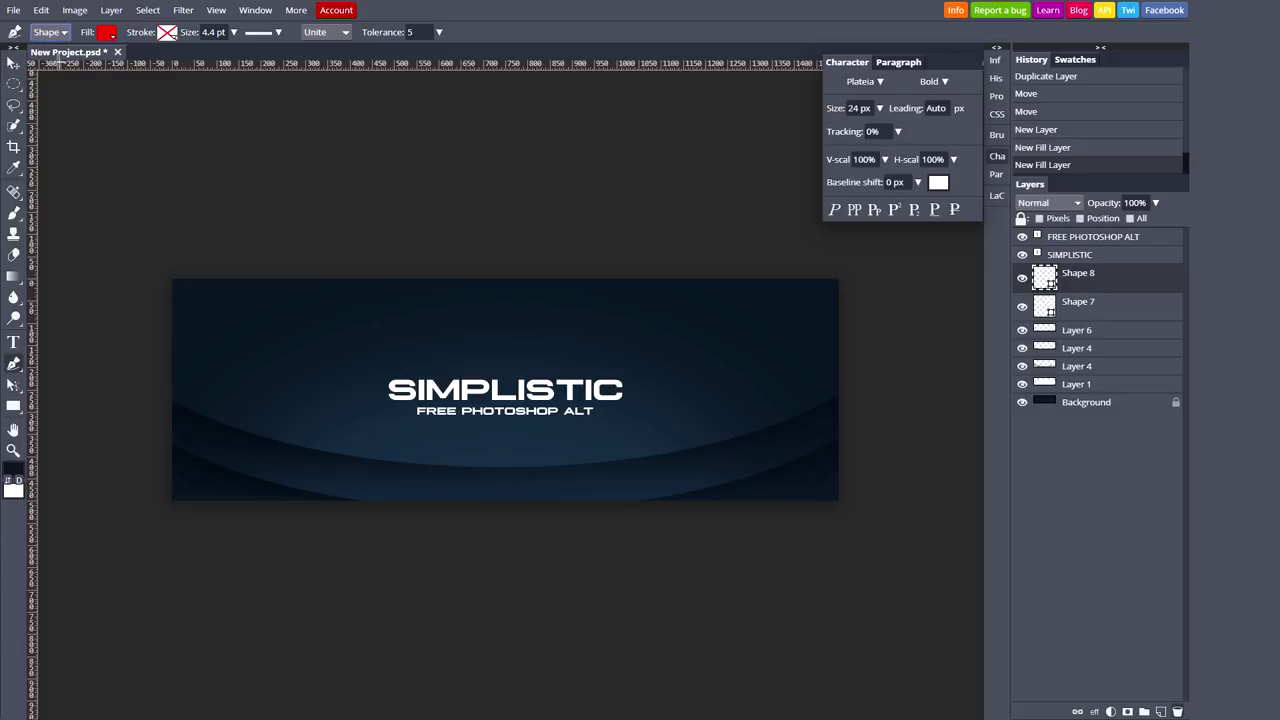
# Step: Delete the Shape 8 and Shape 7 red trial layers
pyautogui.click(1087, 303)
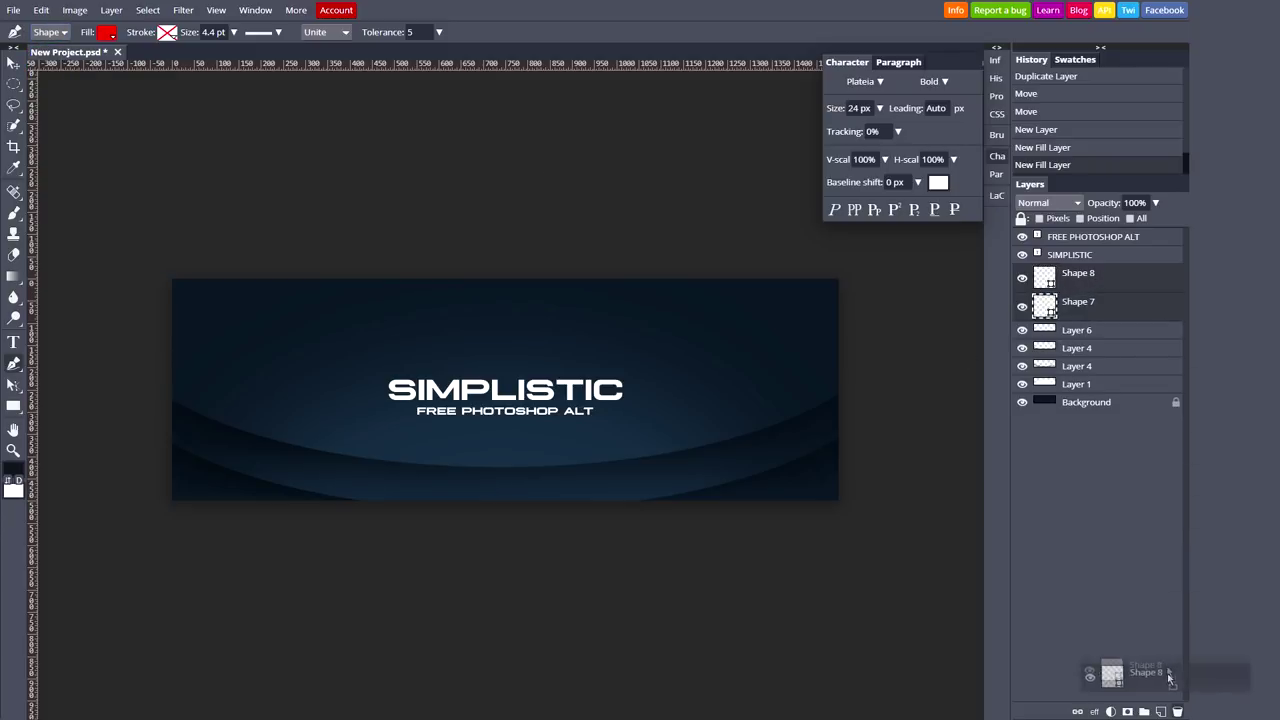
pyautogui.click(1177, 711)
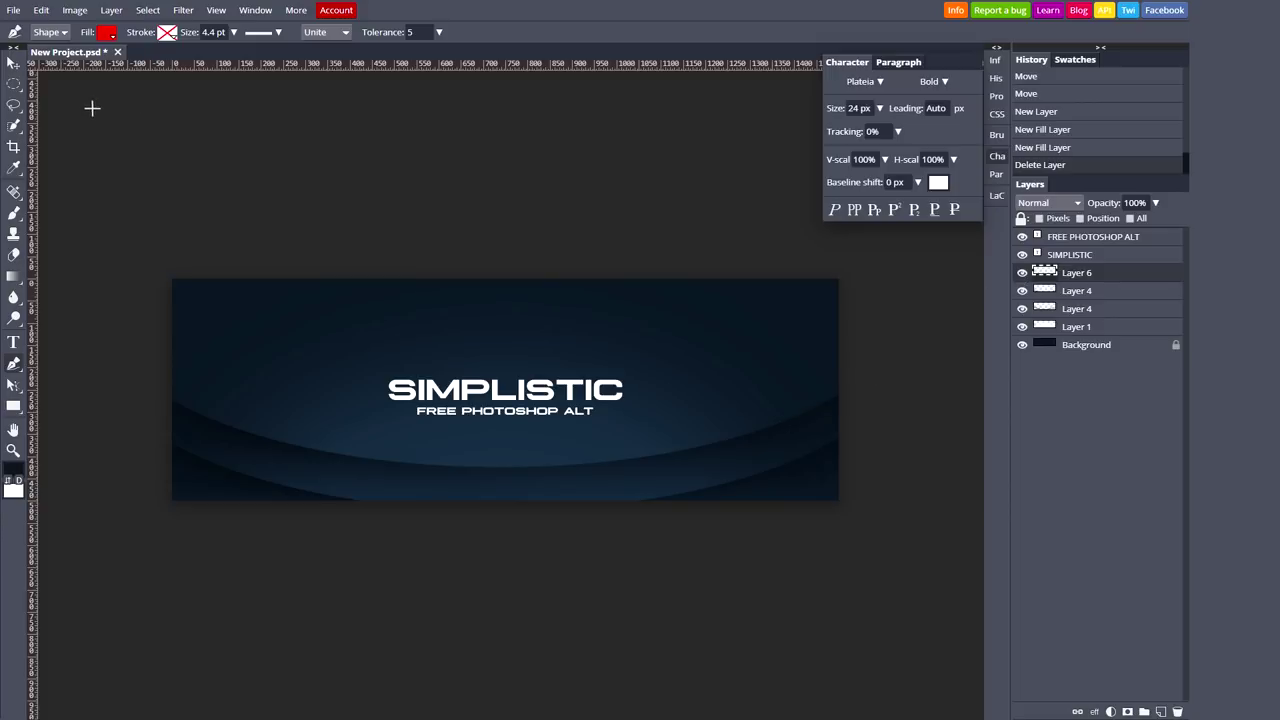
pyautogui.rightClick(13, 364)
pyautogui.click(62, 368)
# Step: Clear the stray pen path, trash the empty Shape 7 layer and add Layer 7
pyautogui.click(749, 498)
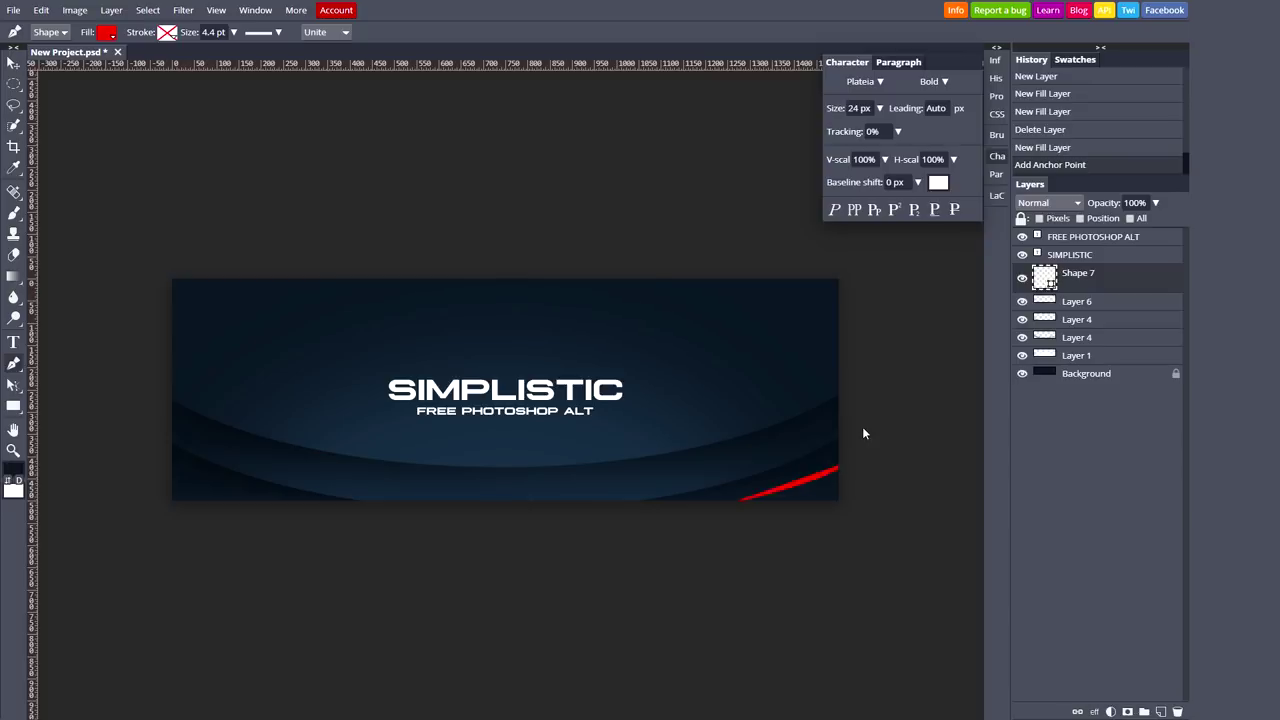
pyautogui.hotkey('ctrl', 'z')
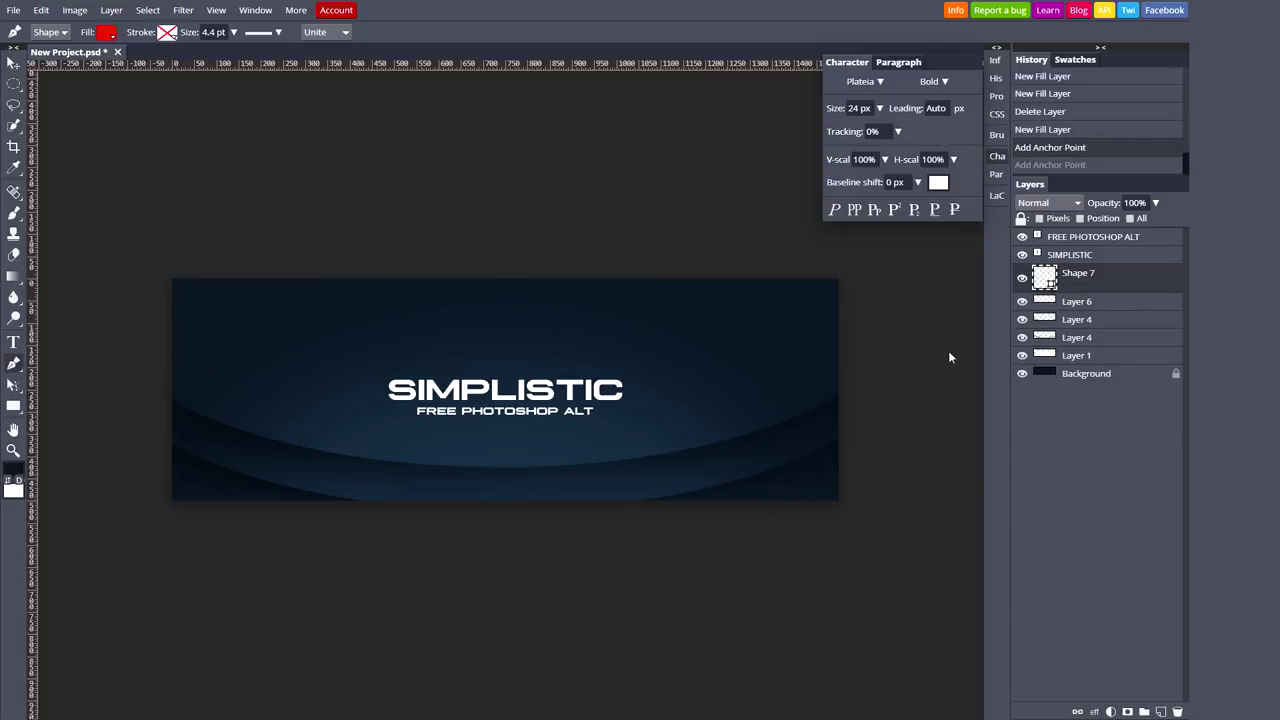
pyautogui.click(894, 390)
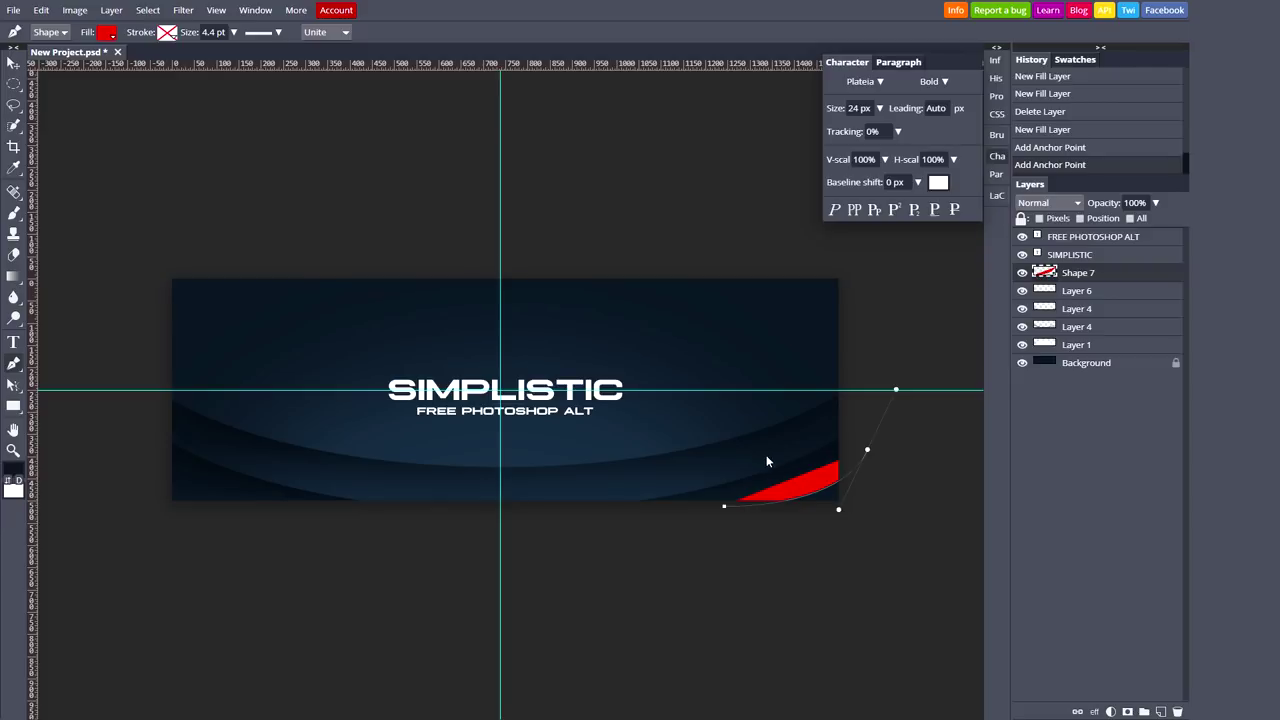
pyautogui.press('Delete')
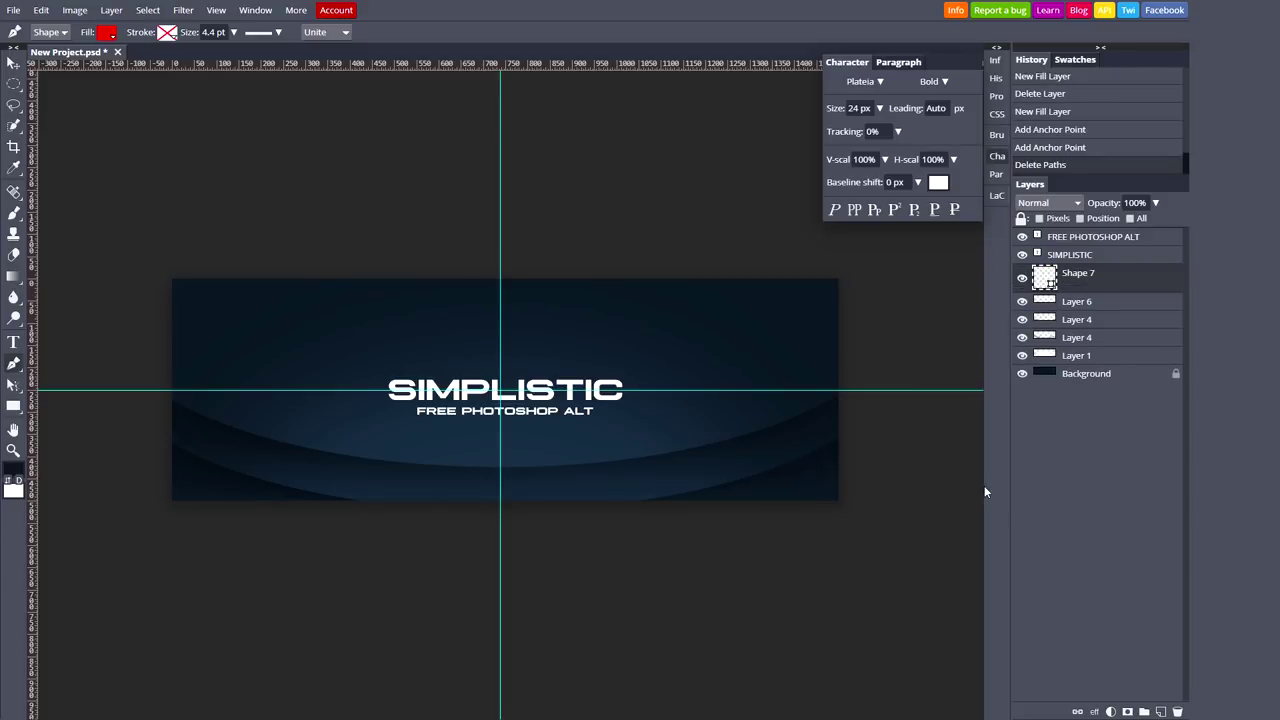
pyautogui.moveTo(1126, 284); pyautogui.dragTo(1178, 712)
pyautogui.click(1160, 711)
# Step: Draw a closed curved wedge path around the banner's bottom-right corner
pyautogui.scroll(2, 791, 491)
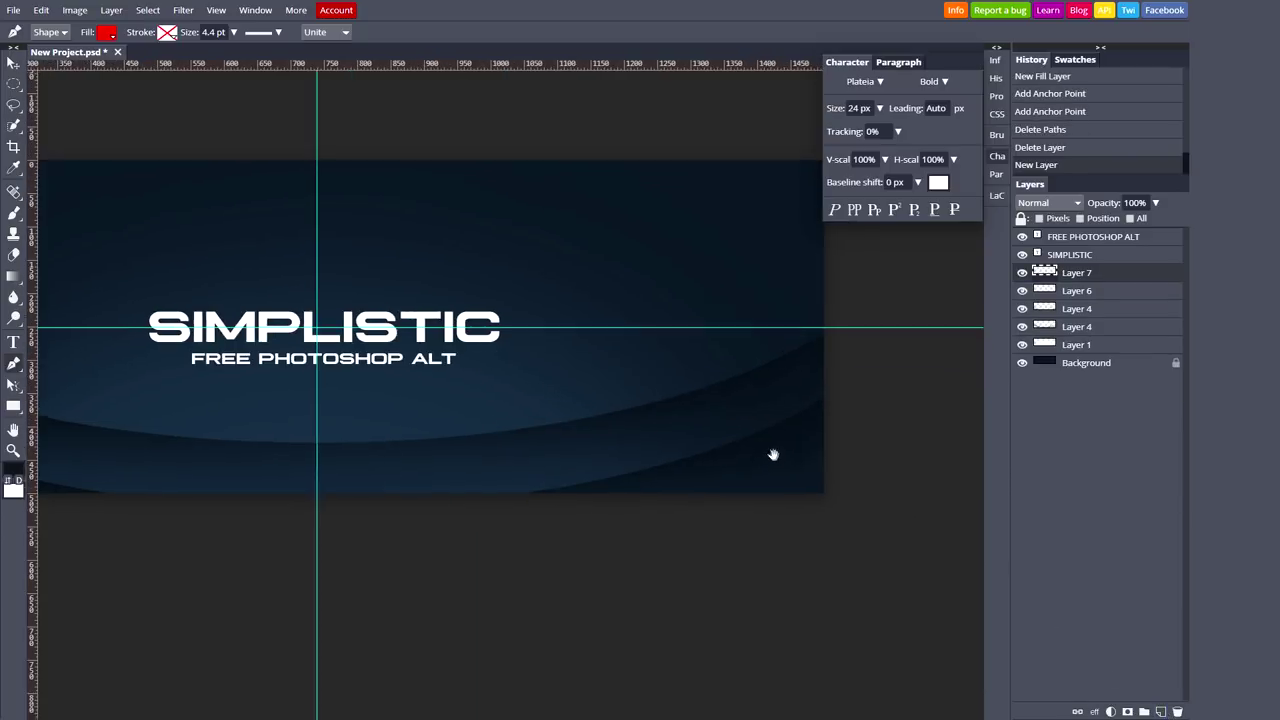
pyautogui.moveTo(773, 455); pyautogui.dragTo(751, 441)
pyautogui.click(621, 493)
pyautogui.click(813, 420)
pyautogui.click(825, 394)
pyautogui.click(838, 368)
pyautogui.moveTo(851, 353); pyautogui.dragTo(866, 334)
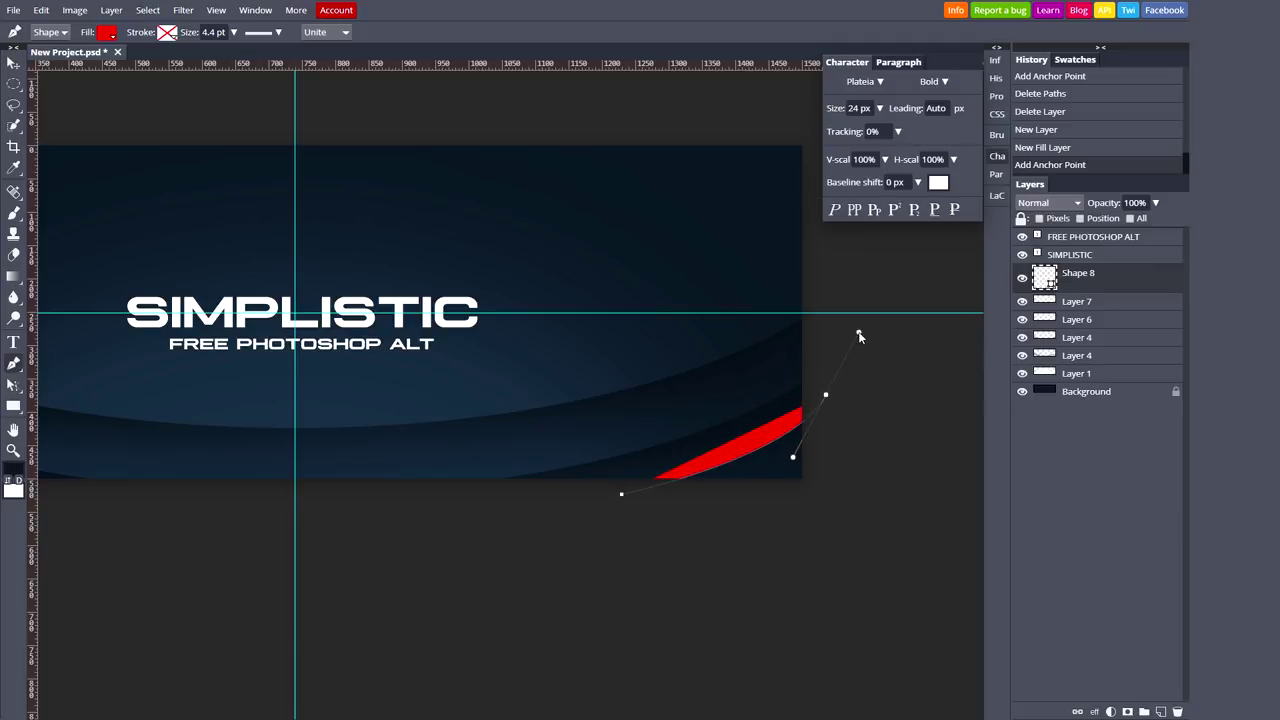
pyautogui.click(871, 449)
pyautogui.click(861, 517)
pyautogui.click(788, 529)
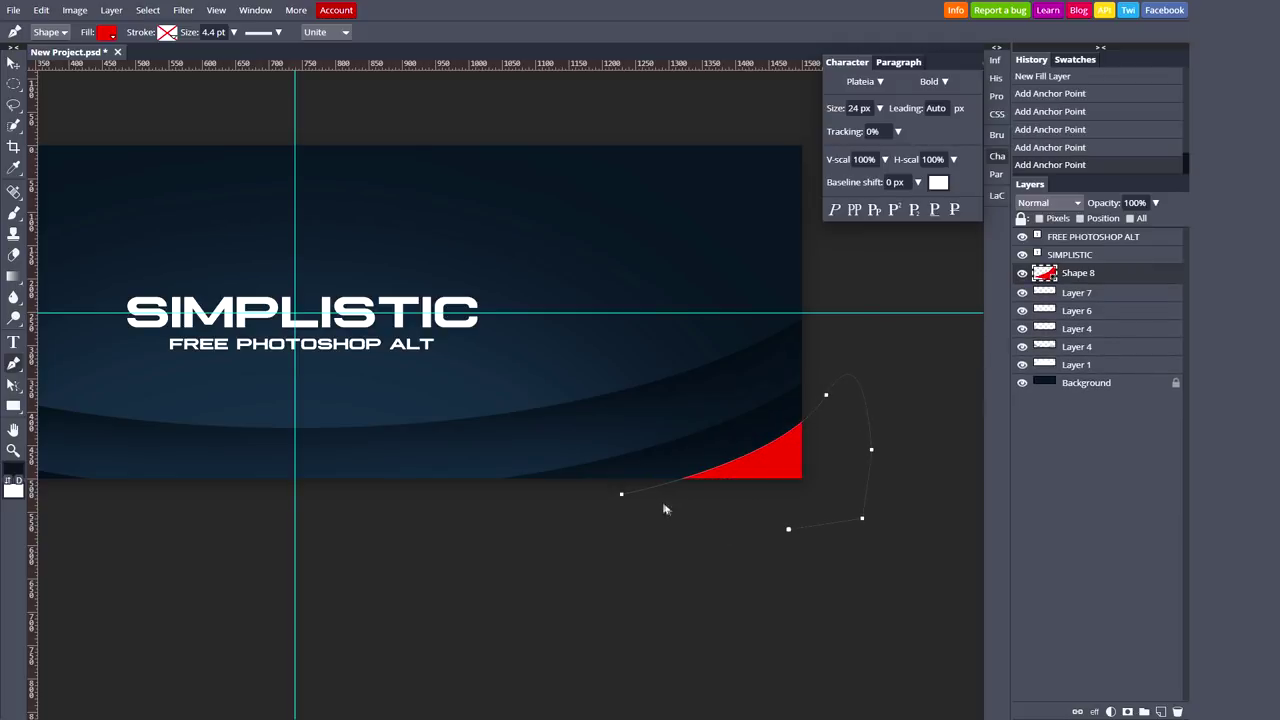
pyautogui.click(621, 494)
# Step: Try repositioning the swoosh with Move and Path Selection, undoing each move
pyautogui.moveTo(827, 437); pyautogui.dragTo(829, 520)
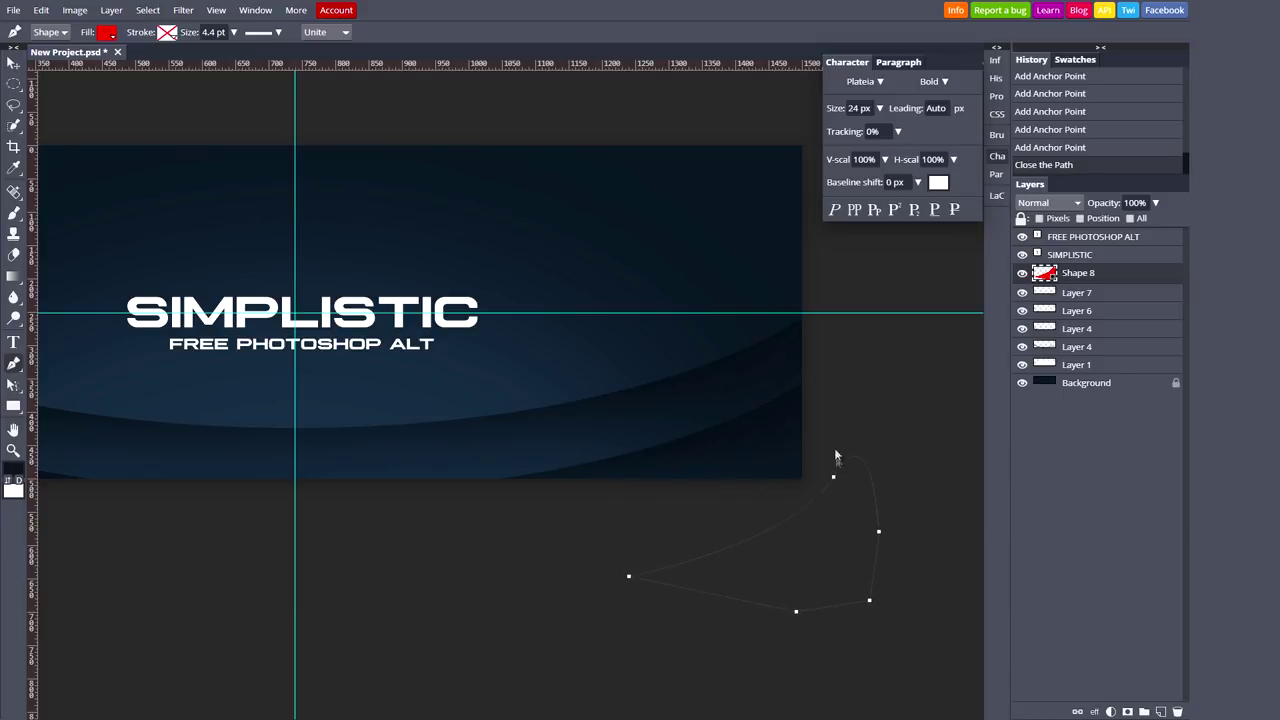
pyautogui.hotkey('ctrl', 'z')
pyautogui.click(13, 63)
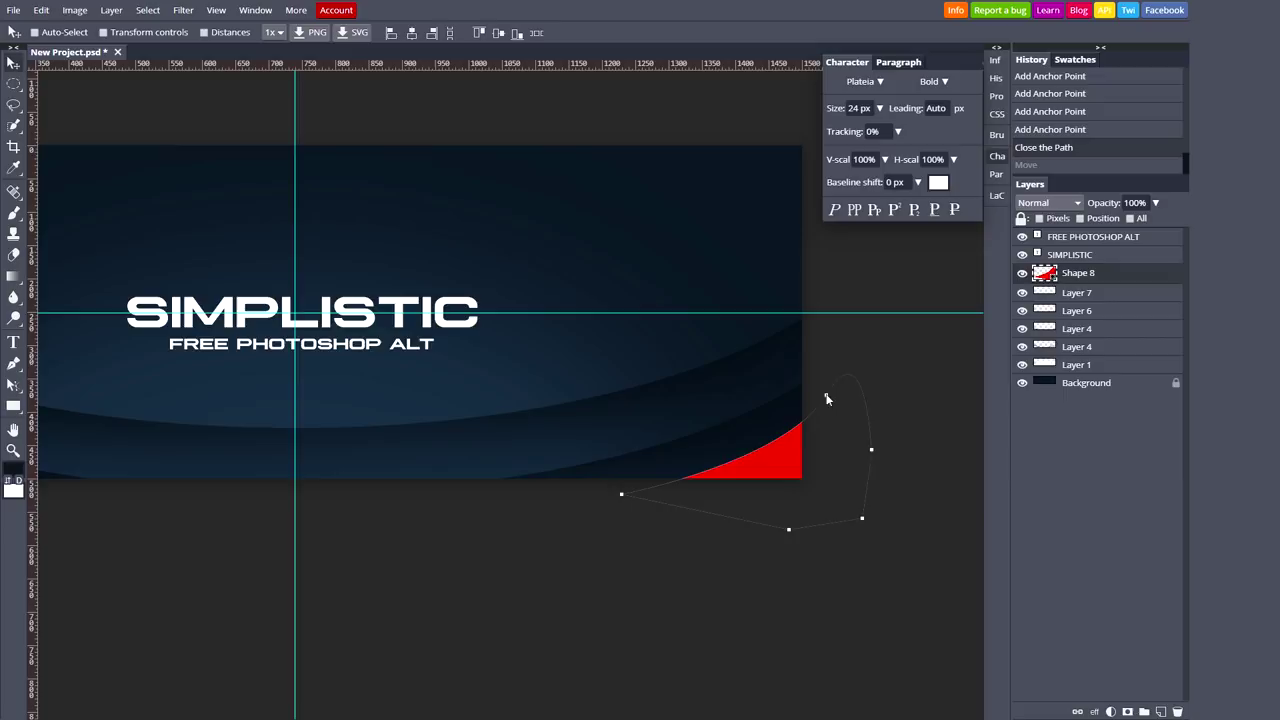
pyautogui.moveTo(827, 399)
pyautogui.mouseDown()
pyautogui.moveTo(827, 432)
pyautogui.moveTo(815, 386)
pyautogui.mouseUp()
pyautogui.hotkey('ctrl', 'z')
pyautogui.click(12, 388)
pyautogui.click(88, 388)
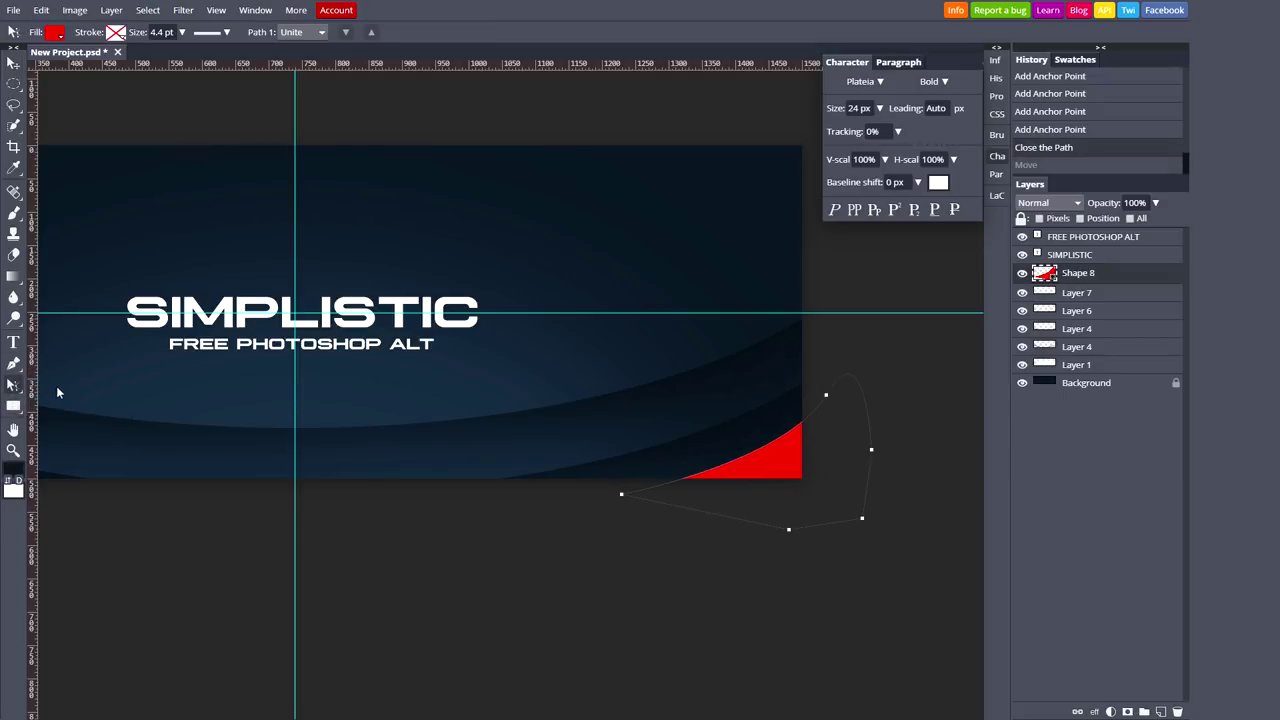
pyautogui.click(827, 401)
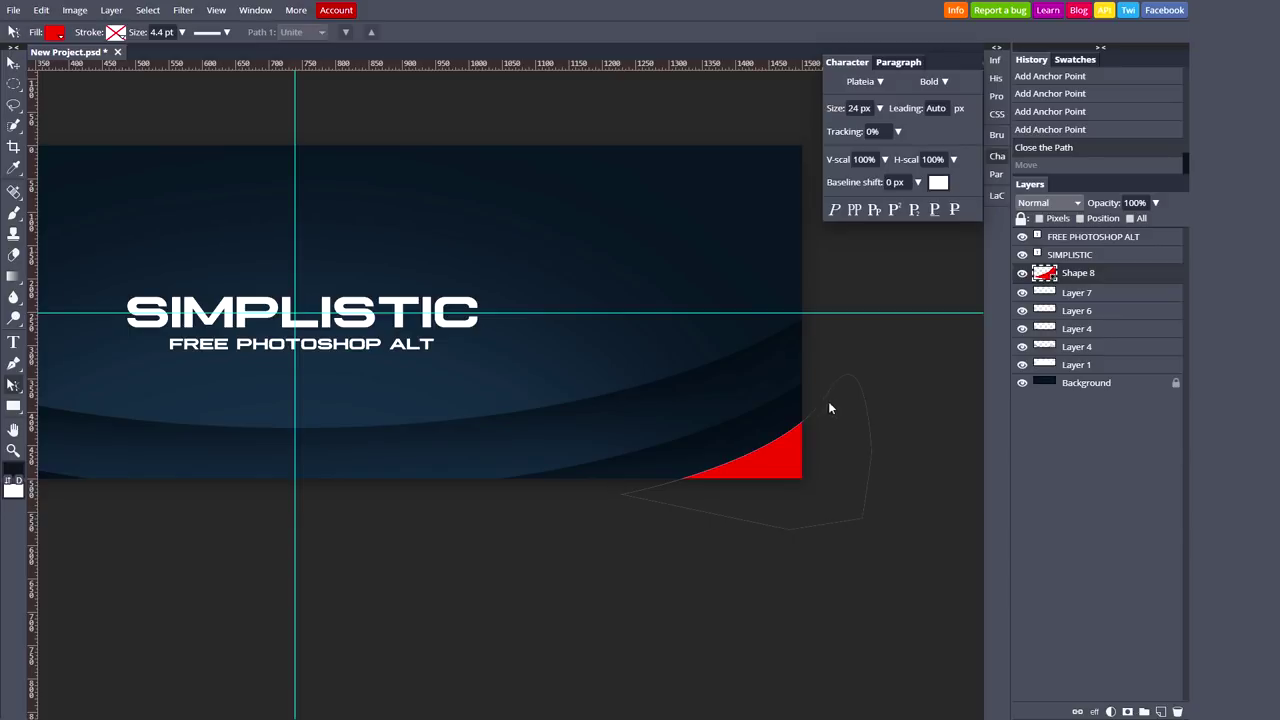
pyautogui.moveTo(837, 420); pyautogui.dragTo(825, 398)
pyautogui.click(822, 392)
pyautogui.moveTo(820, 388)
pyautogui.mouseDown()
pyautogui.moveTo(827, 396)
pyautogui.moveTo(807, 385)
pyautogui.mouseUp()
pyautogui.hotkey('ctrl', 'z')
# Step: With Direct Selection, pull the swoosh's lower-left anchor further left
pyautogui.rightClick(13, 385)
pyautogui.click(60, 405)
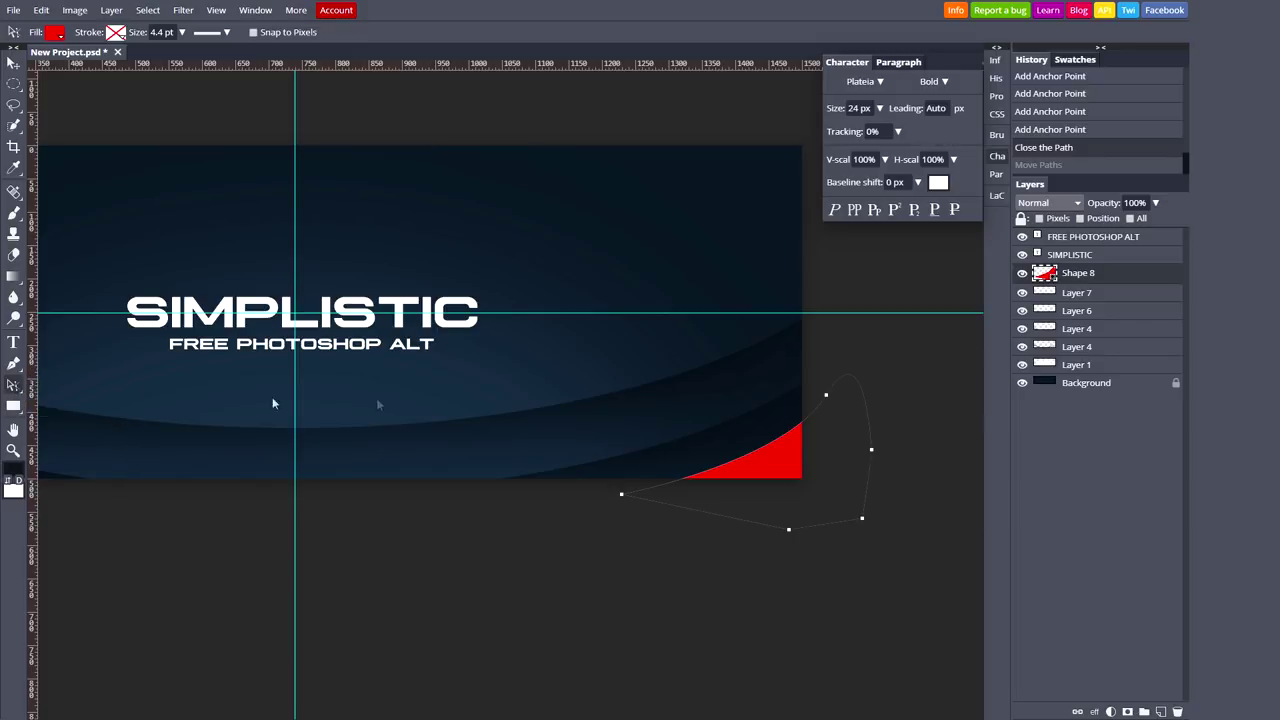
pyautogui.moveTo(825, 396); pyautogui.dragTo(861, 381)
pyautogui.hotkey('ctrl', 'z')
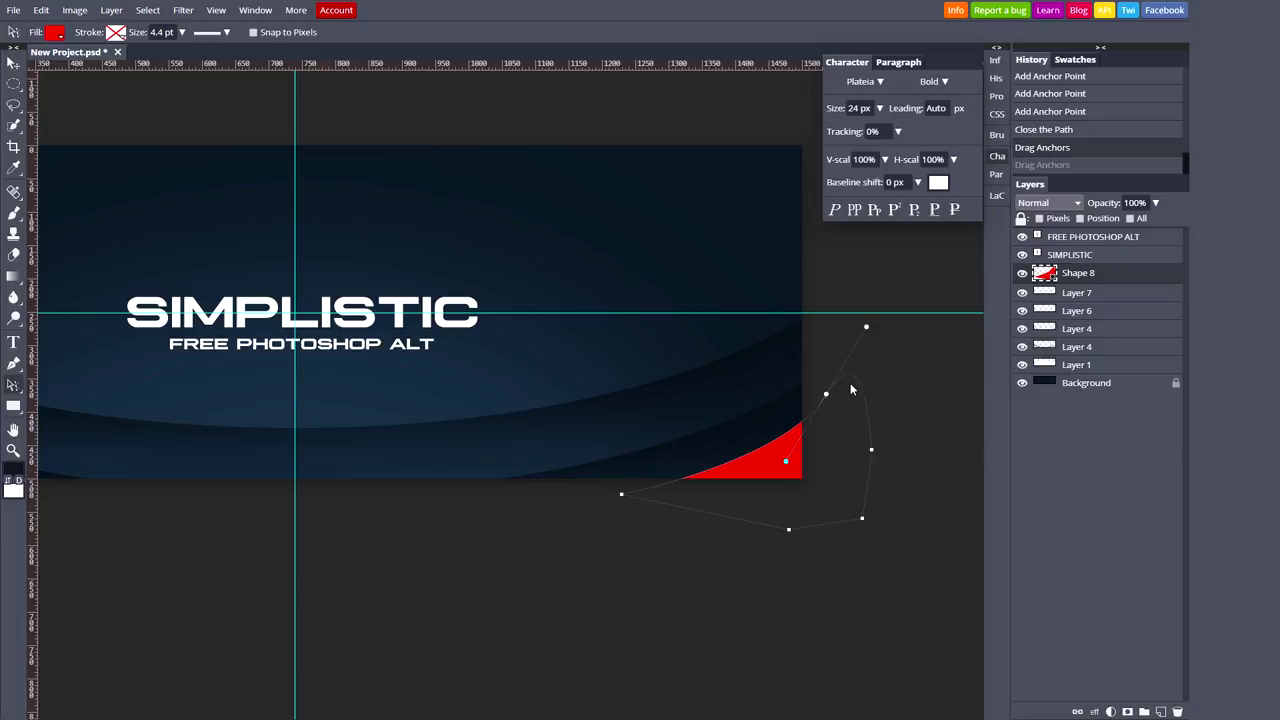
pyautogui.moveTo(620, 496); pyautogui.dragTo(609, 497)
pyautogui.hotkey('ctrl', 'z')
pyautogui.click(622, 496)
pyautogui.moveTo(621, 496); pyautogui.dragTo(598, 495)
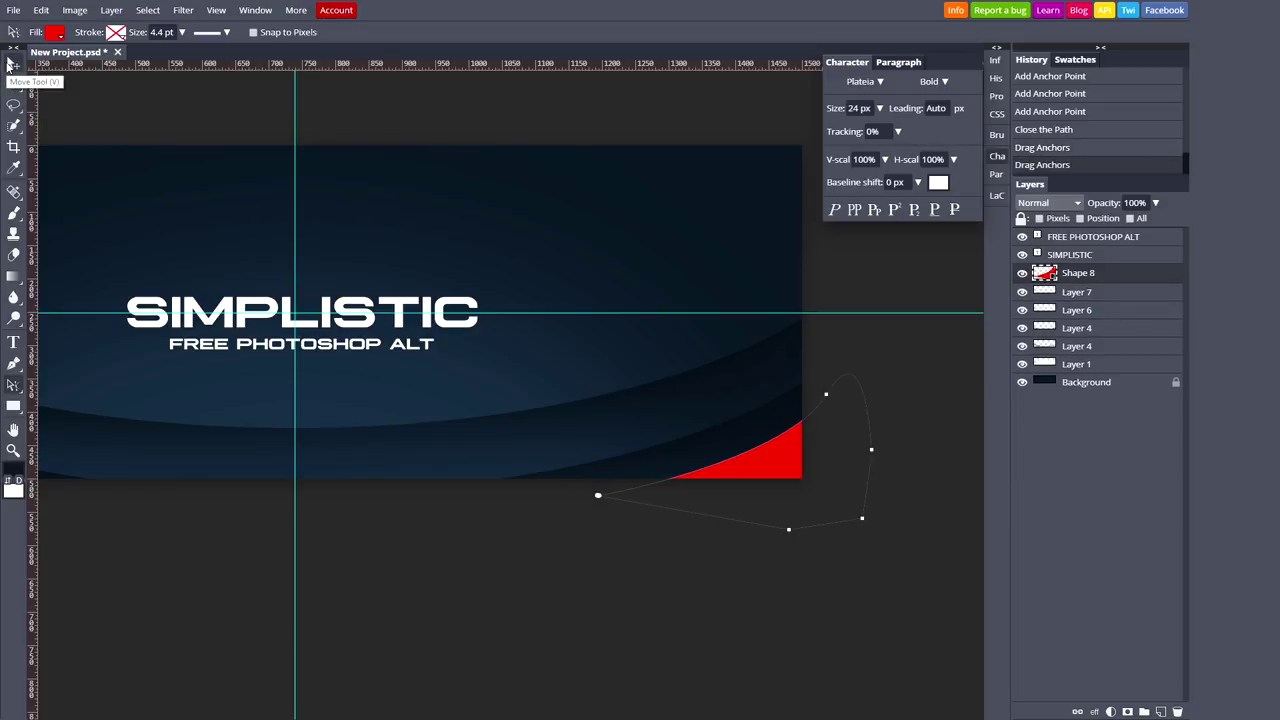
pyautogui.click(13, 63)
# Step: Rasterize Shape 8 and add a Gradient Overlay layer style to it
pyautogui.rightClick(1058, 276)
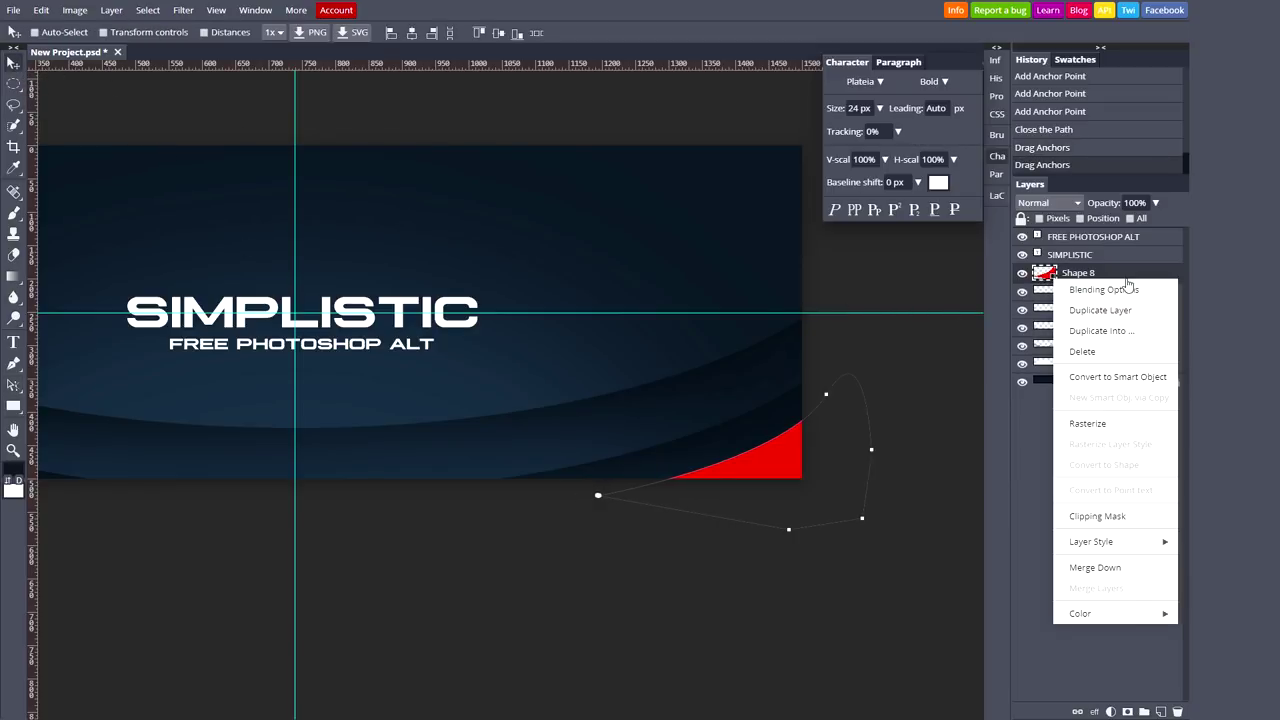
pyautogui.click(1100, 423)
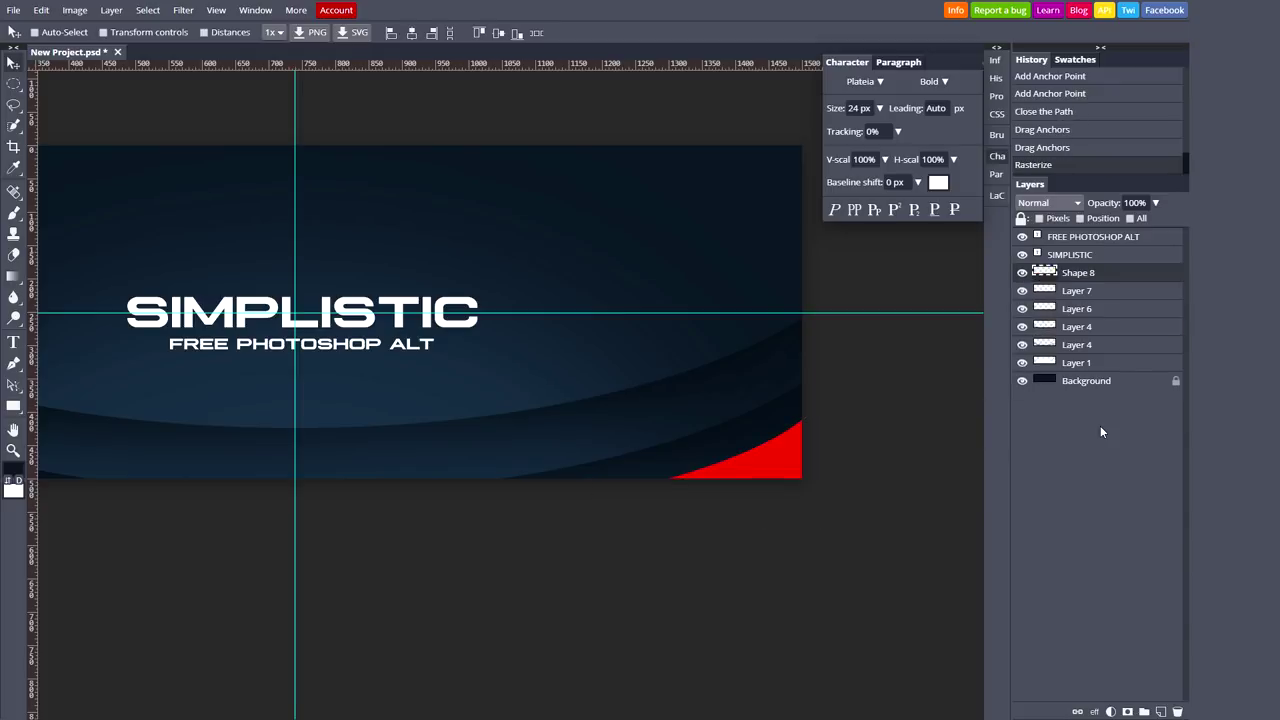
pyautogui.doubleClick(1140, 280)
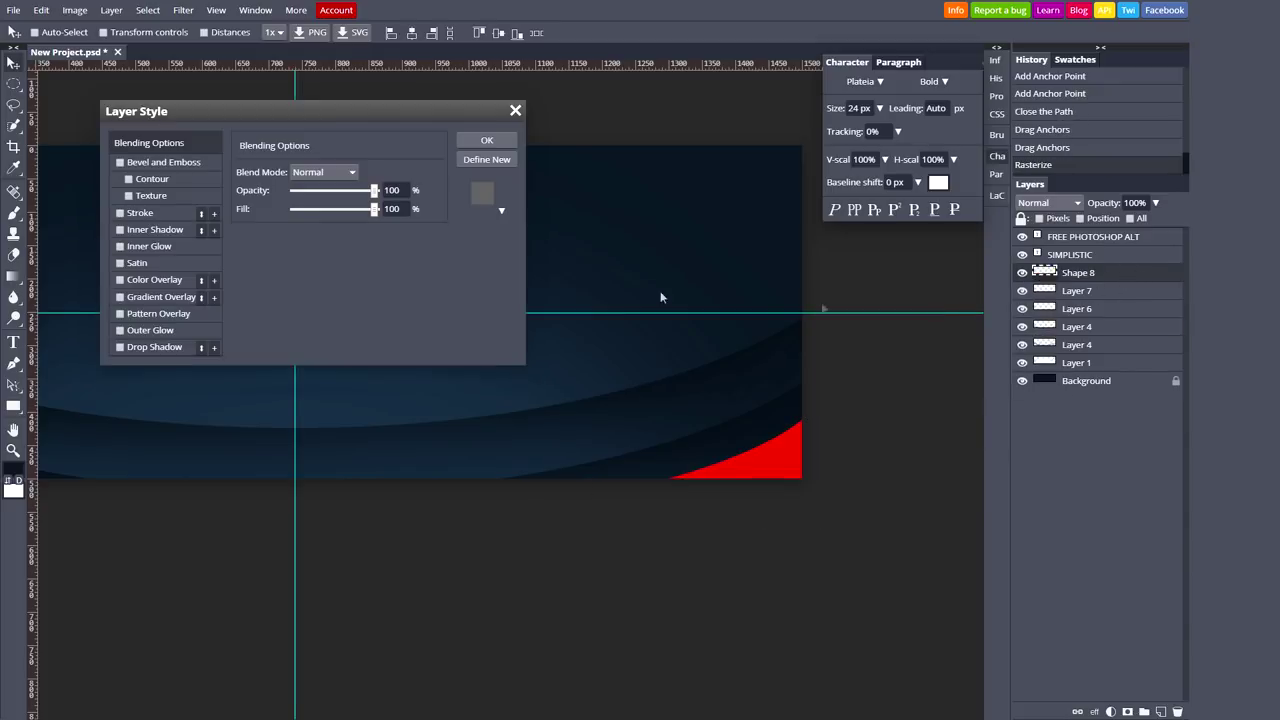
pyautogui.click(155, 298)
pyautogui.click(310, 207)
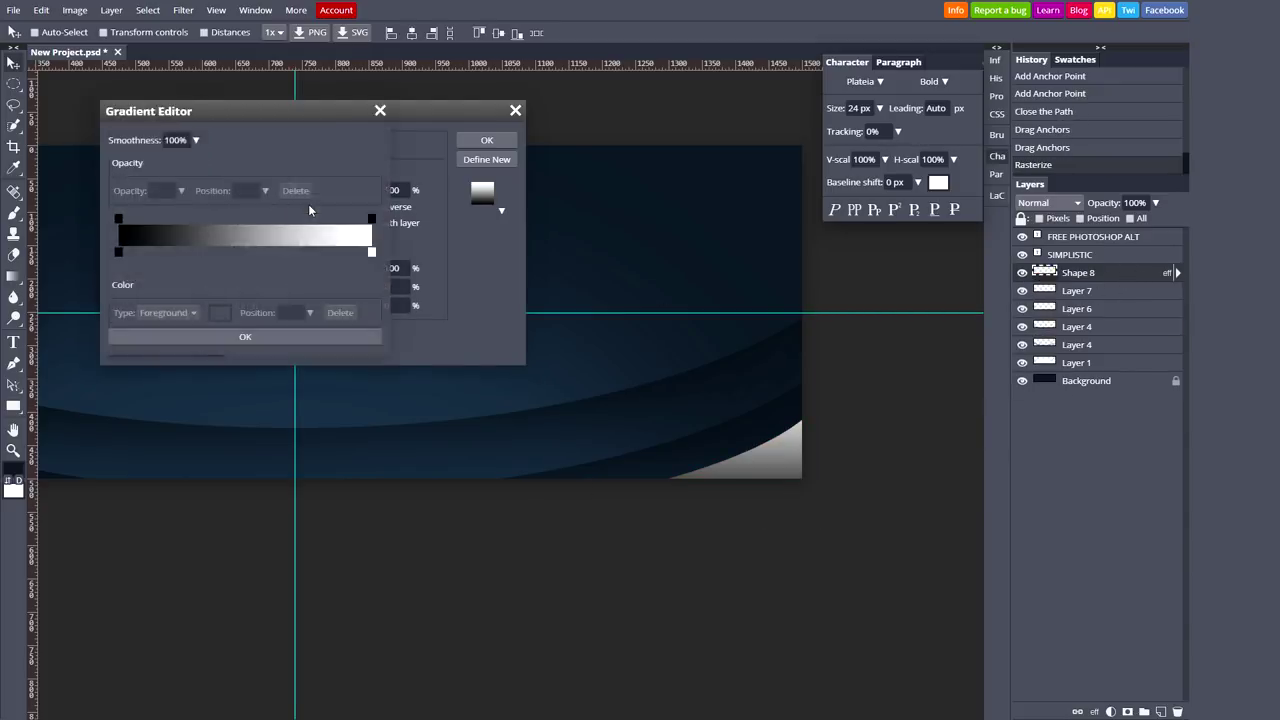
# Step: Set the gradient's left colour stop to orange e57428
pyautogui.click(120, 256)
pyautogui.doubleClick(121, 257)
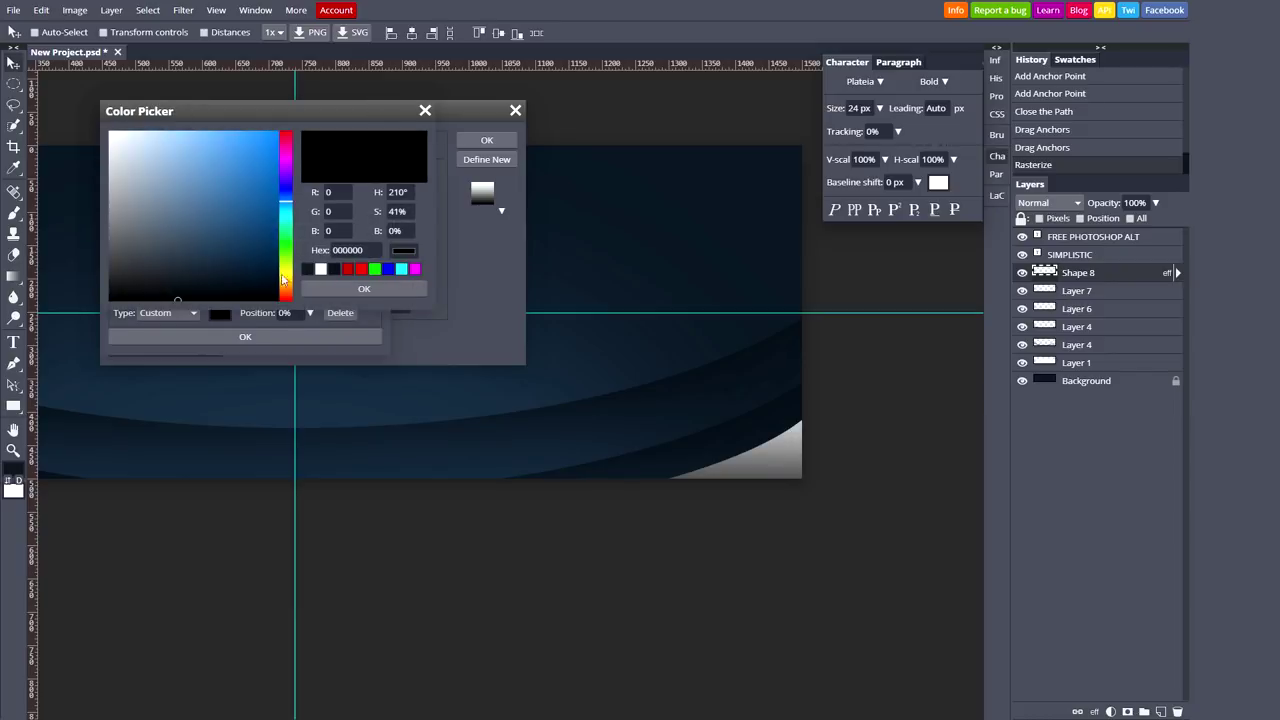
pyautogui.click(284, 293)
pyautogui.click(236, 170)
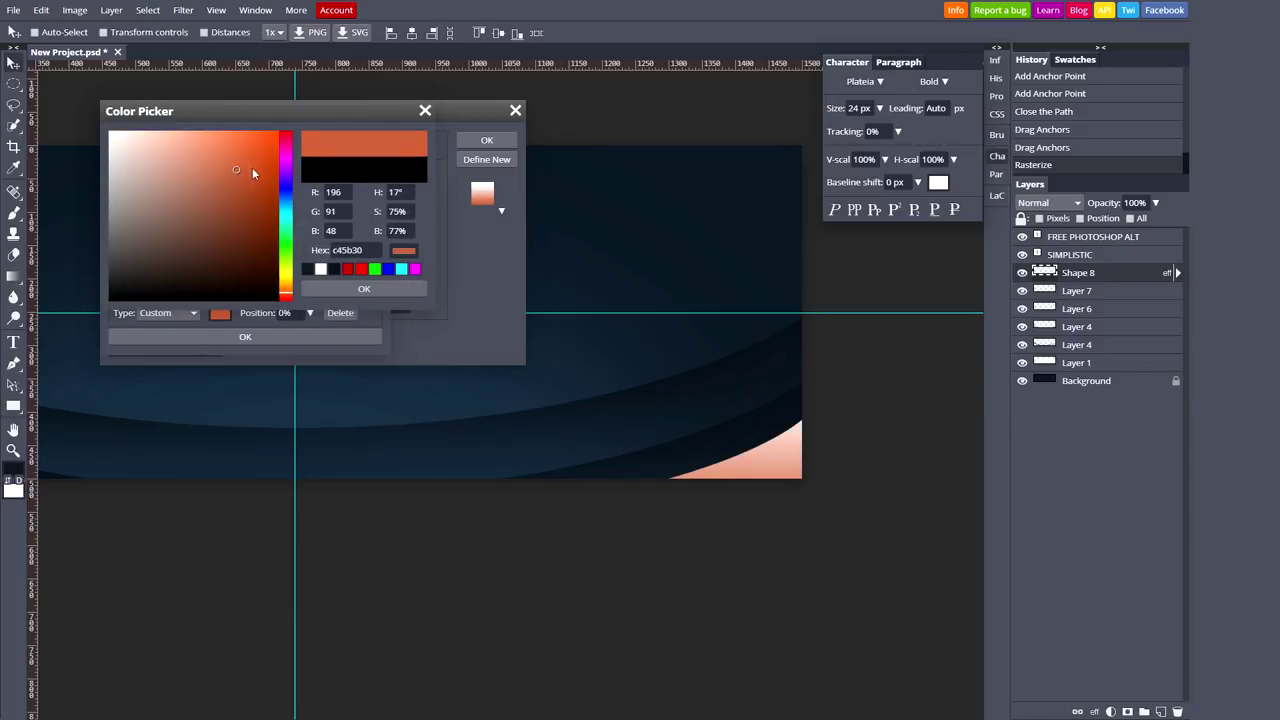
pyautogui.click(285, 294)
pyautogui.click(248, 147)
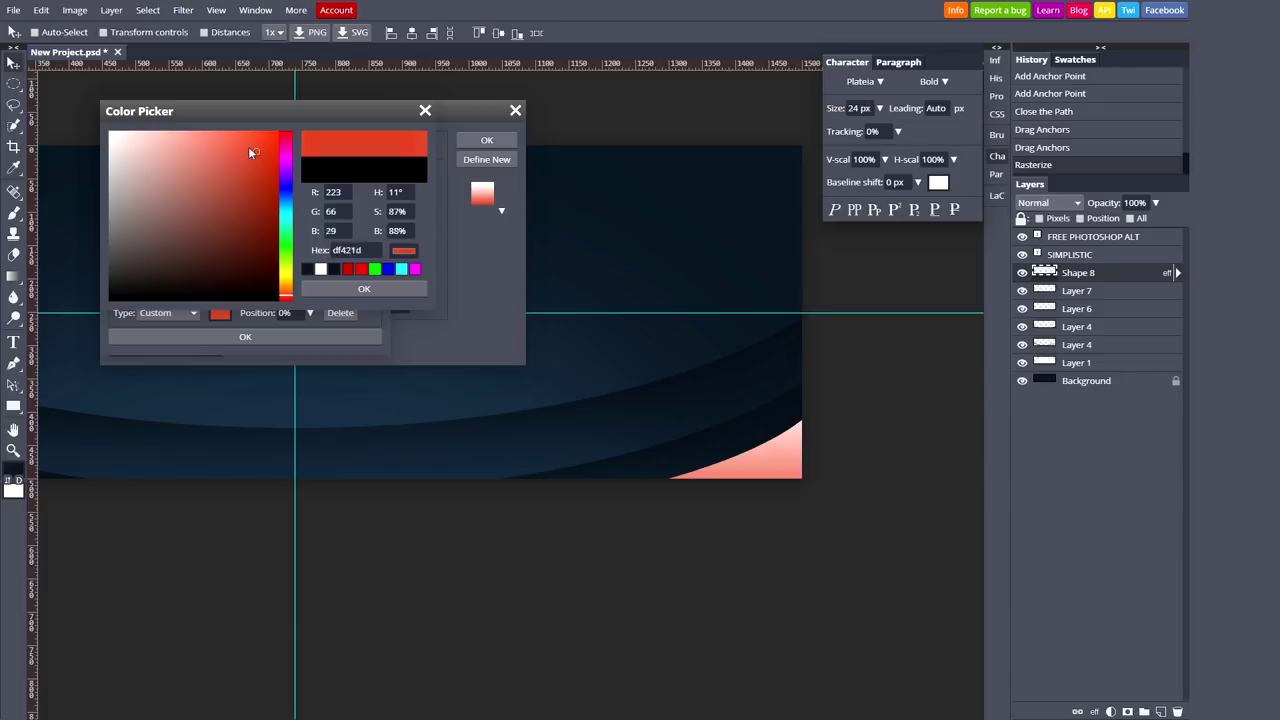
pyautogui.click(286, 289)
pyautogui.click(286, 291)
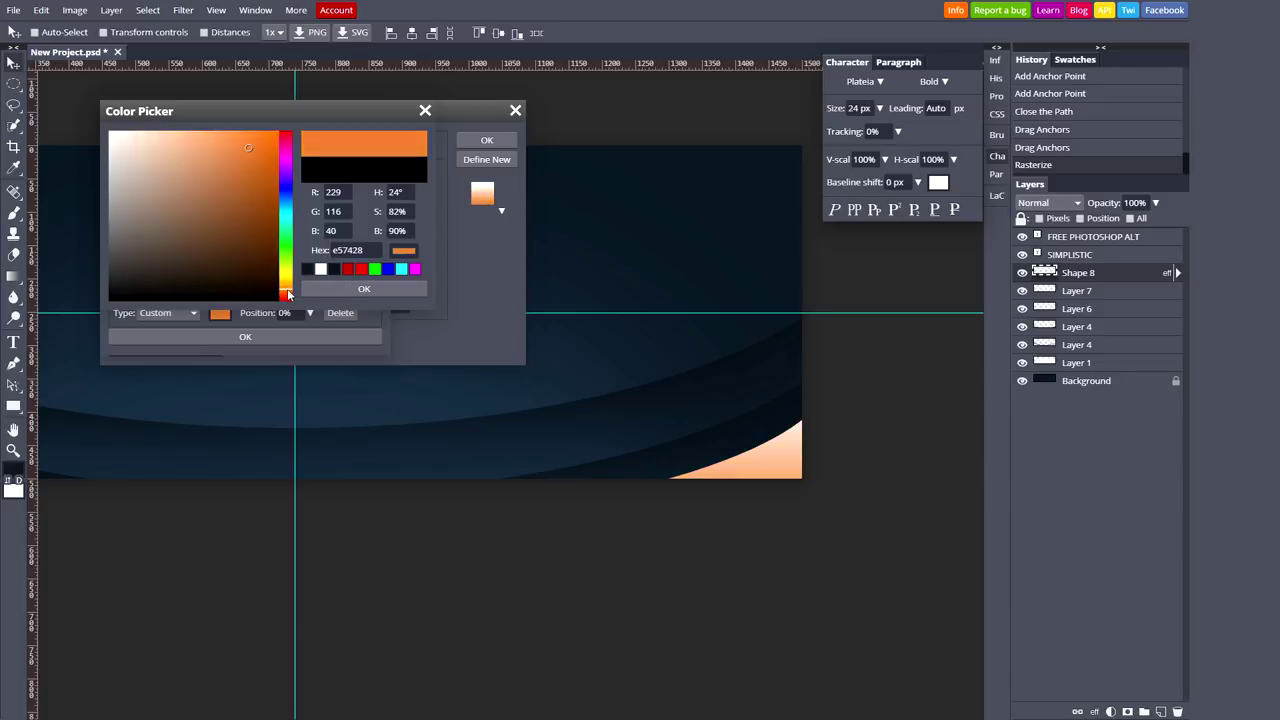
pyautogui.click(345, 290)
# Step: Set the right gradient stop to red-orange and confirm the gradient colours
pyautogui.doubleClick(367, 257)
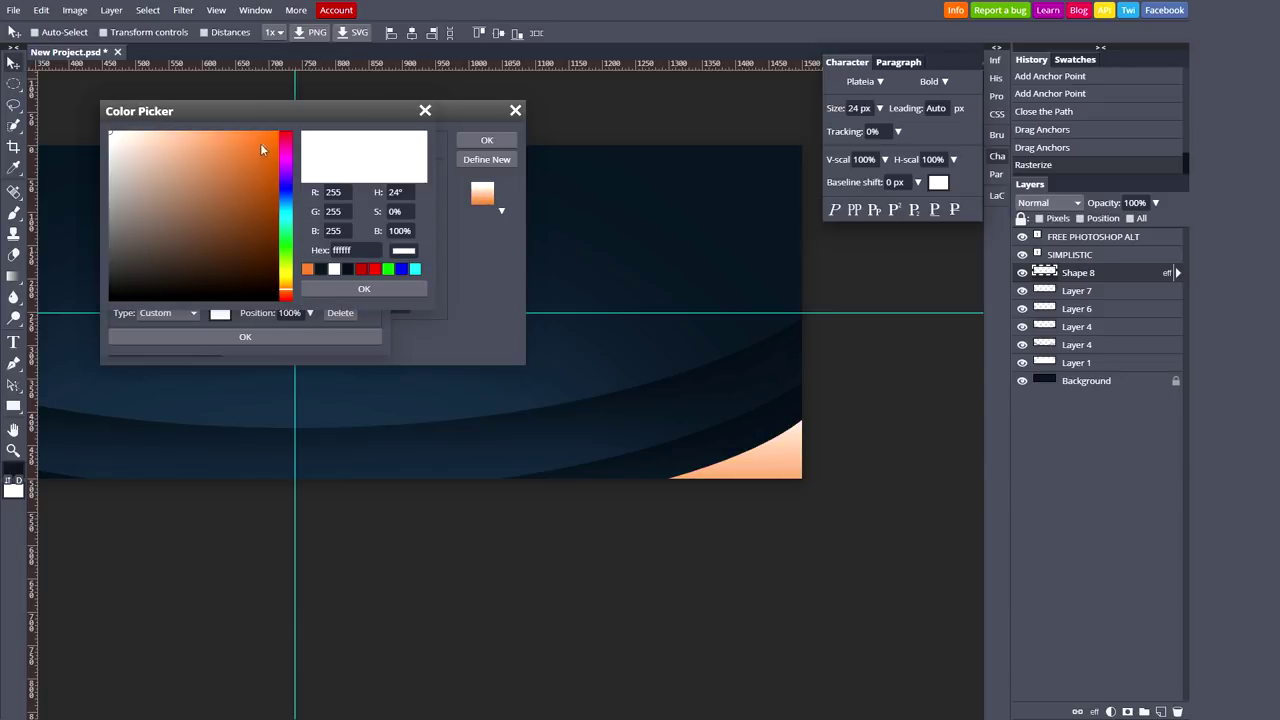
pyautogui.click(259, 138)
pyautogui.click(286, 293)
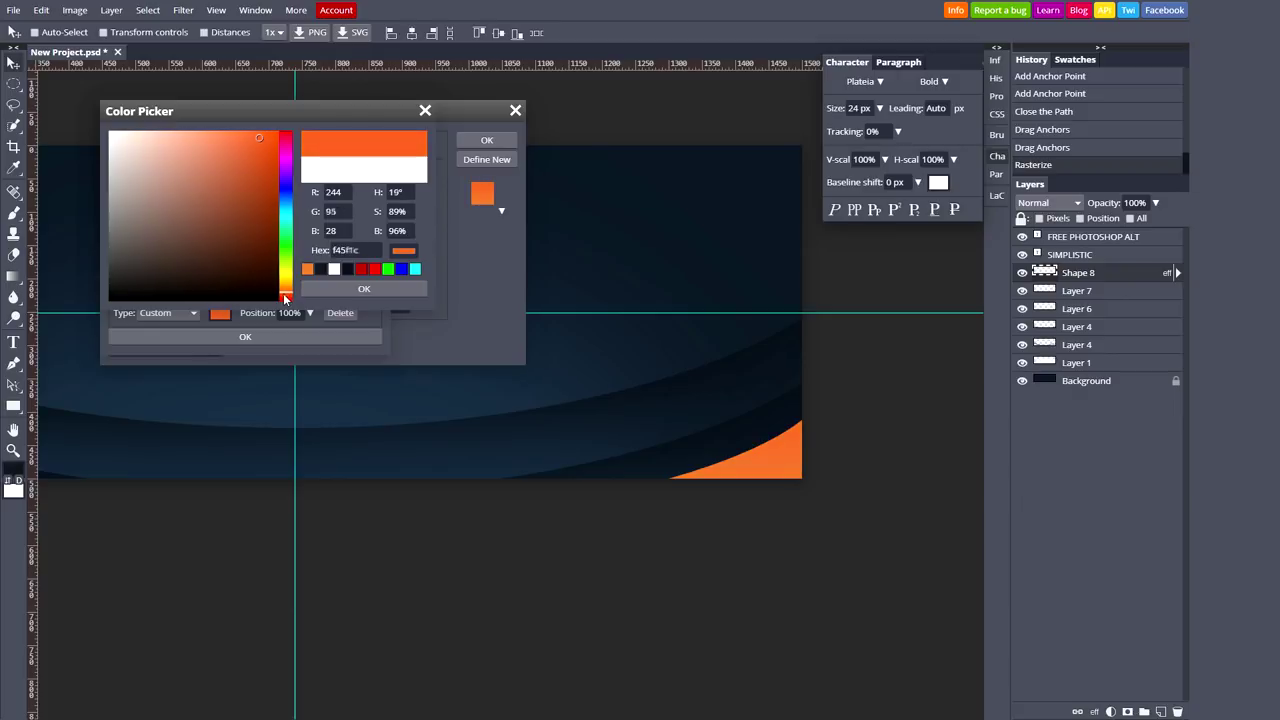
pyautogui.click(286, 296)
pyautogui.click(364, 288)
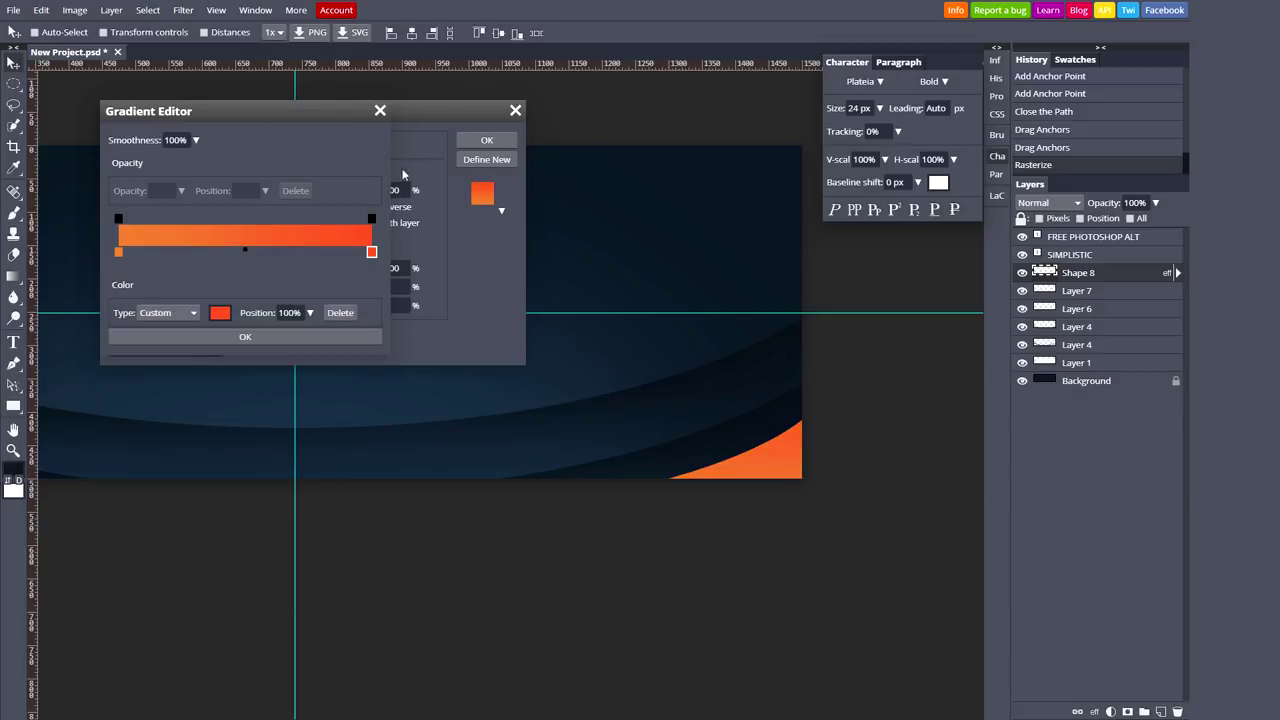
pyautogui.click(245, 336)
# Step: Apply the gradient overlay, add Layer 9 and clip it onto the Shape 8 swoosh
pyautogui.click(486, 140)
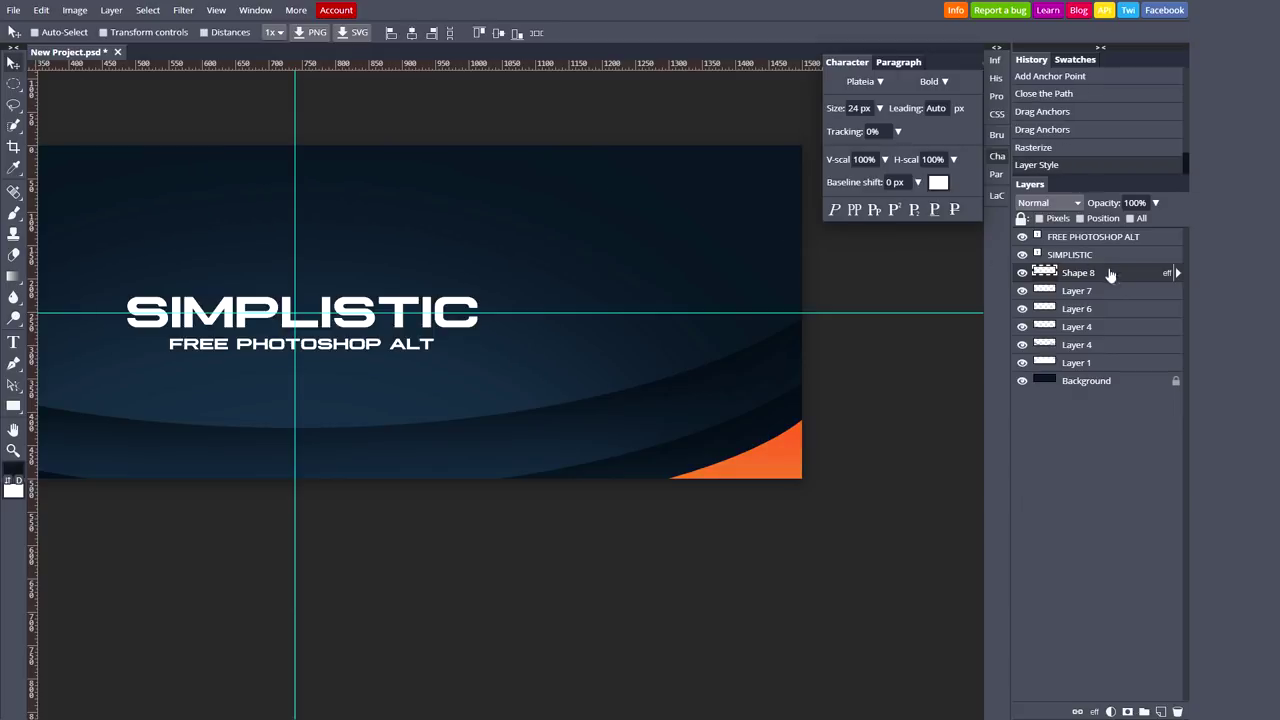
pyautogui.click(1163, 711)
pyautogui.keyDown('alt'); pyautogui.click(1074, 280); pyautogui.keyUp('alt')
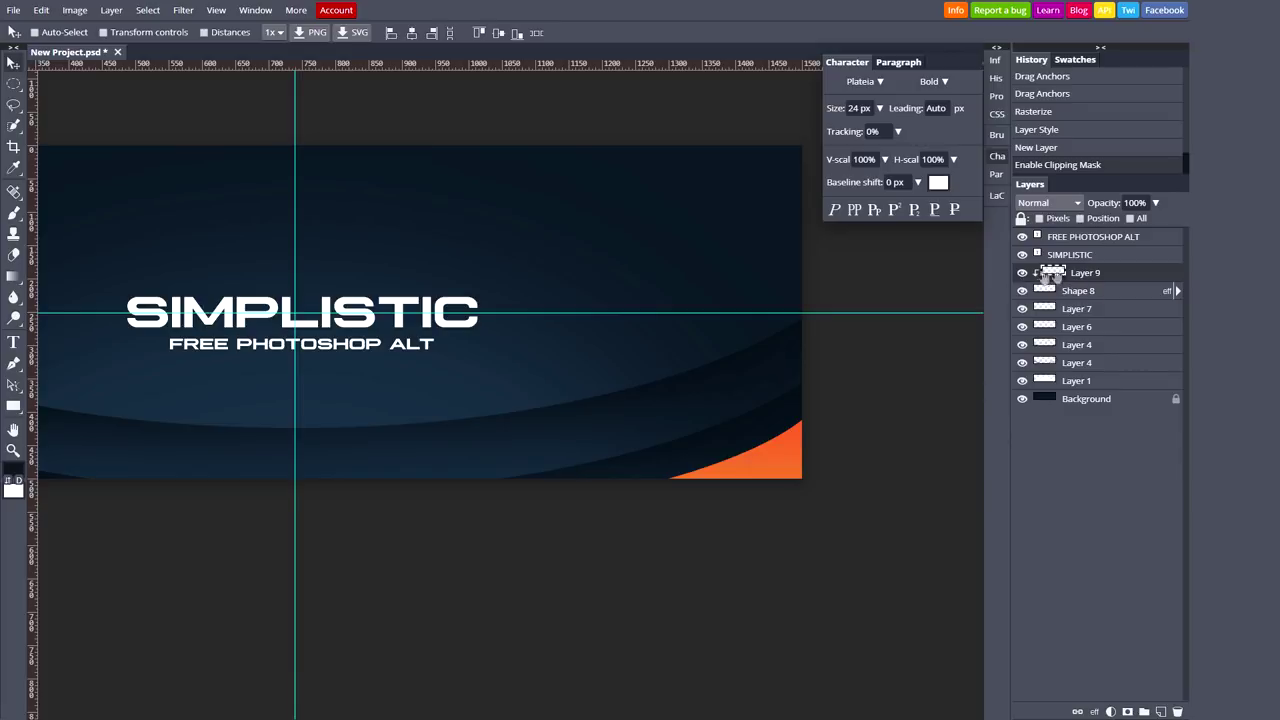
pyautogui.rightClick(1088, 276)
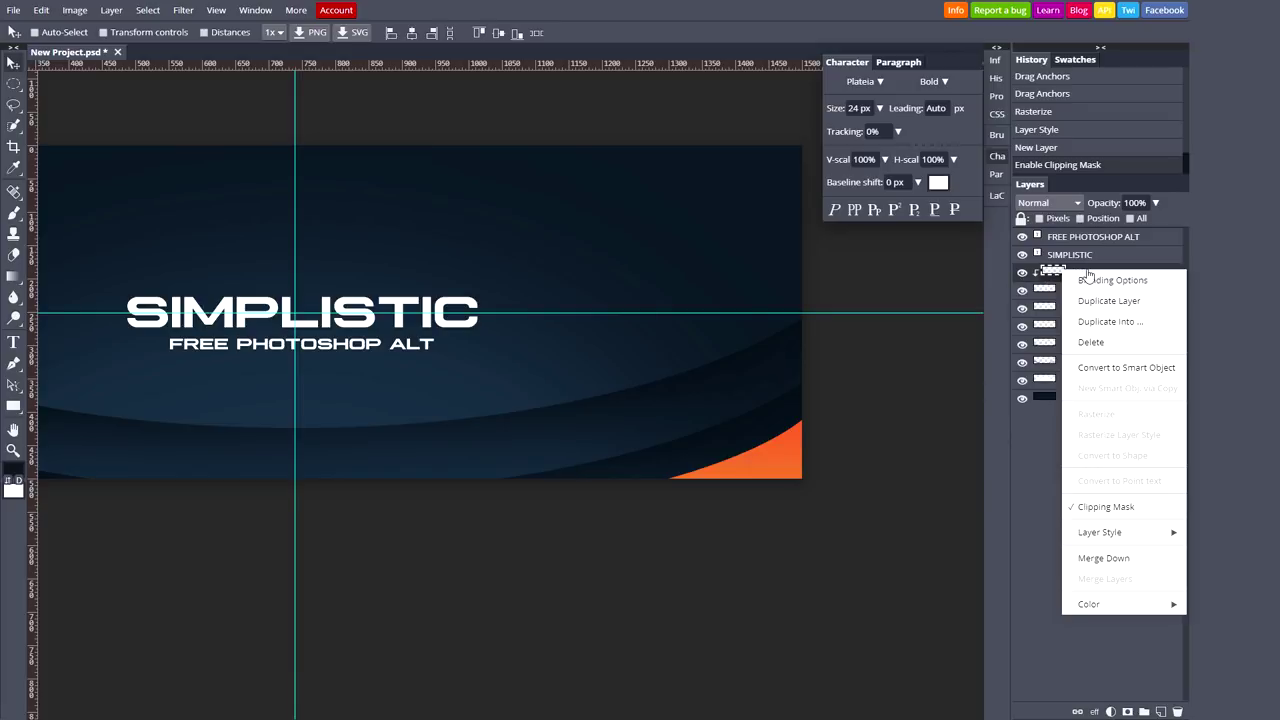
pyautogui.click(1104, 507)
pyautogui.rightClick(1083, 273)
pyautogui.click(1102, 507)
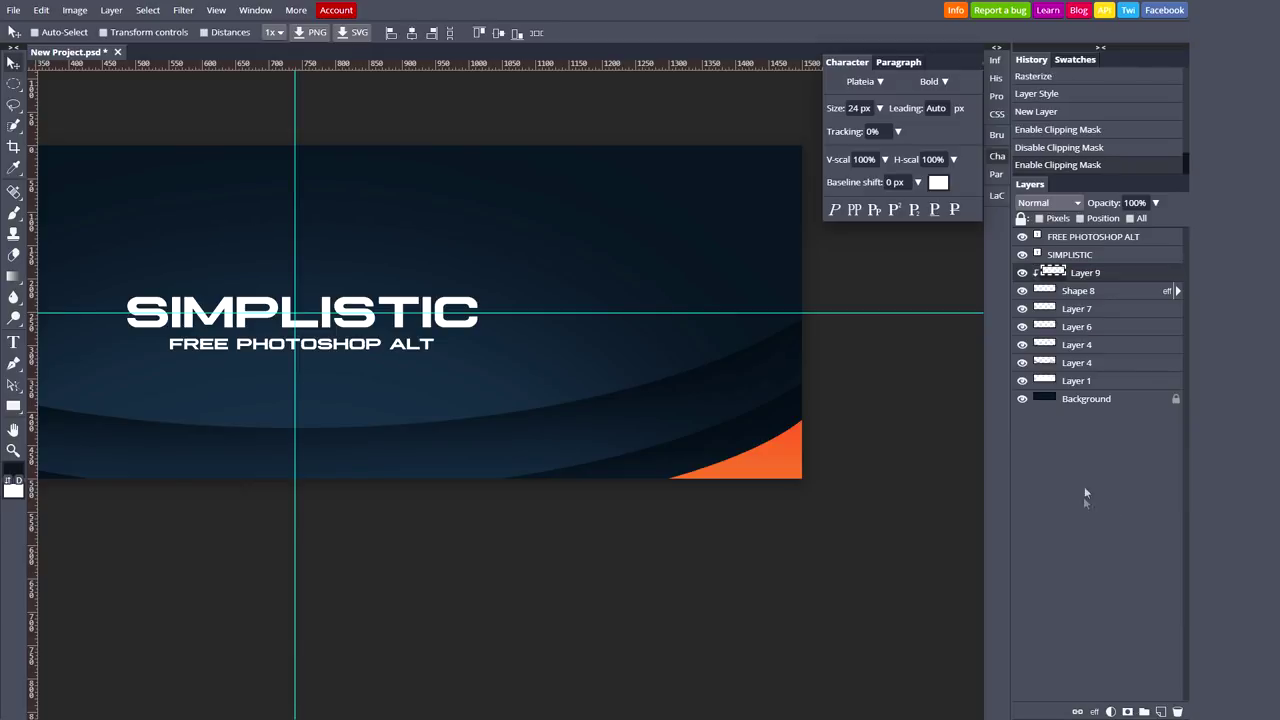
# Step: Draw a new curved pen shape below the swoosh and fill it white
pyautogui.press('p')
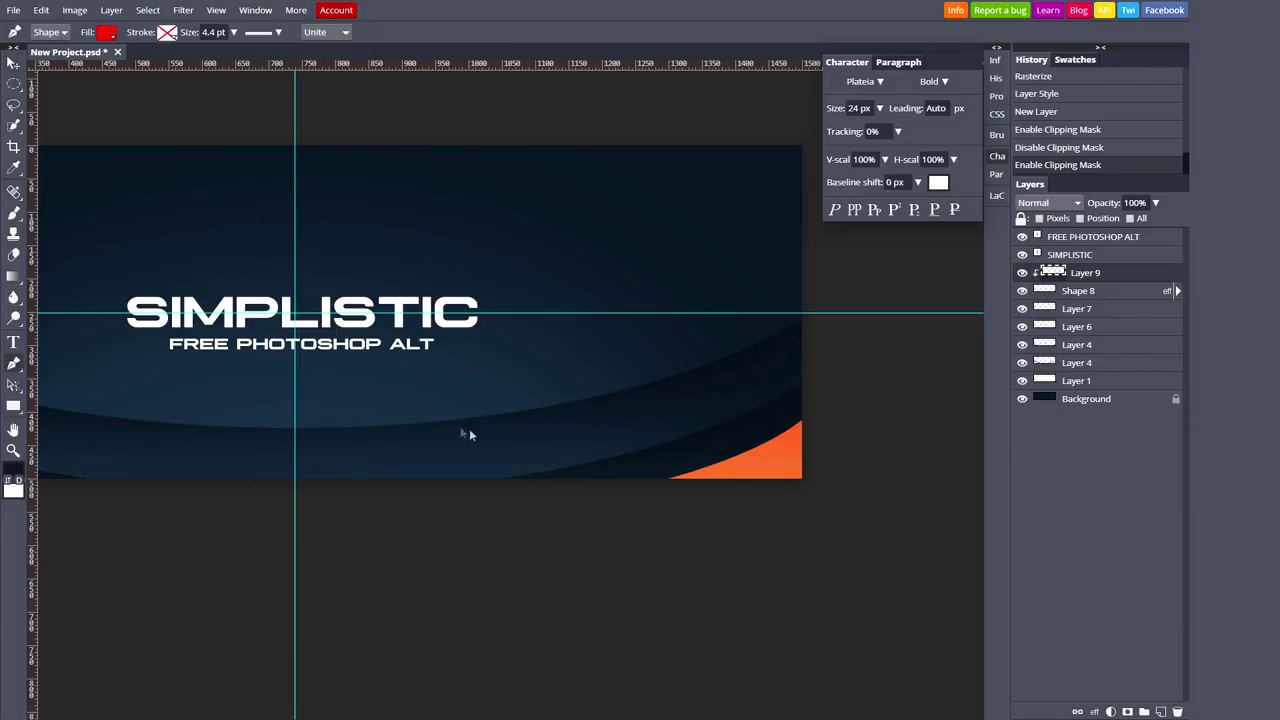
pyautogui.click(705, 487)
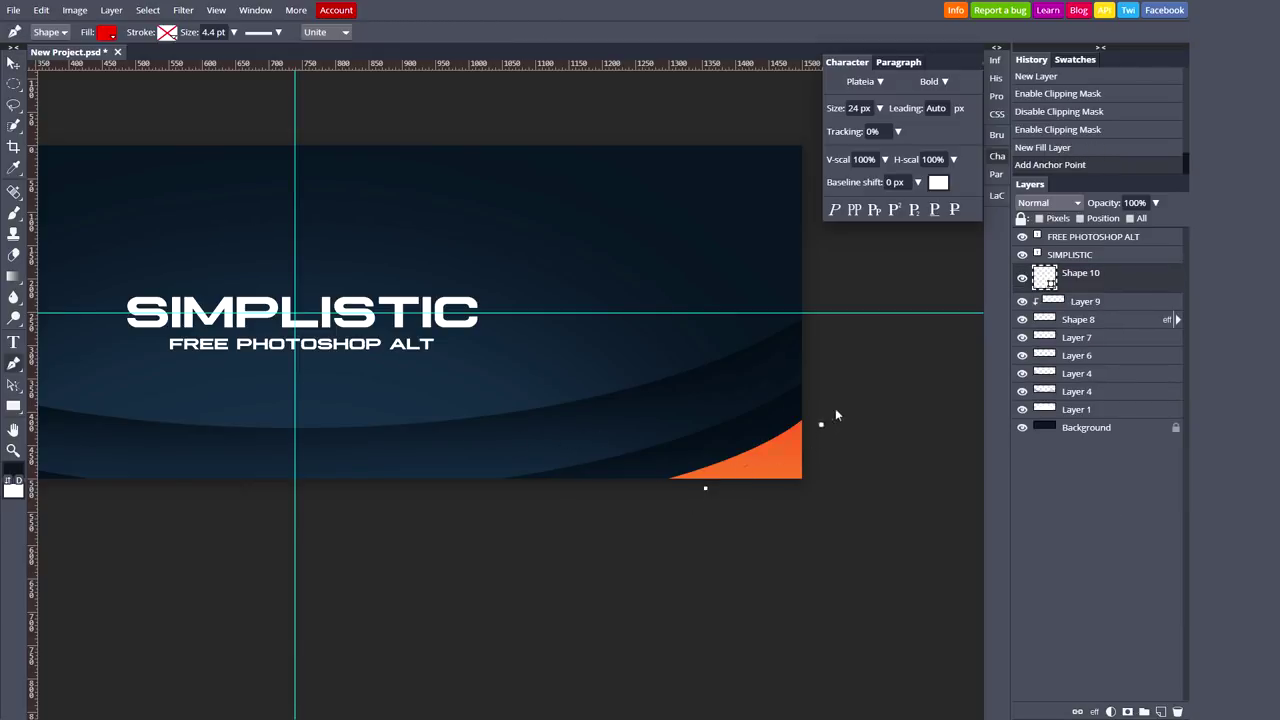
pyautogui.moveTo(821, 424); pyautogui.dragTo(823, 425)
pyautogui.click(897, 518)
pyautogui.moveTo(837, 539); pyautogui.dragTo(820, 539)
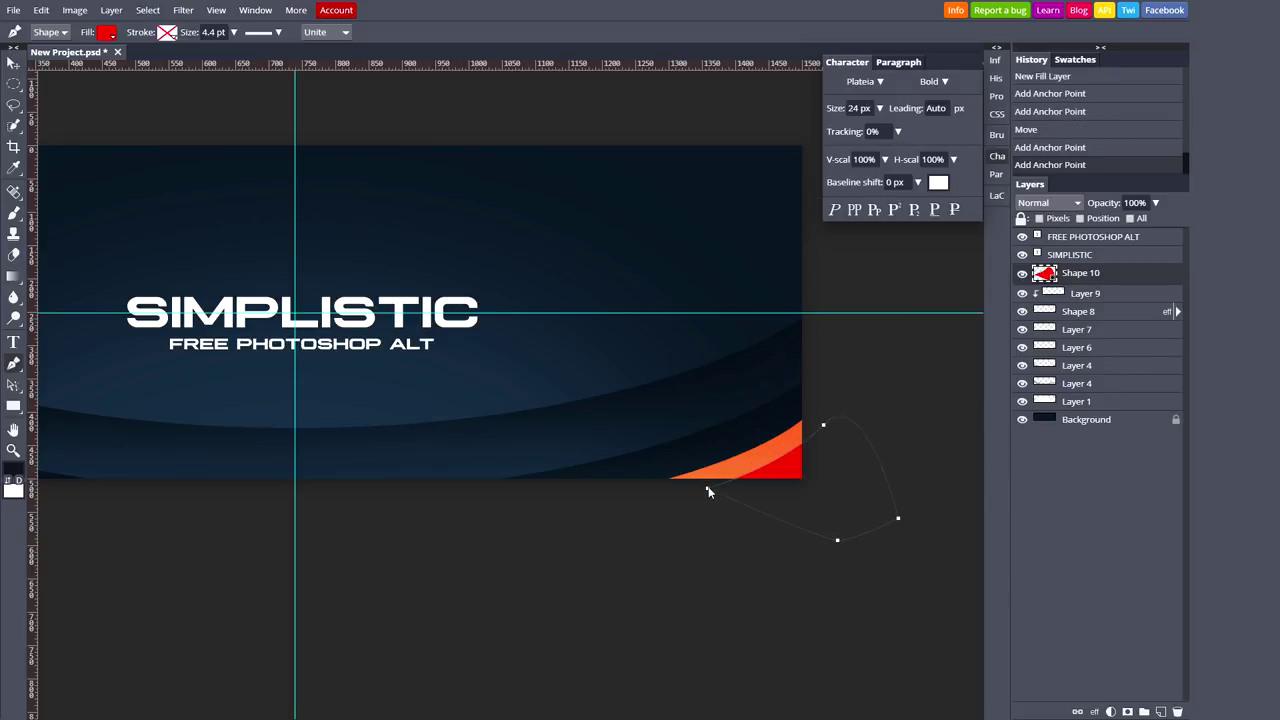
pyautogui.click(707, 489)
pyautogui.click(106, 33)
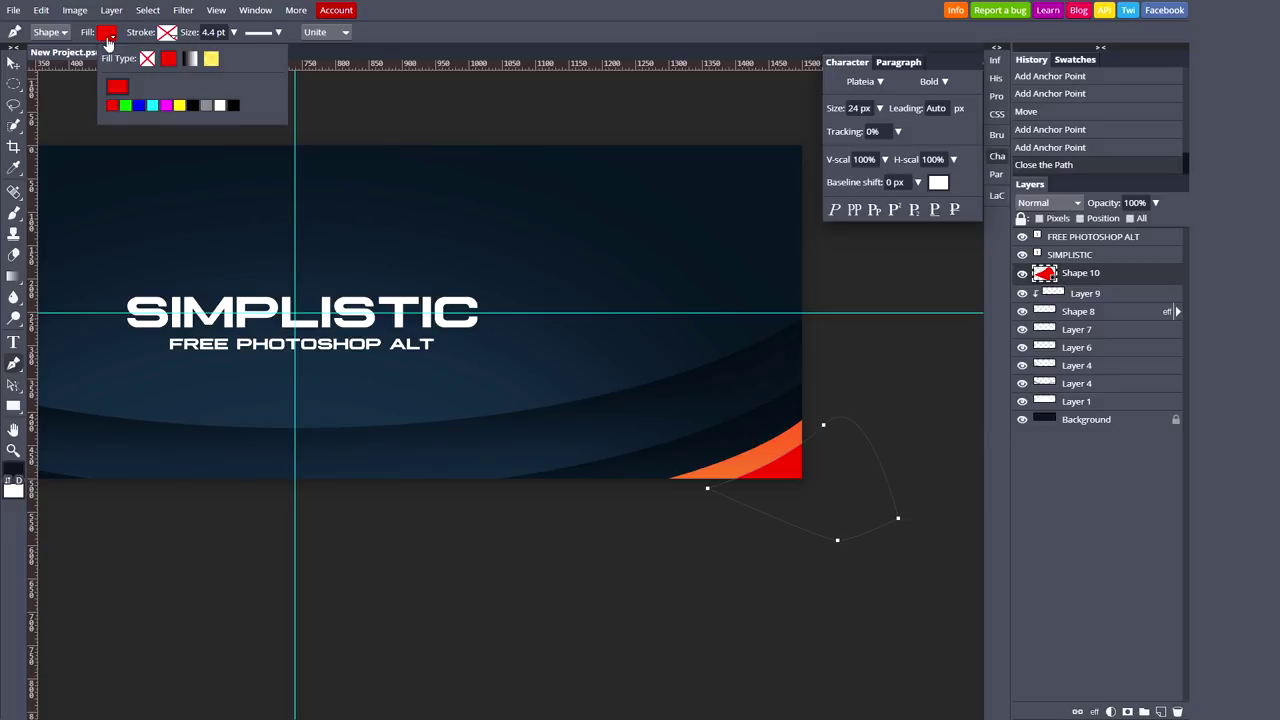
pyautogui.click(220, 106)
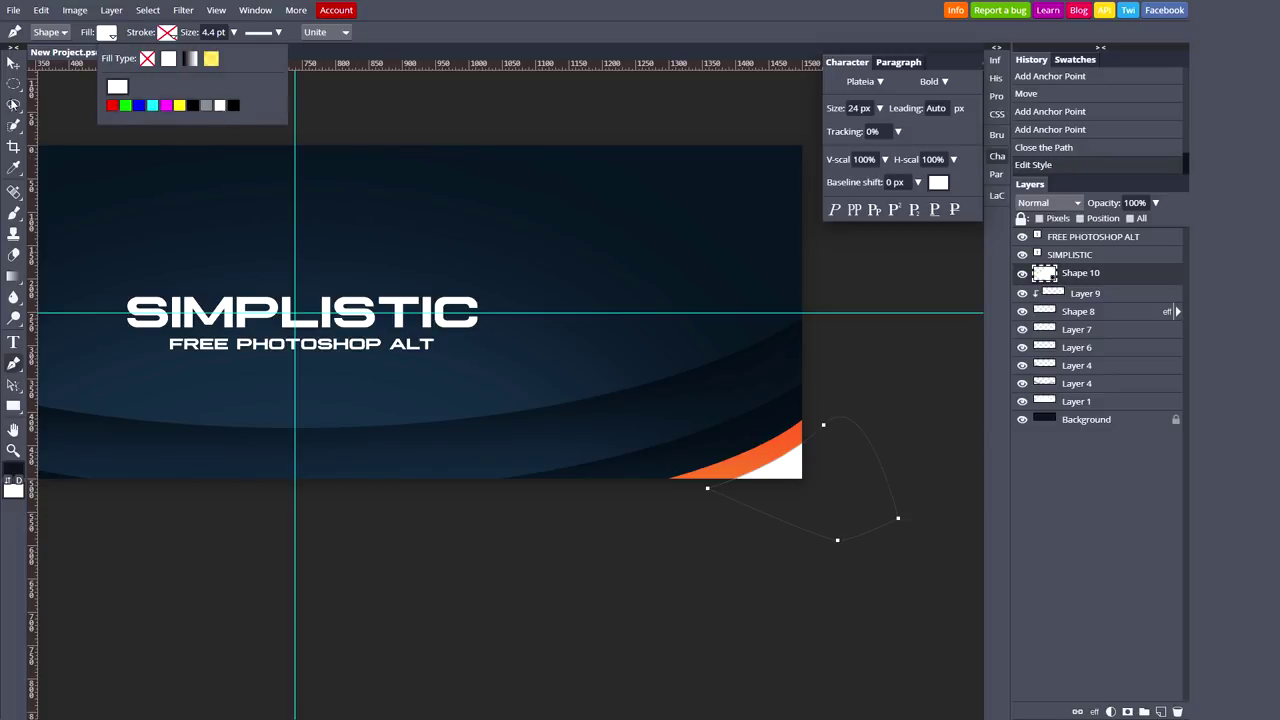
# Step: Rasterize Shape 10, delete Layer 9, and undo a trial clipping of Shape 10
pyautogui.click(13, 62)
pyautogui.rightClick(1062, 270)
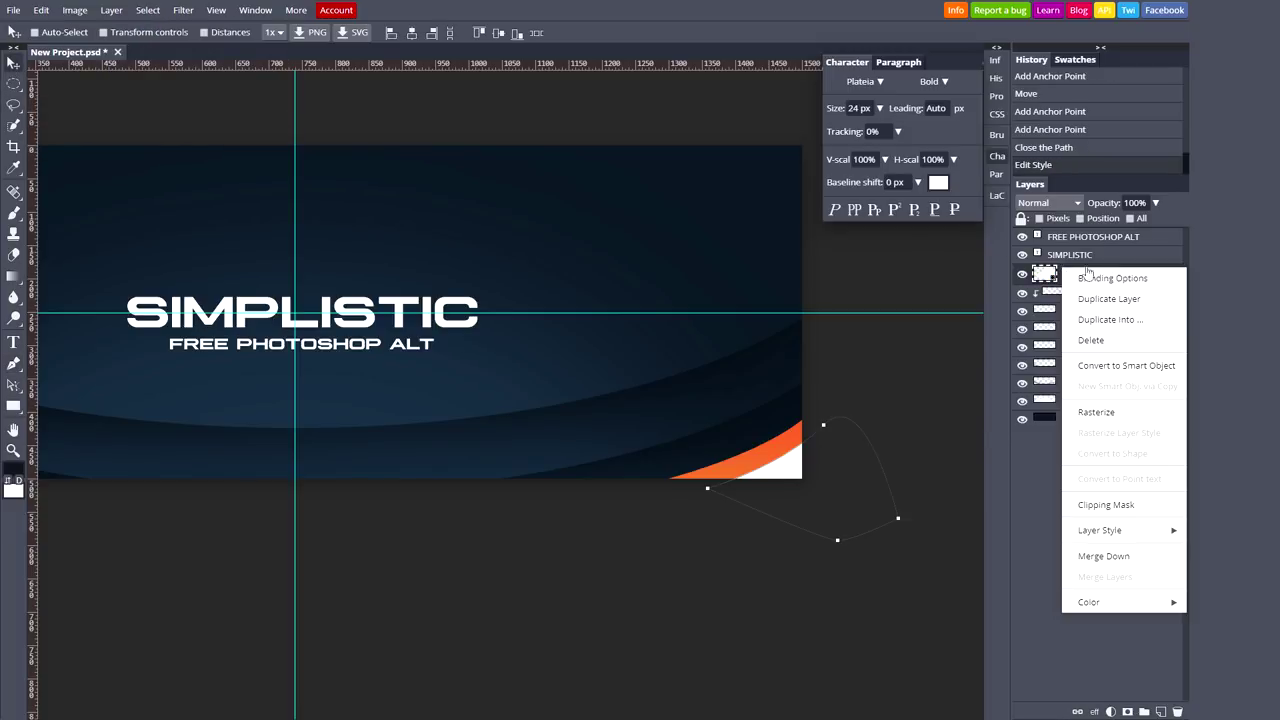
pyautogui.click(1094, 414)
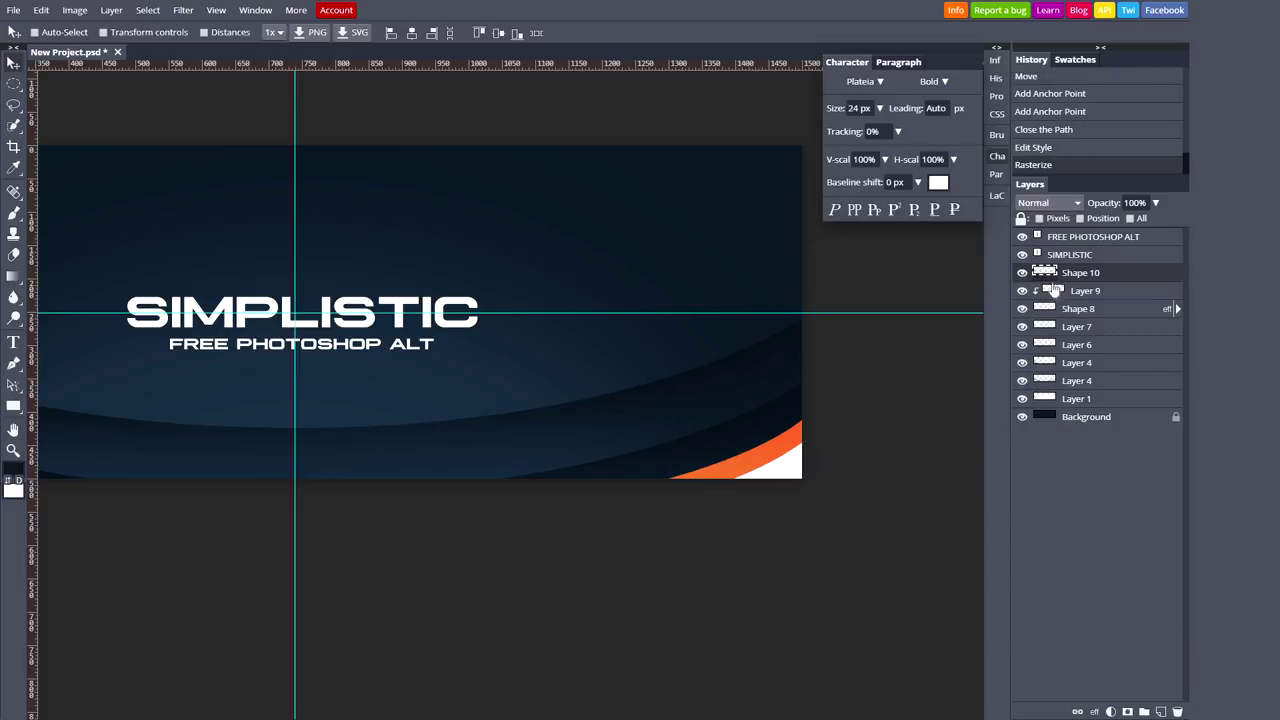
pyautogui.click(1062, 291)
pyautogui.press('Delete')
pyautogui.rightClick(1090, 279)
pyautogui.click(1123, 278)
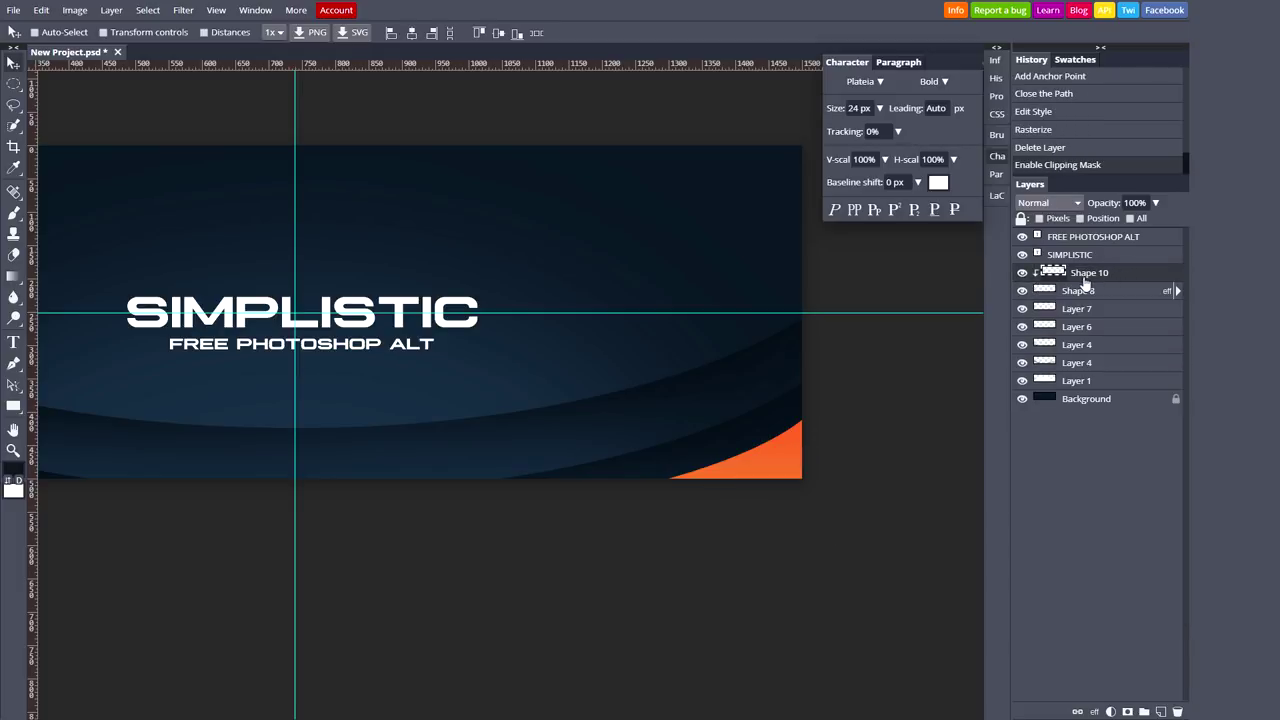
pyautogui.hotkey('ctrl', 'z')
# Step: Convert the Shape 8 orange swoosh into a smart object and briefly peek inside it
pyautogui.click(1136, 294)
pyautogui.rightClick(1136, 297)
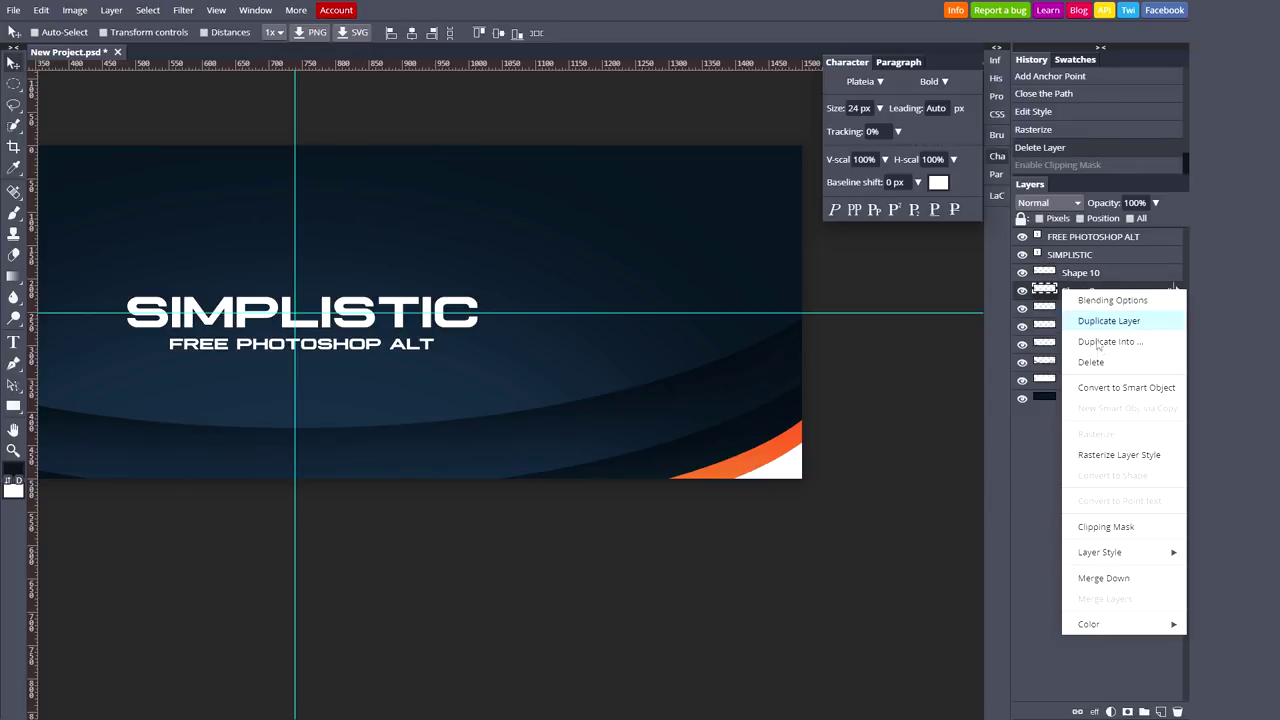
pyautogui.click(1123, 388)
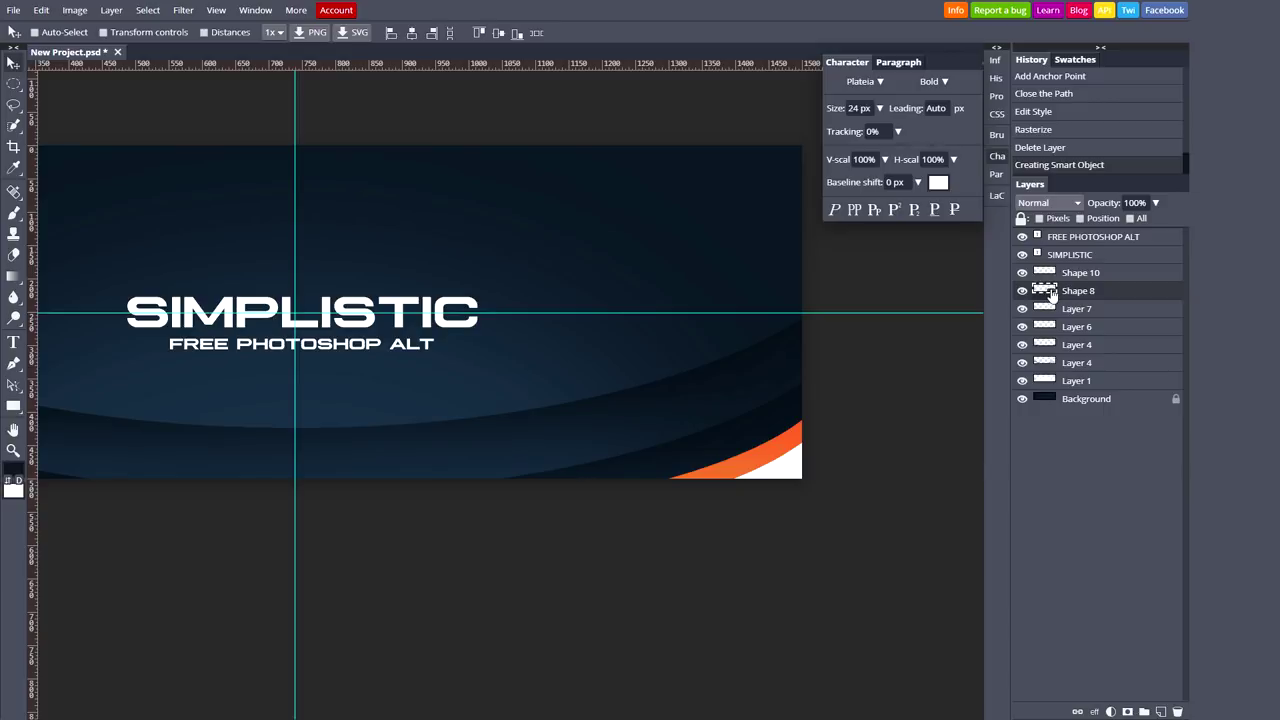
pyautogui.doubleClick(1045, 291)
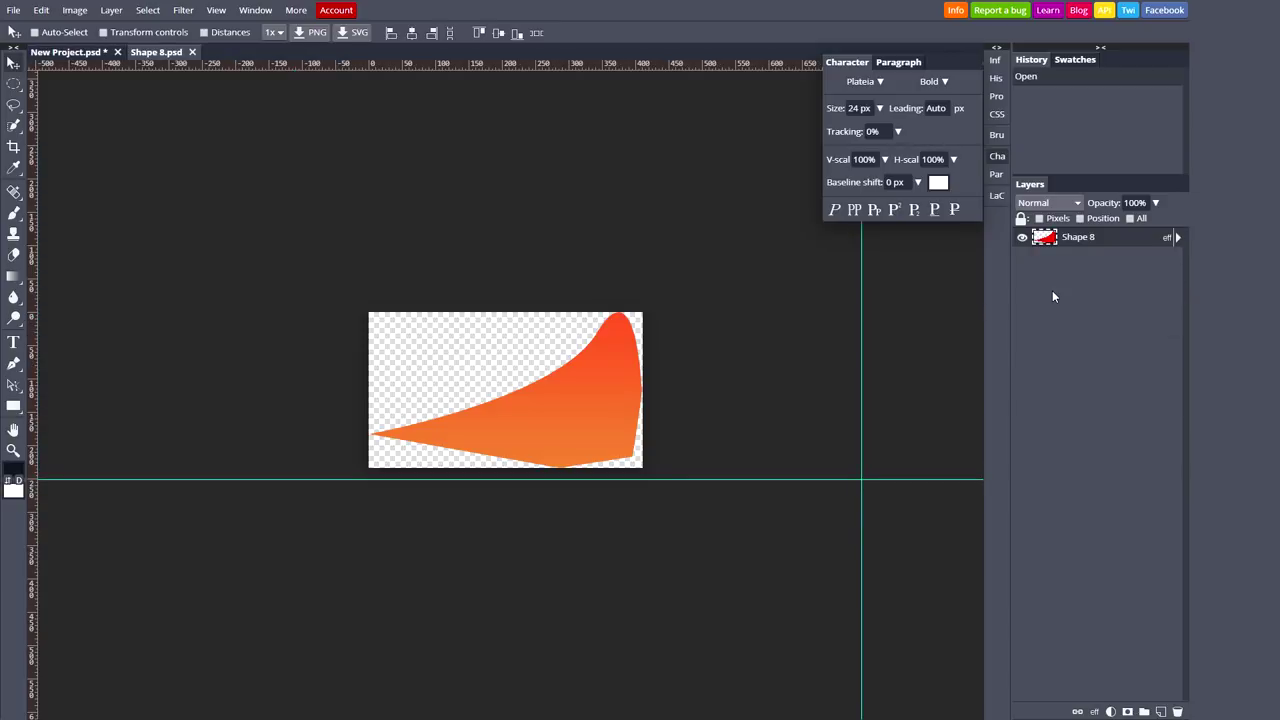
pyautogui.click(192, 52)
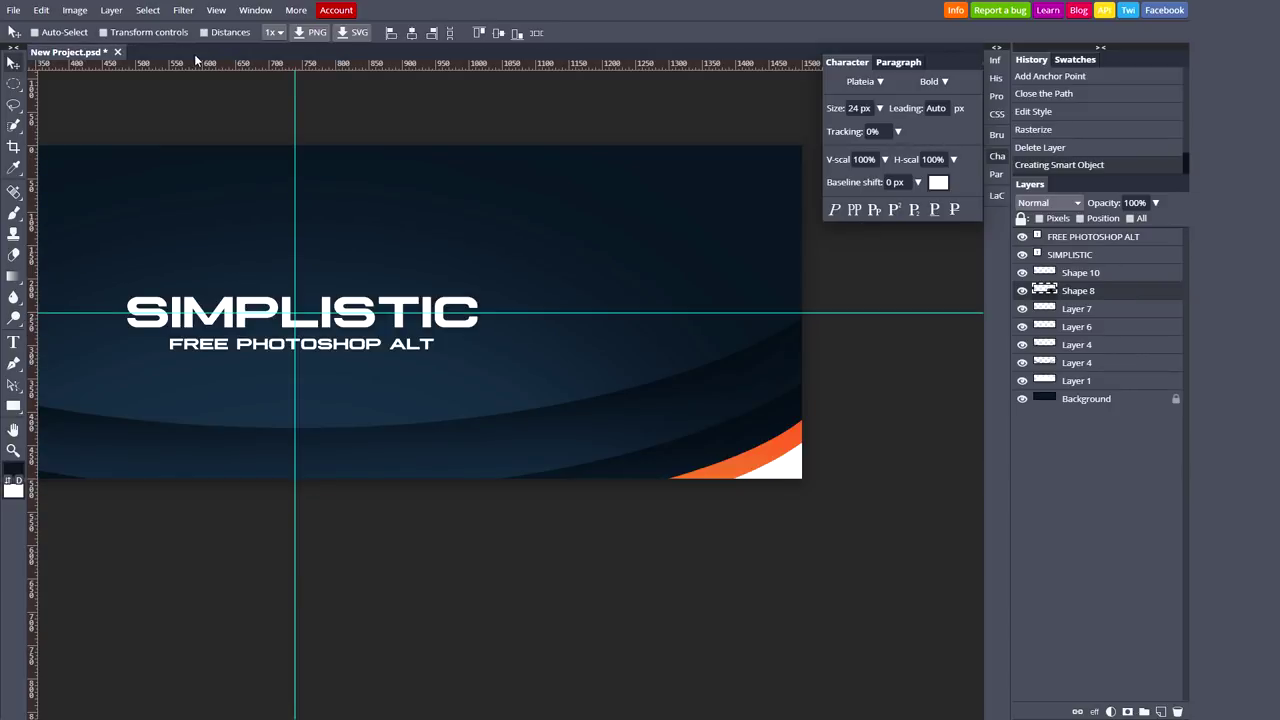
# Step: Clip Shape 10 onto Shape 8, set it to Overlay blending, and add a raster mask
pyautogui.keyDown('alt'); pyautogui.click(1060, 280); pyautogui.keyUp('alt')
pyautogui.click(1040, 203)
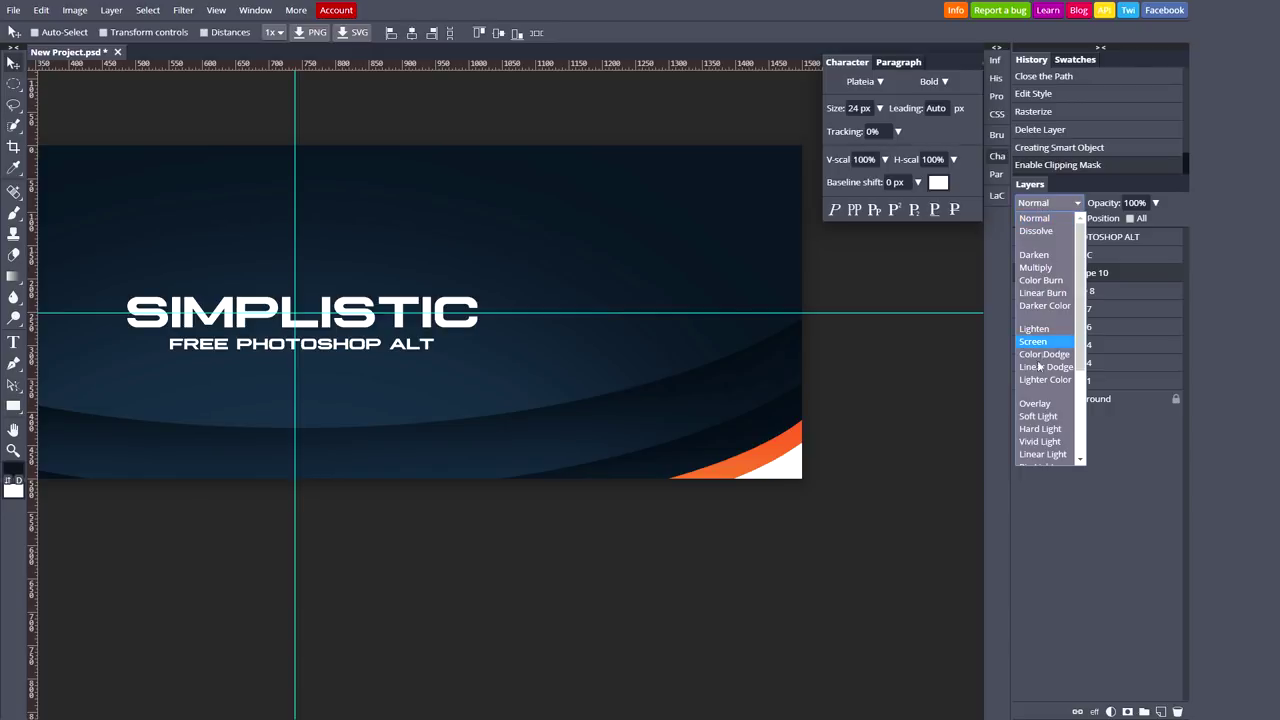
pyautogui.click(1034, 404)
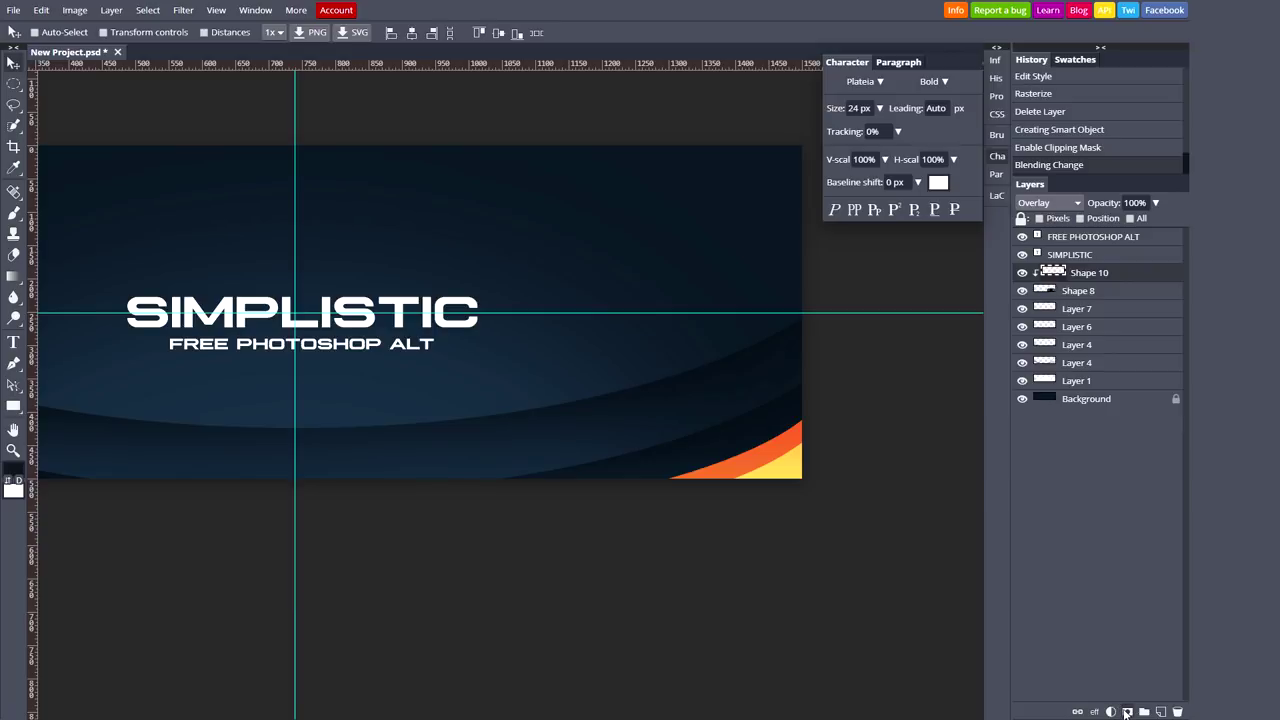
pyautogui.click(1127, 712)
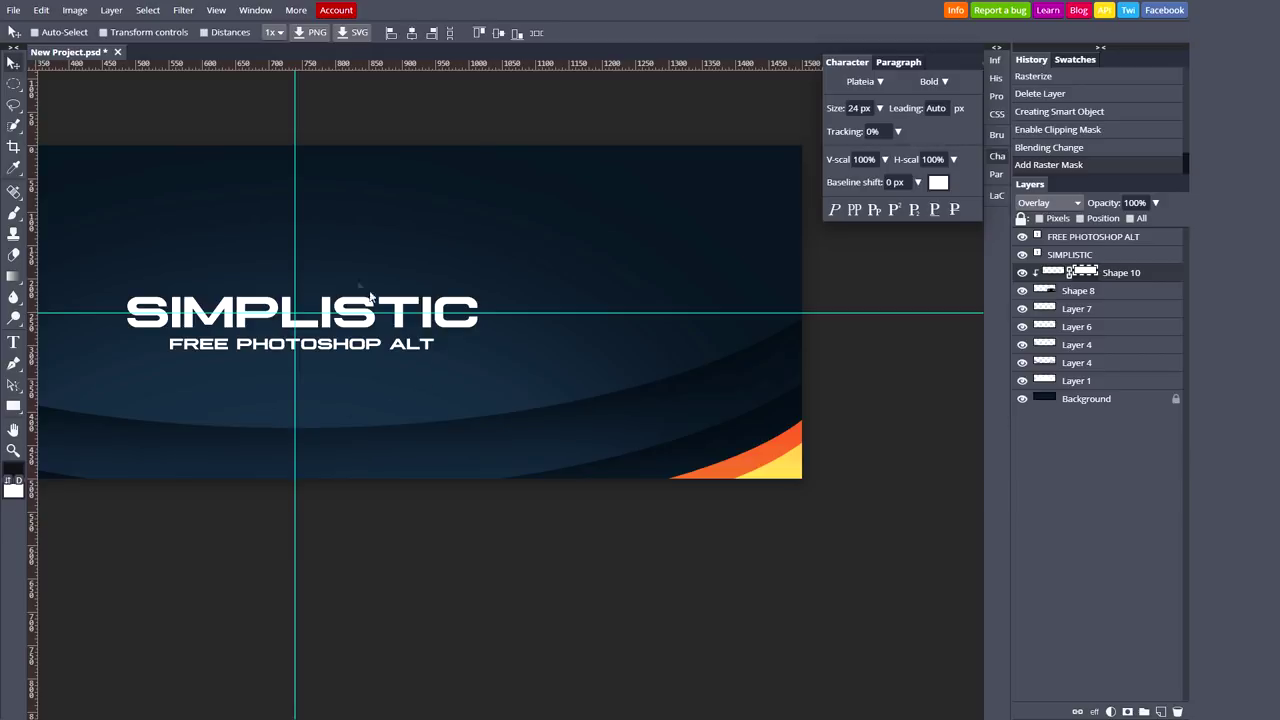
# Step: With the Brush, paint over the yellow tip on Shape 10's mask
pyautogui.press('b')
pyautogui.moveTo(868, 420)
pyautogui.mouseDown()
pyautogui.moveTo(797, 405)
pyautogui.moveTo(836, 408)
pyautogui.mouseUp()
pyautogui.hotkey('ctrl', 'z')
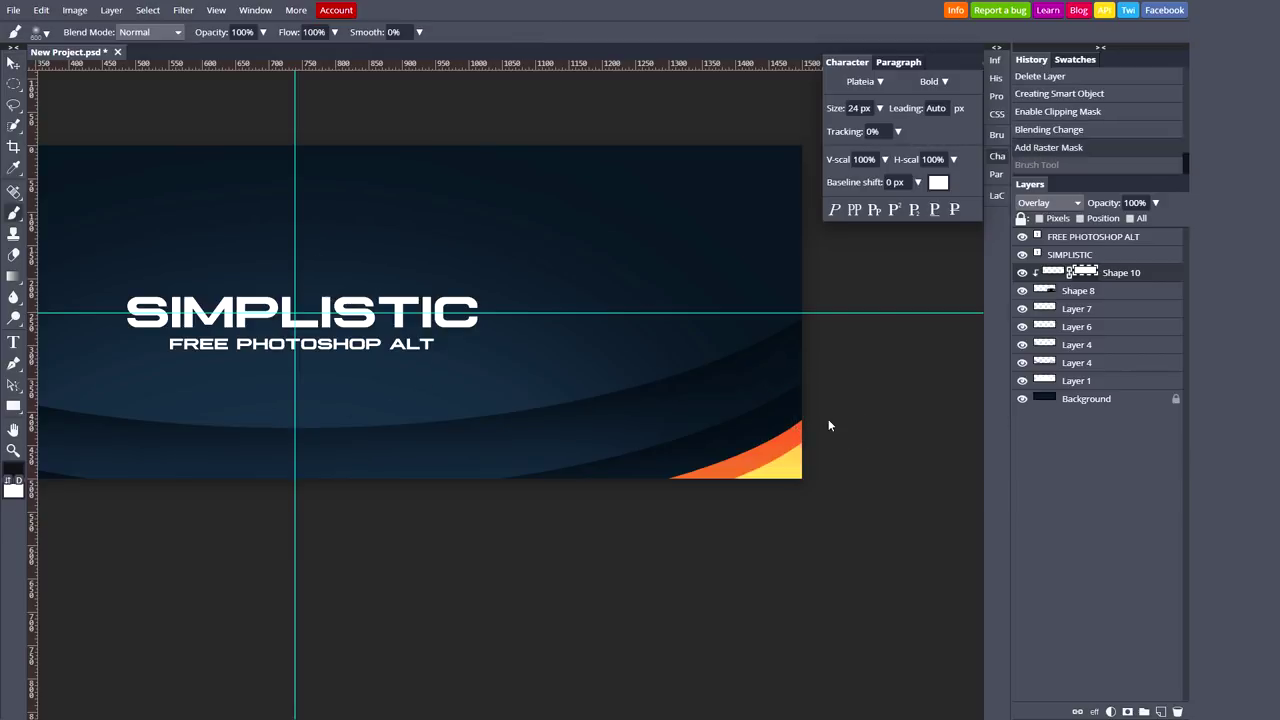
pyautogui.moveTo(770, 436)
pyautogui.mouseDown()
pyautogui.moveTo(795, 468)
pyautogui.moveTo(908, 400)
pyautogui.moveTo(806, 449)
pyautogui.moveTo(846, 417)
pyautogui.moveTo(677, 516)
pyautogui.moveTo(637, 559)
pyautogui.mouseUp()
pyautogui.moveTo(829, 429); pyautogui.dragTo(826, 471)
pyautogui.scroll(5, 826, 471)
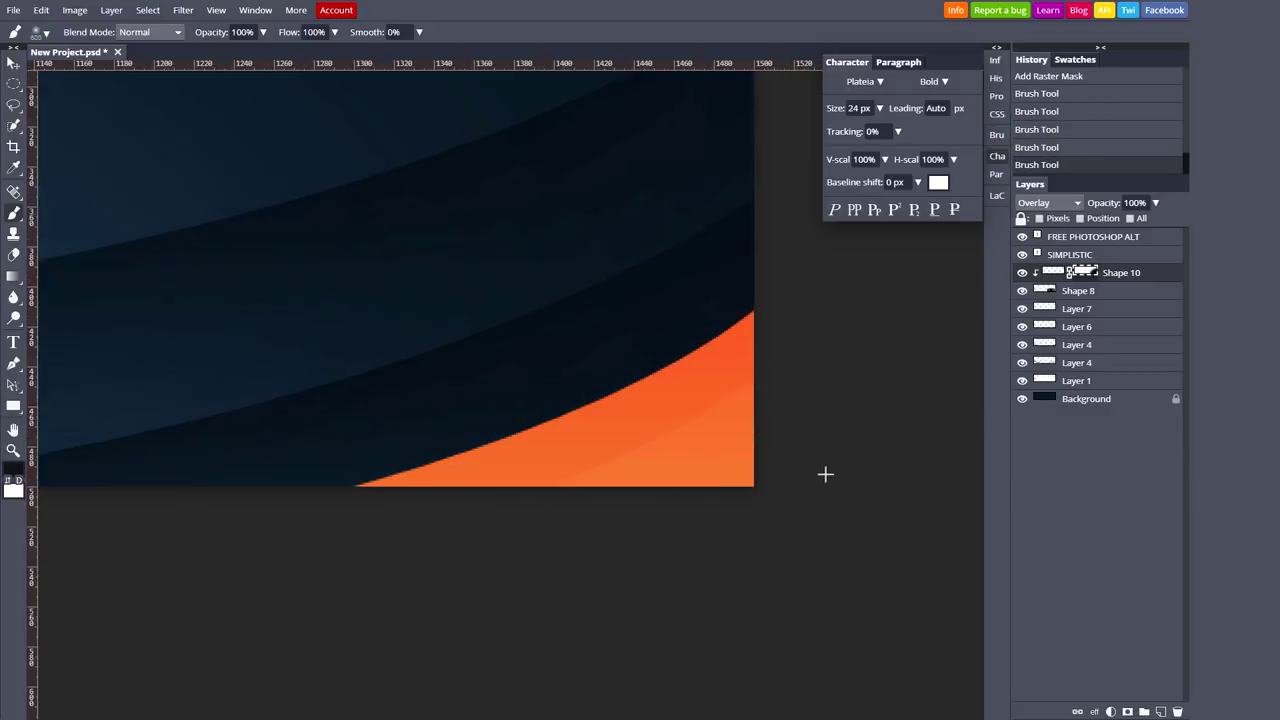
pyautogui.moveTo(593, 435); pyautogui.dragTo(749, 371)
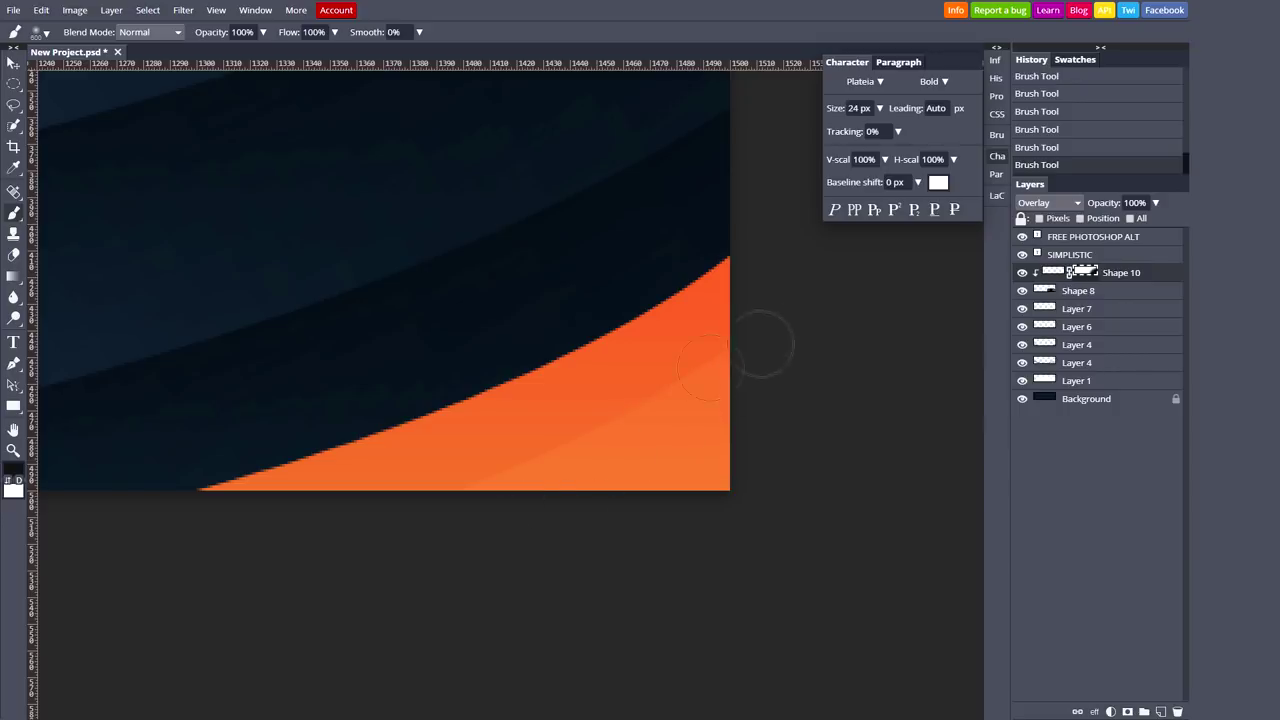
# Step: Set the foreground painting colour to black in the Color Picker
pyautogui.click(10, 471)
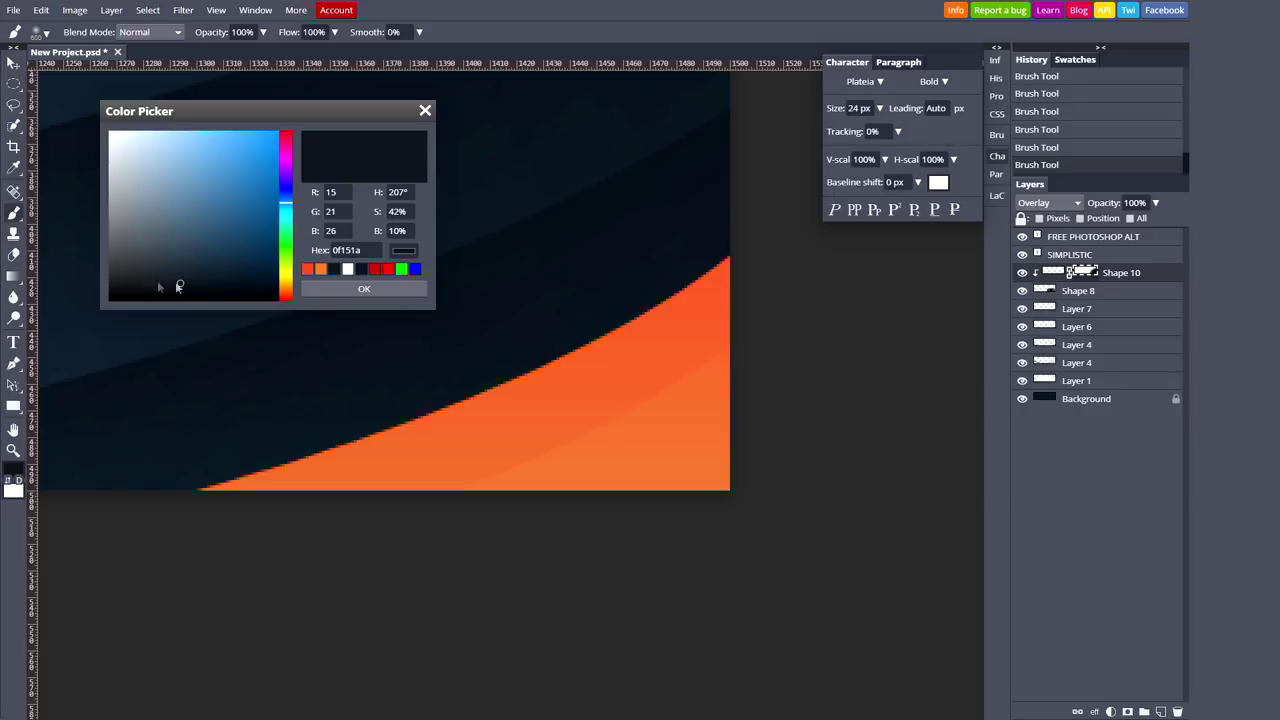
pyautogui.moveTo(170, 288)
pyautogui.mouseDown()
pyautogui.moveTo(137, 312)
pyautogui.moveTo(89, 117)
pyautogui.moveTo(128, 350)
pyautogui.moveTo(105, 115)
pyautogui.mouseUp()
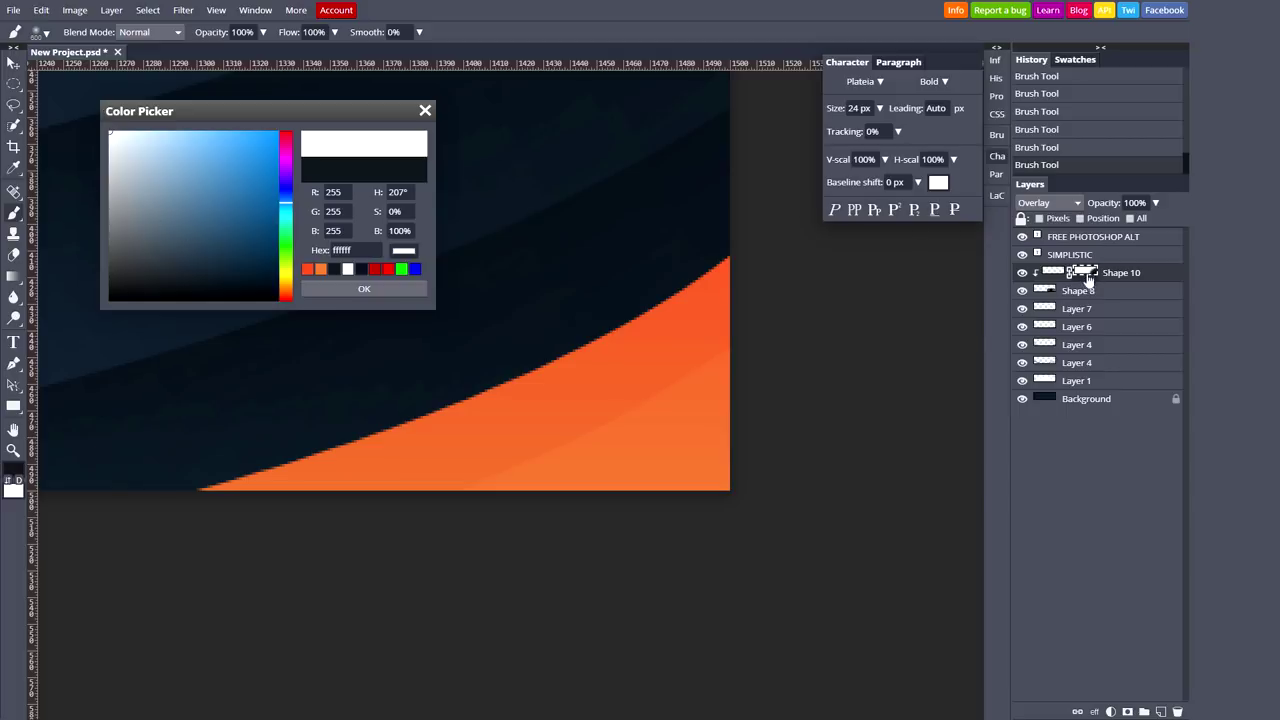
pyautogui.moveTo(117, 145); pyautogui.dragTo(71, 306)
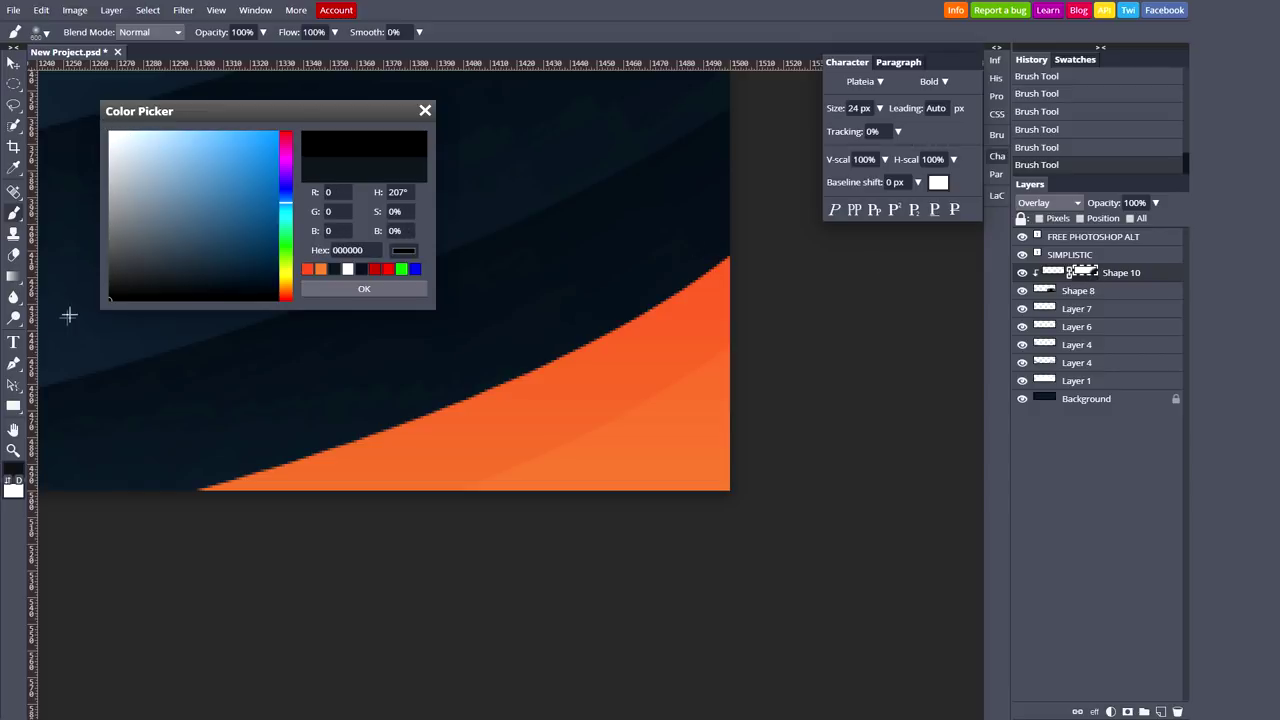
pyautogui.click(364, 291)
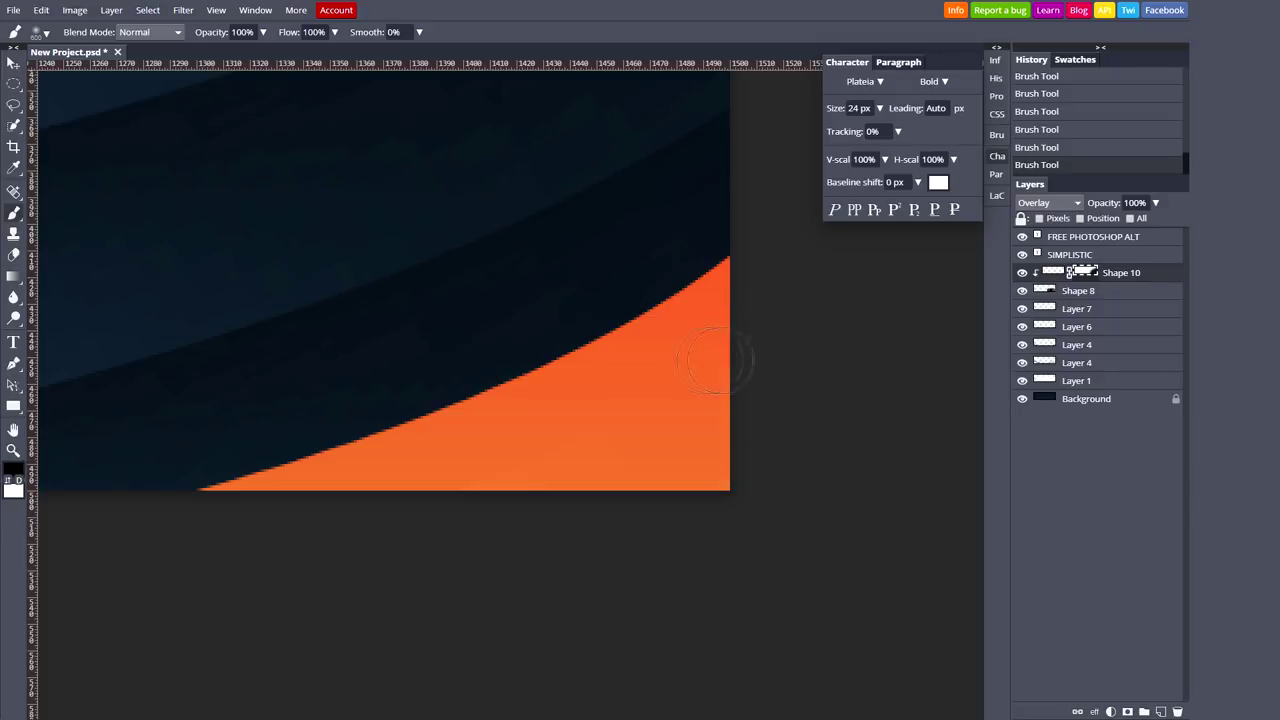
# Step: Compare the mask strokes with undo/redo, finally removing the last three brush strokes
pyautogui.hotkey('ctrl', 'z')
pyautogui.hotkey('ctrl', 'shift', 'z')
pyautogui.hotkey('ctrl', 'z')
pyautogui.hotkey('ctrl', 'shift', 'z')
pyautogui.hotkey('ctrl', 'z')
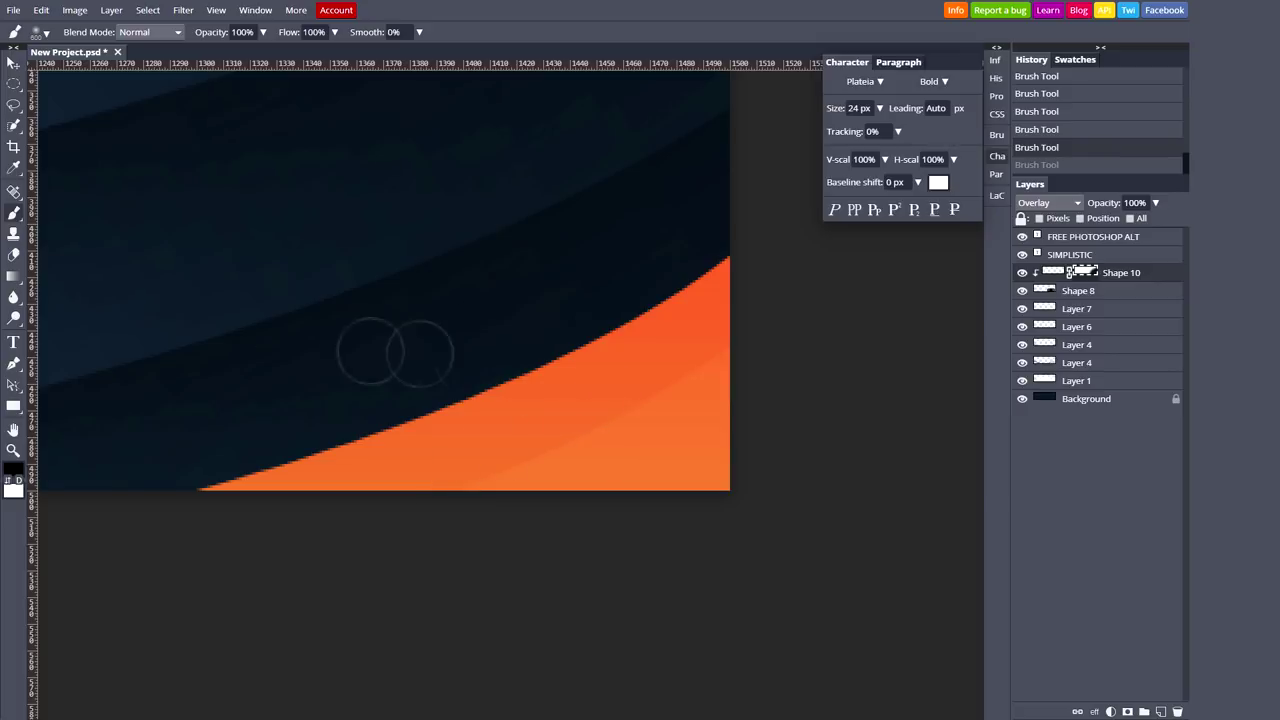
pyautogui.hotkey('ctrl', 'shift', 'z')
pyautogui.hotkey('ctrl', 'z')
pyautogui.scroll(-2, 597, 430)
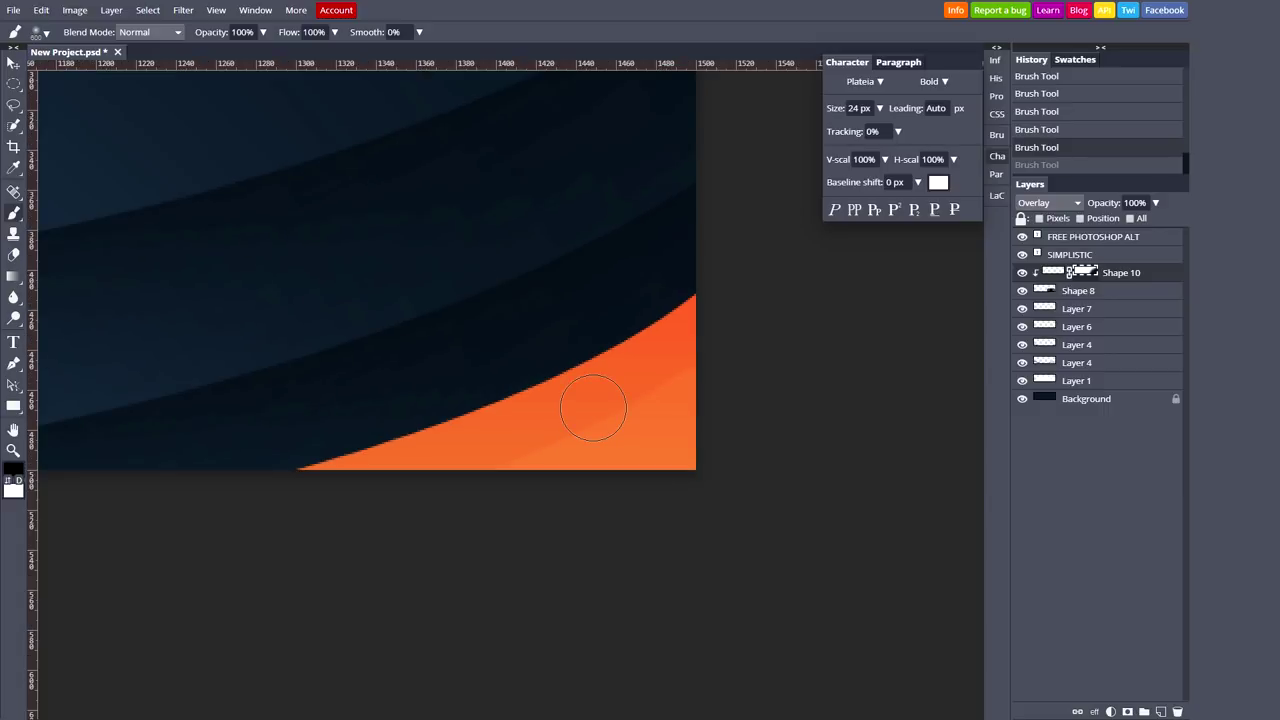
pyautogui.hotkey('ctrl', 'z')
pyautogui.hotkey('ctrl', 'z')
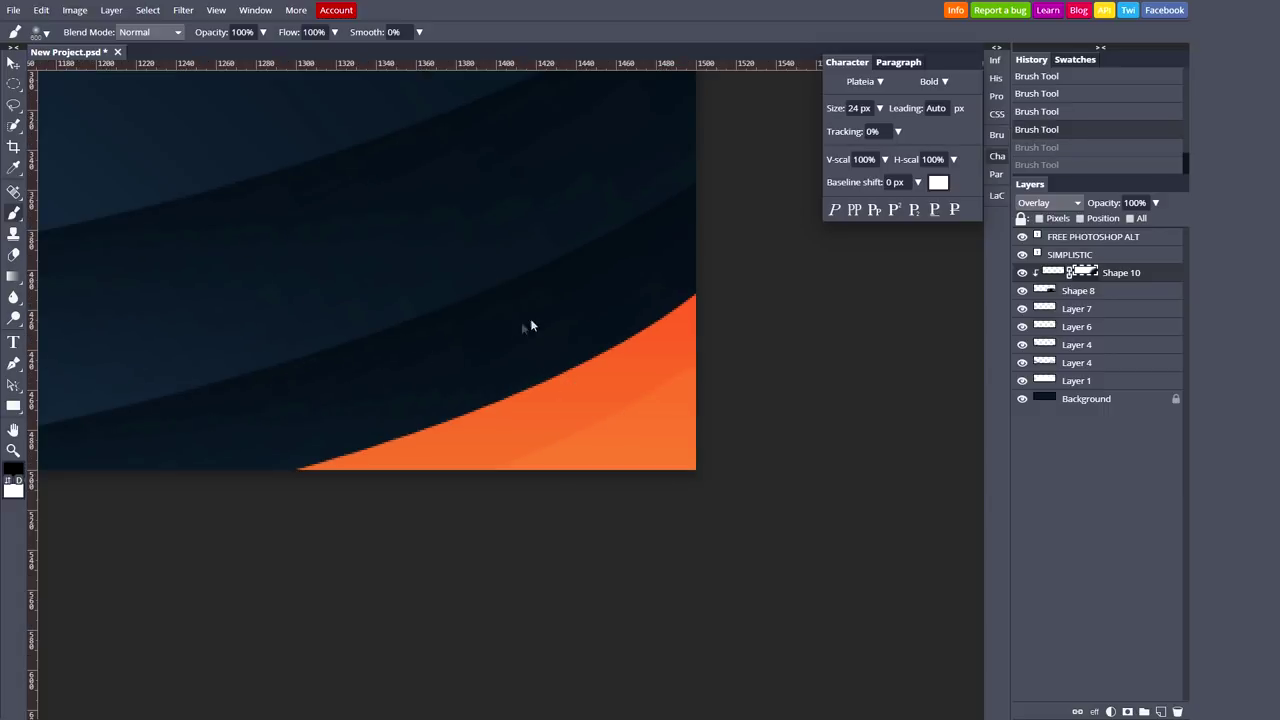
pyautogui.hotkey('ctrl', 'z')
pyautogui.hotkey('ctrl', 'z')
pyautogui.hotkey('ctrl', 'z')
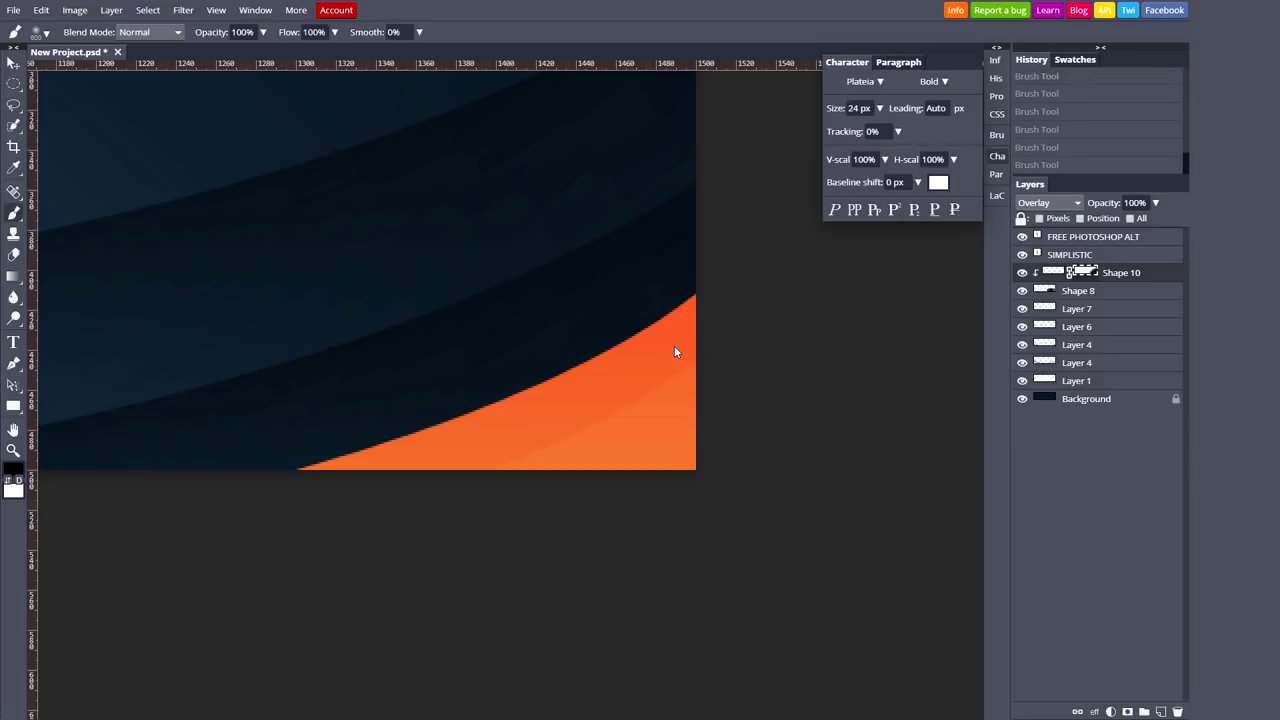
# Step: Paint over the orange area, show Layer 7, pick dark grey, and shrink the brush to 258 px
pyautogui.moveTo(578, 413); pyautogui.dragTo(717, 397)
pyautogui.click(1022, 308)
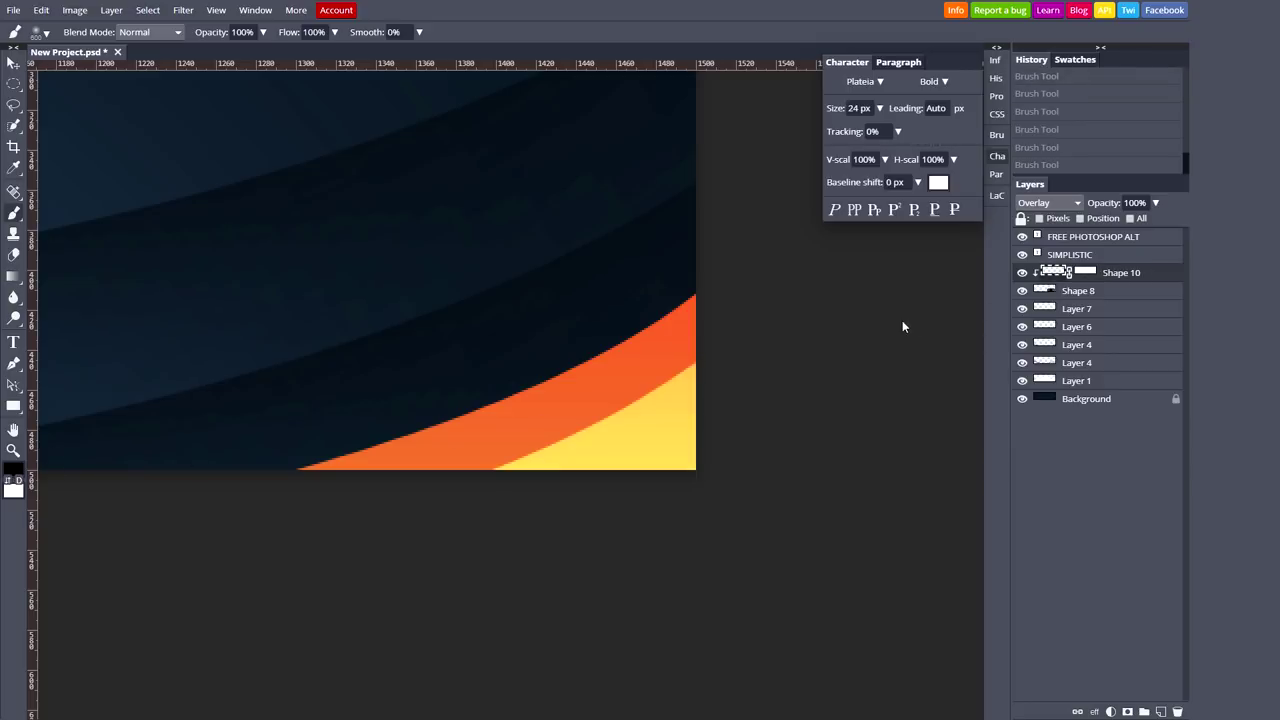
pyautogui.click(13, 470)
pyautogui.moveTo(111, 296); pyautogui.dragTo(83, 251)
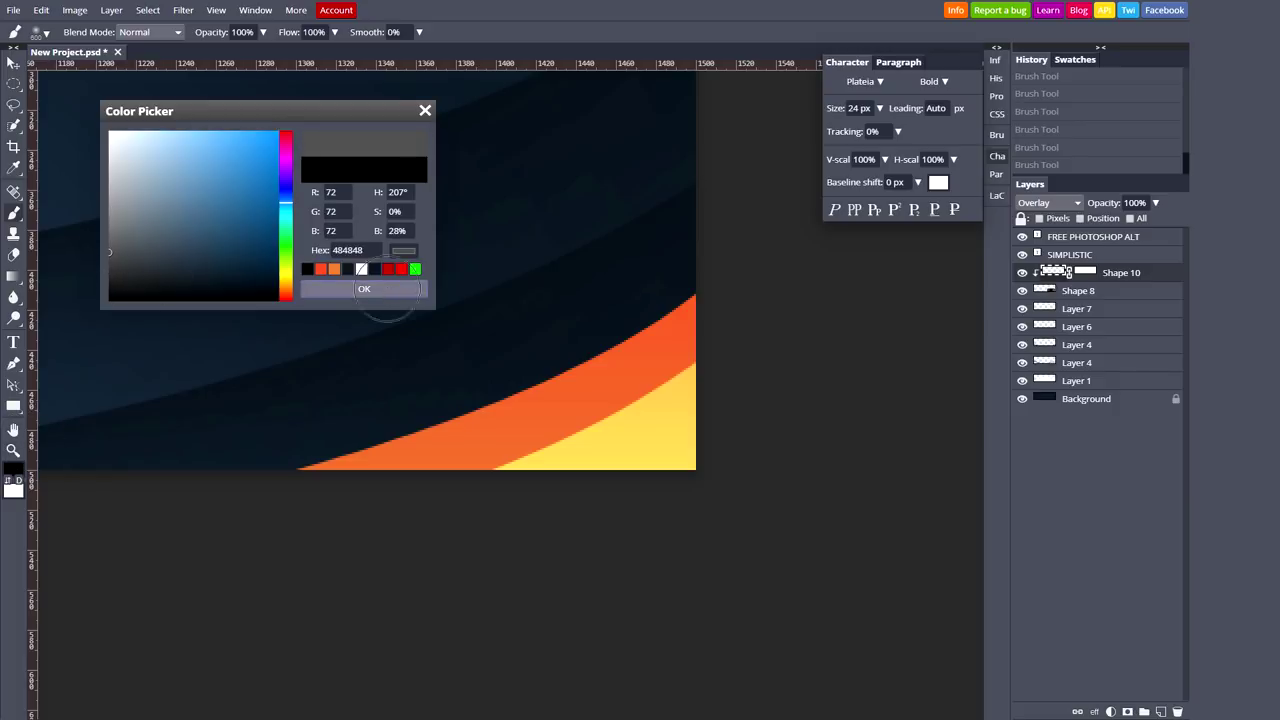
pyautogui.click(387, 288)
pyautogui.click(46, 33)
pyautogui.moveTo(158, 69); pyautogui.dragTo(125, 69)
# Step: Paint a soft dark shading stroke over the swoosh, compare it by toggling Shape 10, then undo it
pyautogui.moveTo(733, 340); pyautogui.dragTo(643, 300)
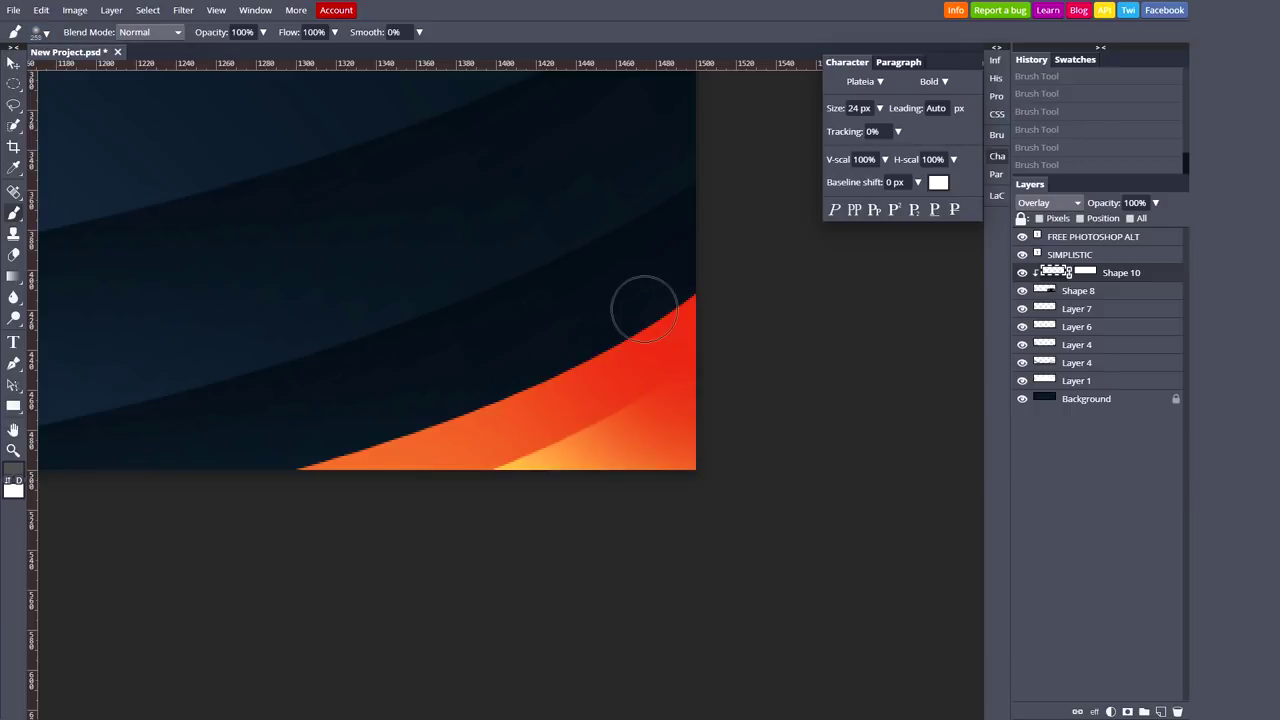
pyautogui.hotkey('ctrl', 'z')
pyautogui.hotkey('ctrl', 'shift', 'z')
pyautogui.click(1021, 272)
pyautogui.click(1021, 272)
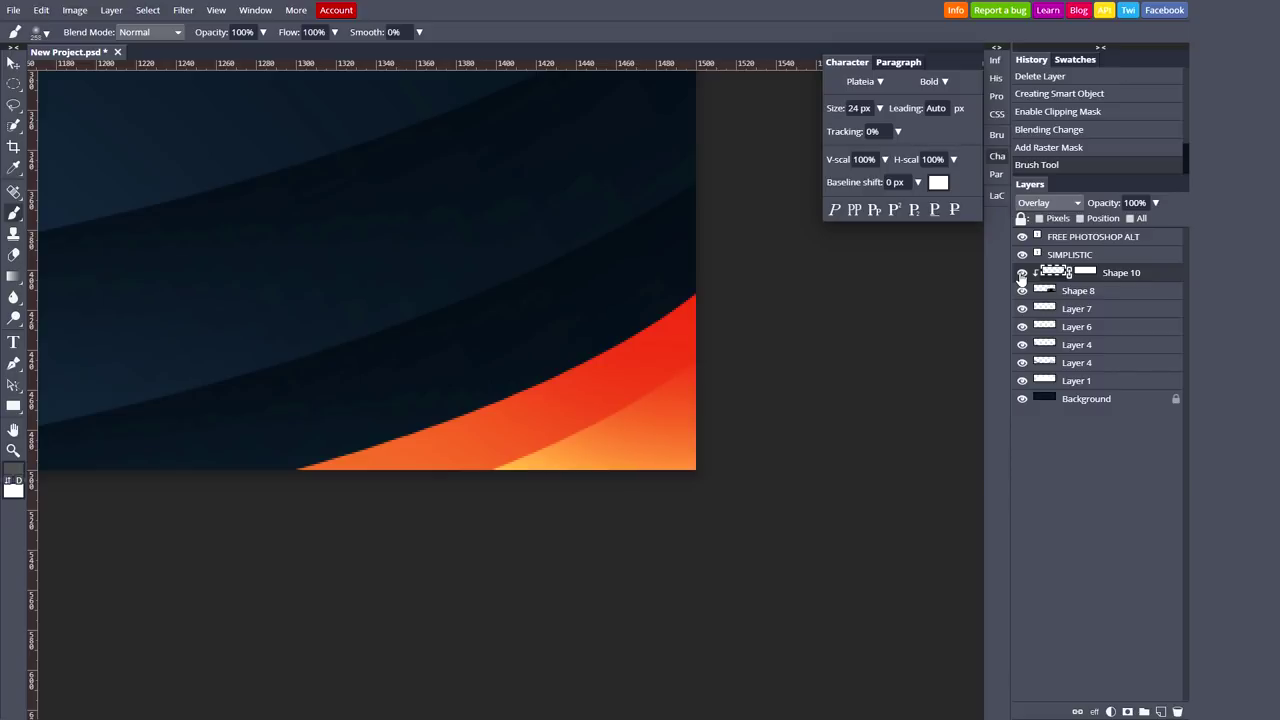
pyautogui.click(1021, 274)
pyautogui.click(1021, 272)
pyautogui.hotkey('ctrl', 'z')
pyautogui.hotkey('ctrl', 'shift', 'z')
pyautogui.hotkey('ctrl', 'z')
pyautogui.hotkey('ctrl', 'shift', 'z')
pyautogui.hotkey('ctrl', 'shift', 'z')
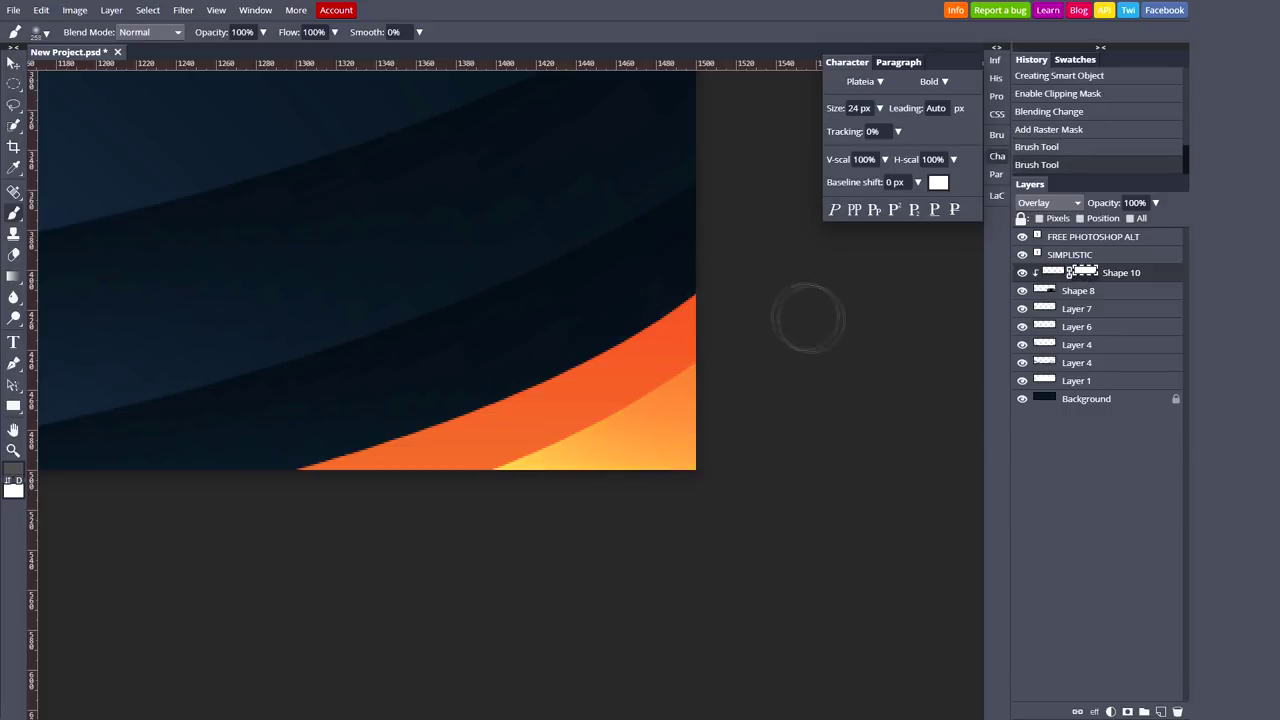
pyautogui.hotkey('ctrl', 'z')
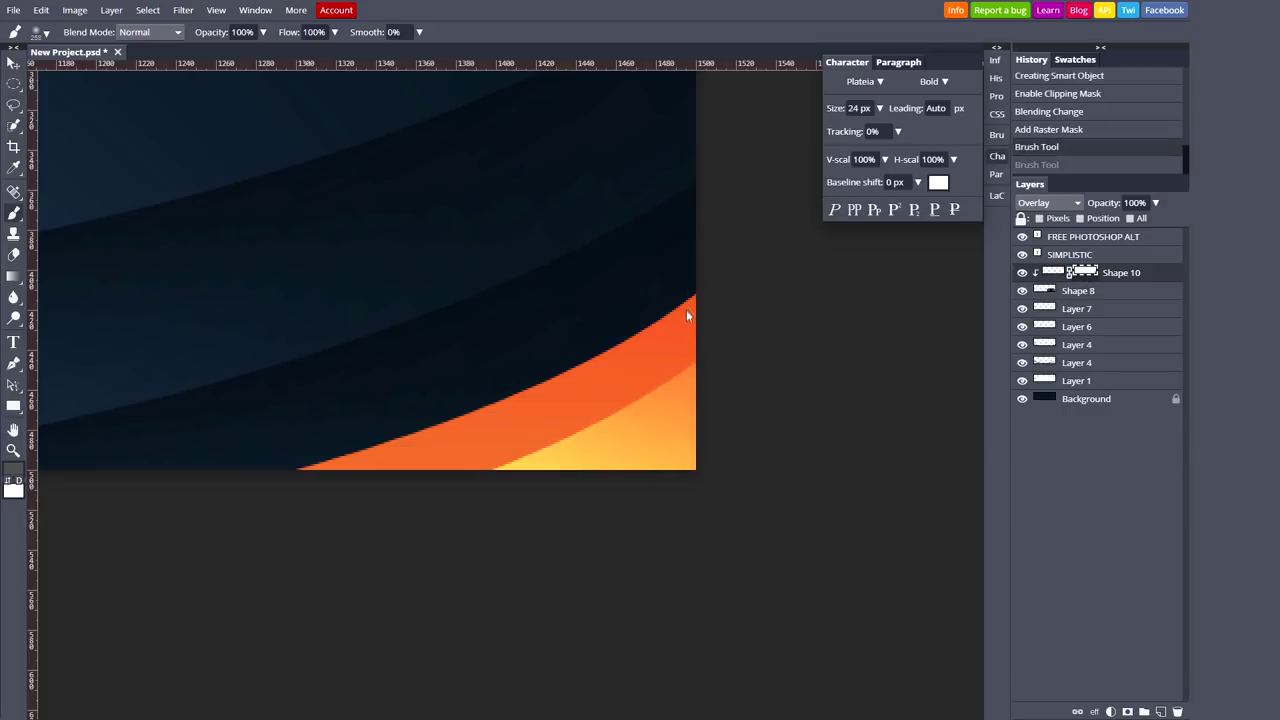
# Step: With a smaller brush, shade along the swoosh's top edge, then in a darker grey
pyautogui.click(42, 33)
pyautogui.moveTo(124, 63); pyautogui.dragTo(93, 63)
pyautogui.moveTo(680, 295); pyautogui.dragTo(705, 327)
pyautogui.click(703, 325)
pyautogui.click(712, 340)
pyautogui.click(13, 488)
pyautogui.click(111, 264)
pyautogui.click(364, 289)
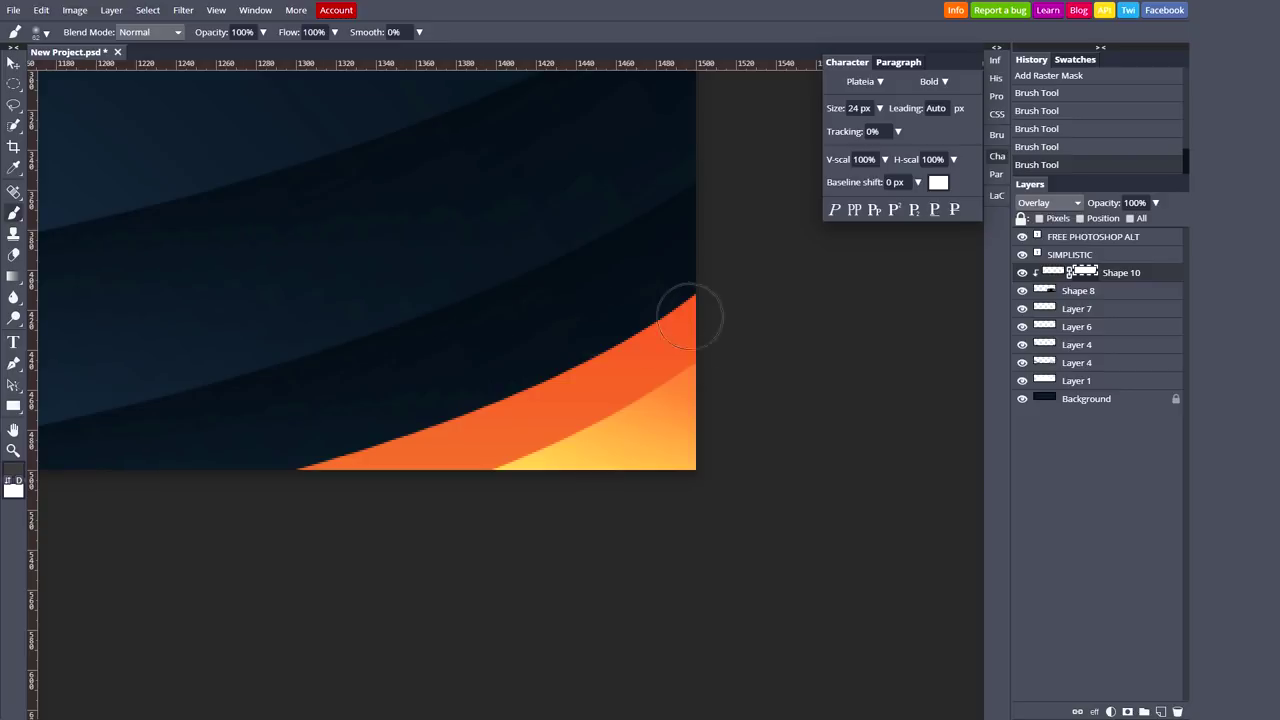
pyautogui.moveTo(657, 330); pyautogui.dragTo(623, 343)
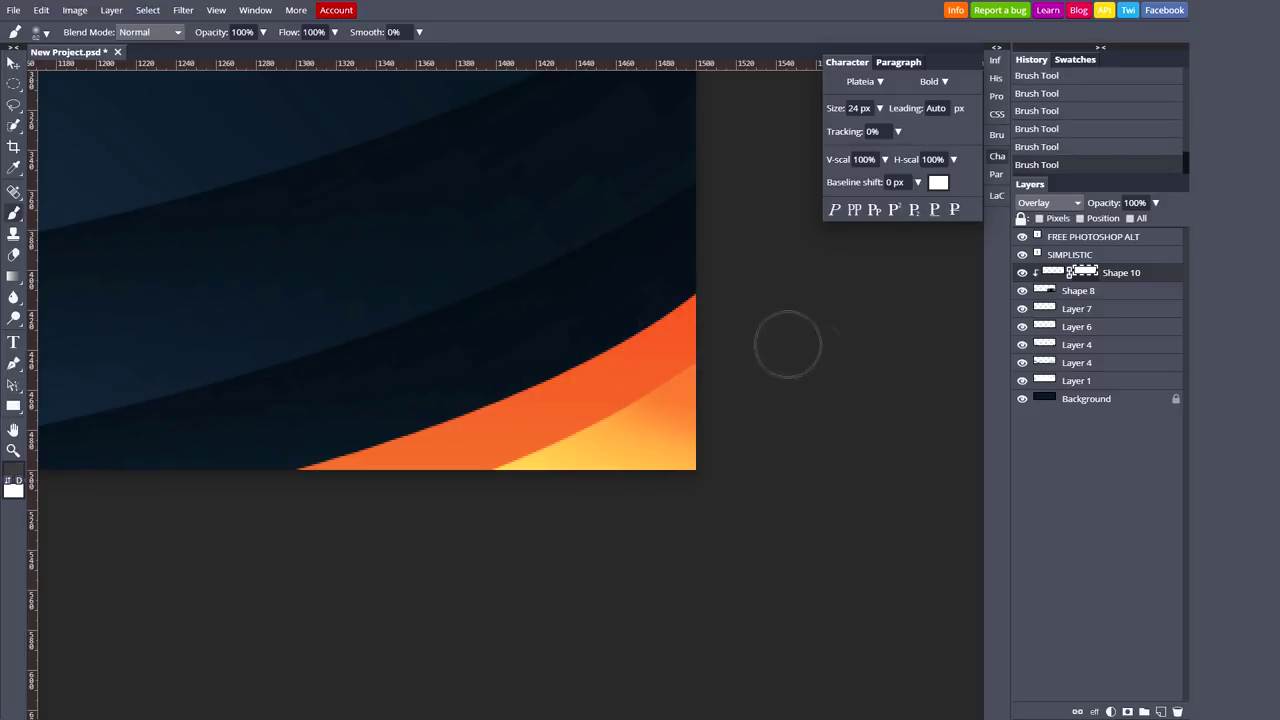
# Step: Paint the swoosh's edge in very dark grey 181818, then undo the recent shading strokes
pyautogui.click(13, 488)
pyautogui.click(110, 284)
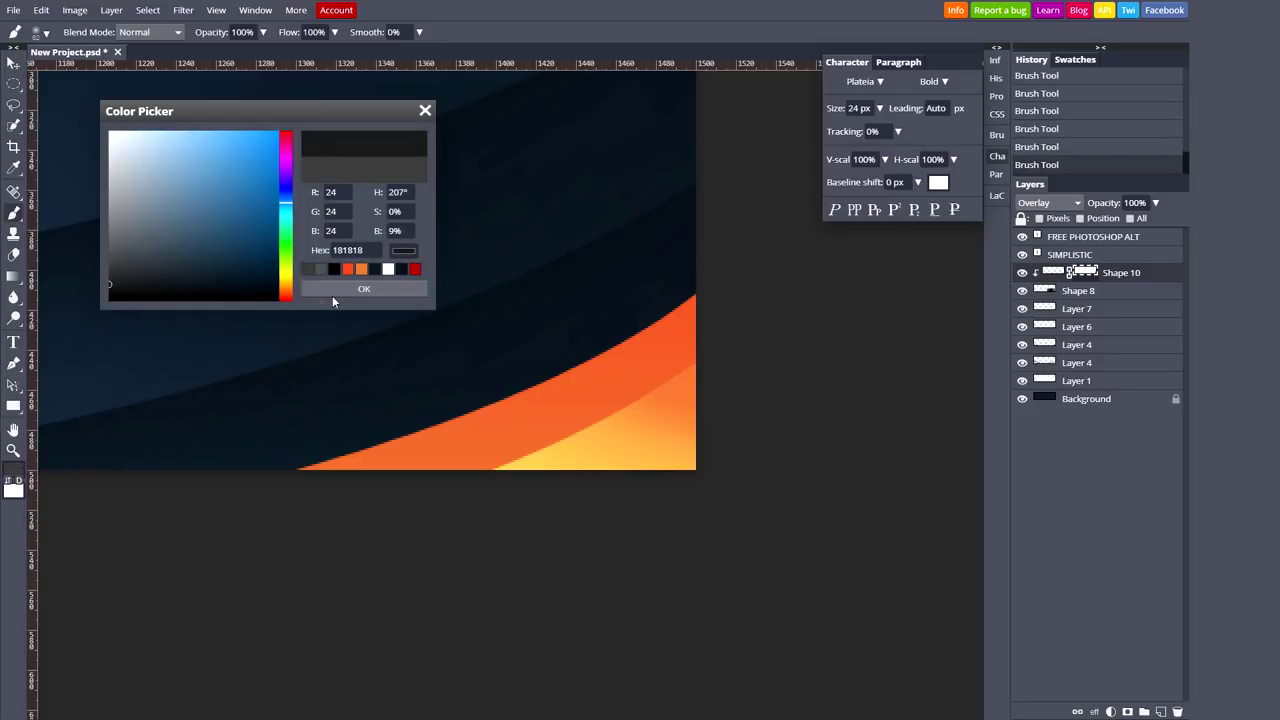
pyautogui.click(364, 289)
pyautogui.moveTo(723, 366)
pyautogui.mouseDown()
pyautogui.moveTo(629, 357)
pyautogui.moveTo(690, 372)
pyautogui.mouseUp()
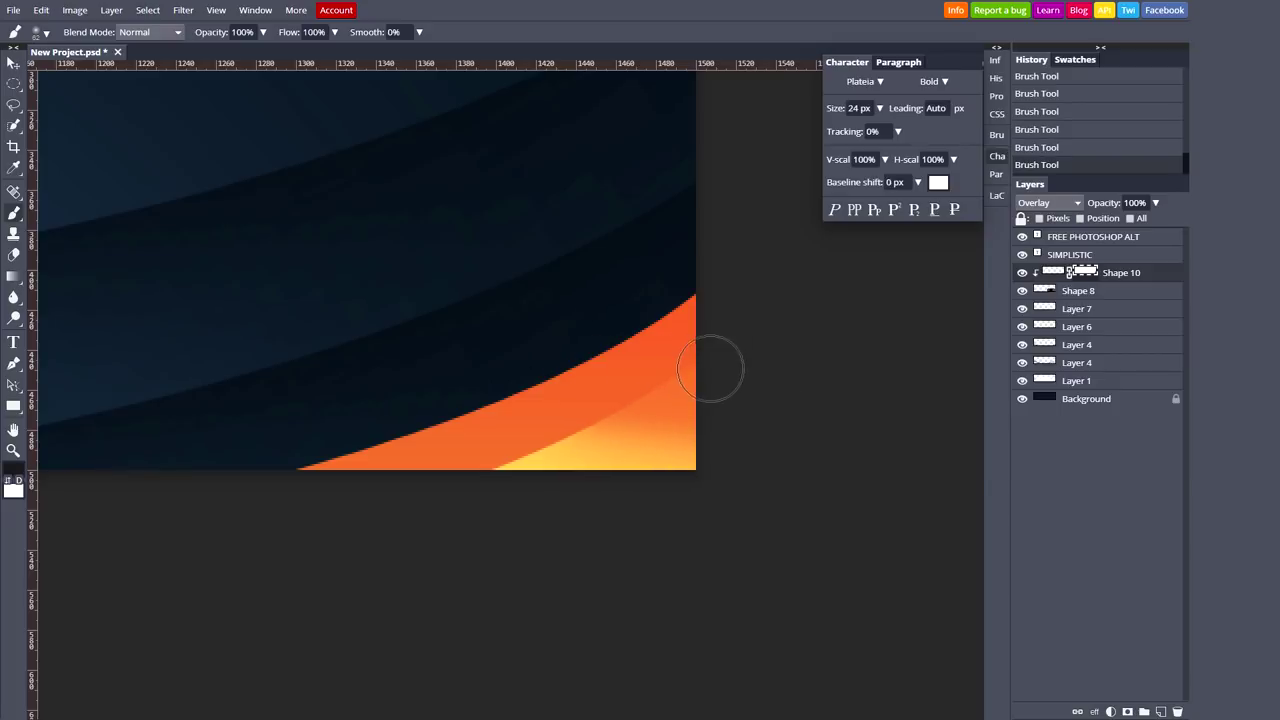
pyautogui.scroll(-3, 706, 321)
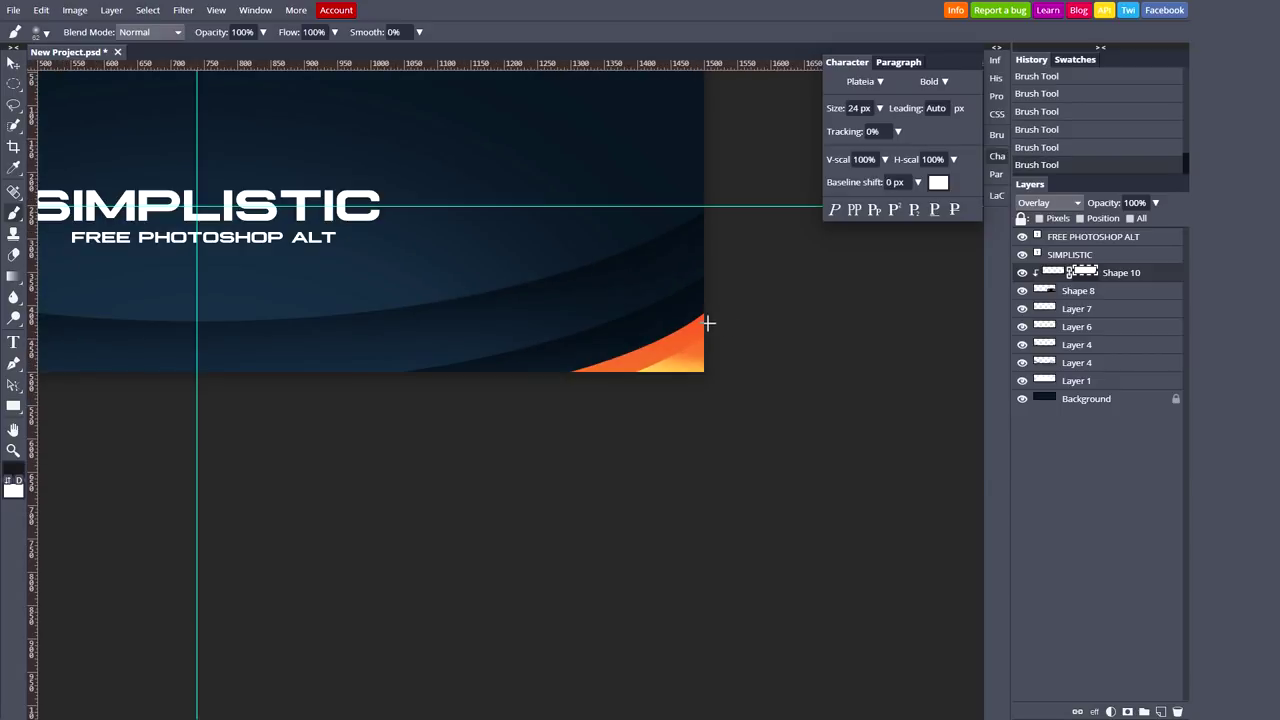
pyautogui.scroll(3, 740, 324)
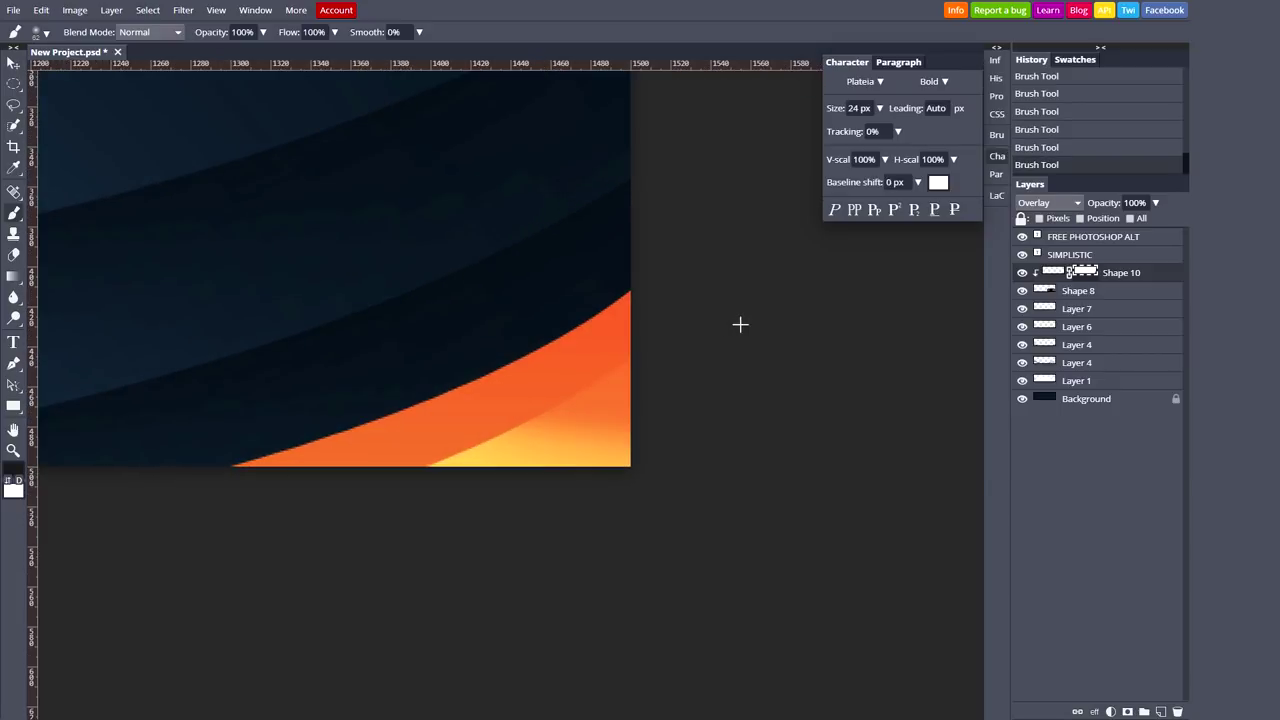
pyautogui.hotkey('ctrl', 'z')
pyautogui.hotkey('ctrl', 'z')
pyautogui.hotkey('ctrl', 'z')
pyautogui.hotkey('ctrl', 'z')
pyautogui.hotkey('ctrl', 'z')
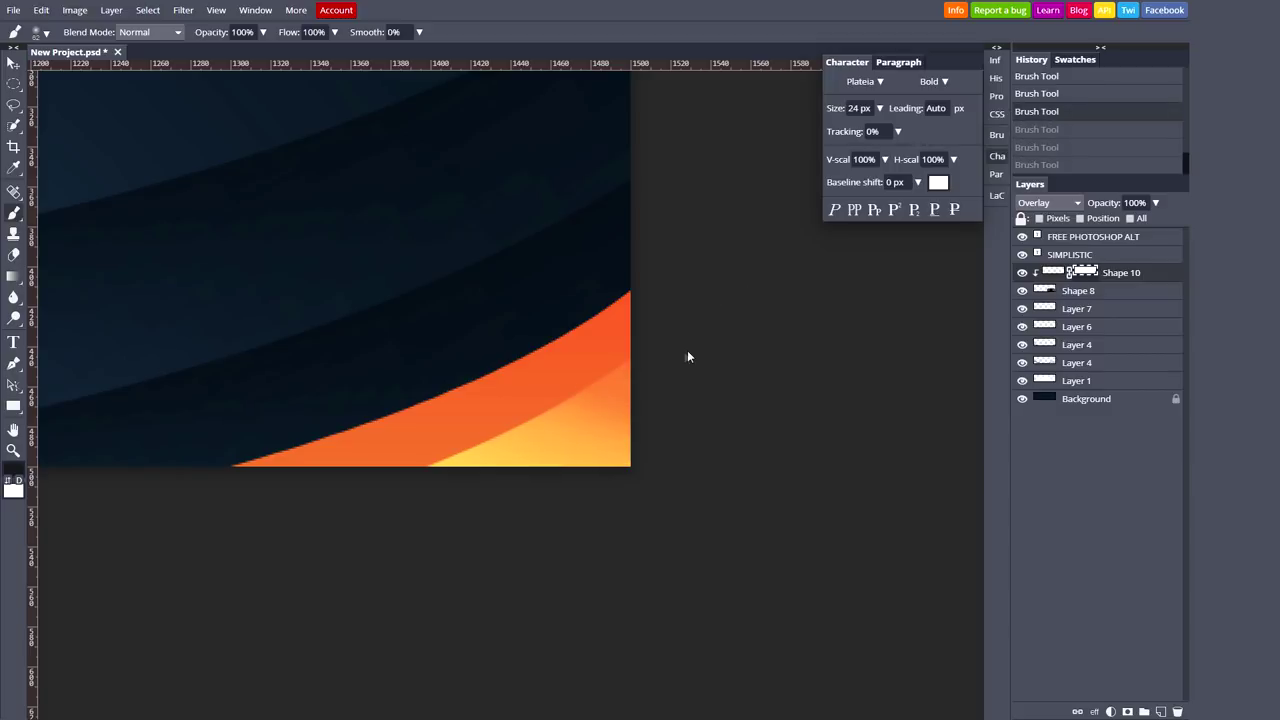
# Step: Pick a darker painting colour and enlarge the brush to about 120 px
pyautogui.click(13, 467)
pyautogui.click(307, 268)
pyautogui.click(364, 289)
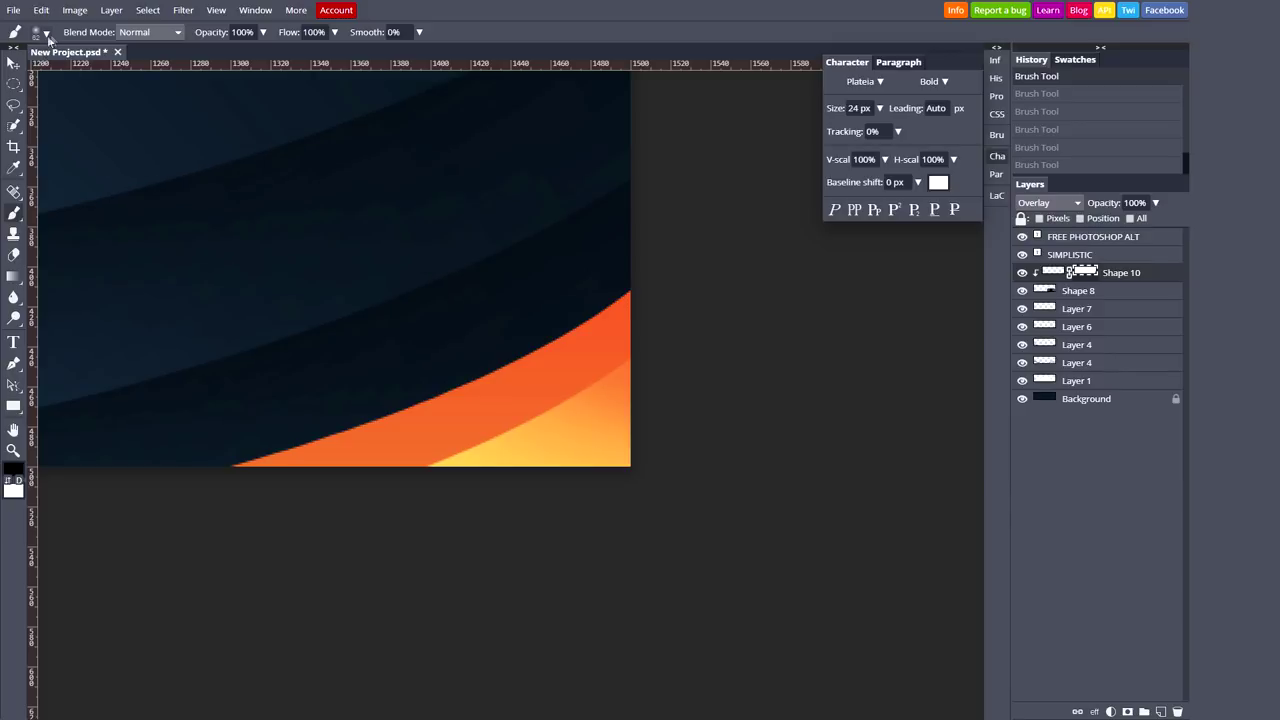
pyautogui.click(40, 32)
pyautogui.moveTo(90, 68); pyautogui.dragTo(108, 68)
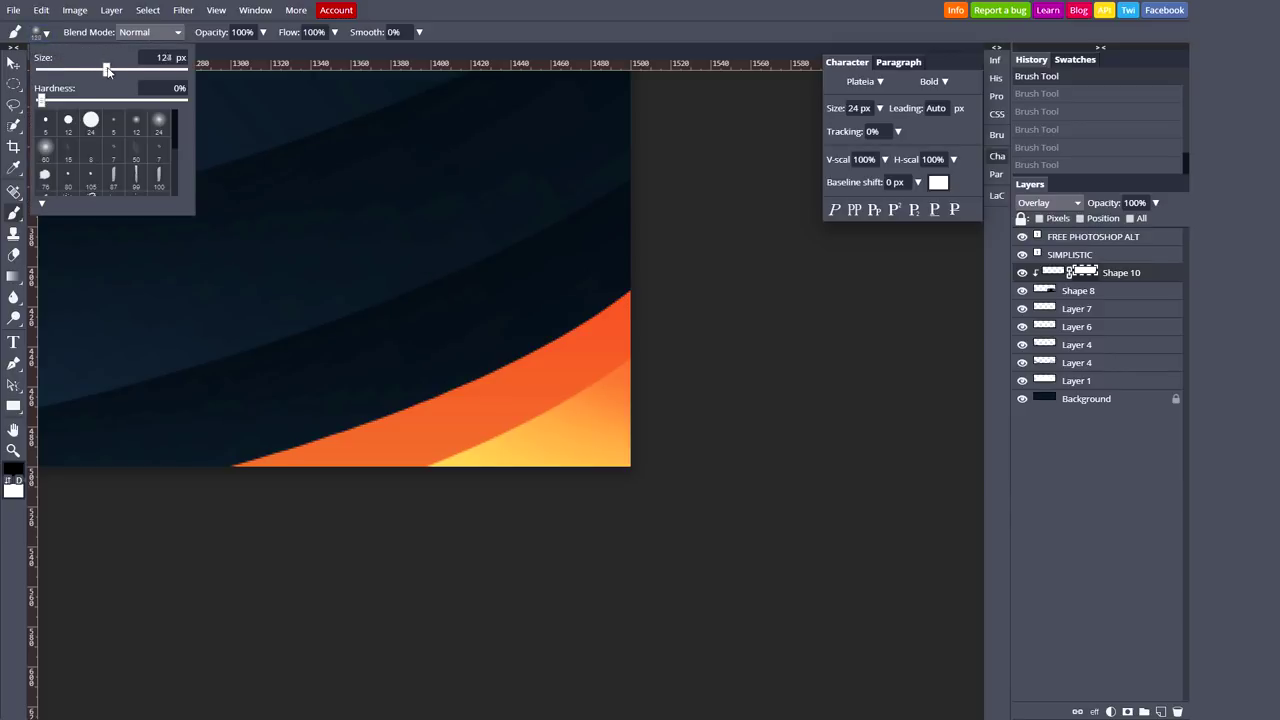
pyautogui.click(771, 294)
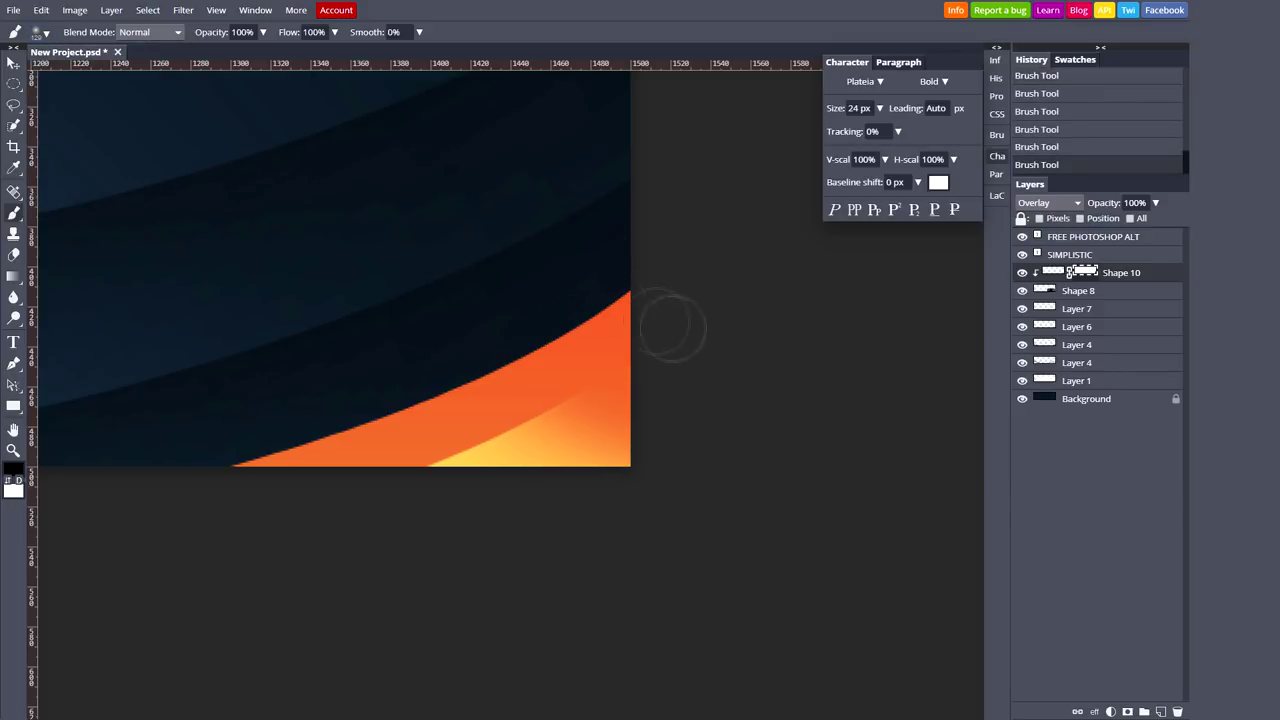
# Step: Move the yellow shape left and up with the Move tool, comparing with undo/redo
pyautogui.press('v')
pyautogui.moveTo(526, 429); pyautogui.dragTo(465, 420)
pyautogui.hotkey('ctrl', 'z')
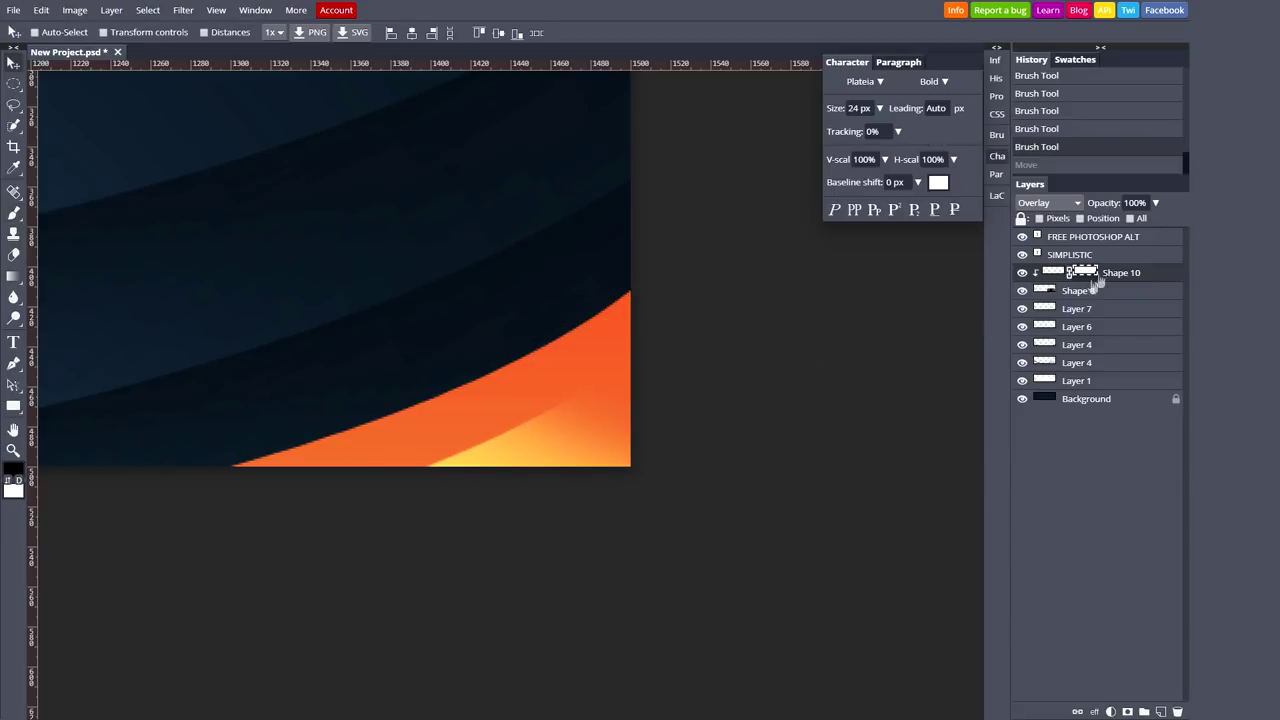
pyautogui.hotkey('ctrl', 'shift', 'z')
# Step: Convert Shape 10 into a smart object and set its blending to Overlay
pyautogui.hotkey('ctrl', 'z')
pyautogui.rightClick(1063, 272)
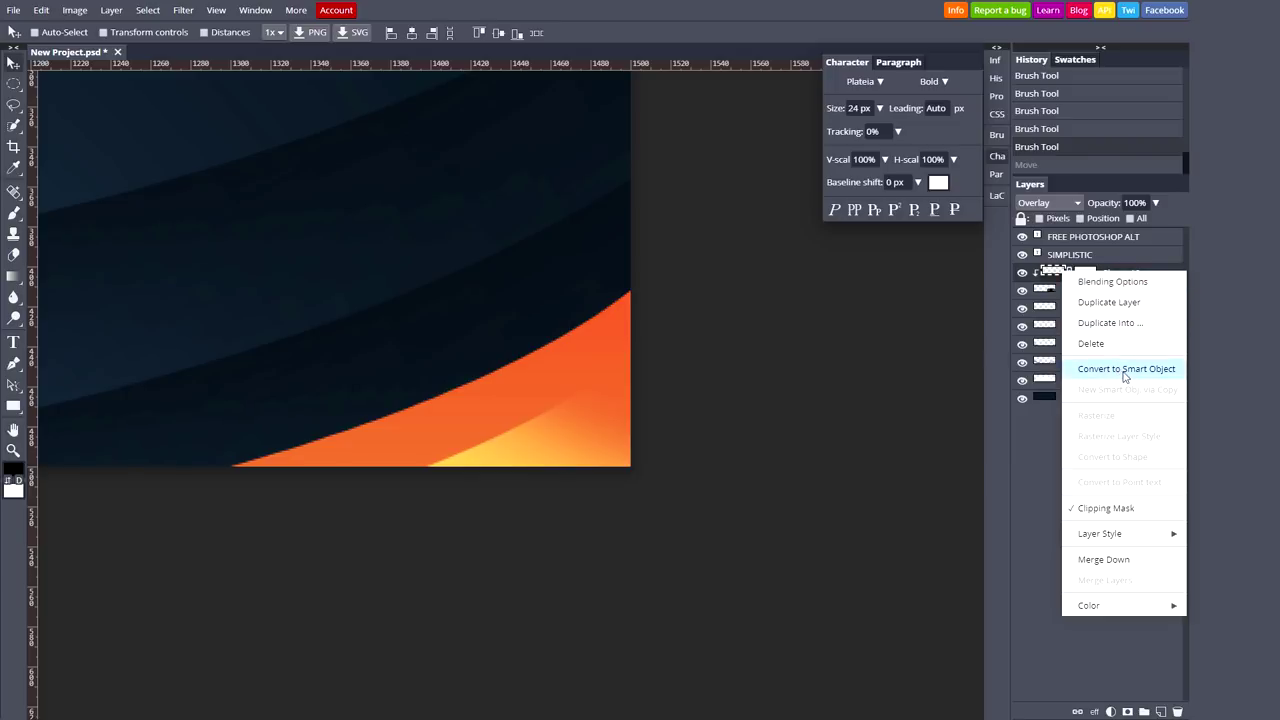
pyautogui.click(1123, 369)
pyautogui.click(1040, 203)
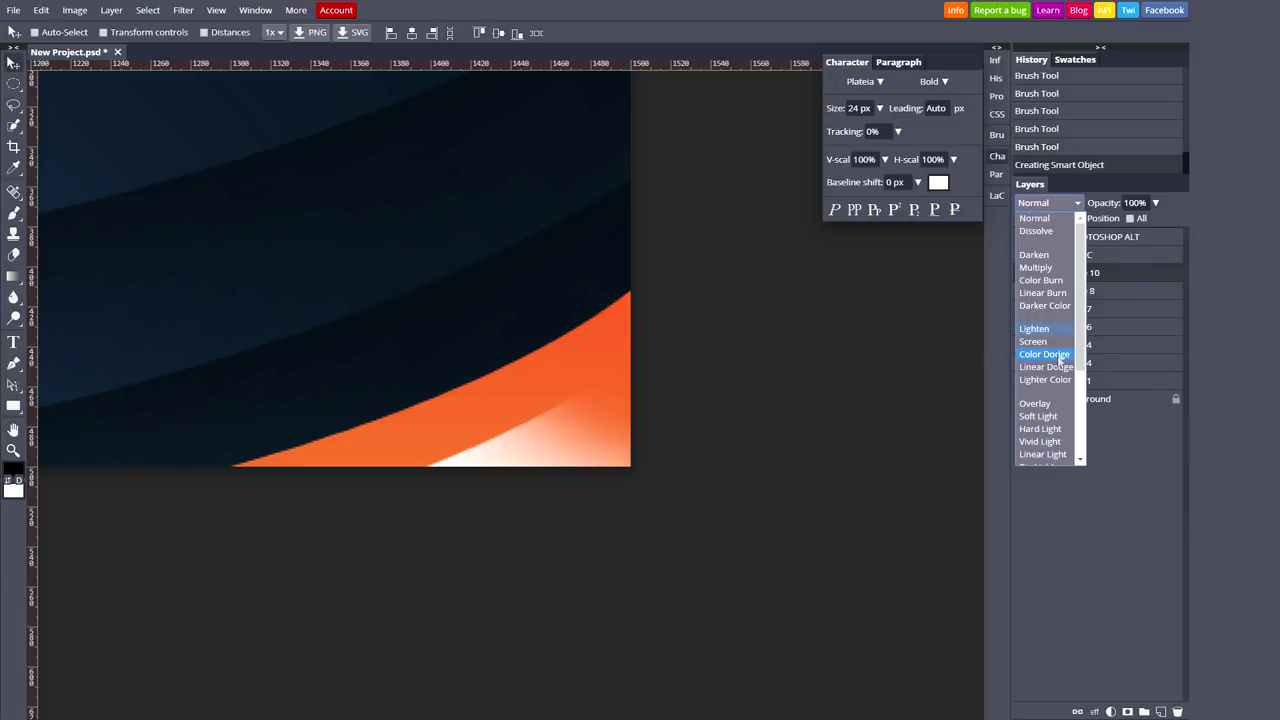
pyautogui.click(1034, 405)
# Step: Brush a yellow glow onto the orange swoosh and duplicate the Shape 10 layer
pyautogui.moveTo(525, 361)
pyautogui.mouseDown()
pyautogui.moveTo(435, 404)
pyautogui.moveTo(506, 376)
pyautogui.mouseUp()
pyautogui.hotkey('ctrl', 'z')
pyautogui.hotkey('ctrl', 'z')
pyautogui.hotkey('ctrl', 'z')
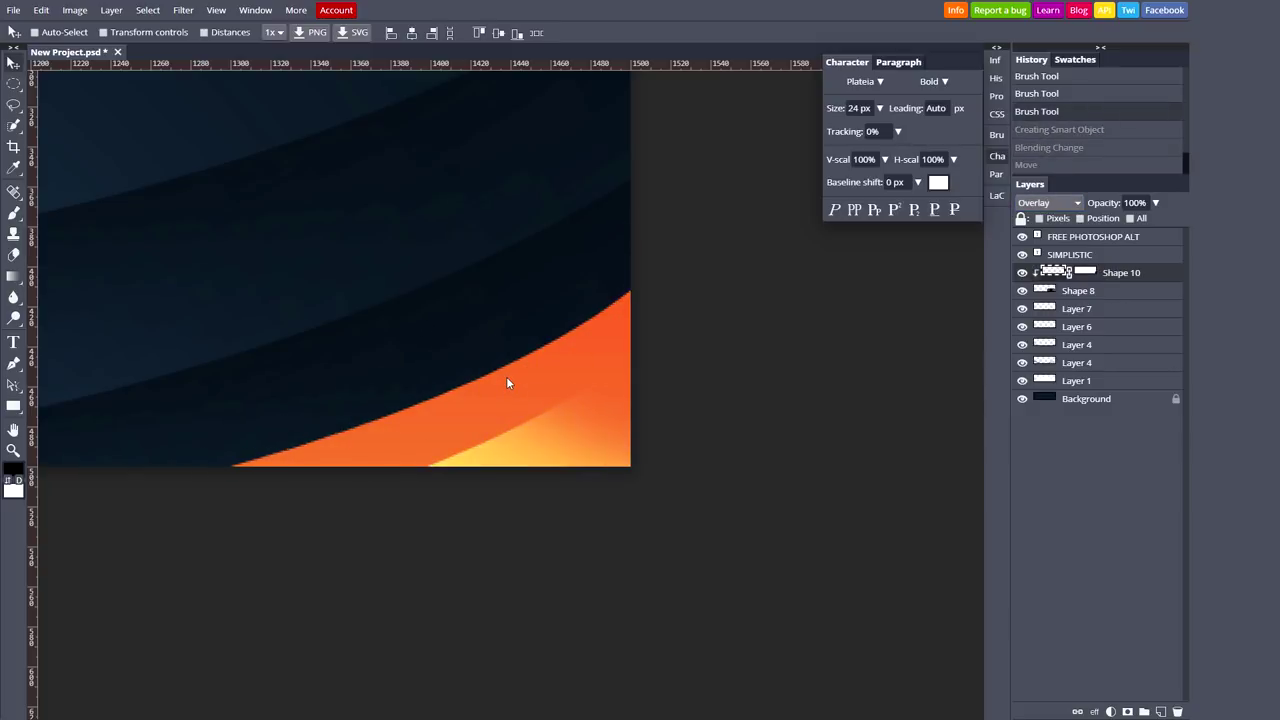
pyautogui.moveTo(507, 383)
pyautogui.mouseDown()
pyautogui.moveTo(537, 386)
pyautogui.moveTo(553, 430)
pyautogui.mouseUp()
pyautogui.click(532, 412)
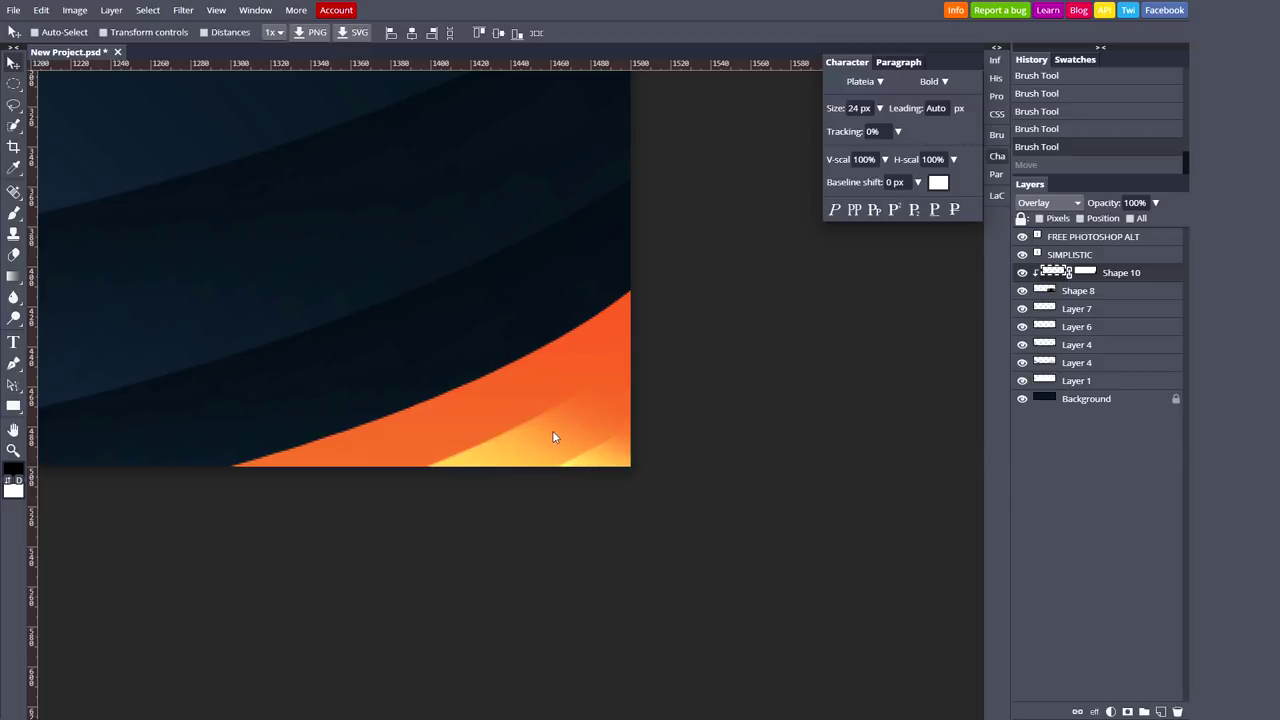
pyautogui.hotkey('ctrl', '0')
pyautogui.scroll(3, 544, 426)
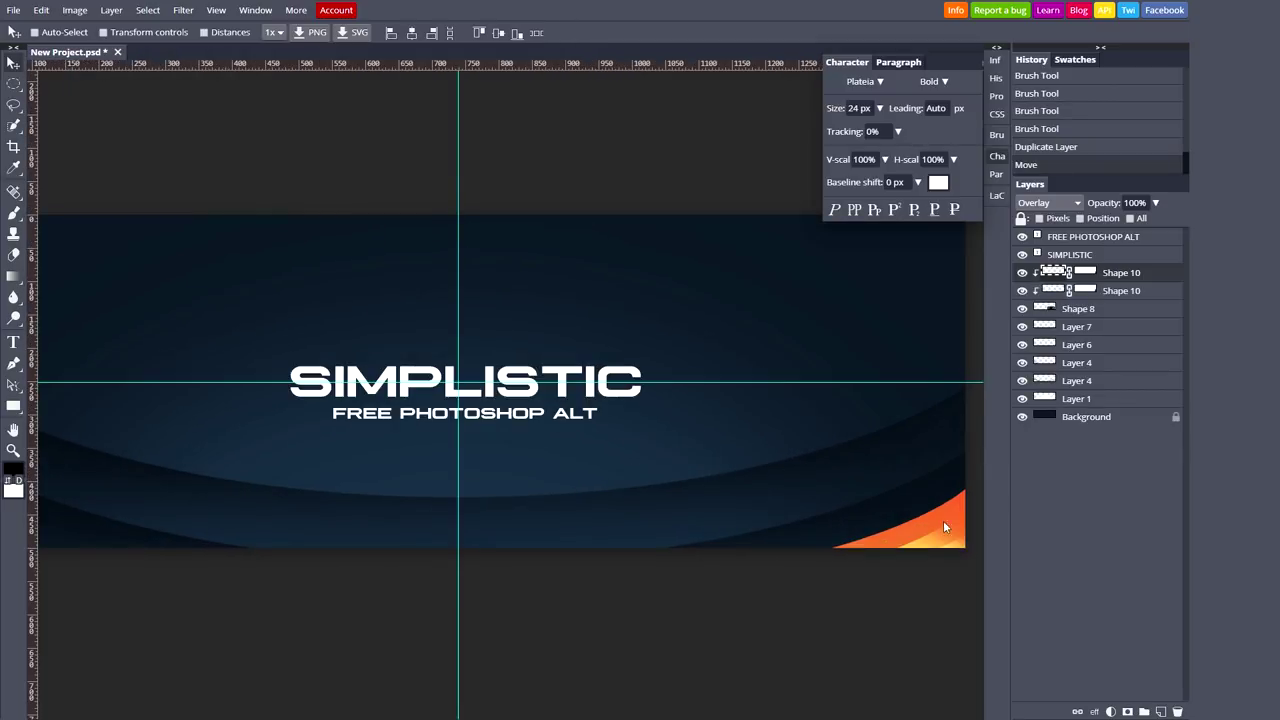
# Step: Group both Shape 10 layers with Shape 8 into Folder 11 and convert it to a smart object
pyautogui.click(1091, 311)
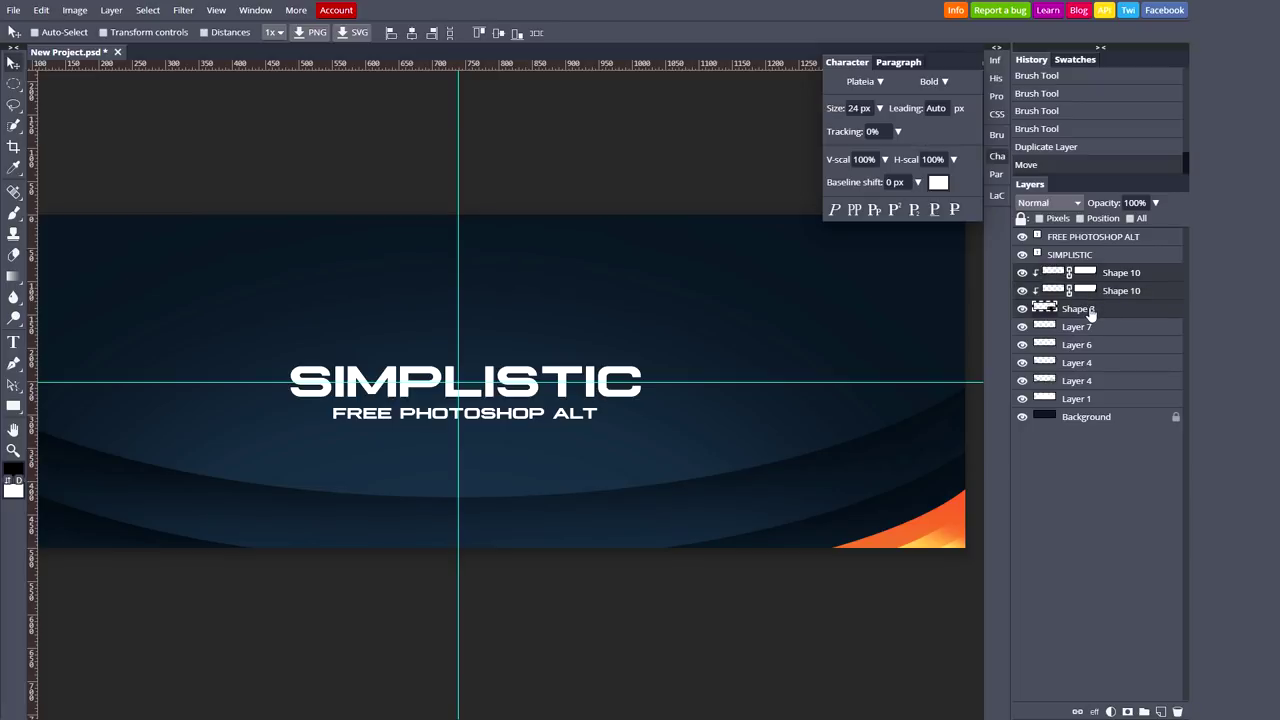
pyautogui.hotkey('ctrl', 'g')
pyautogui.click(1036, 273)
pyautogui.click(1023, 276)
pyautogui.rightClick(1084, 283)
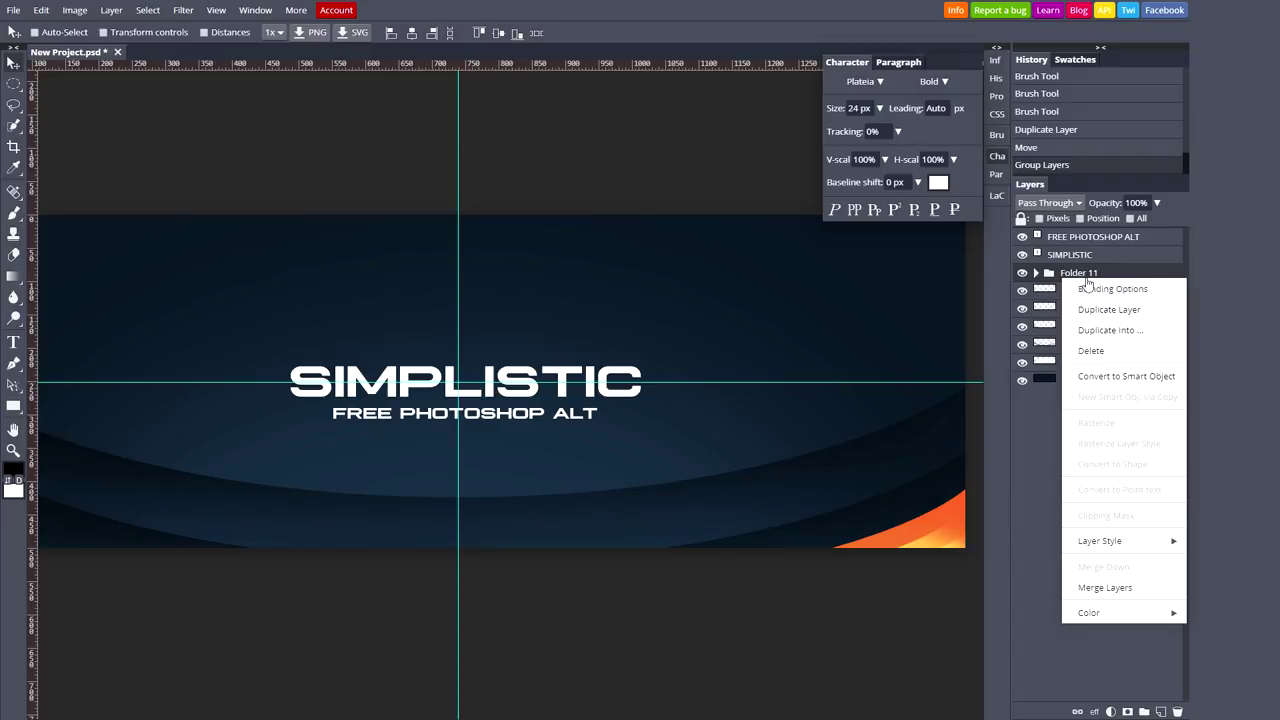
pyautogui.click(1099, 376)
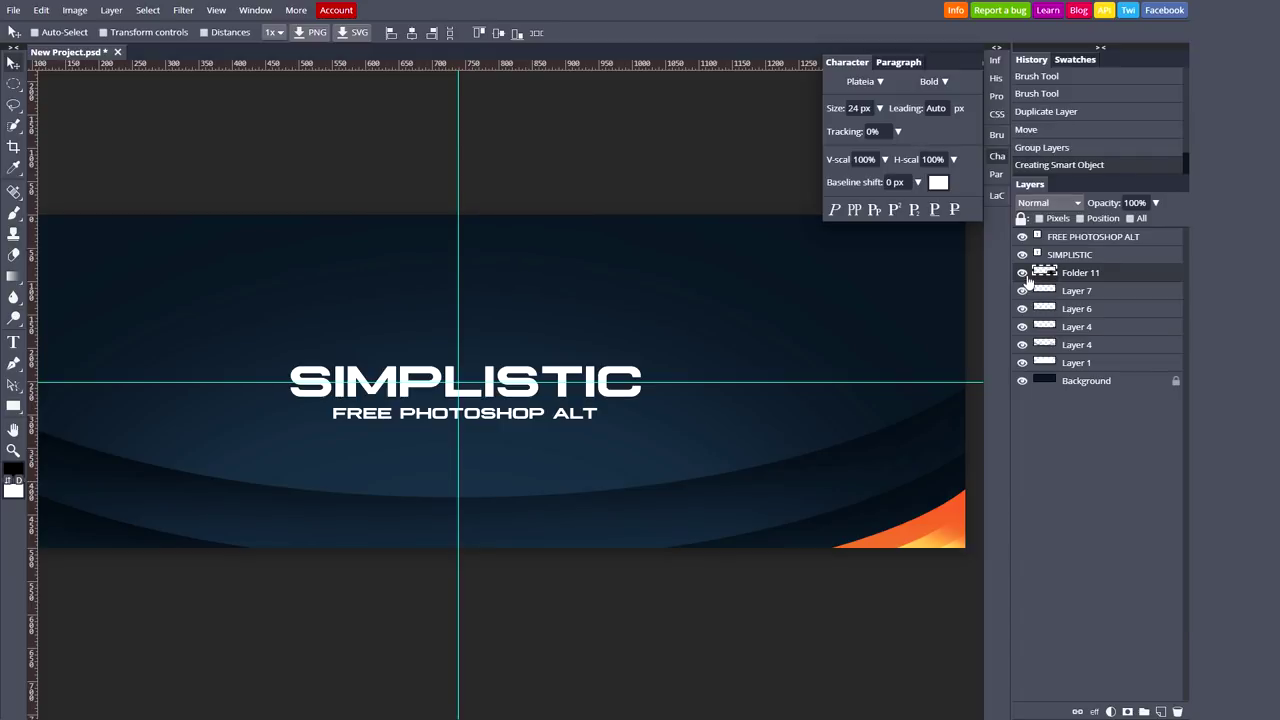
# Step: Duplicate the swoosh and position the copy at the banner's bottom centre
pyautogui.moveTo(830, 448); pyautogui.dragTo(696, 440)
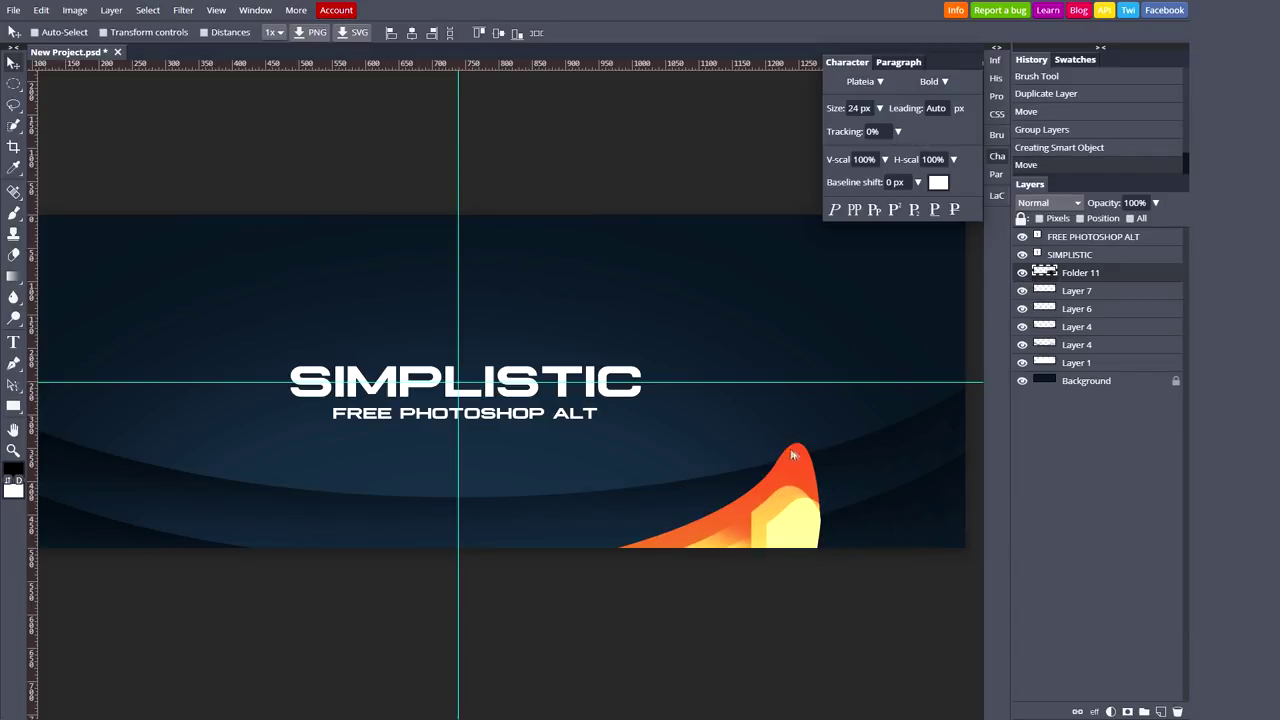
pyautogui.hotkey('ctrl', 'z')
pyautogui.moveTo(920, 483); pyautogui.dragTo(603, 358)
pyautogui.hotkey('ctrl', 'z')
pyautogui.moveTo(723, 471); pyautogui.dragTo(606, 478)
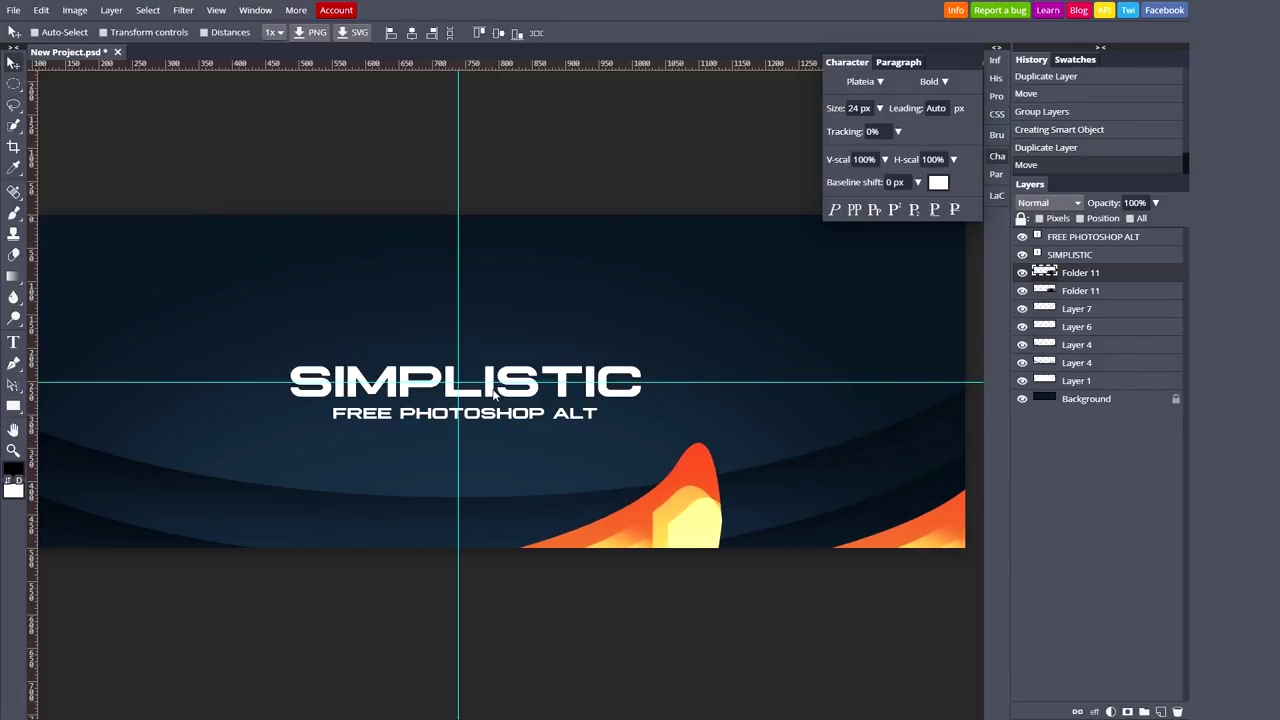
pyautogui.hotkey('ctrl', 't')
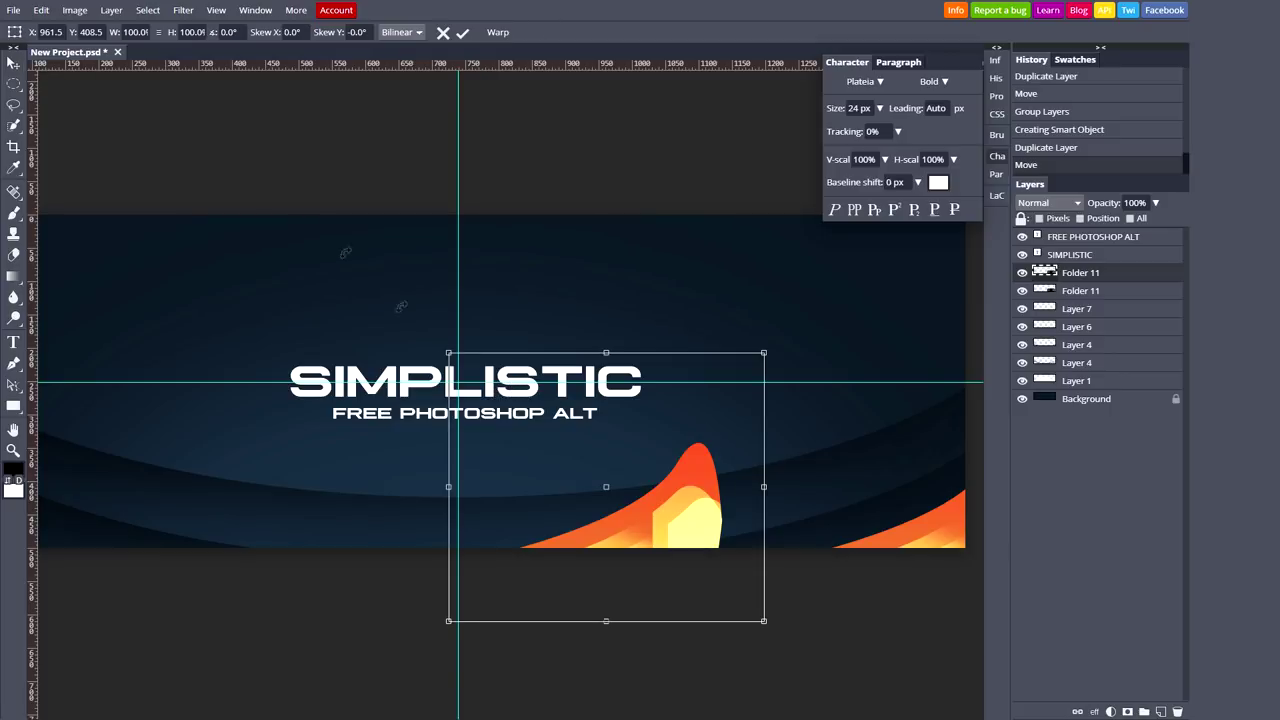
# Step: Attempt to mirror the swoosh copy via the Image menu and a rough transform drag, then cancel
pyautogui.click(78, 14)
pyautogui.moveTo(93, 188)
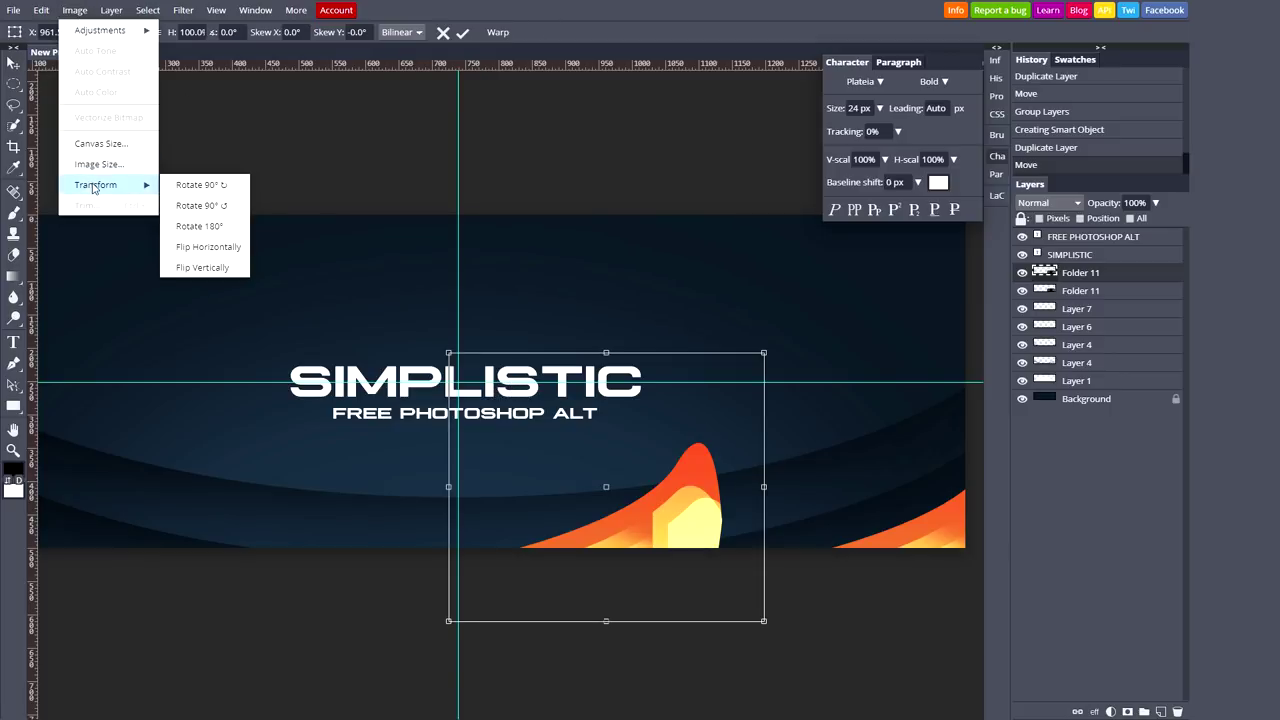
pyautogui.click(221, 250)
pyautogui.hotkey('ctrl', 'z')
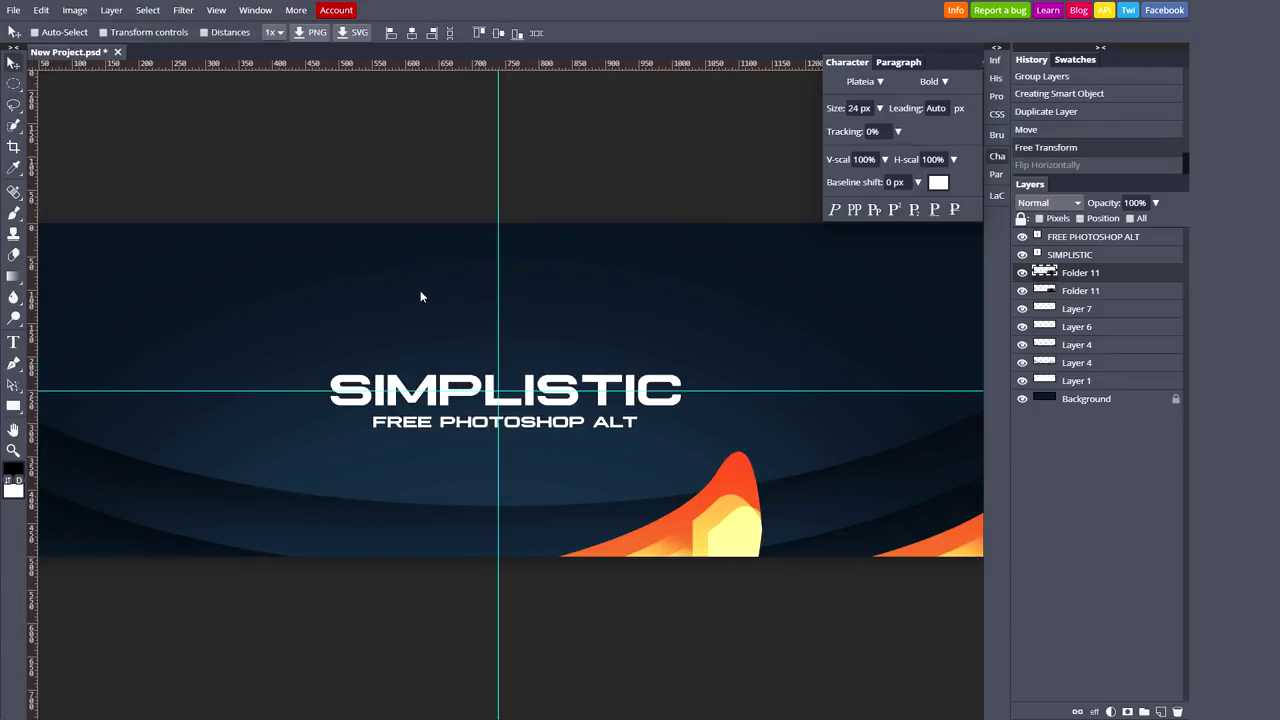
pyautogui.hotkey('alt', 'ctrl', 't')
pyautogui.moveTo(718, 484); pyautogui.dragTo(680, 482)
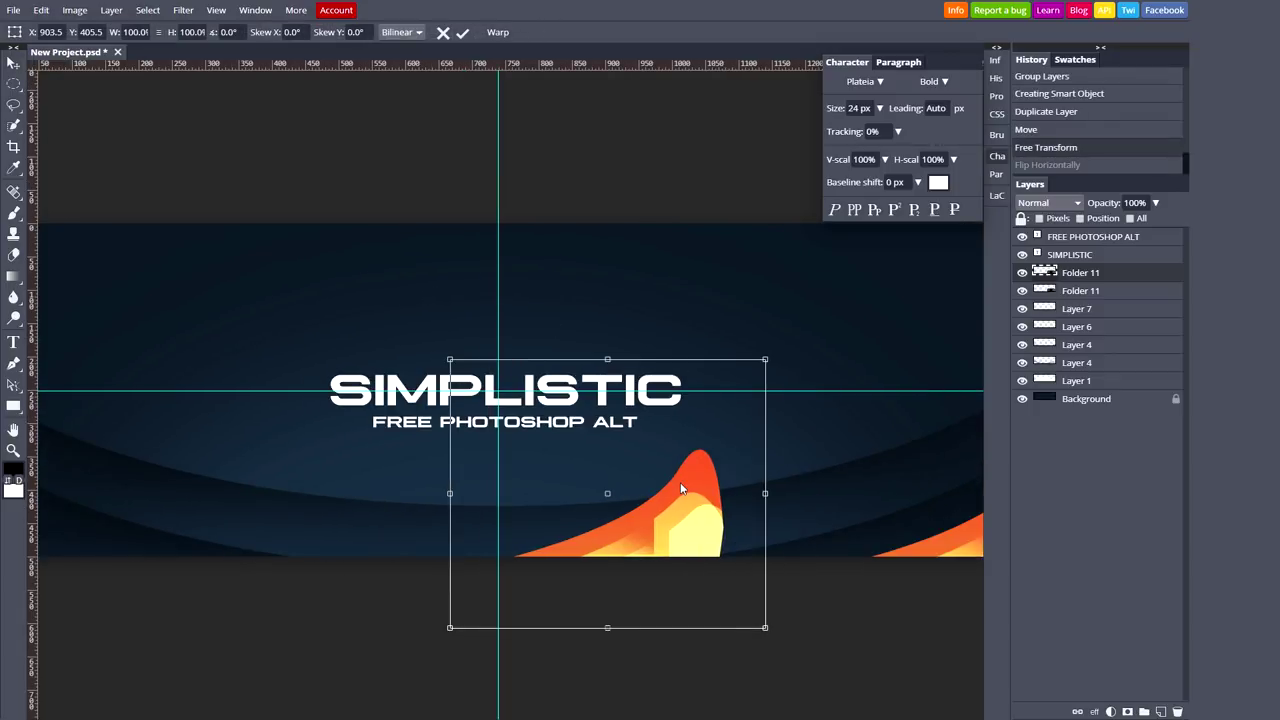
pyautogui.moveTo(768, 494); pyautogui.dragTo(204, 494)
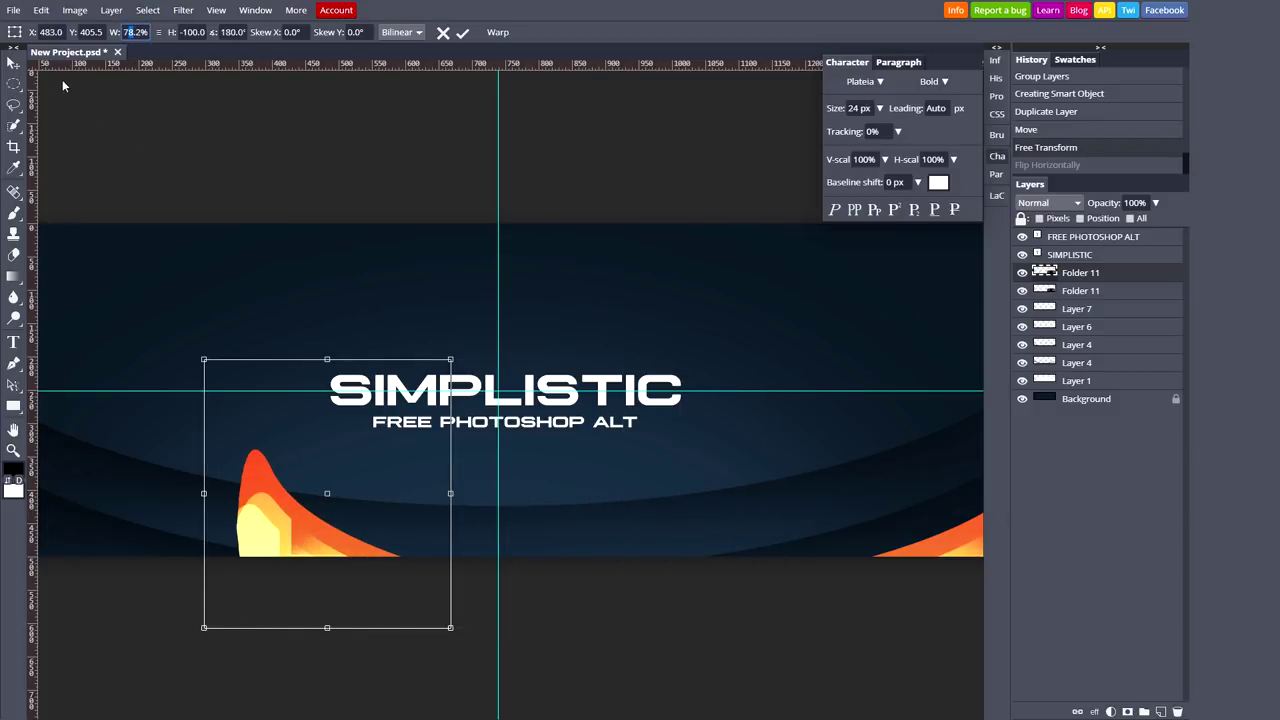
pyautogui.click(443, 32)
# Step: Flip the swoosh copy horizontally by setting its transform width to -100%
pyautogui.hotkey('ctrl', 't')
pyautogui.click(125, 32)
pyautogui.write('-100.0')
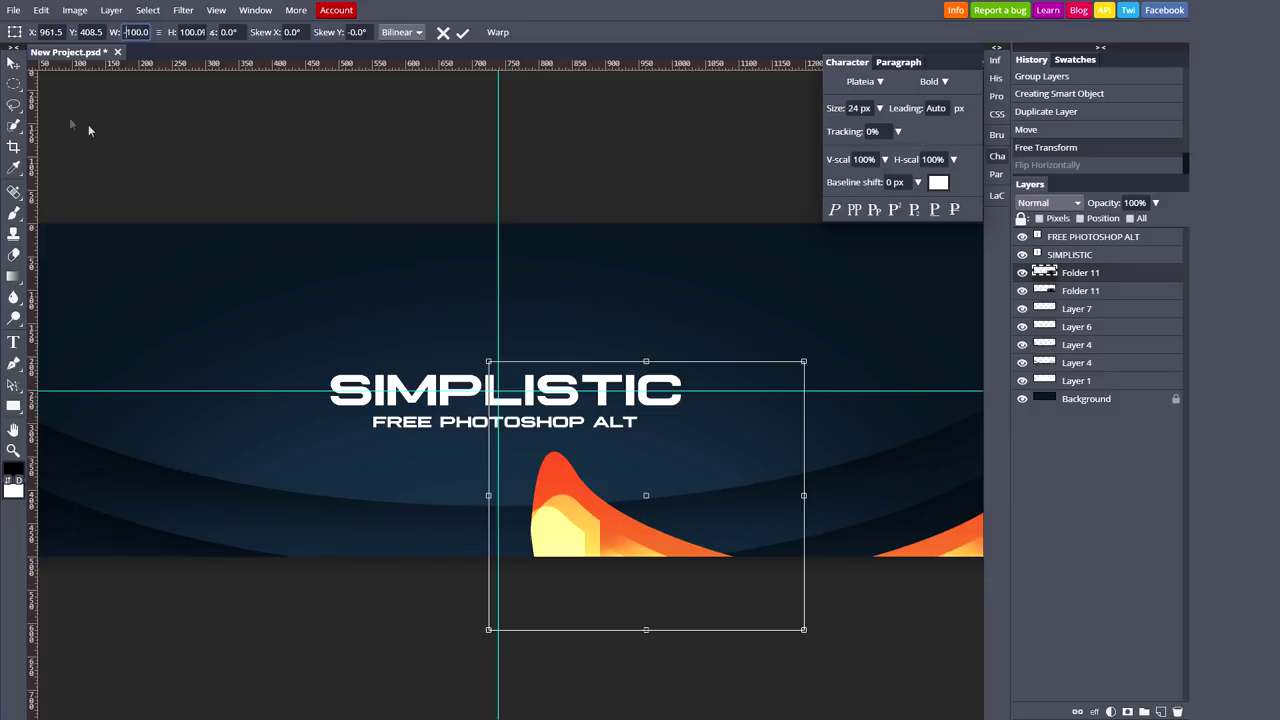
pyautogui.click(462, 32)
# Step: Move the flipped swoosh into the bottom-left corner and hide the guide lines
pyautogui.hotkey('ctrl', '-')
pyautogui.moveTo(640, 419); pyautogui.dragTo(258, 412)
pyautogui.scroll(2, 137, 489)
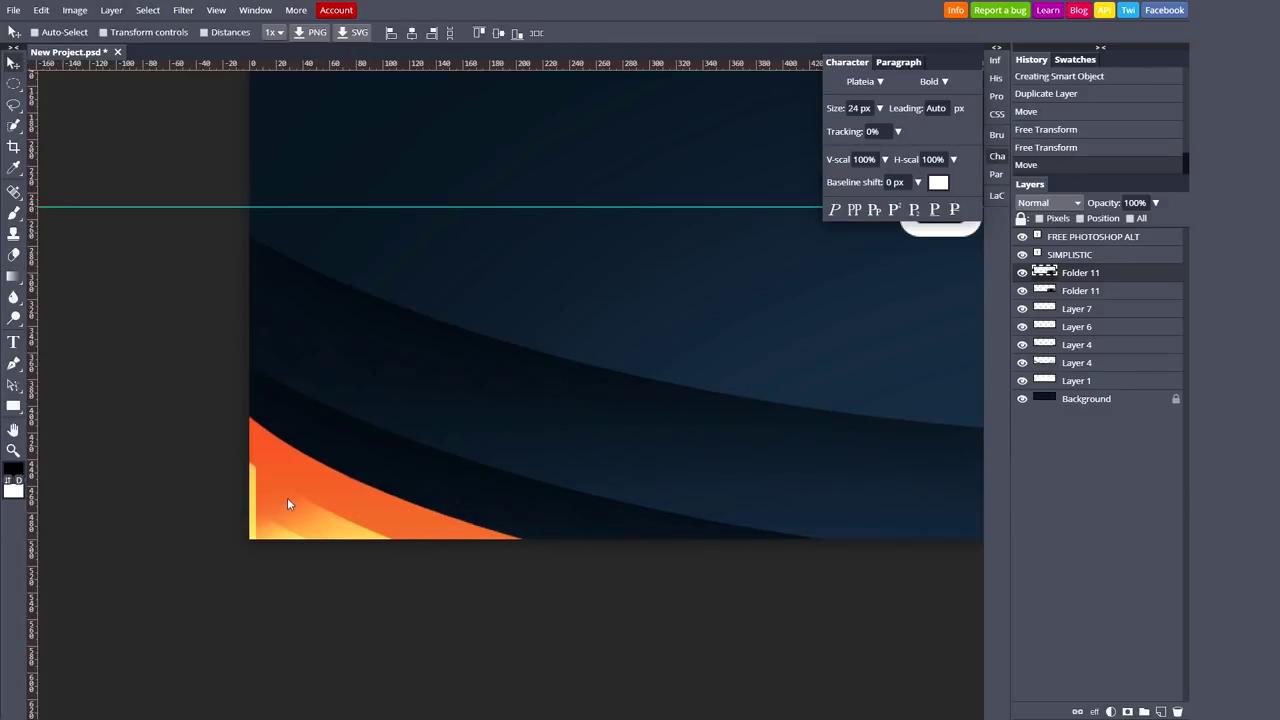
pyautogui.hotkey('ctrl', 't')
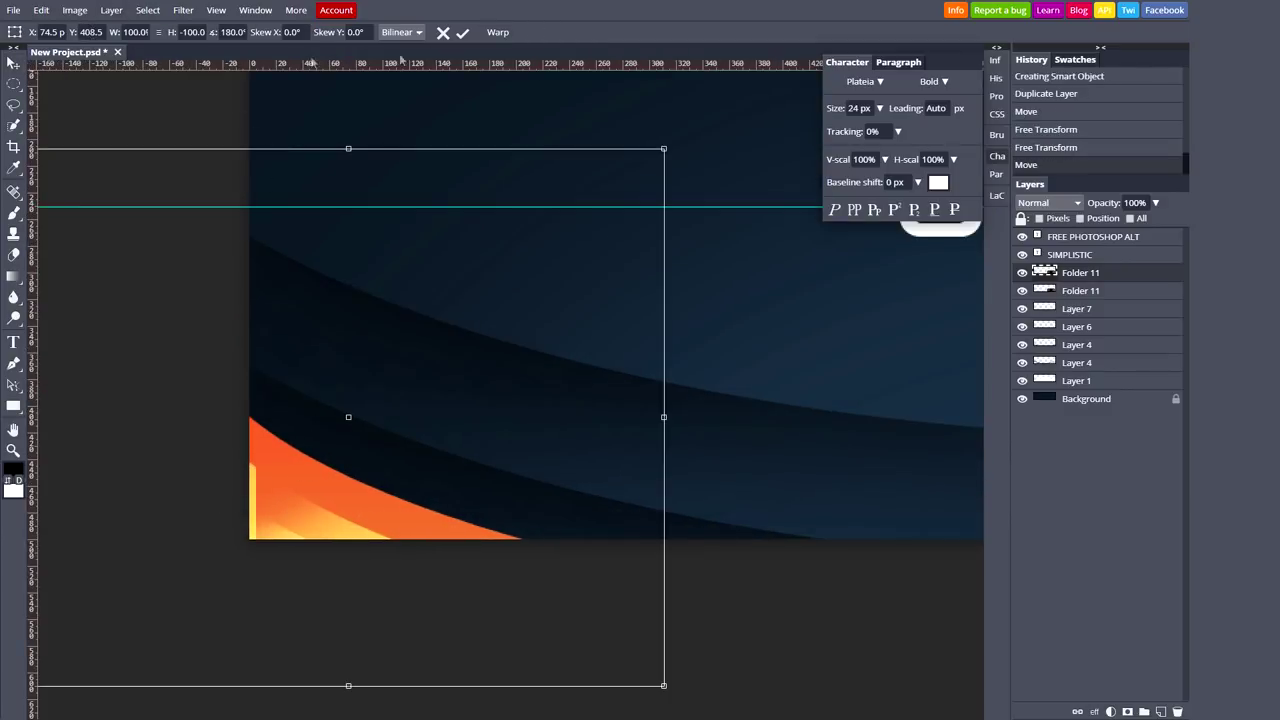
pyautogui.click(462, 33)
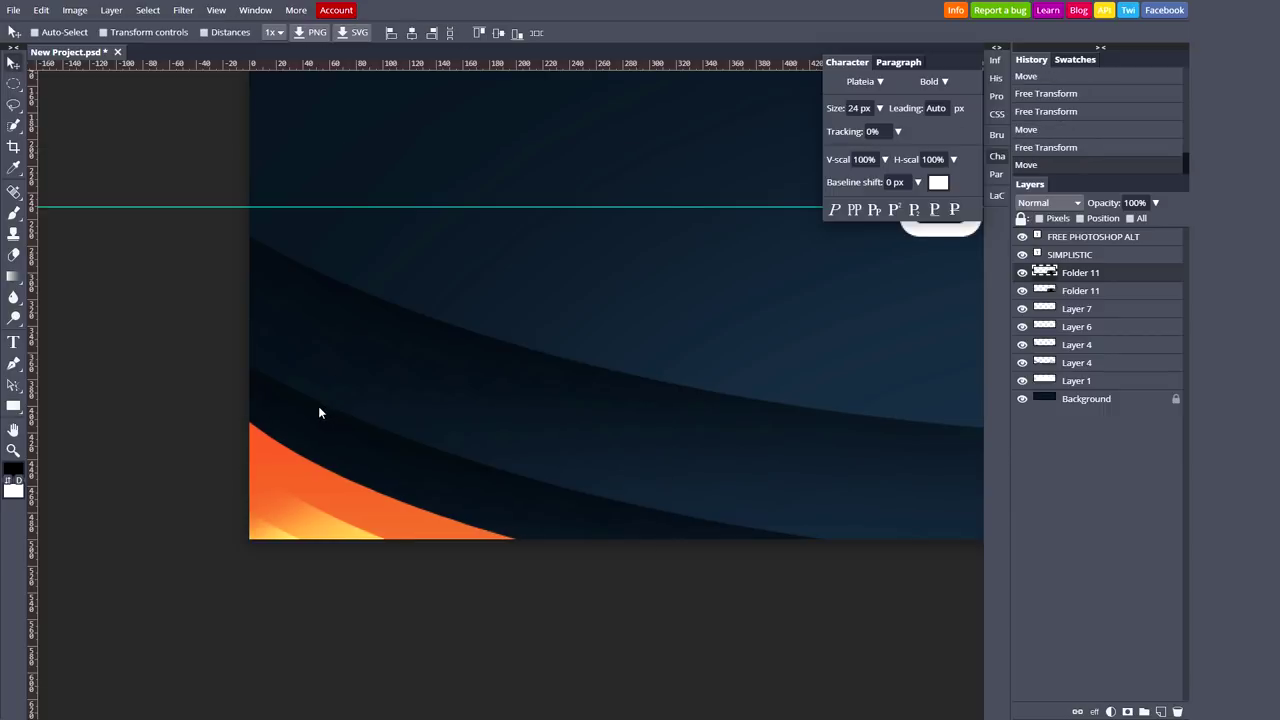
pyautogui.hotkey('ctrl', '0')
pyautogui.hotkey('ctrl', ';')
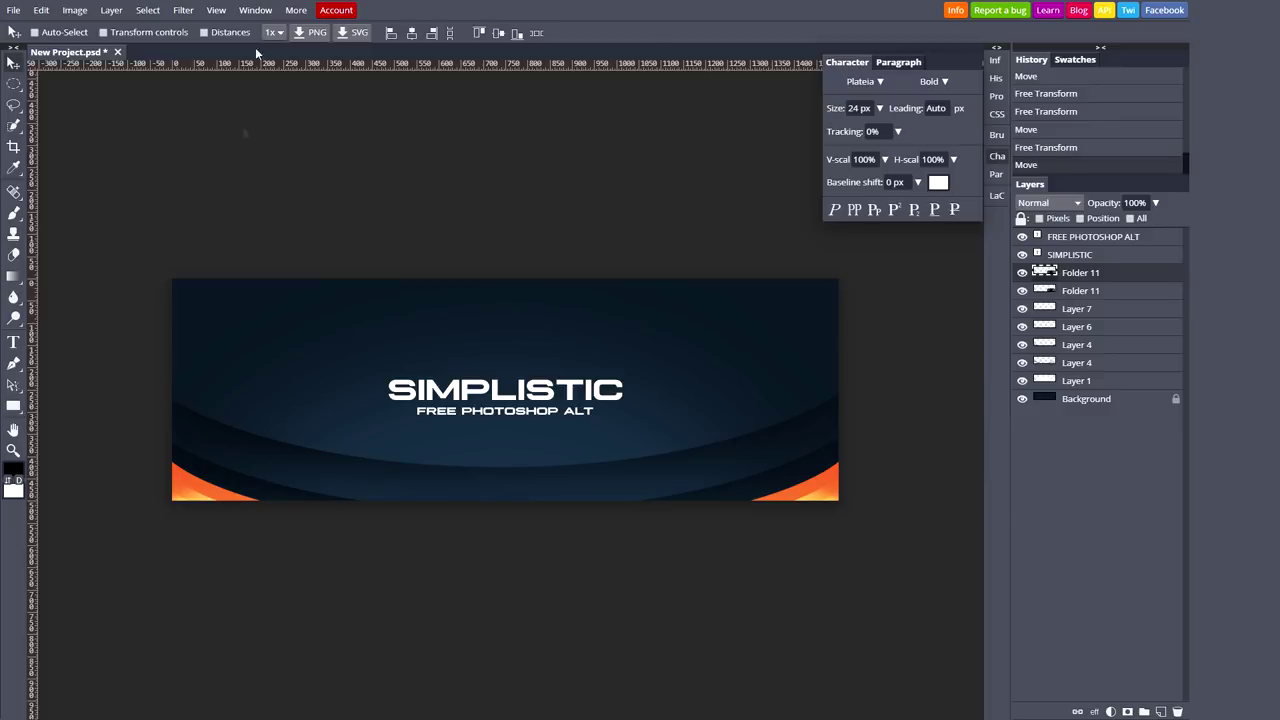
pyautogui.click(256, 16)
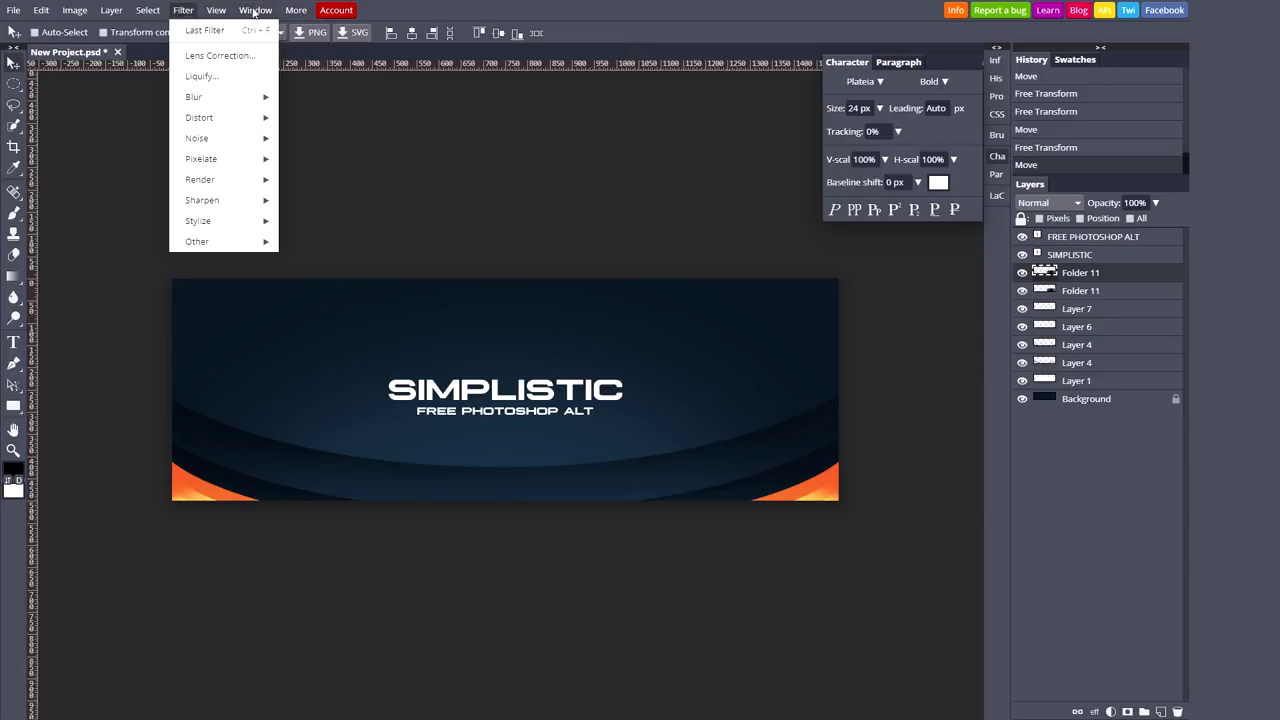
pyautogui.moveTo(320, 50)
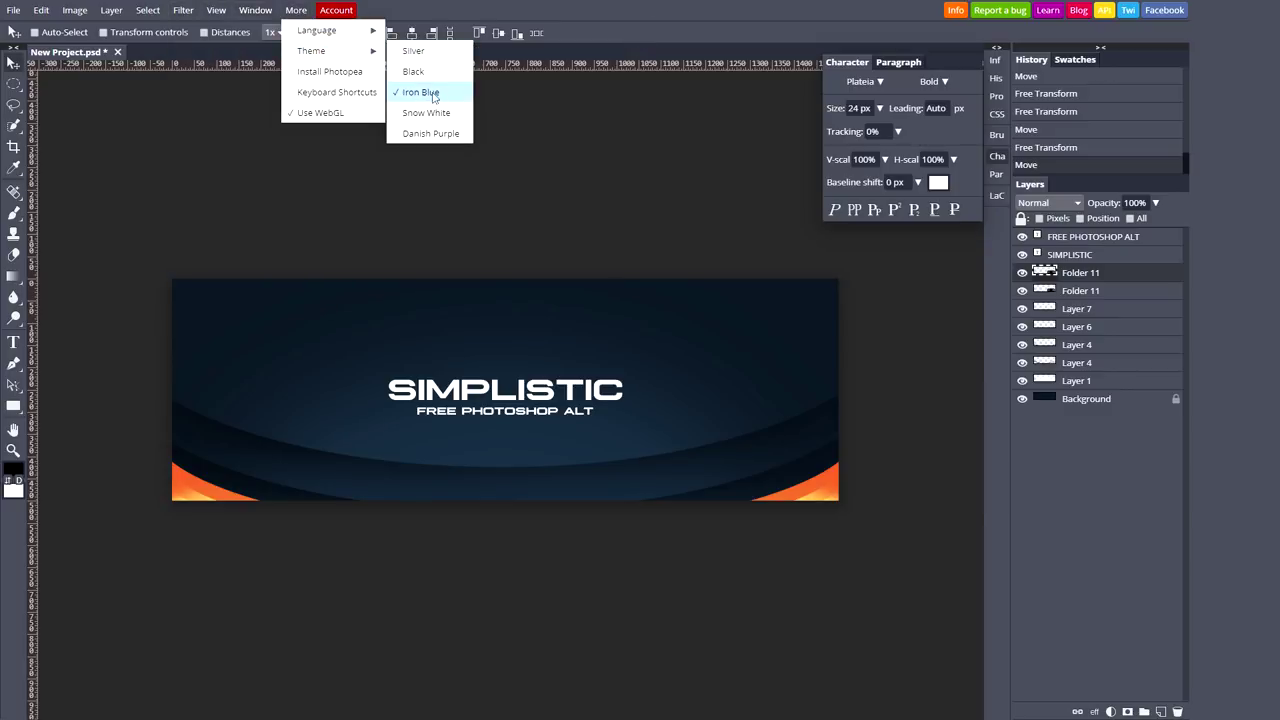
pyautogui.click(414, 50)
pyautogui.click(296, 10)
pyautogui.moveTo(335, 51)
pyautogui.click(412, 69)
pyautogui.click(294, 14)
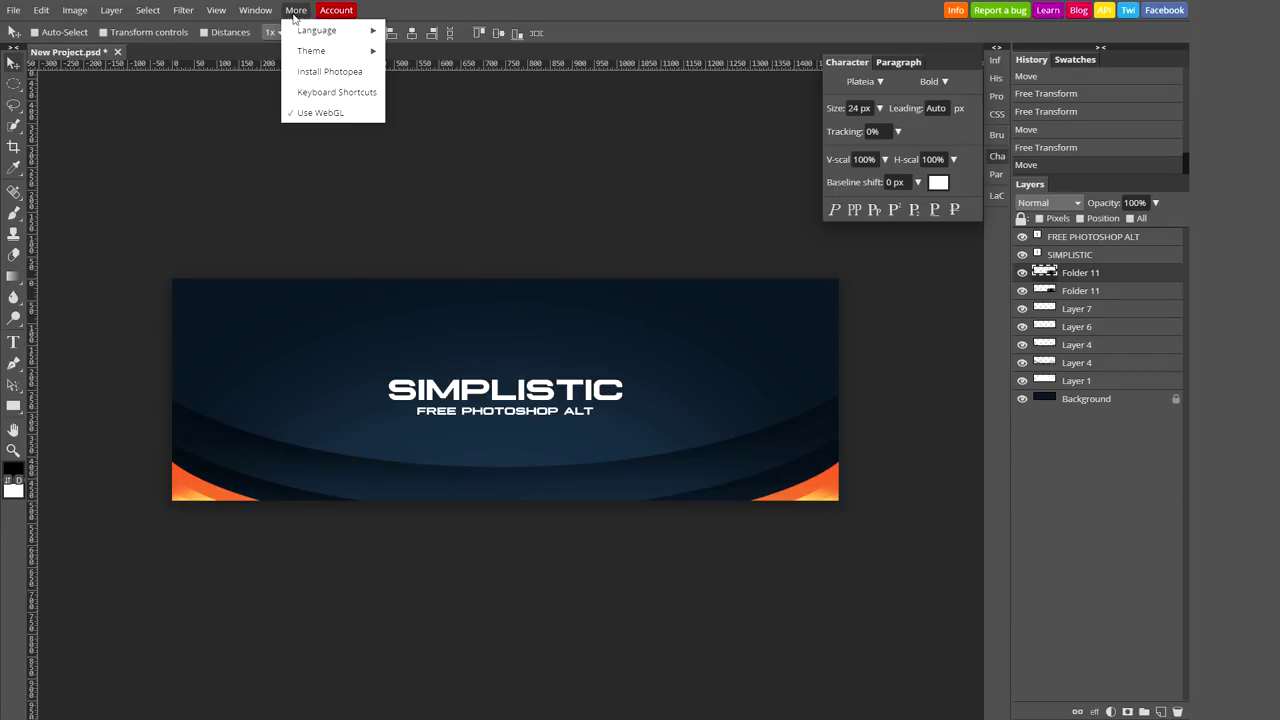
pyautogui.click(426, 112)
pyautogui.click(290, 12)
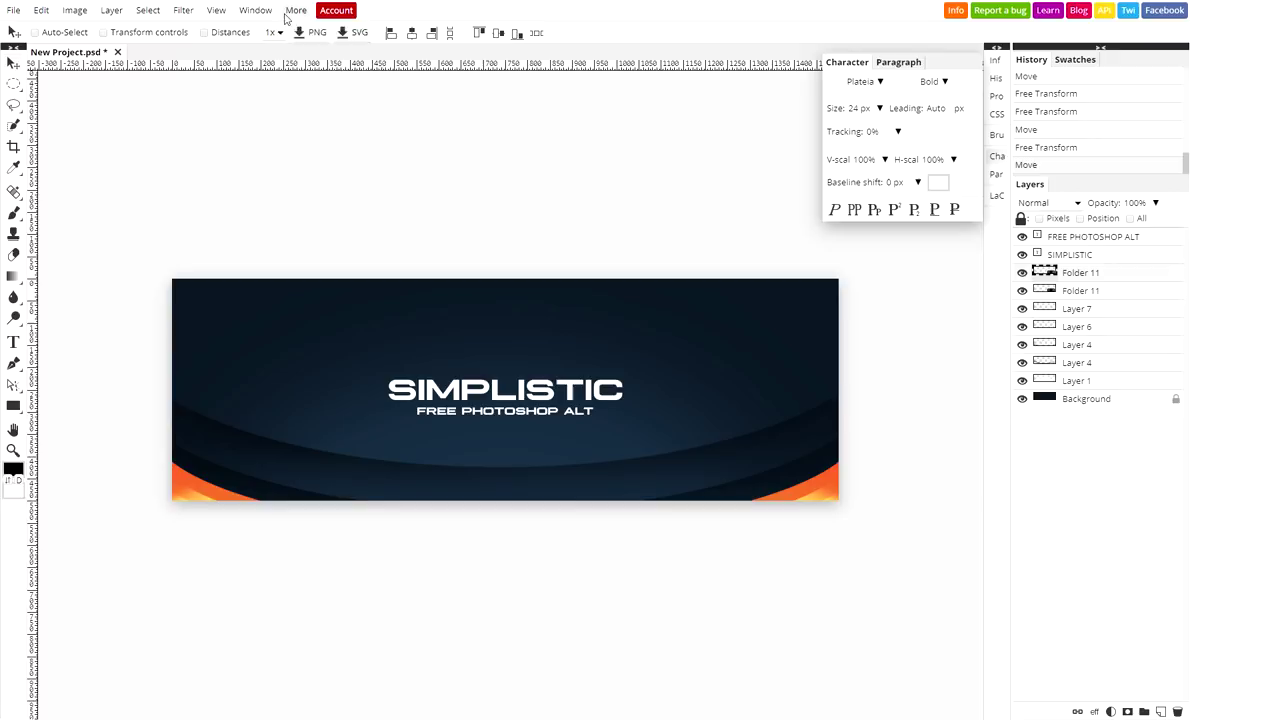
pyautogui.moveTo(324, 52)
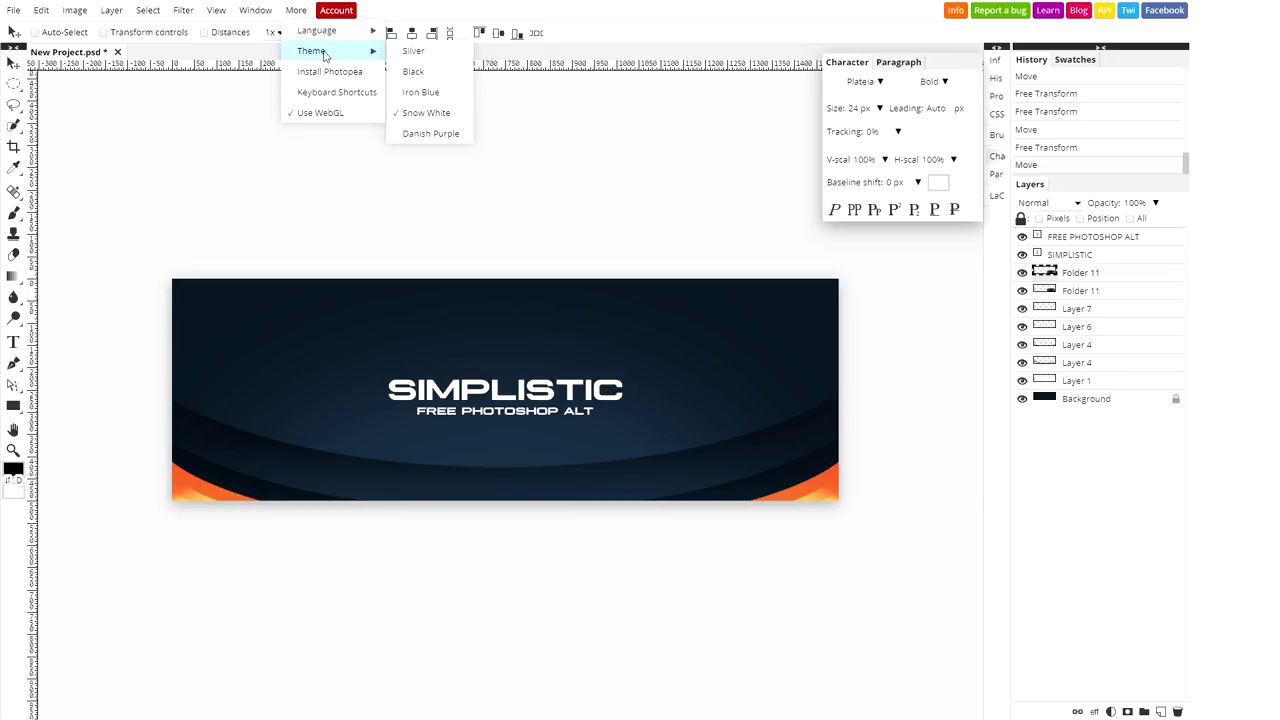
pyautogui.click(427, 133)
pyautogui.click(262, 12)
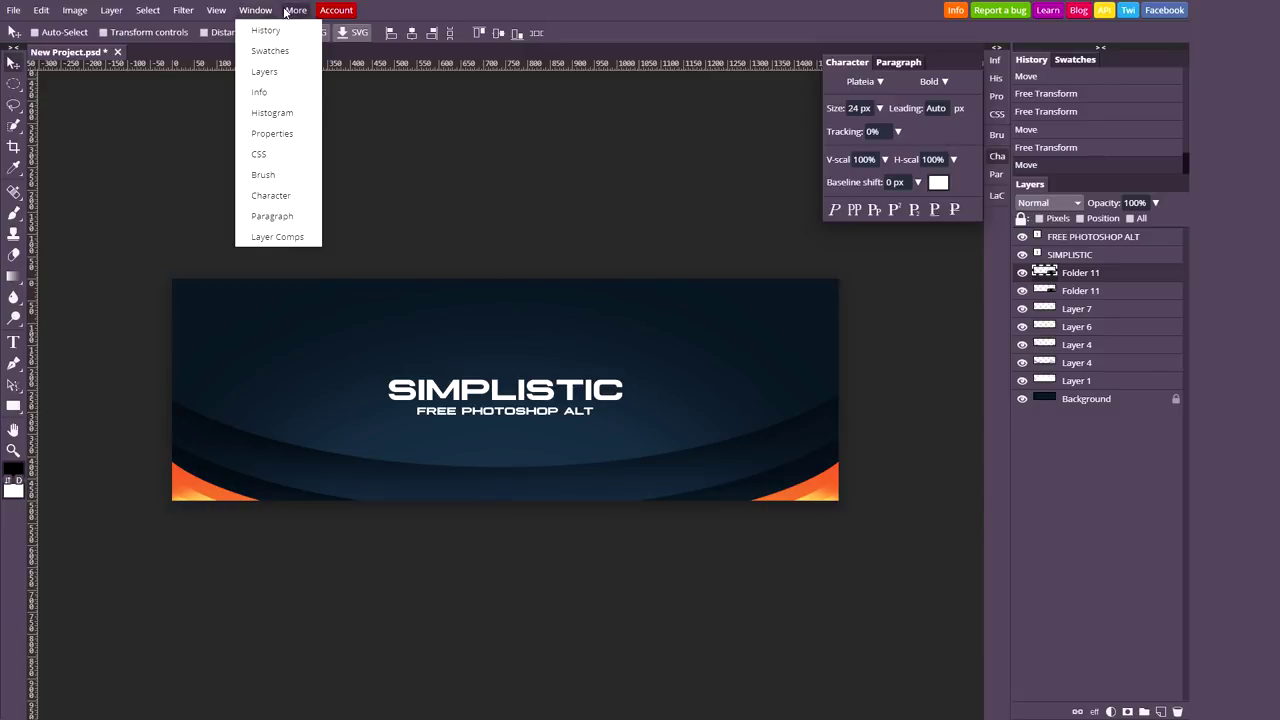
pyautogui.click(288, 10)
pyautogui.moveTo(315, 50)
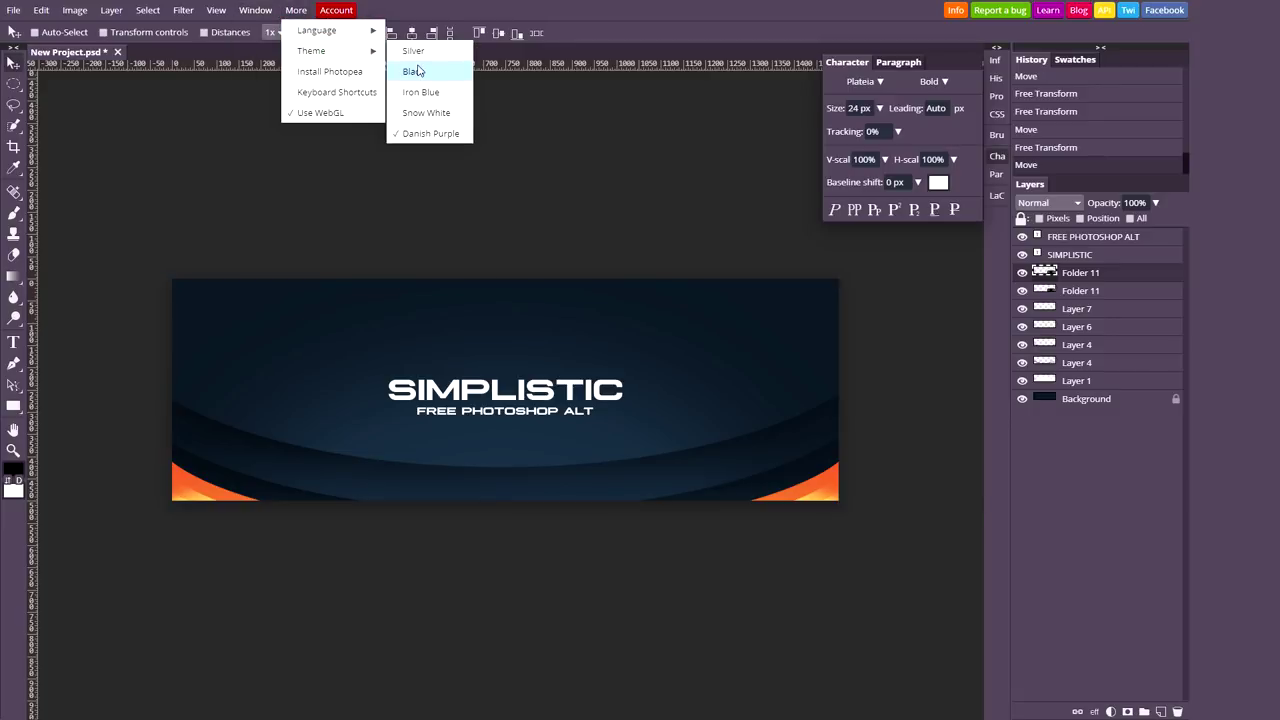
pyautogui.click(424, 95)
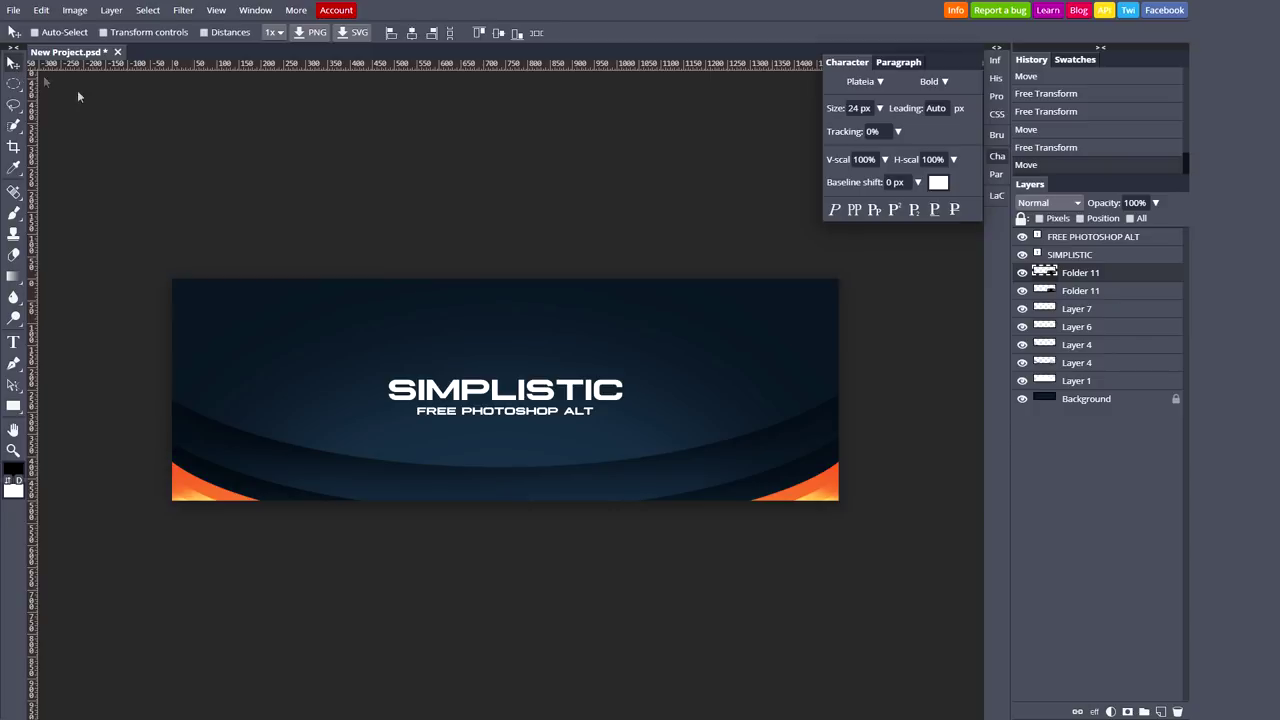
pyautogui.press('F11')
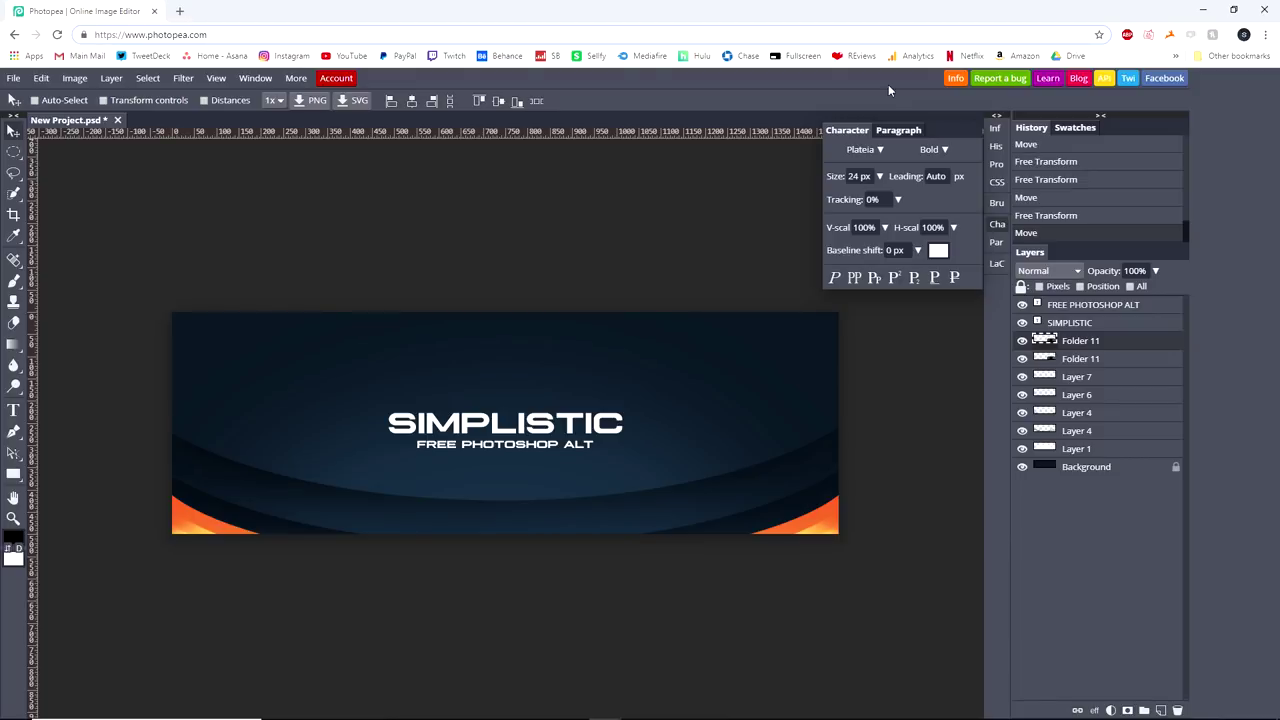
# Step: Save the banner as New Project (1).psd and open the downloaded file in Photoshop
pyautogui.click(13, 78)
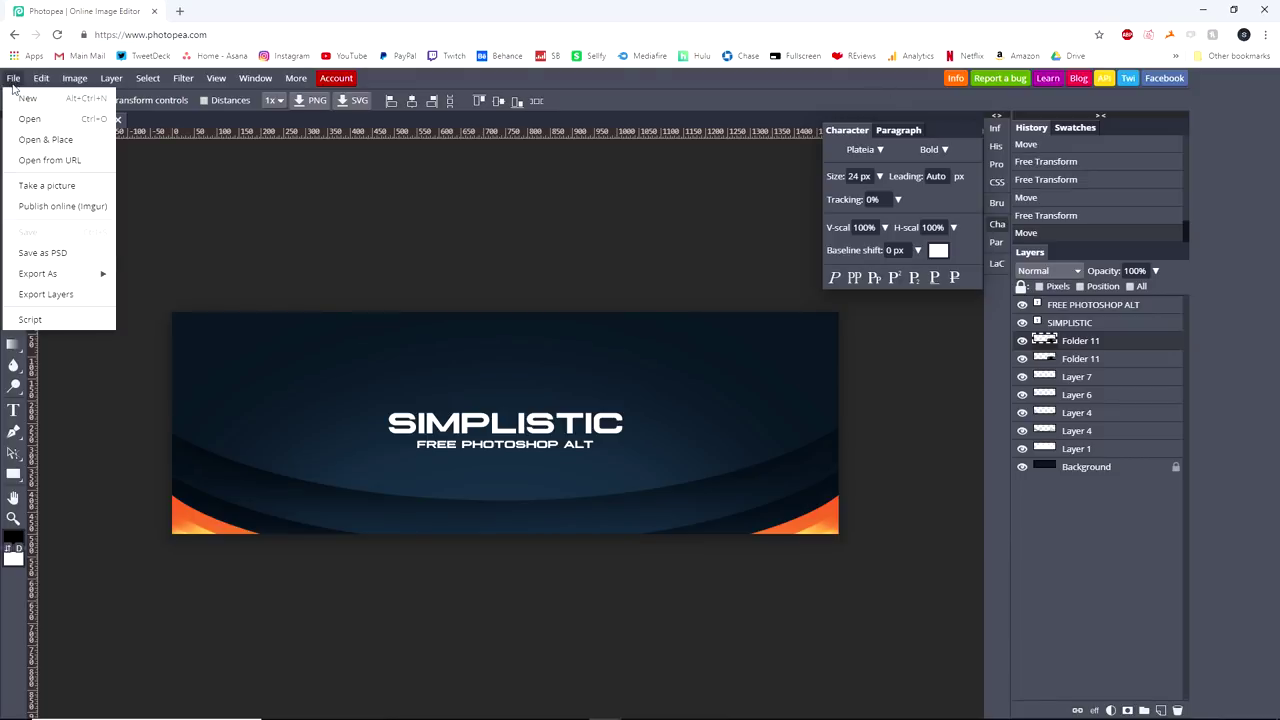
pyautogui.click(66, 258)
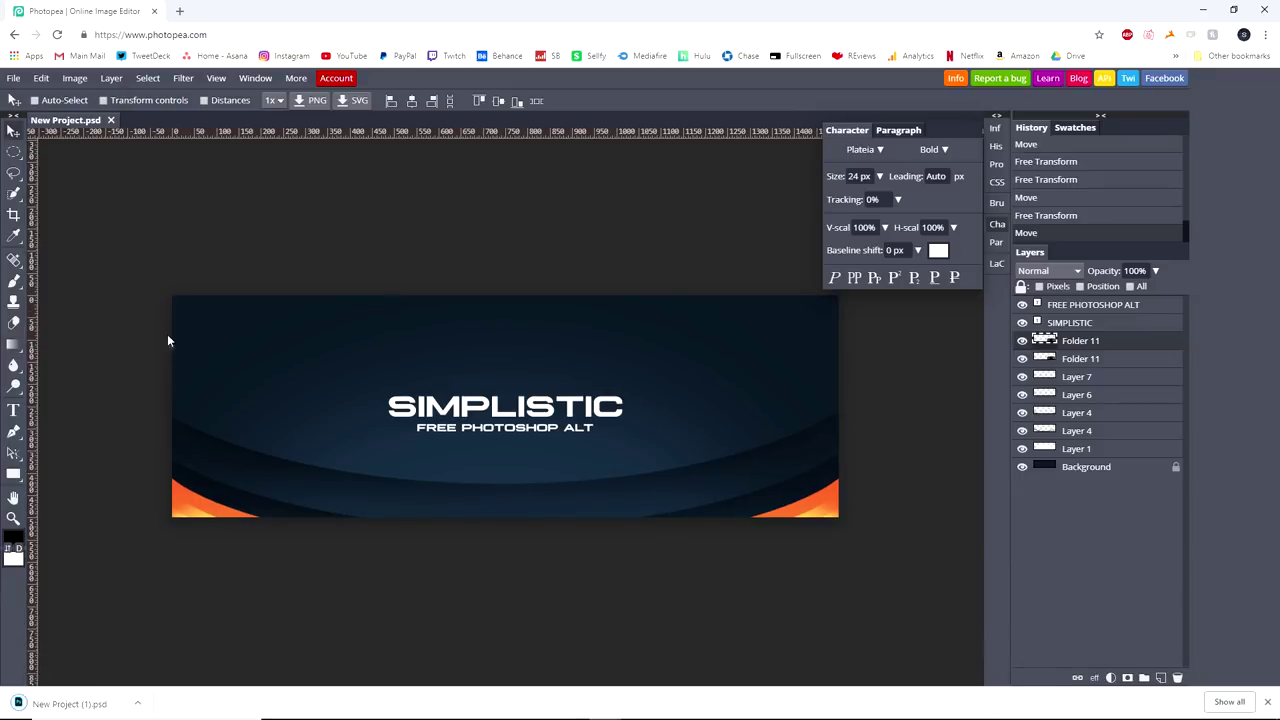
pyautogui.click(69, 704)
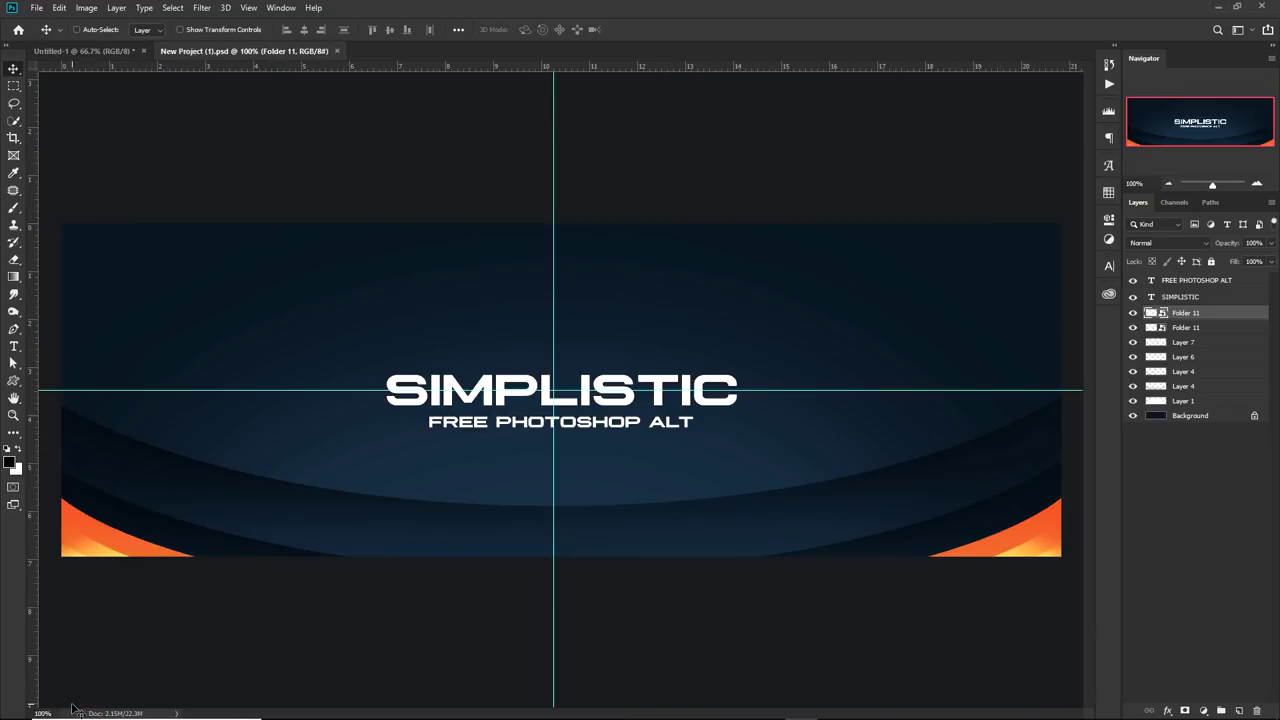
# Step: Hide guides, toggle each swoosh's visibility, and test-move the left swoosh before undoing
pyautogui.hotkey('ctrl', ';')
pyautogui.click(1131, 314)
pyautogui.click(1133, 313)
pyautogui.click(1133, 327)
pyautogui.click(1133, 327)
pyautogui.moveTo(968, 356); pyautogui.dragTo(680, 290)
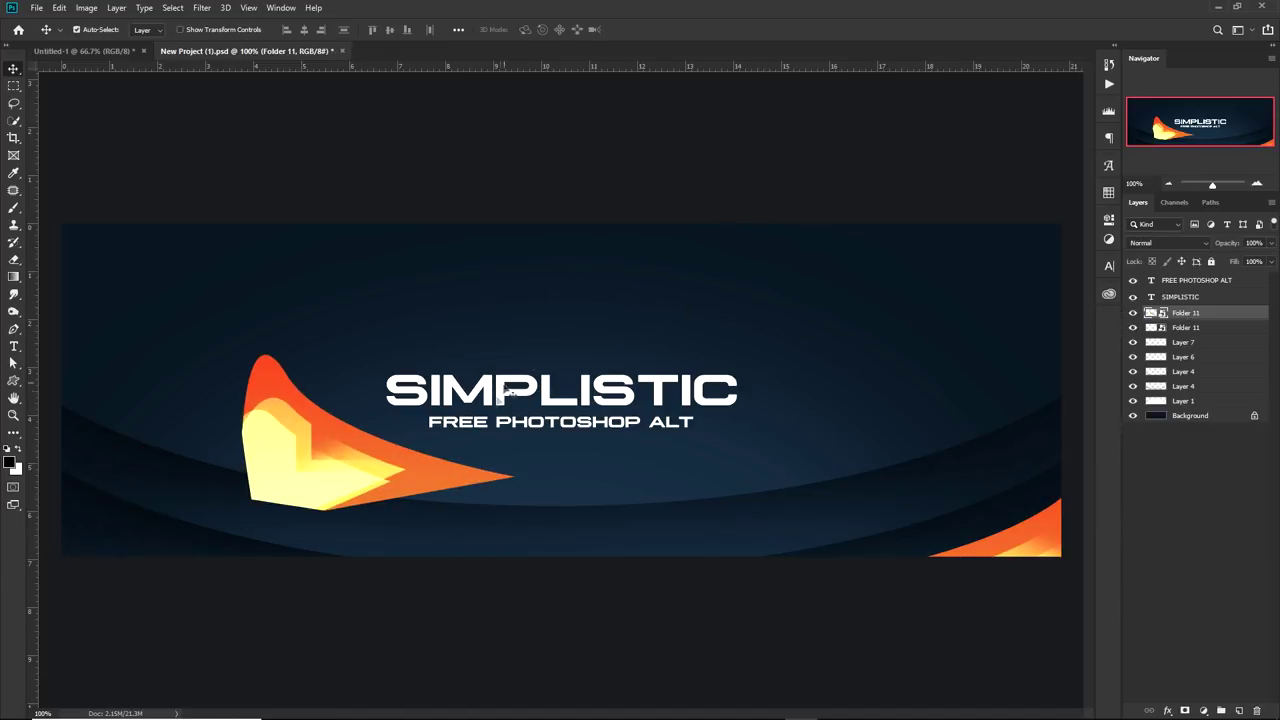
pyautogui.hotkey('ctrl', 'z')
pyautogui.moveTo(824, 405); pyautogui.dragTo(800, 498)
# Step: Open the Folder 11 smart object, toggle its Shape 10 highlight layers, and close Folder 11.psb without saving
pyautogui.doubleClick(1158, 313)
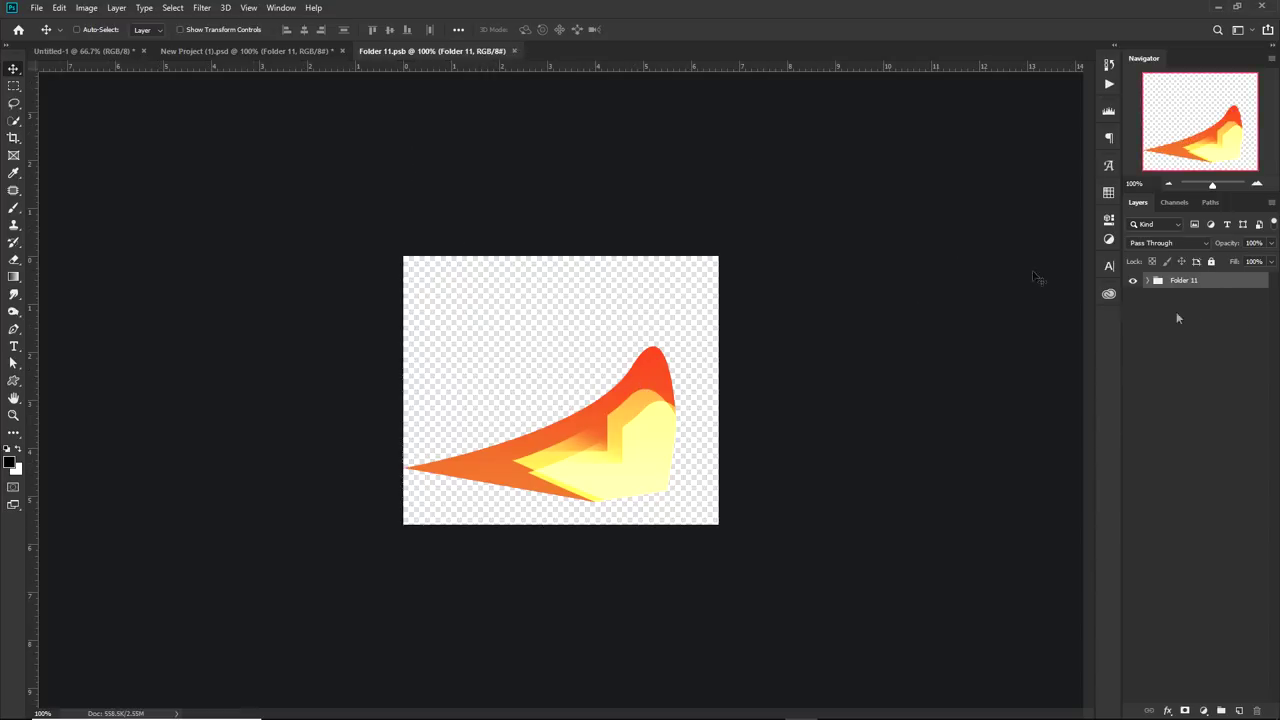
pyautogui.click(1134, 281)
pyautogui.doubleClick(1156, 275)
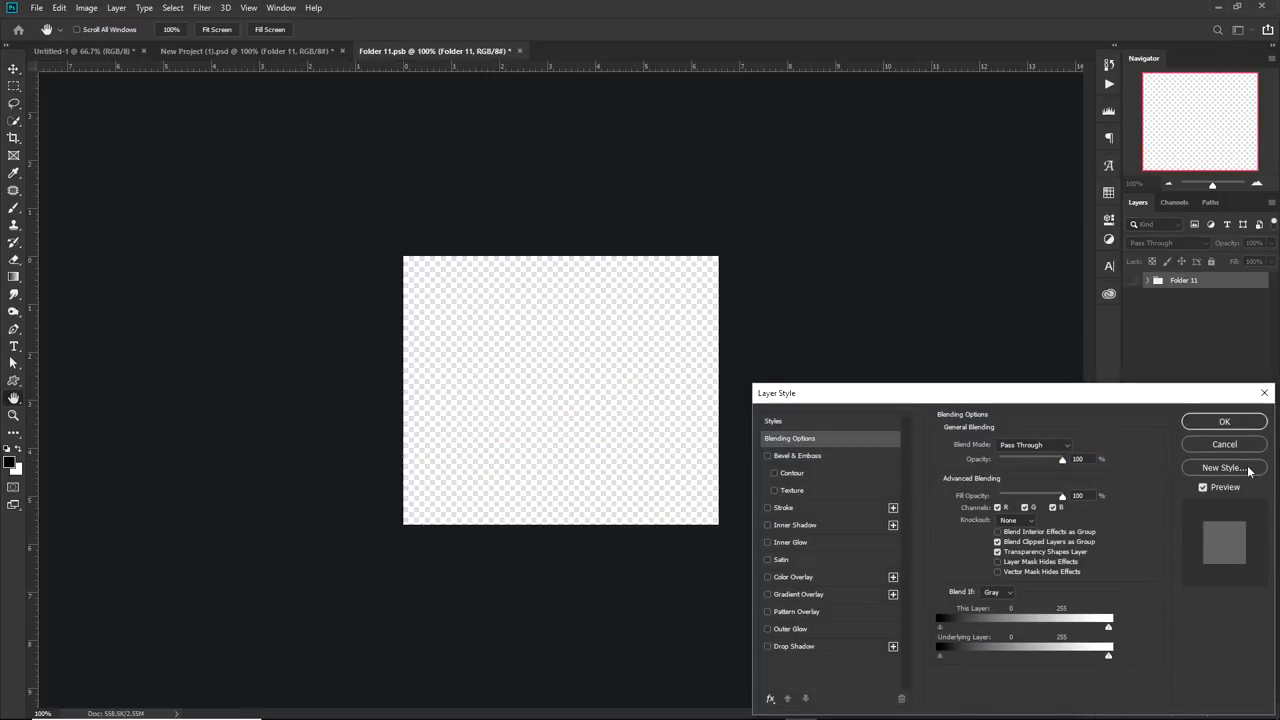
pyautogui.click(1224, 446)
pyautogui.click(1133, 281)
pyautogui.click(1147, 280)
pyautogui.click(1133, 325)
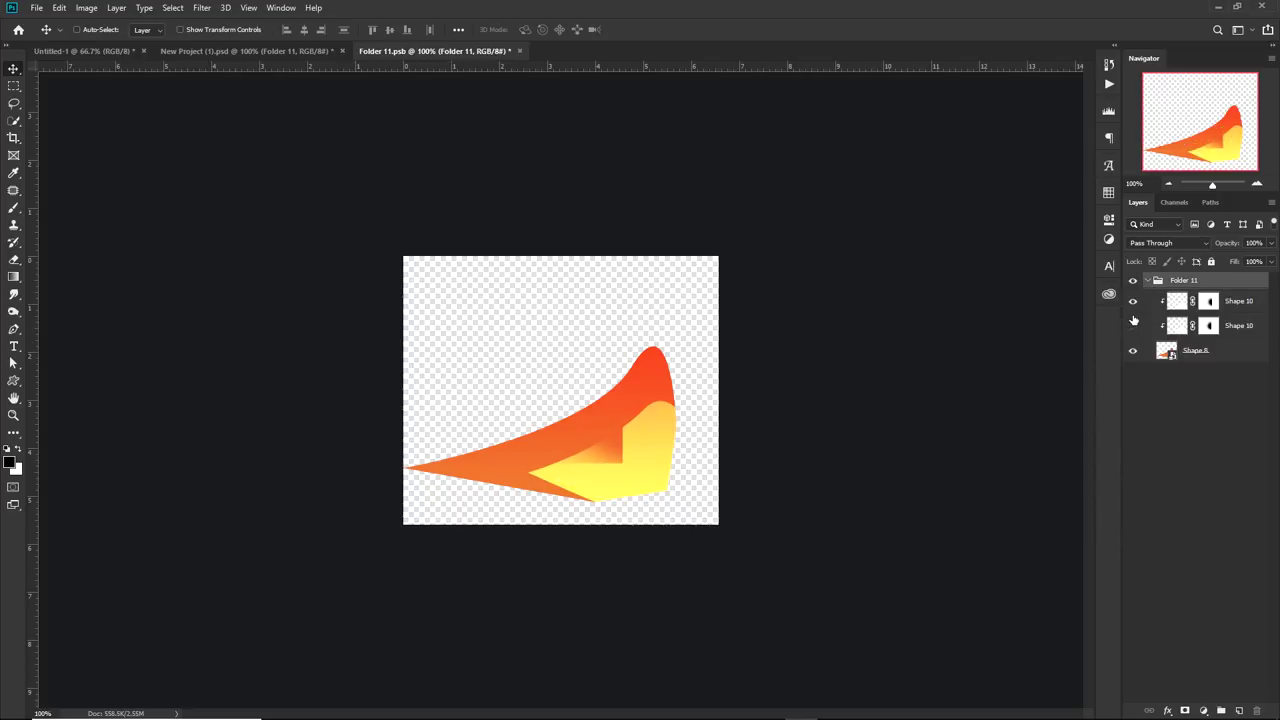
pyautogui.click(1133, 301)
pyautogui.click(519, 51)
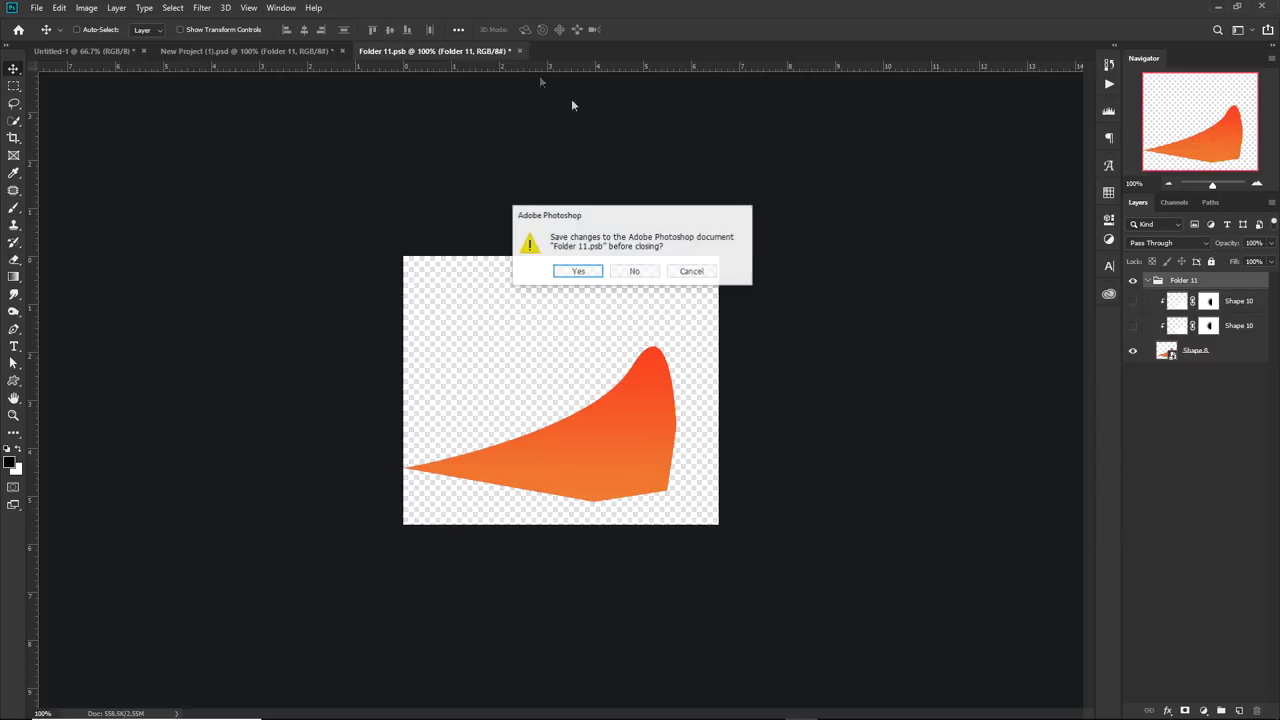
pyautogui.click(636, 272)
pyautogui.moveTo(605, 707)
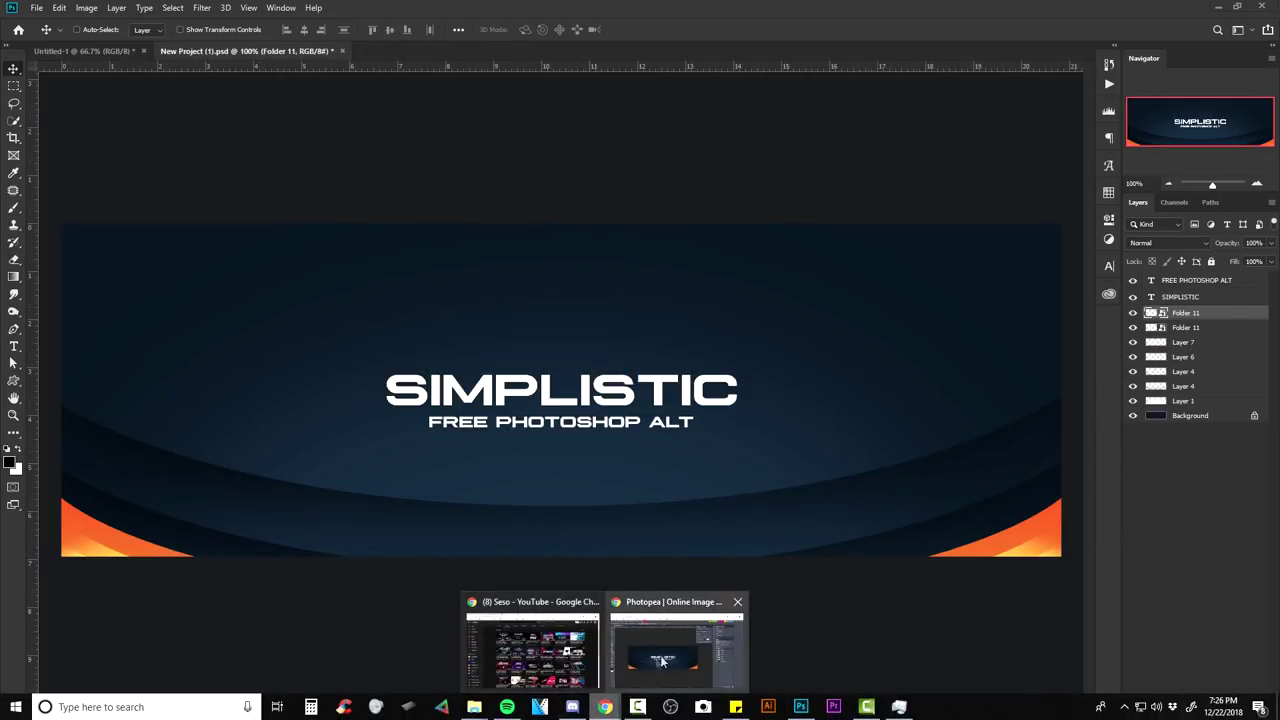
pyautogui.click(663, 651)
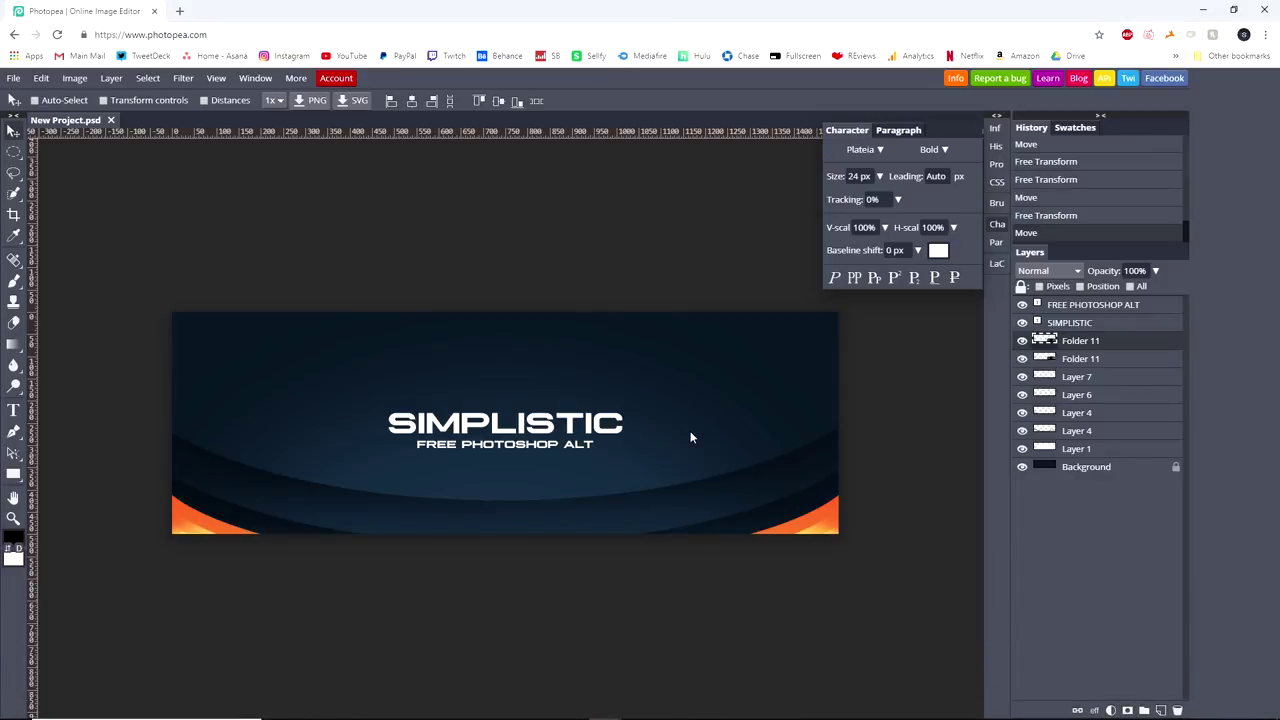